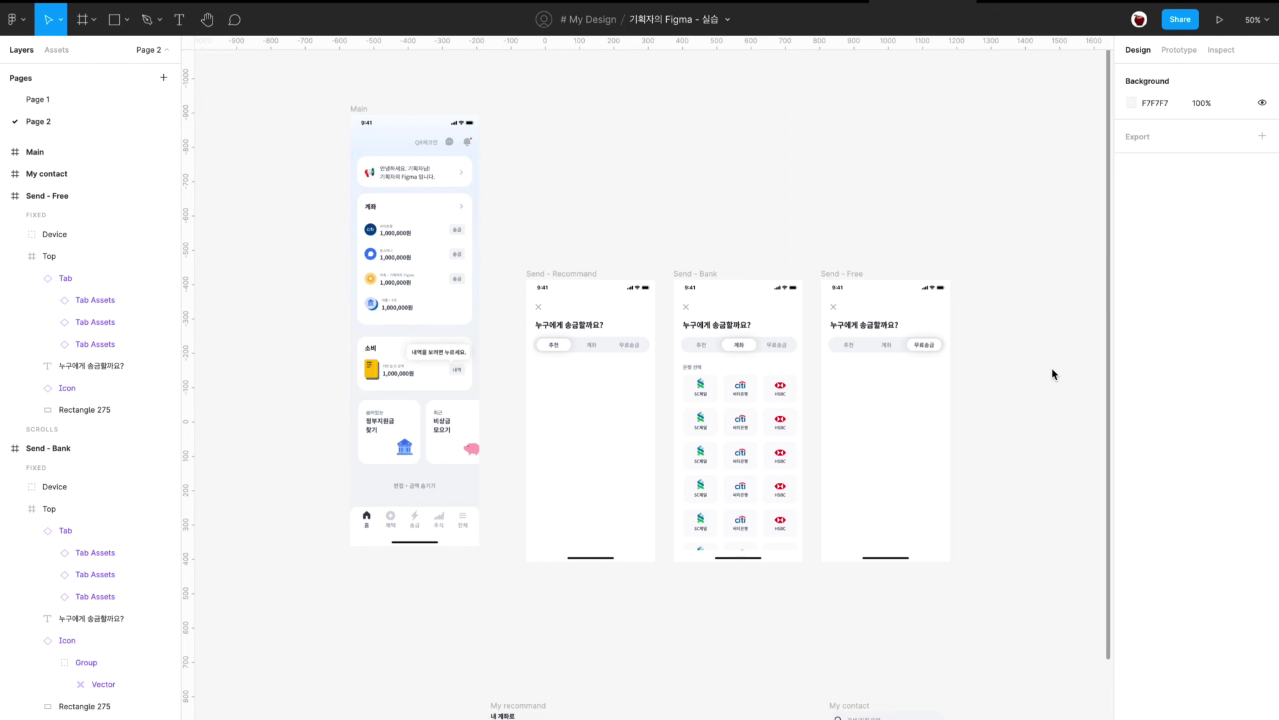
# Switch to Page 1 of the file and select the Send - Free frame.
pyautogui.hotkey('shift', '0')
pyautogui.press('pageup')
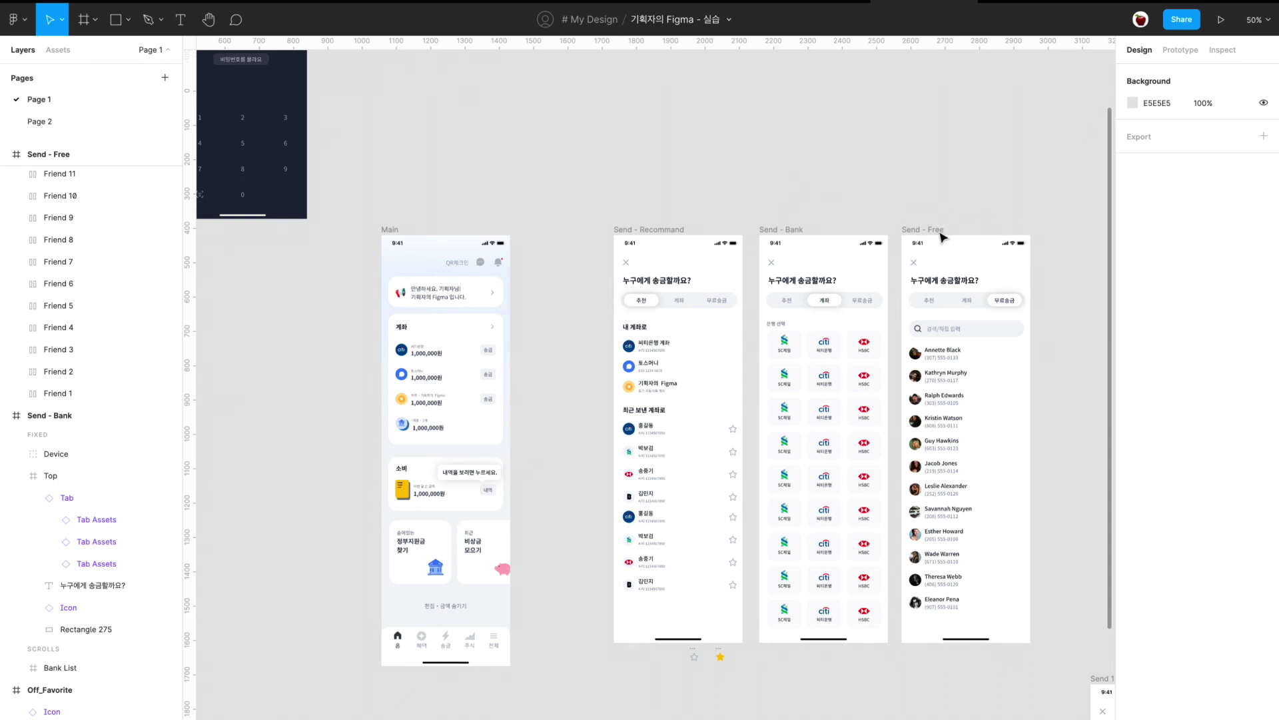
pyautogui.click(936, 229)
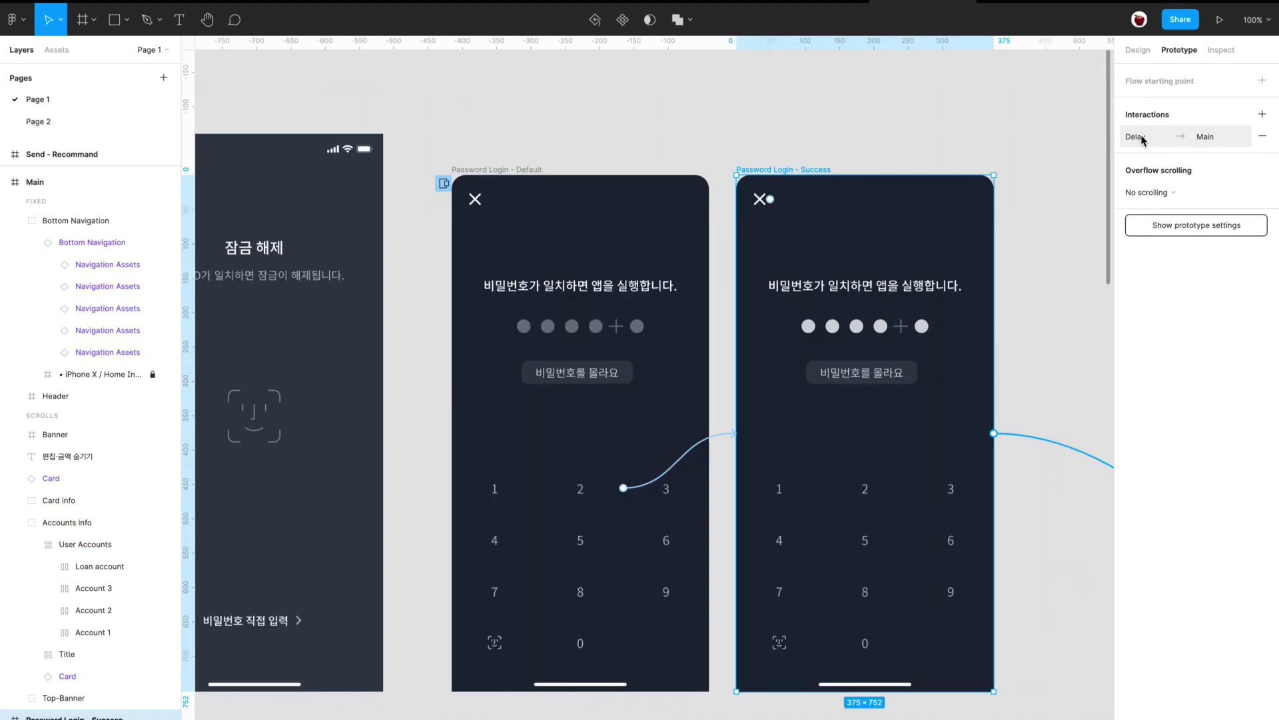
# Review the details of the delay interaction on the Password Login - Success frame, including the available trigger types.
pyautogui.click(1141, 137)
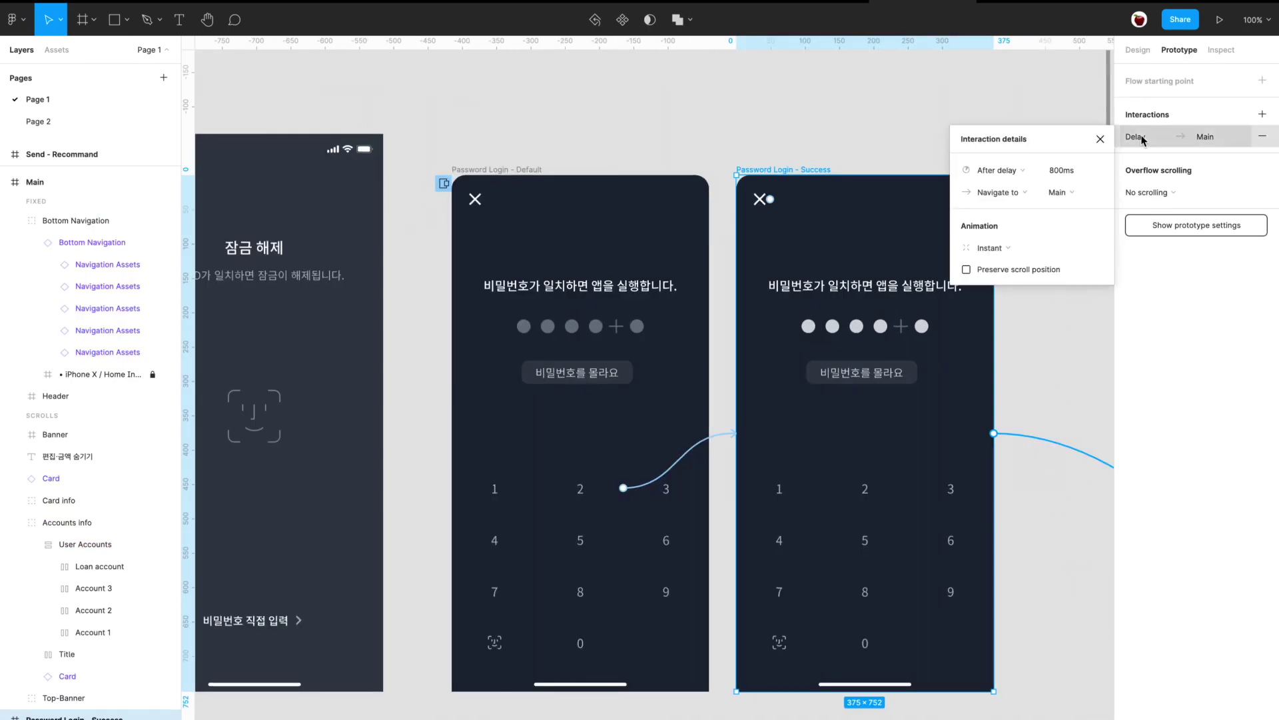
pyautogui.click(1016, 195)
pyautogui.click(1018, 194)
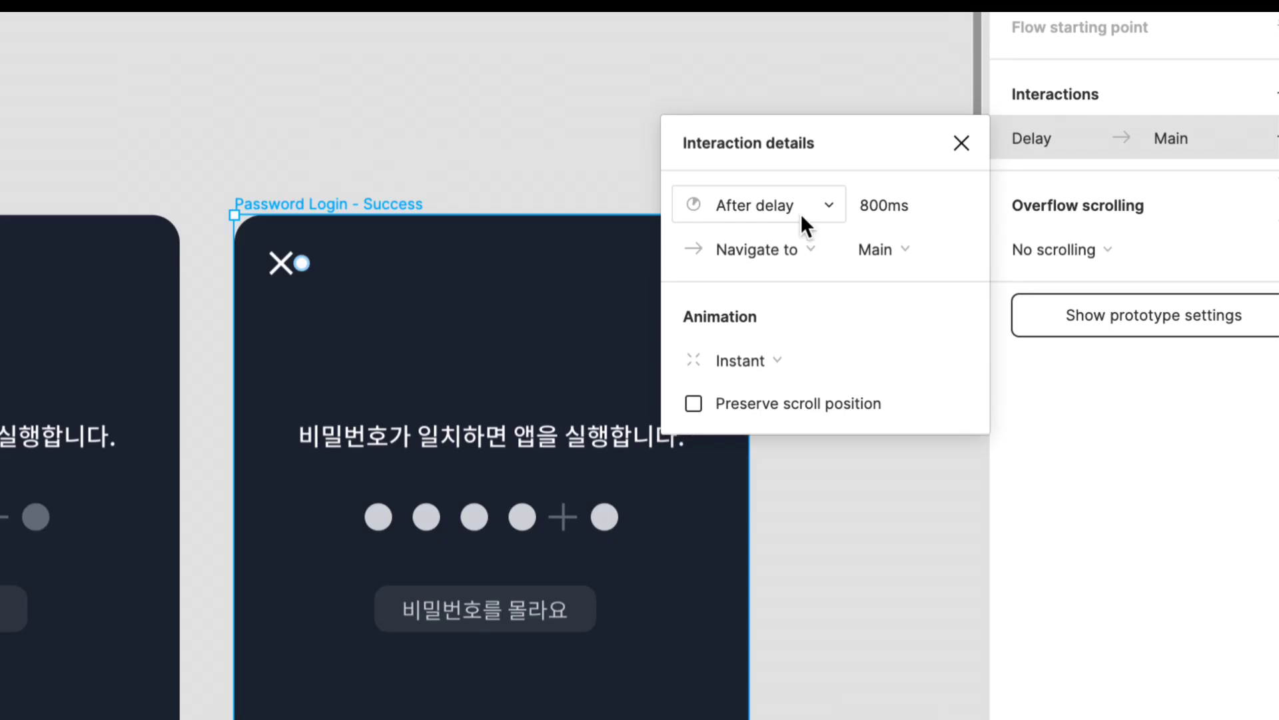
pyautogui.click(809, 204)
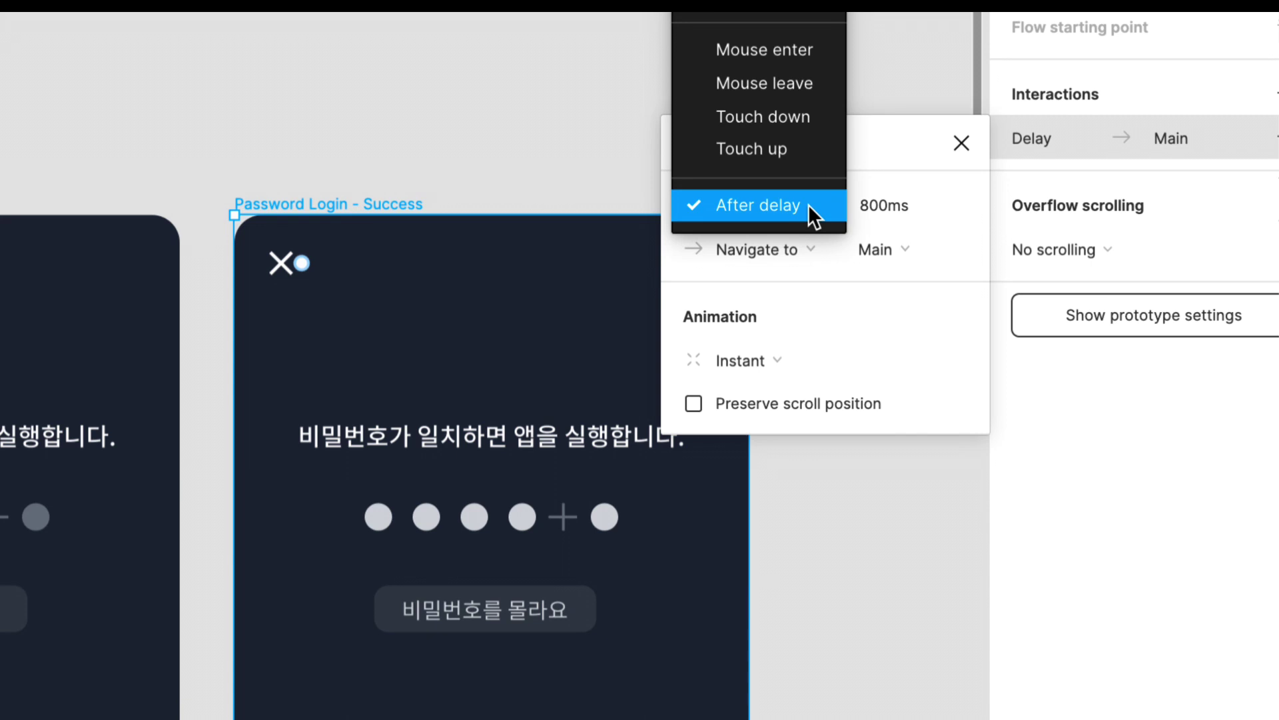
pyautogui.click(809, 204)
pyautogui.click(809, 204)
pyautogui.scroll(5, 809, 205)
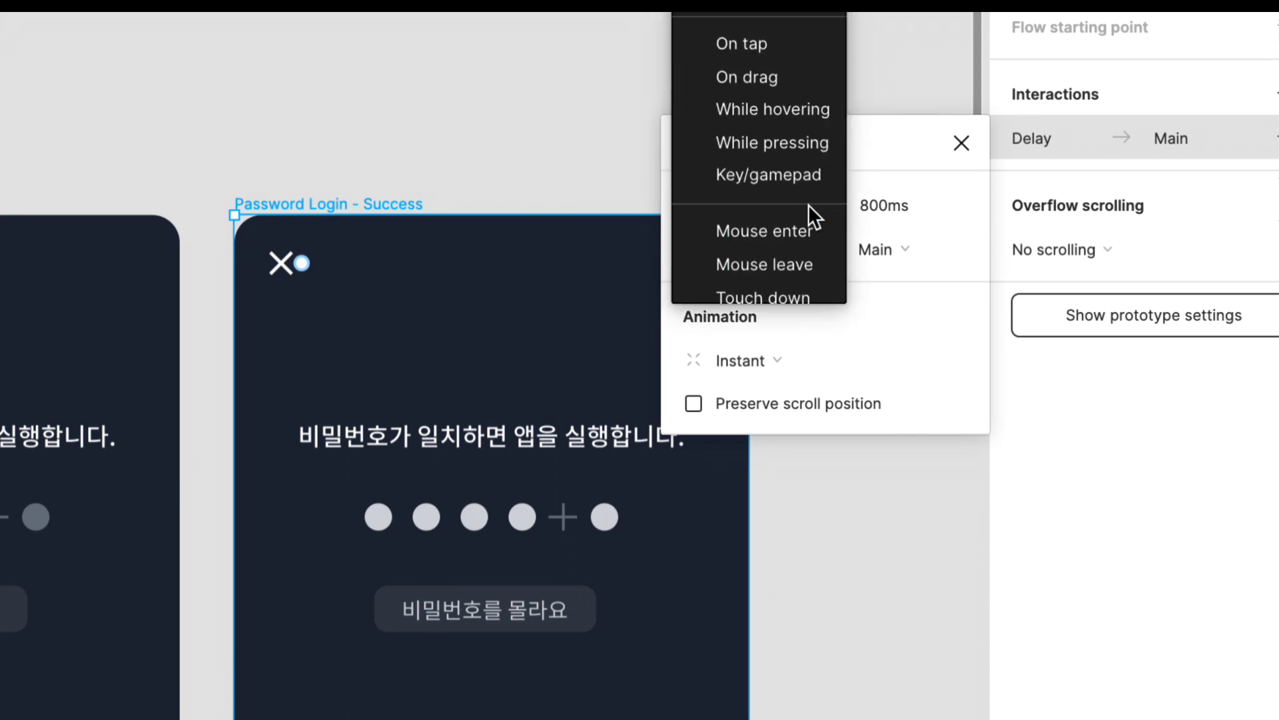
pyautogui.click(784, 47)
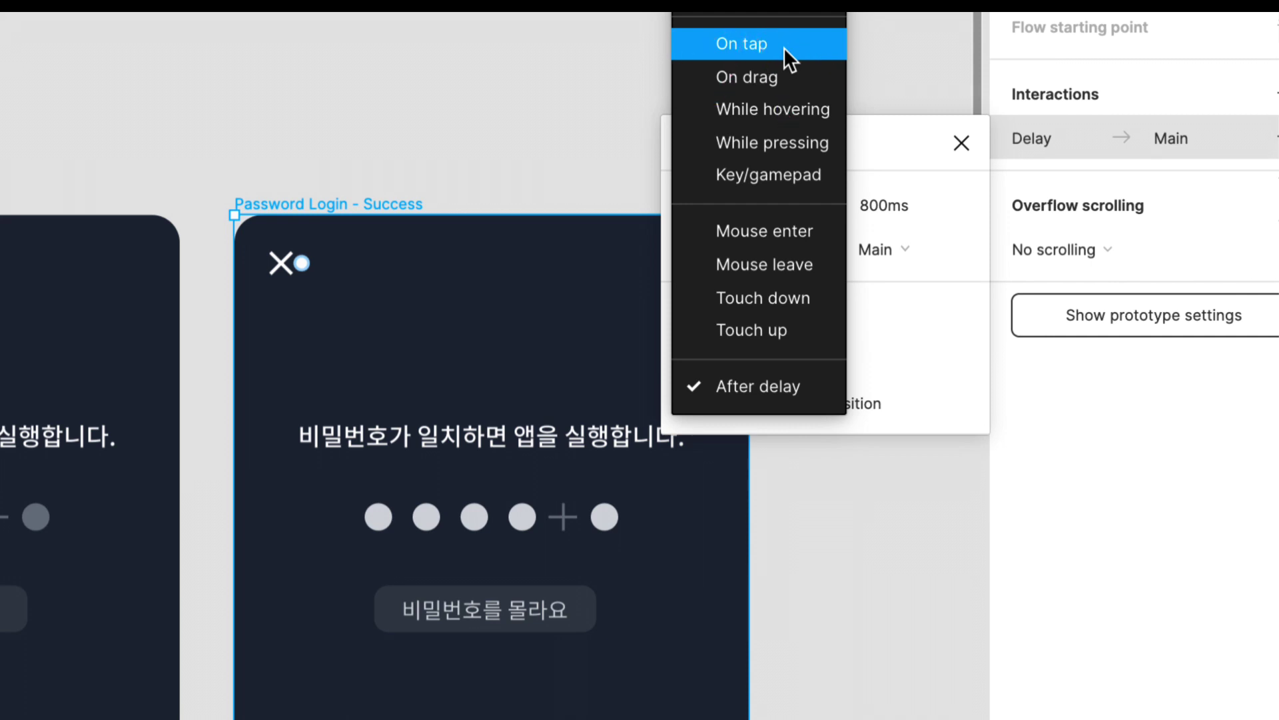
pyautogui.press('Escape')
pyautogui.press('Escape')
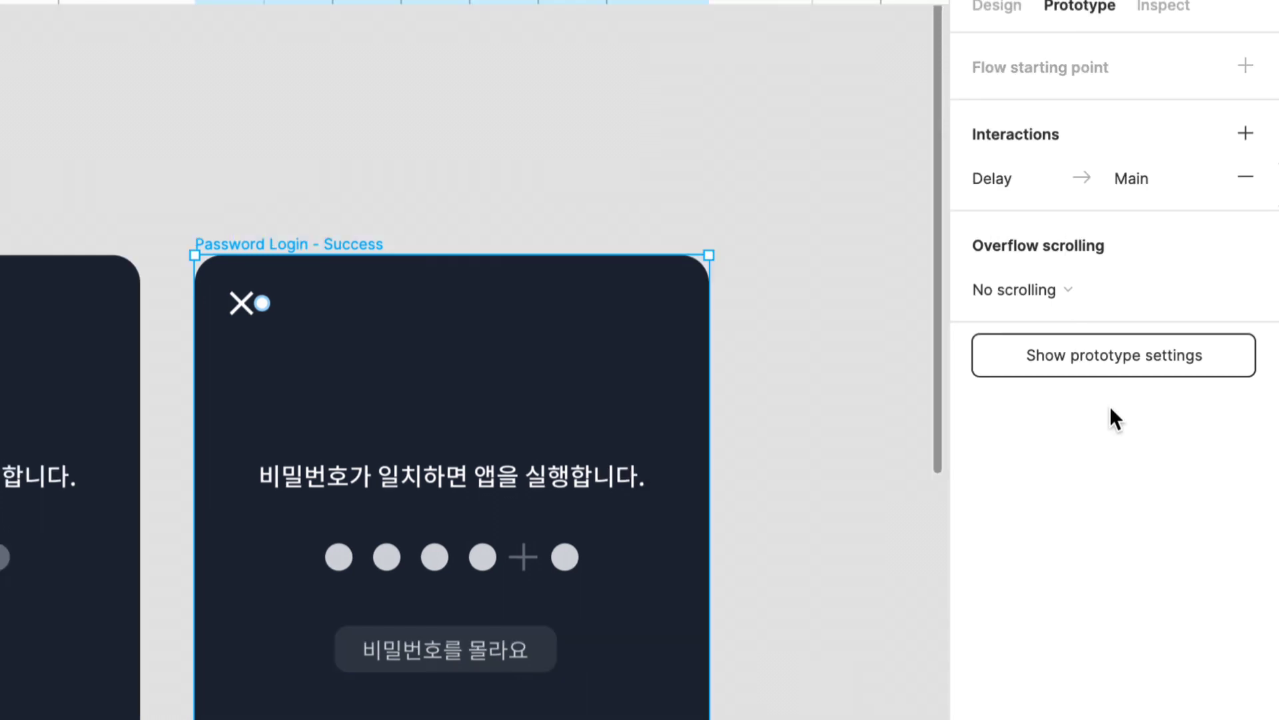
# Show the prototype settings and set the preview device to None.
pyautogui.click(1153, 360)
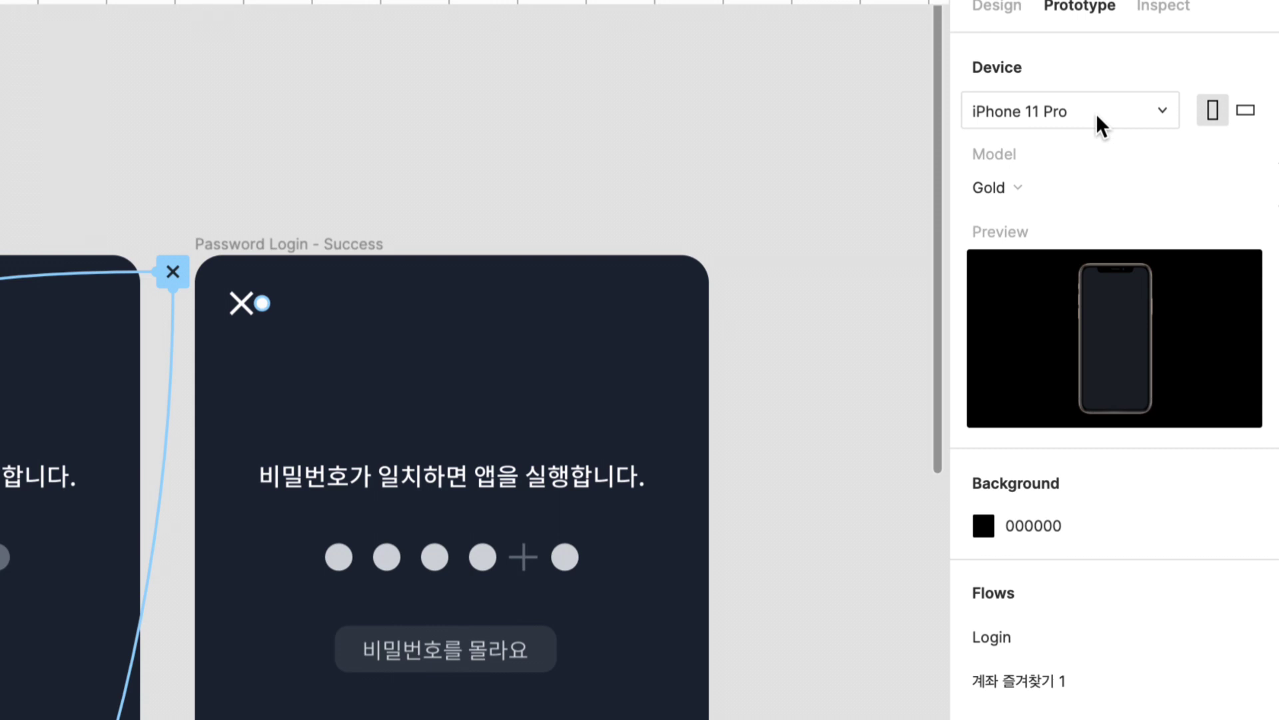
pyautogui.click(1096, 113)
pyautogui.click(1264, 570)
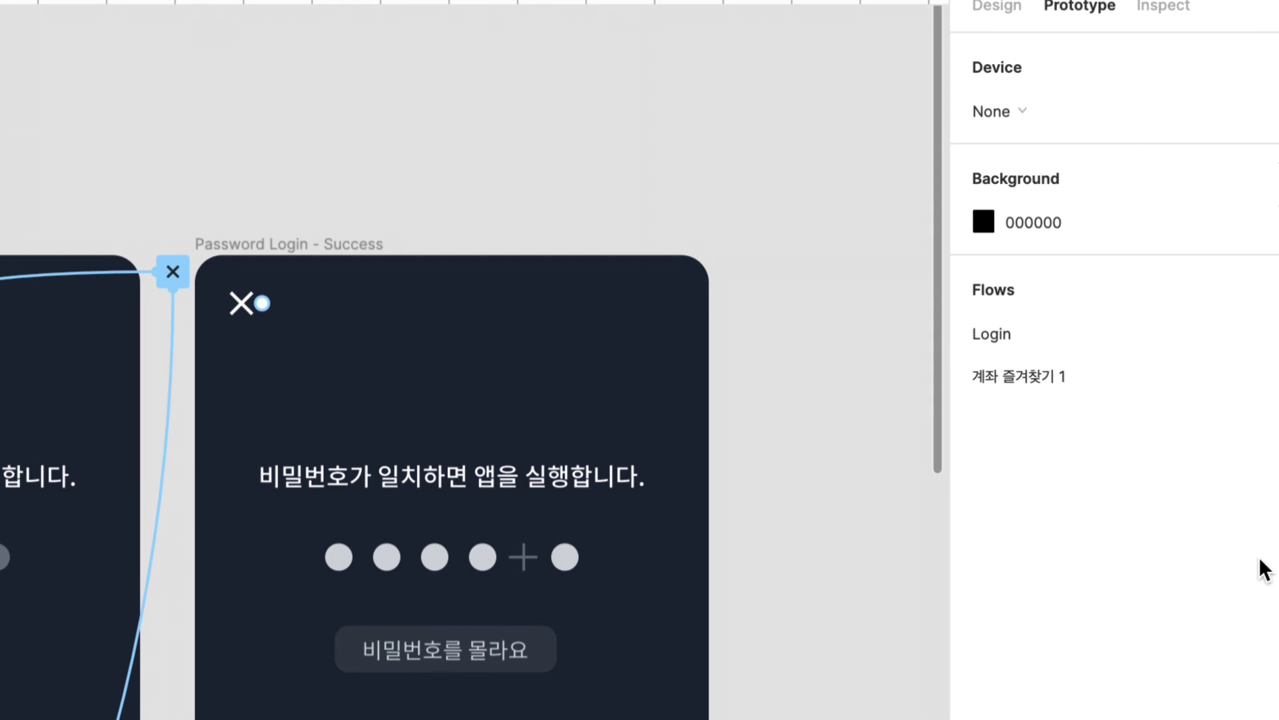
pyautogui.click(1000, 117)
pyautogui.click(1001, 113)
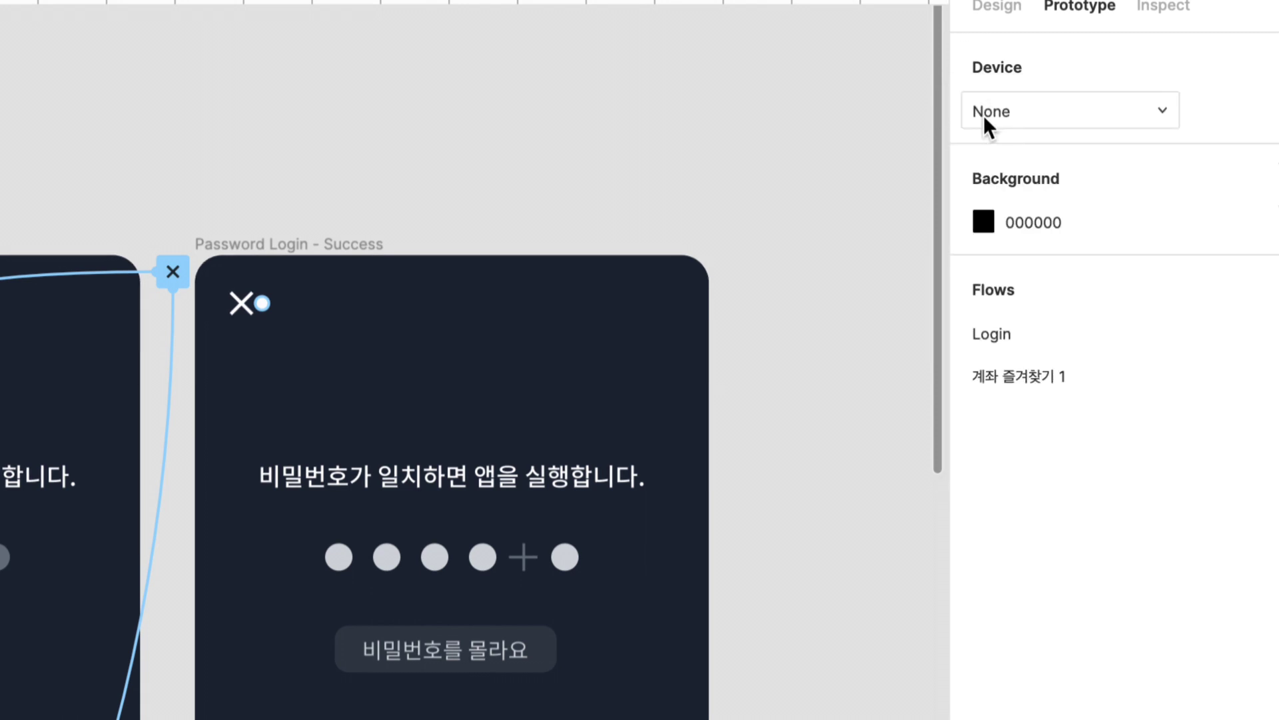
# Select the Password Login - Success frame and inspect the settings of its delay interaction to Main.
pyautogui.click(345, 252)
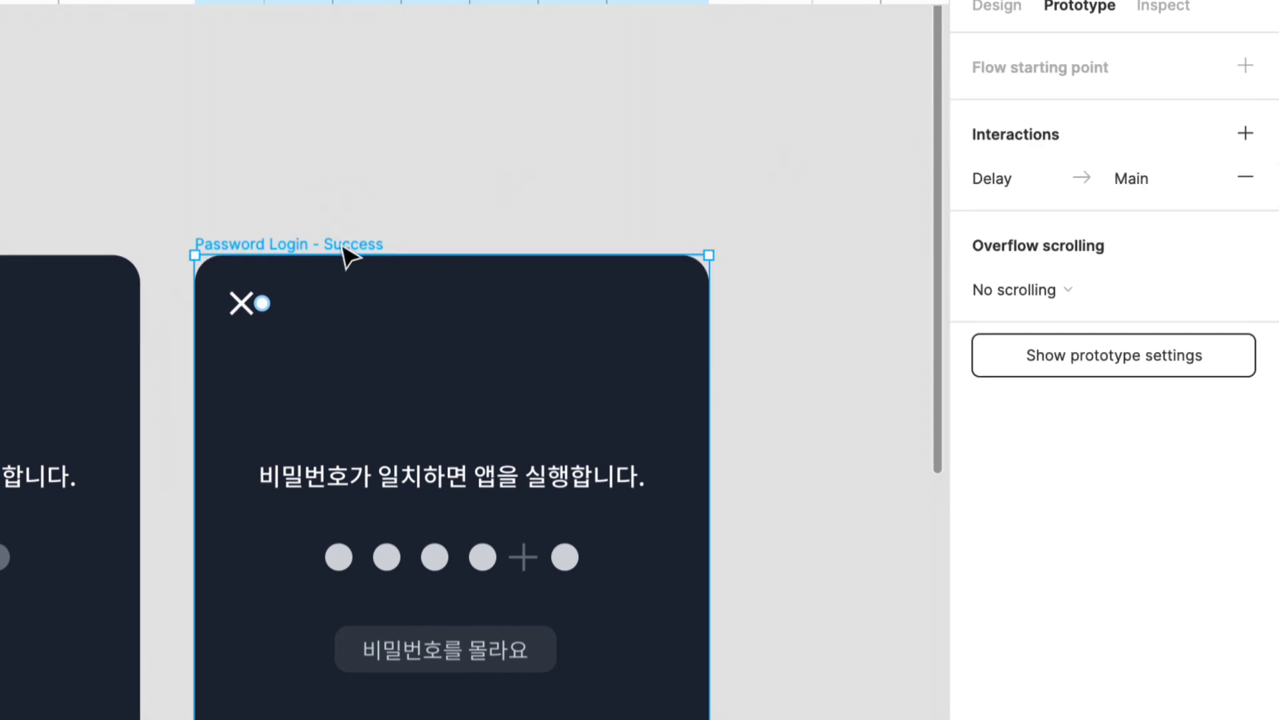
pyautogui.click(993, 178)
pyautogui.click(749, 249)
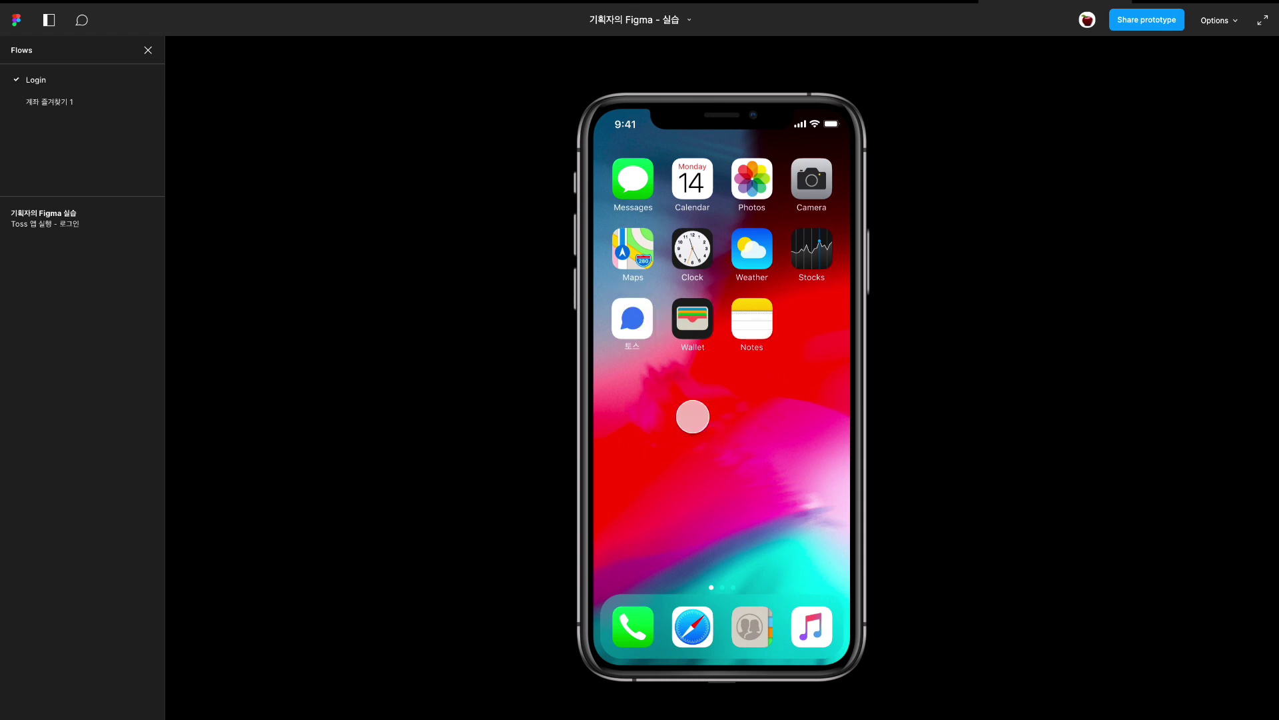
# Test the Login flow in the prototype preview by launching the 토스 app, opening direct password entry and closing it.
pyautogui.click(635, 332)
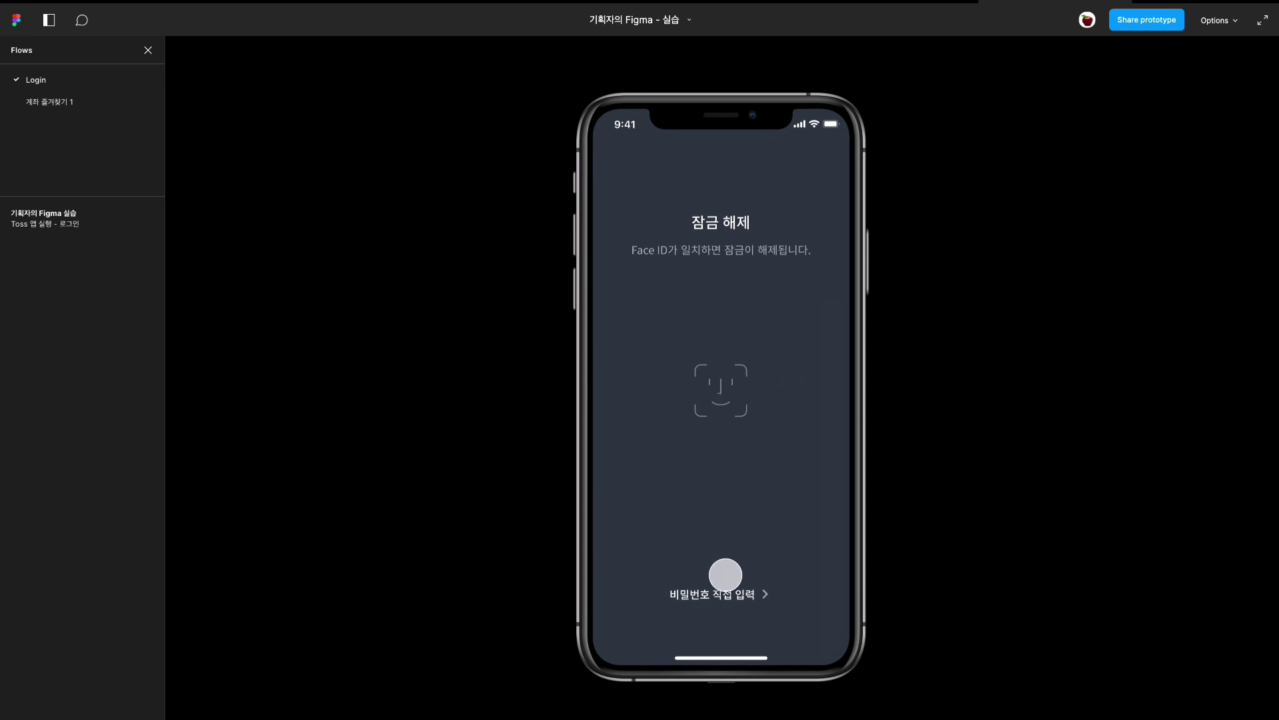
pyautogui.click(728, 589)
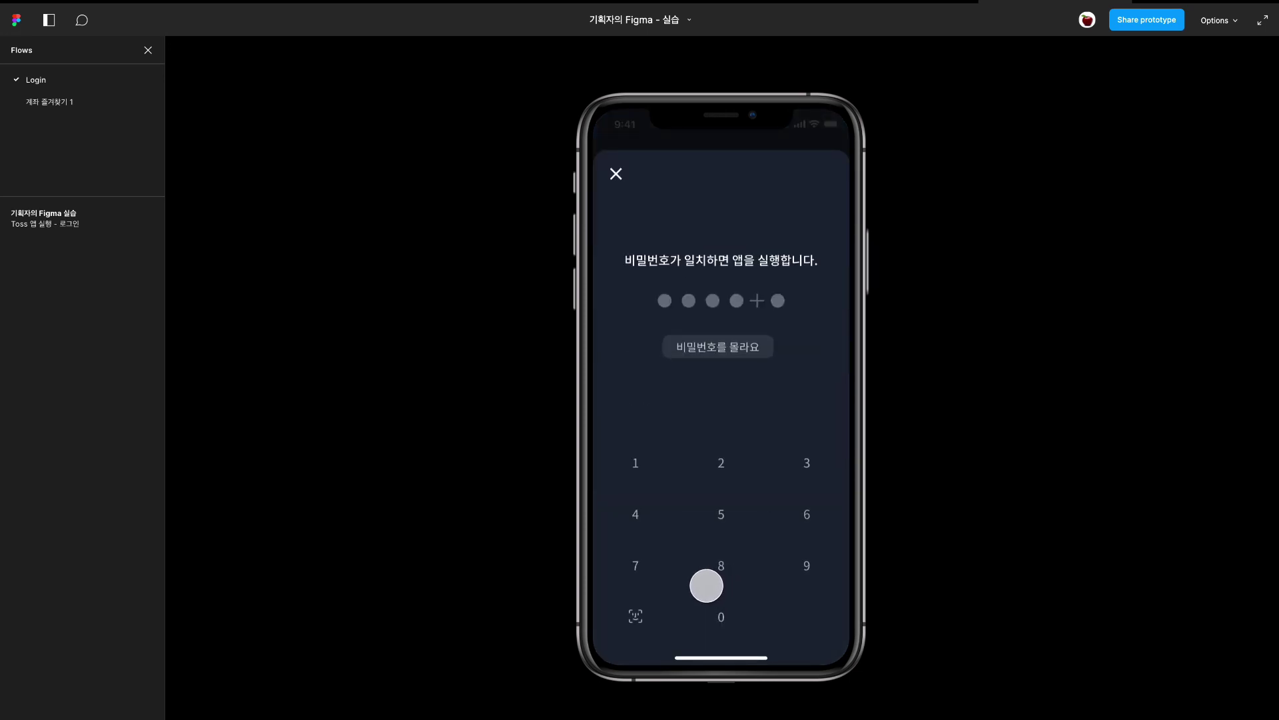
pyautogui.click(614, 175)
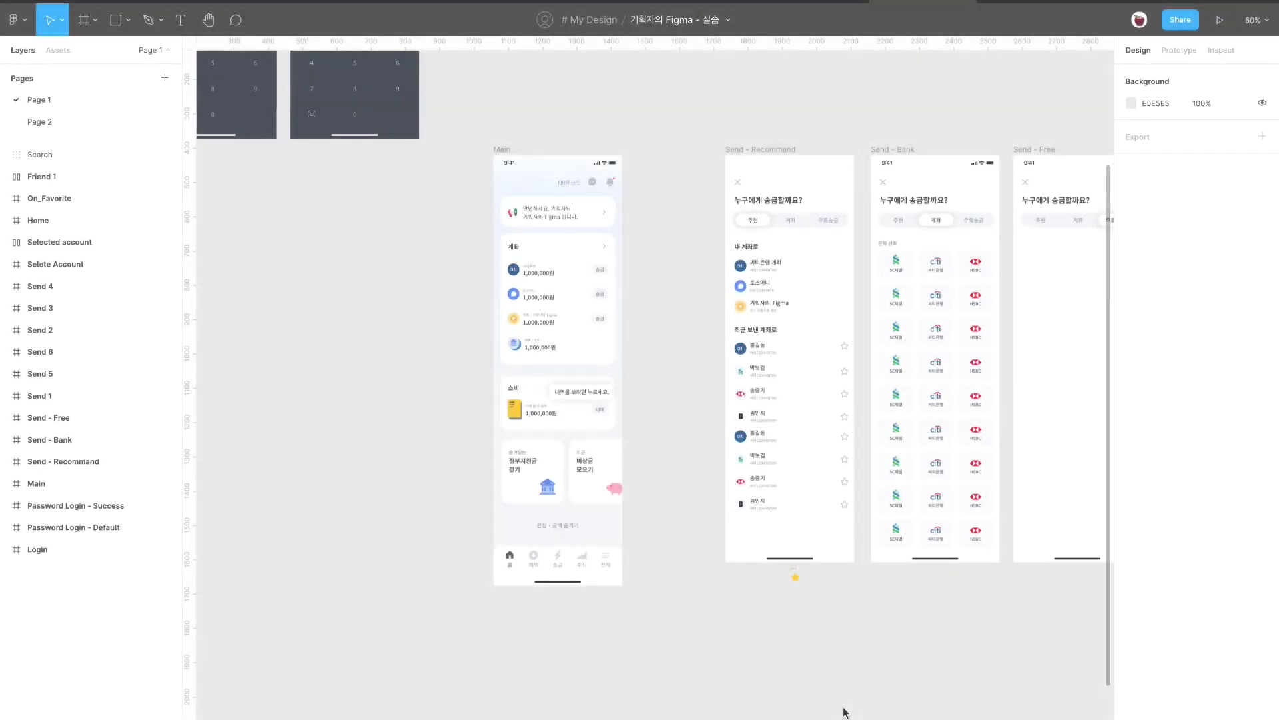
# Examine the Main frame on Page 1, from its header and account list down to the bottom navigation.
pyautogui.scroll(1, 681, 599)
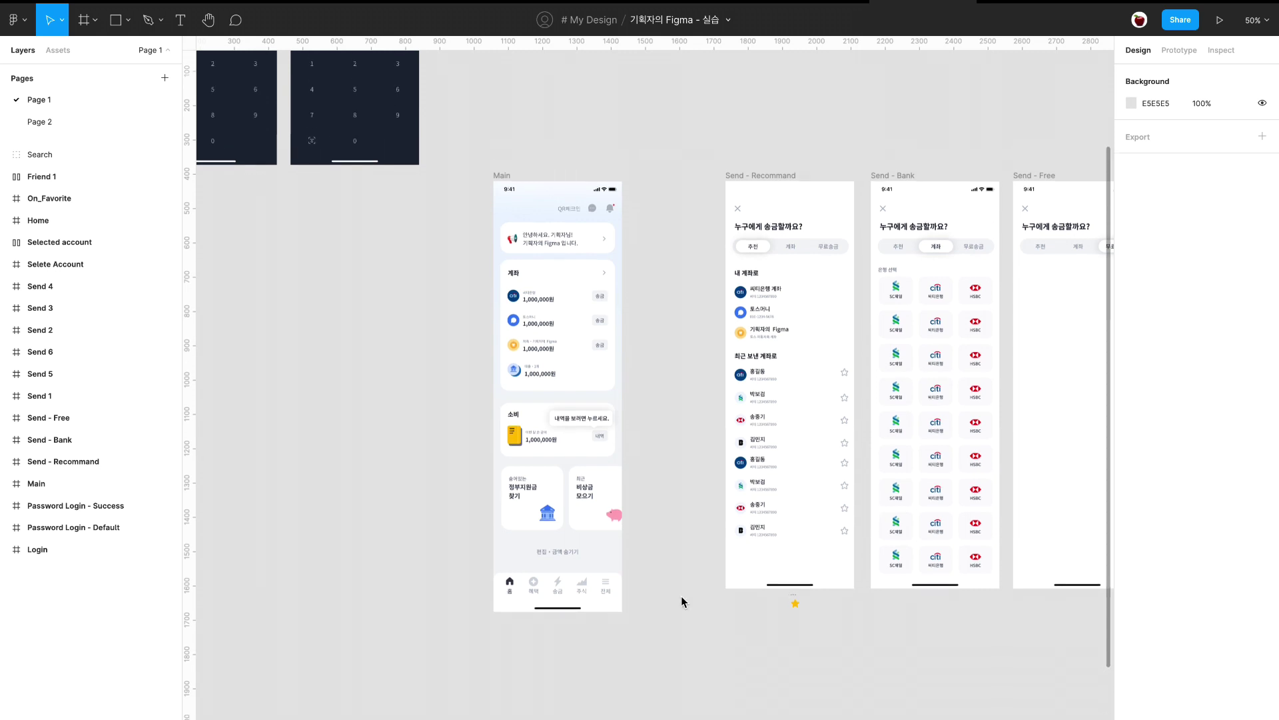
pyautogui.hscroll(-4, 681, 600)
pyautogui.scroll(6, 681, 600)
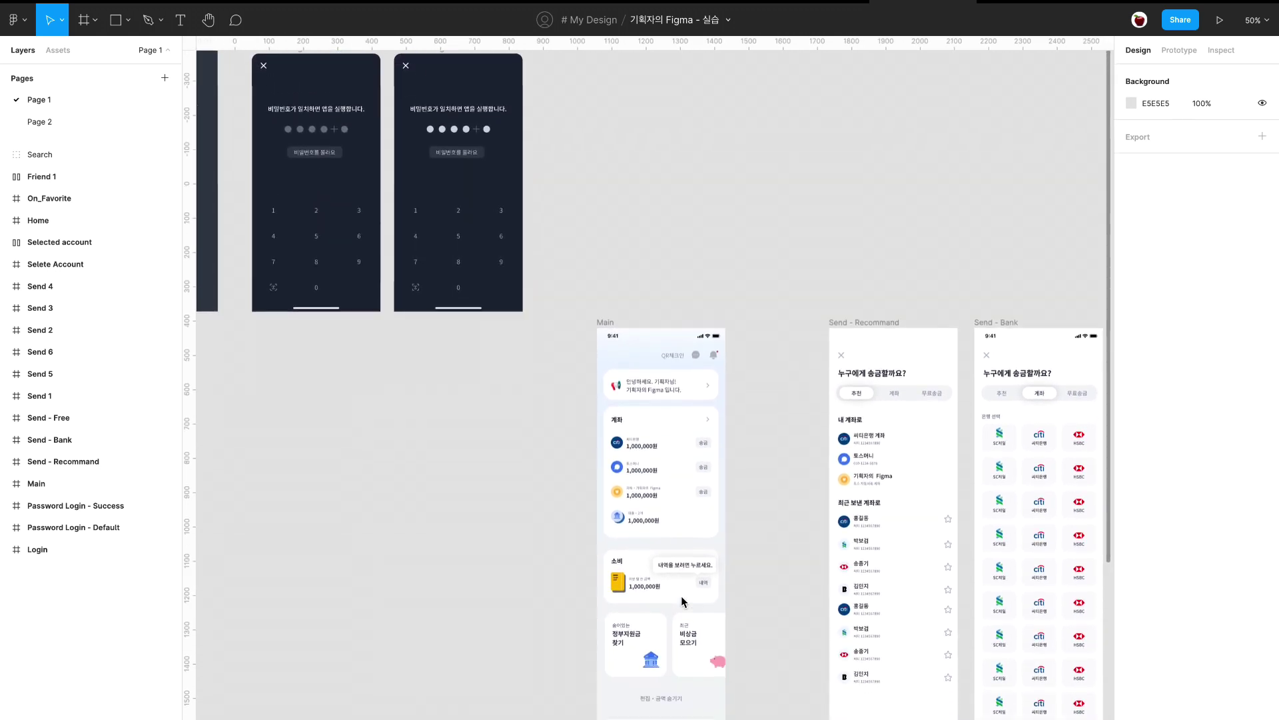
pyautogui.hscroll(2, 681, 600)
pyautogui.scroll(5, 681, 599)
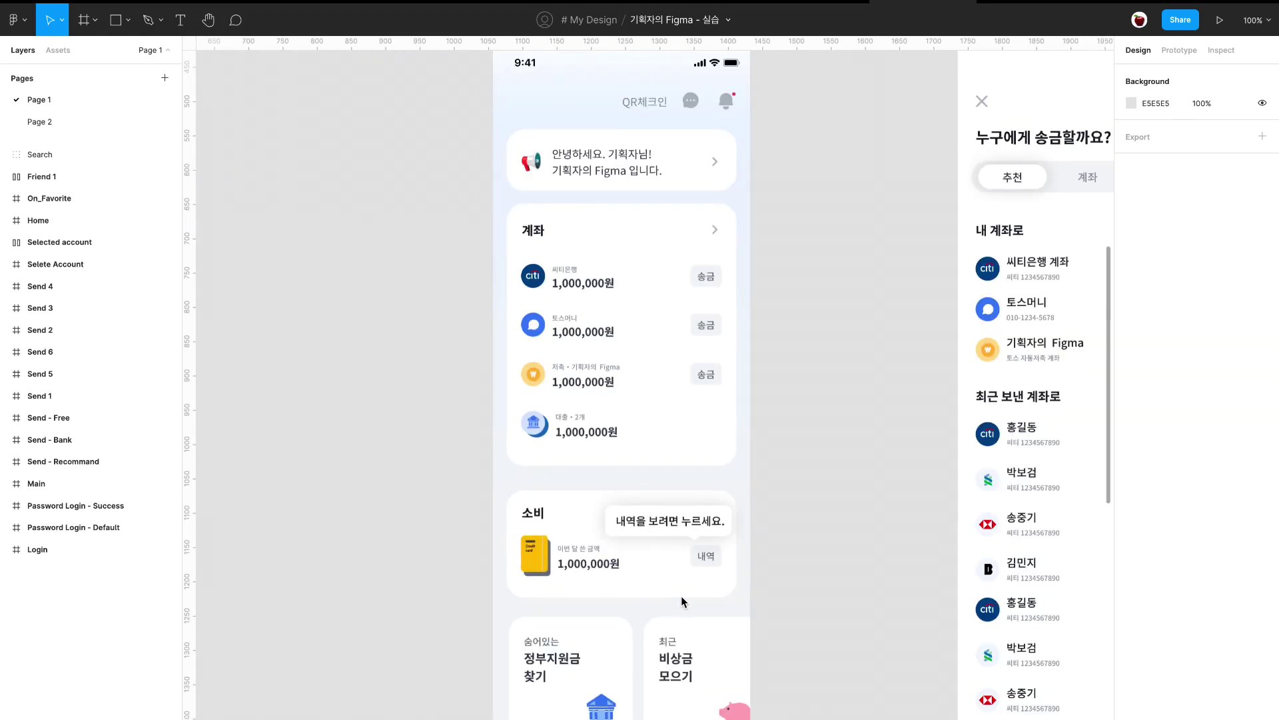
pyautogui.scroll(4, 681, 595)
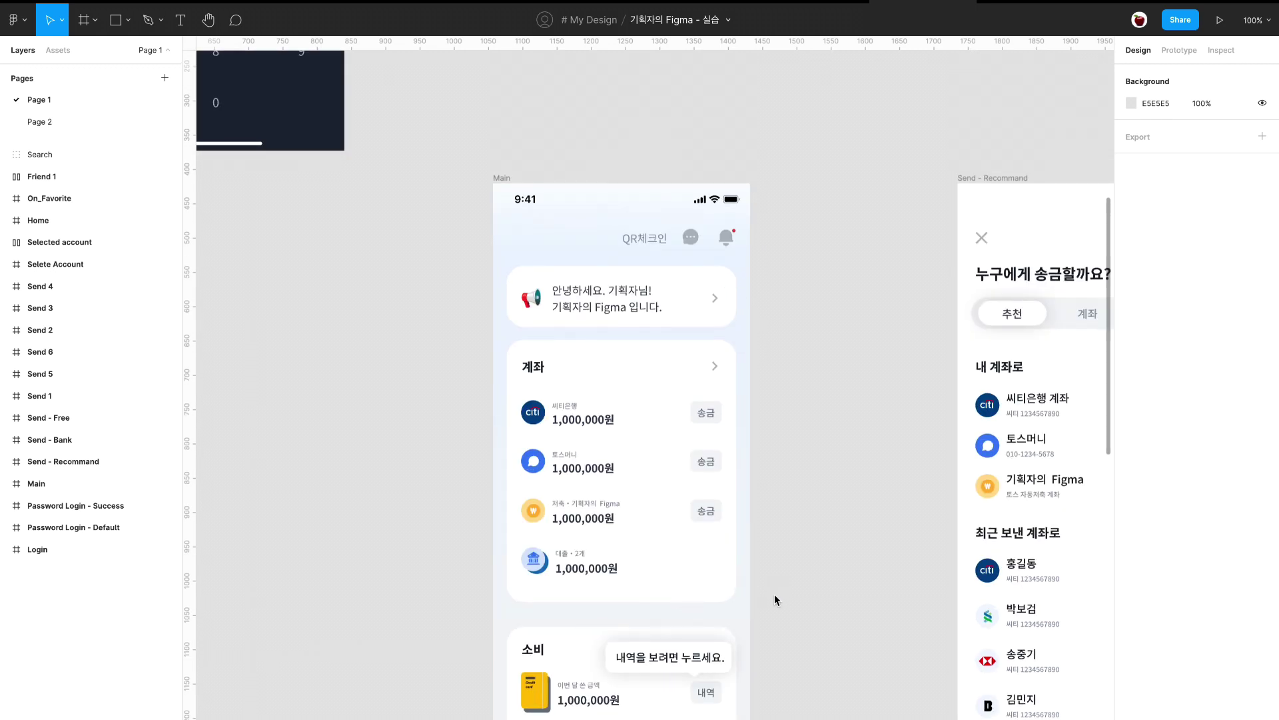
pyautogui.scroll(-2, 774, 594)
pyautogui.hscroll(3, 774, 593)
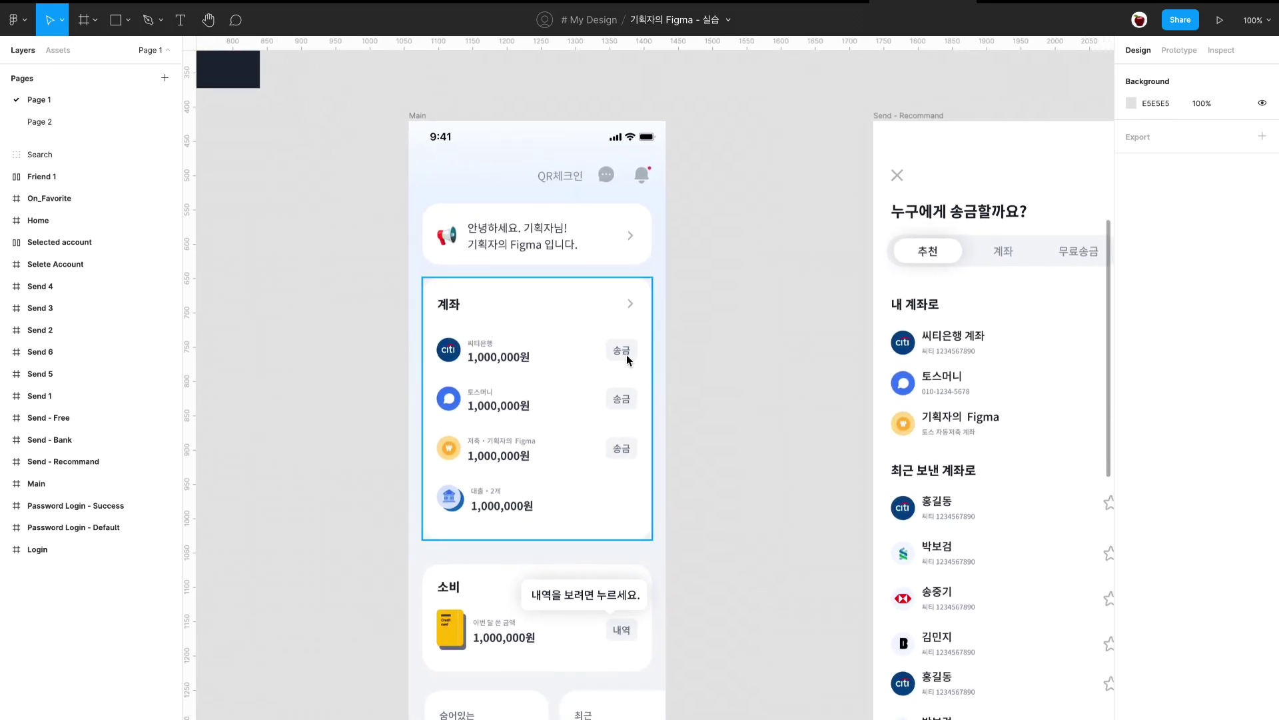
pyautogui.scroll(-7, 765, 535)
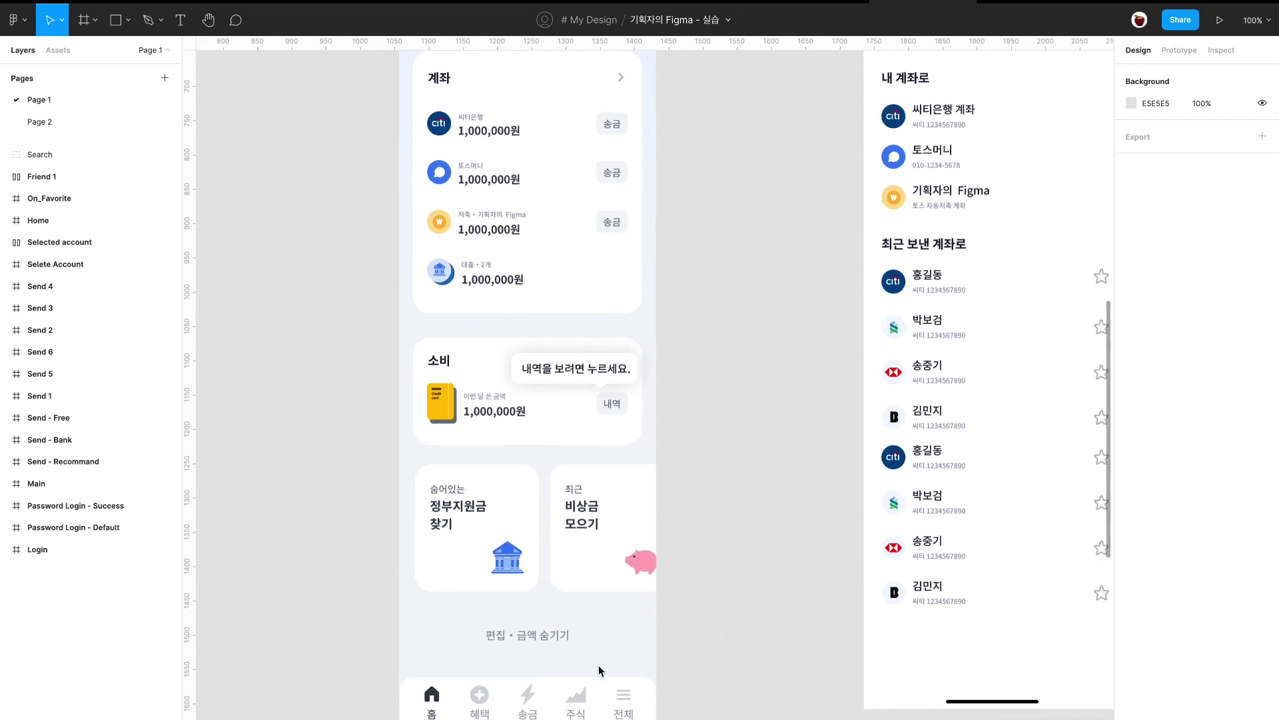
pyautogui.hscroll(1, 599, 670)
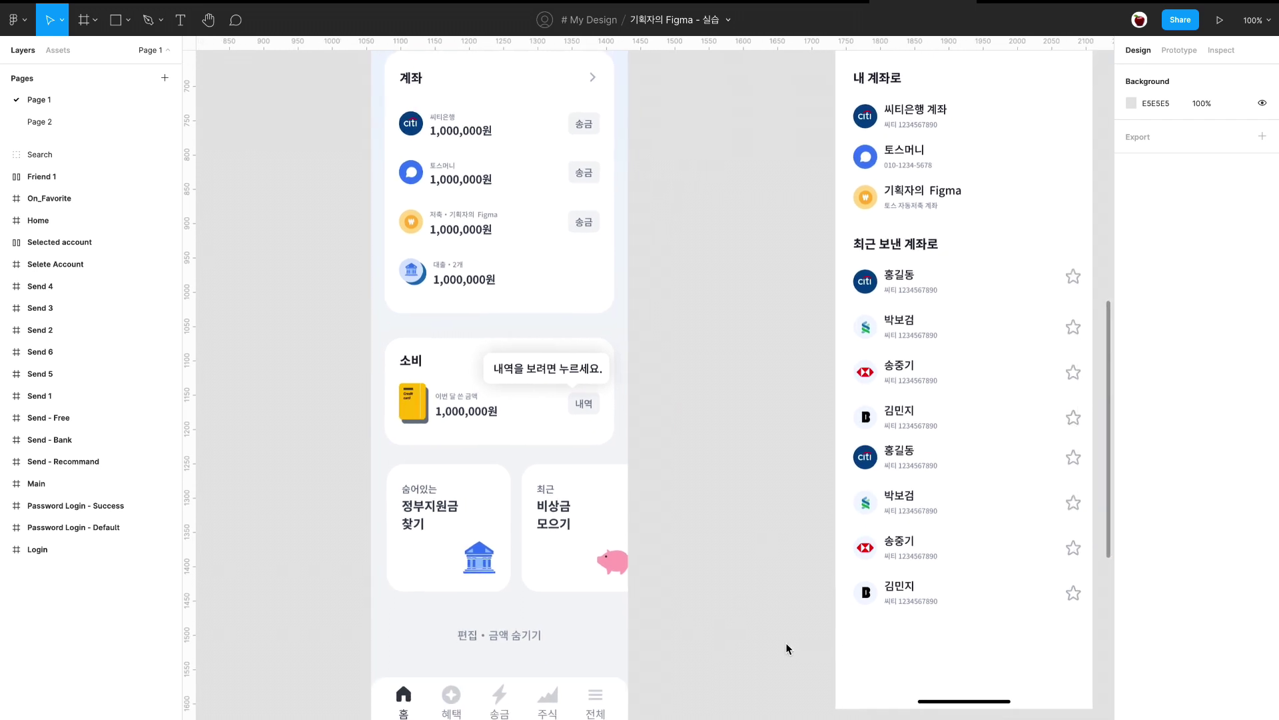
# Examine the Send - Recommand, Send - Bank and Send - Free frames side by side, inspecting the Send - Bank frame's properties.
pyautogui.hscroll(15, 785, 643)
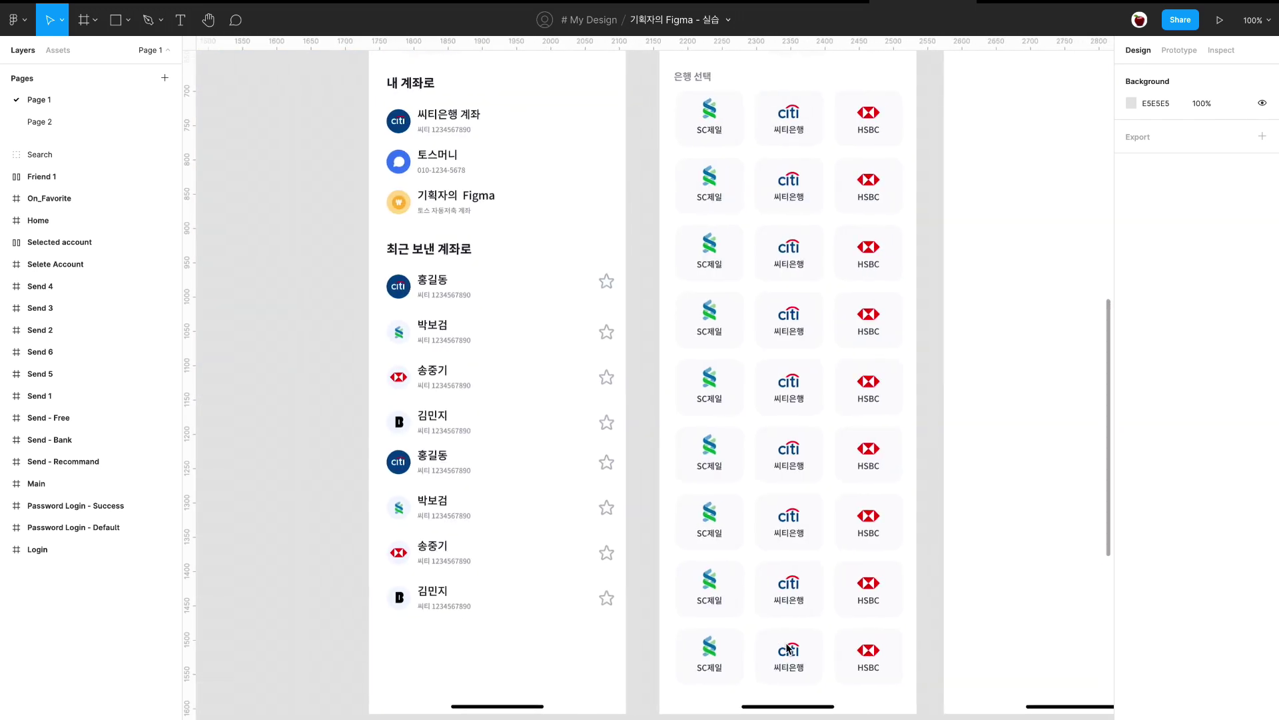
pyautogui.press('-')
pyautogui.hscroll(2, 786, 643)
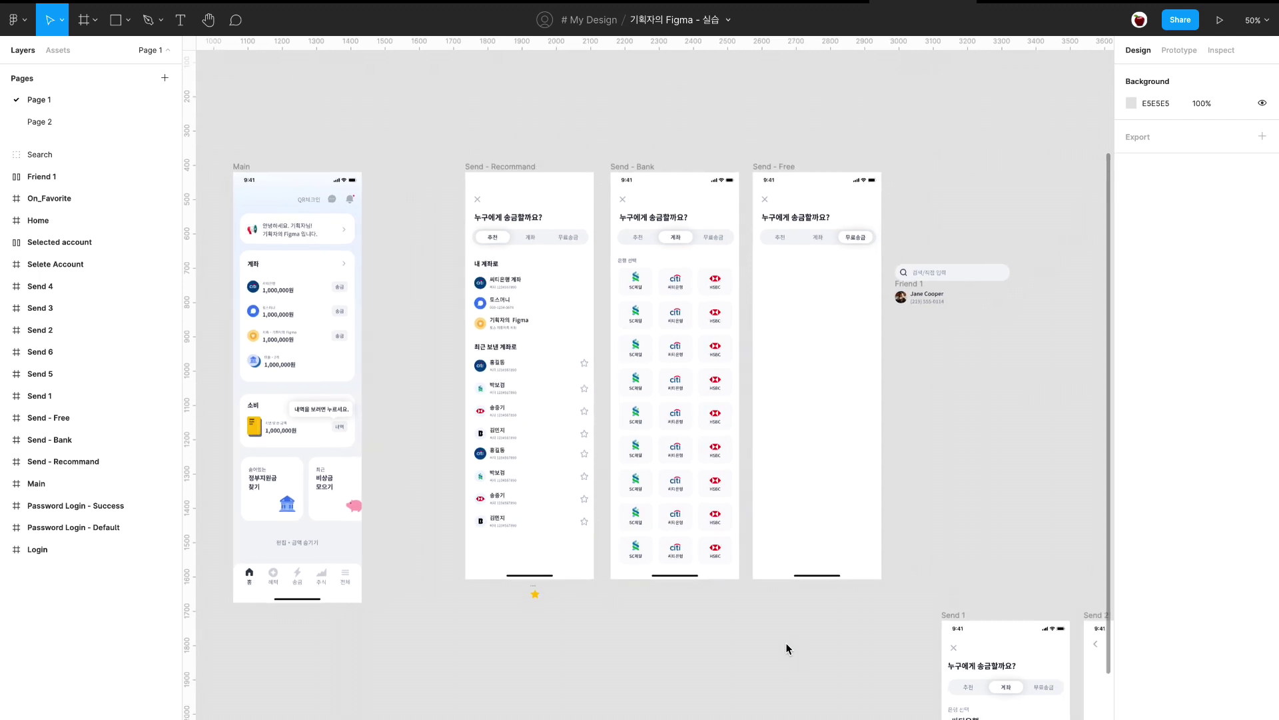
pyautogui.press('=')
pyautogui.scroll(4, 785, 643)
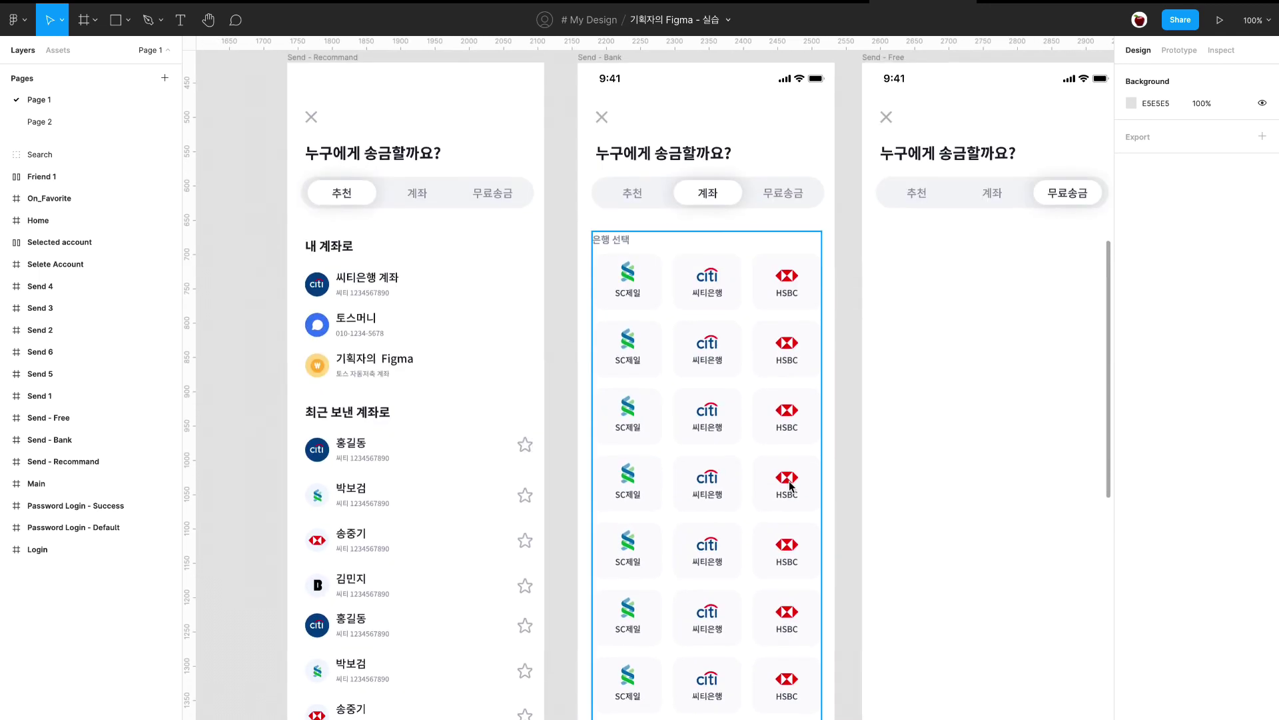
pyautogui.scroll(2, 828, 300)
pyautogui.click(613, 114)
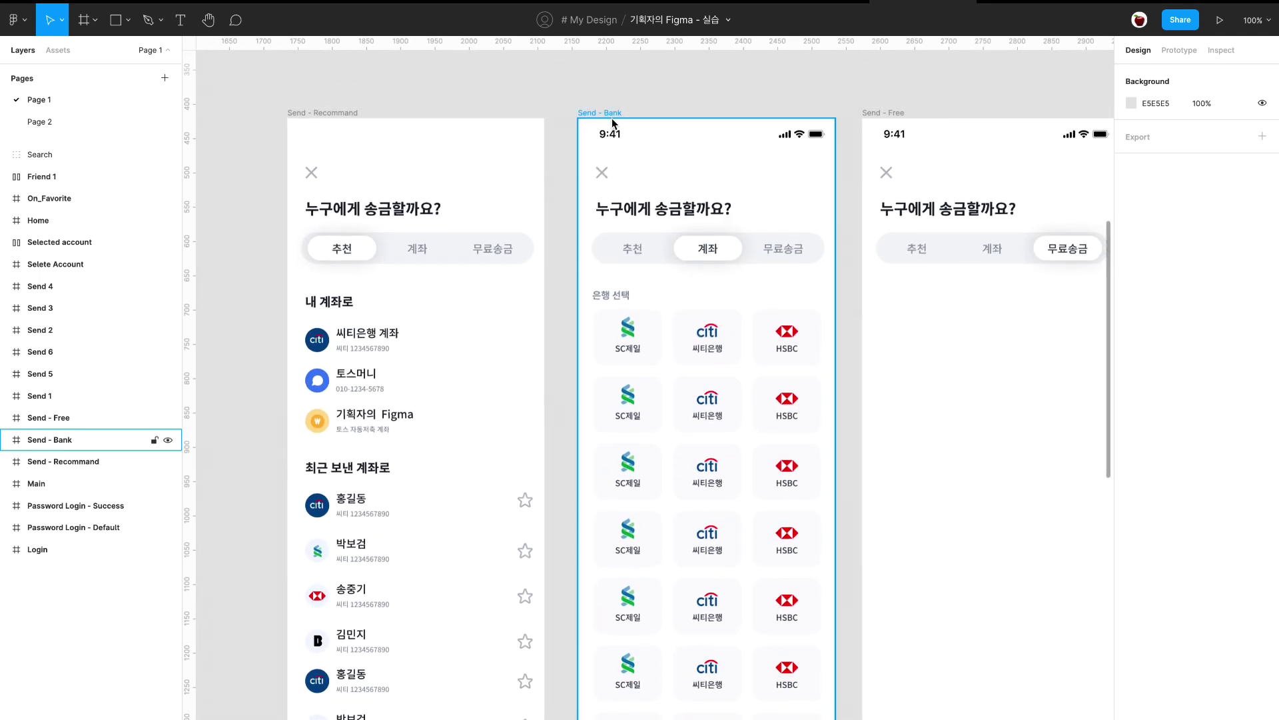
pyautogui.click(612, 120)
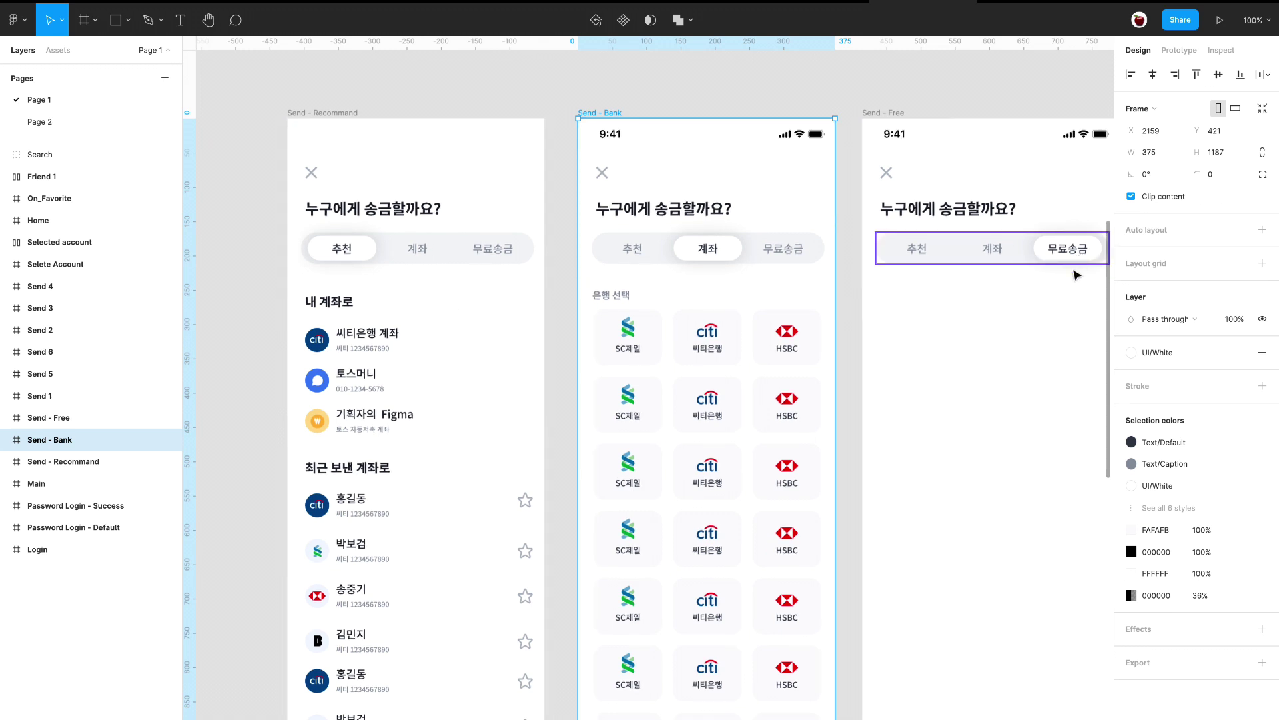
pyautogui.scroll(-1, 1022, 83)
pyautogui.hscroll(-1, 1022, 83)
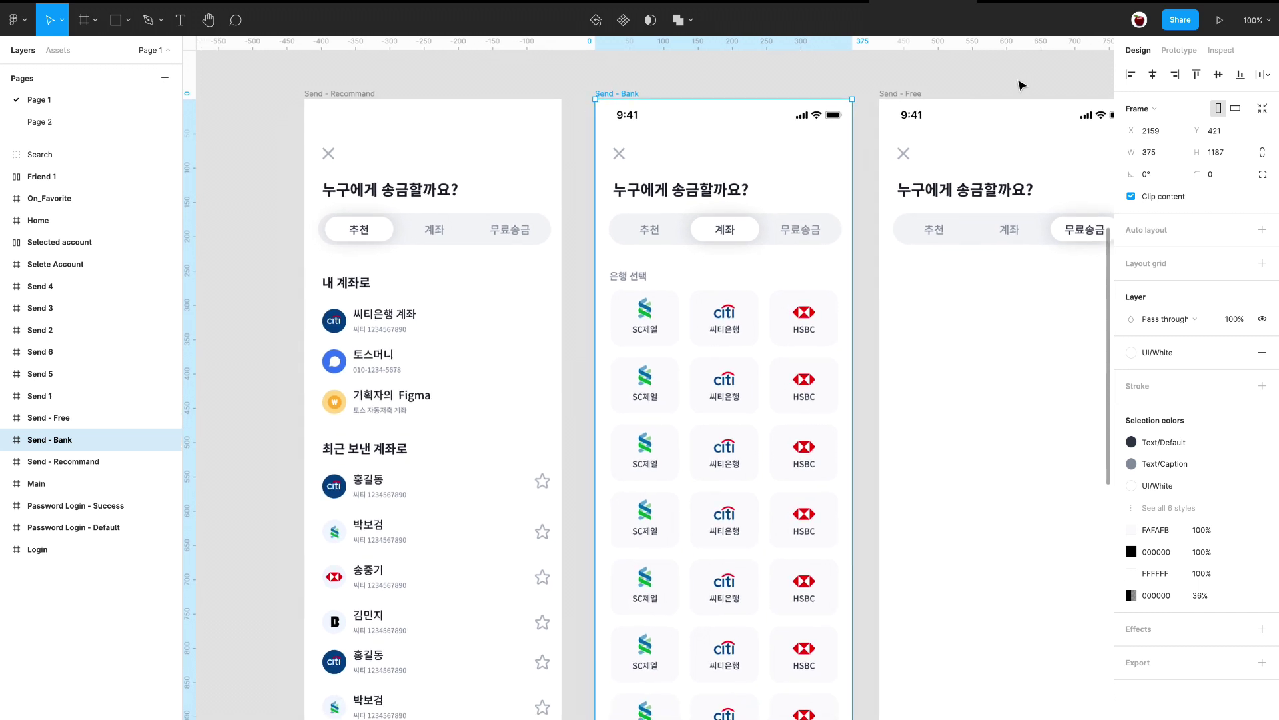
pyautogui.scroll(-1, 1021, 84)
pyautogui.hscroll(1, 1021, 85)
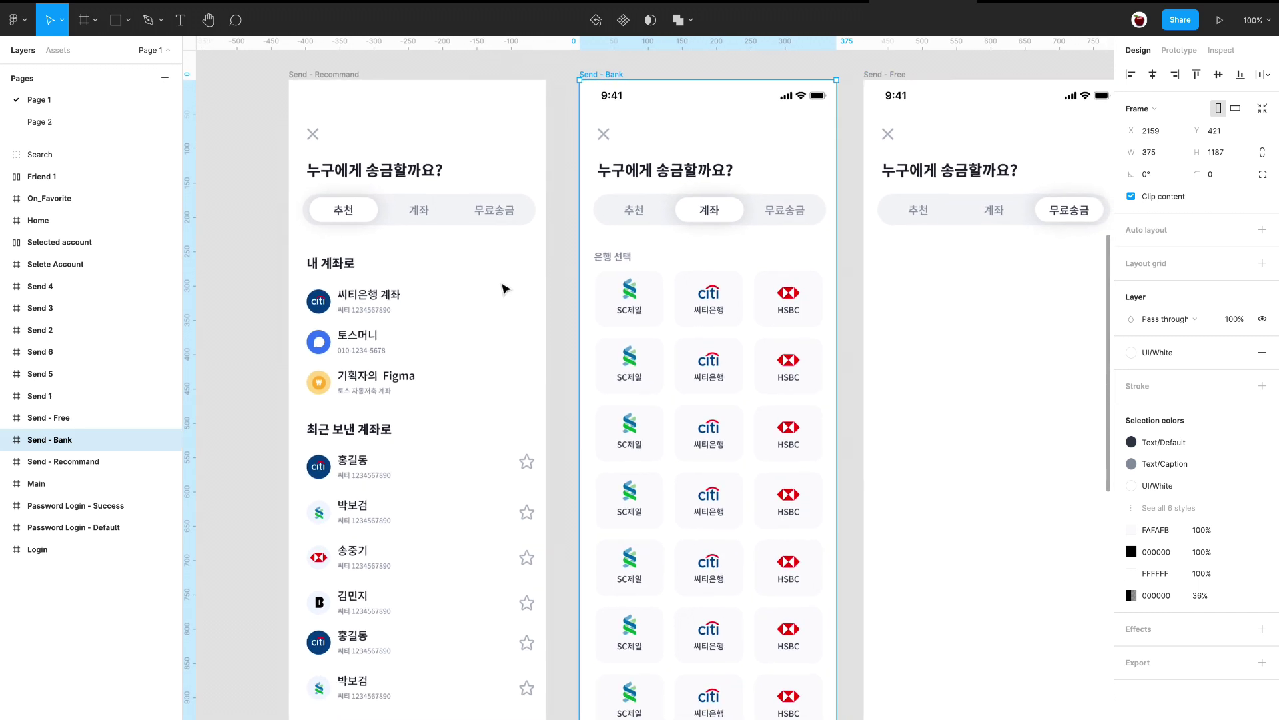
pyautogui.hscroll(10, 552, 326)
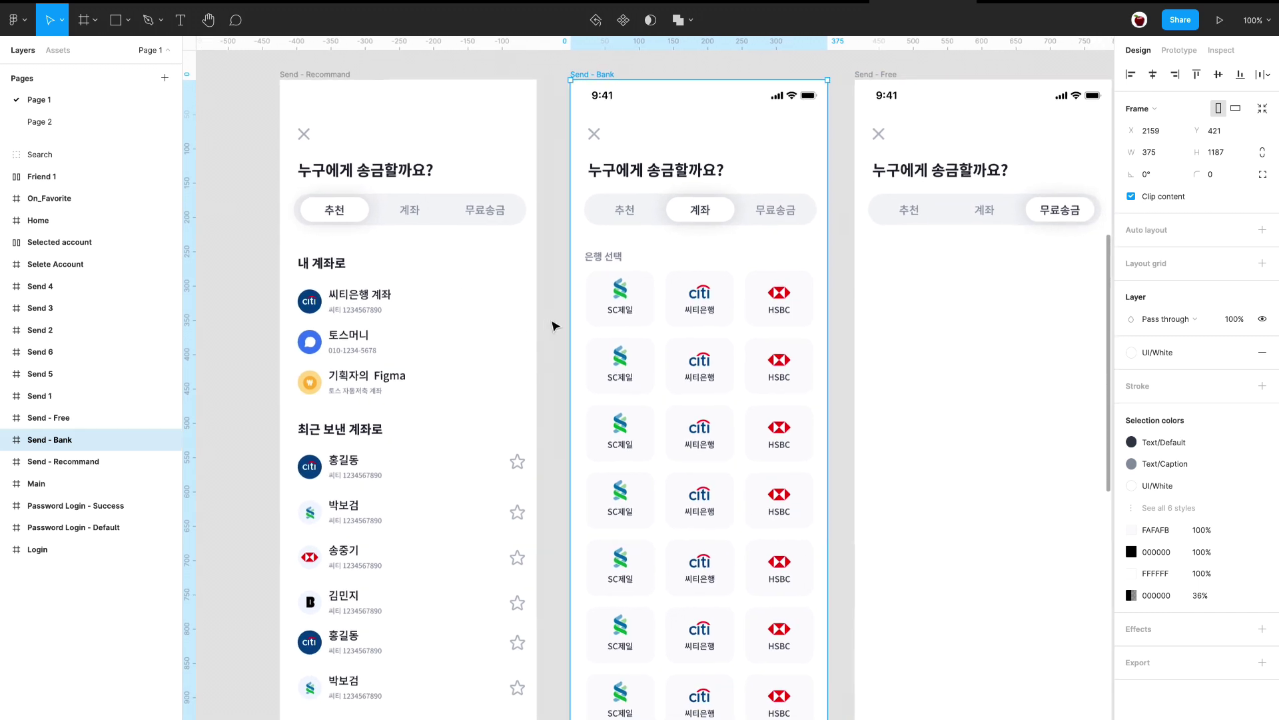
pyautogui.click(982, 494)
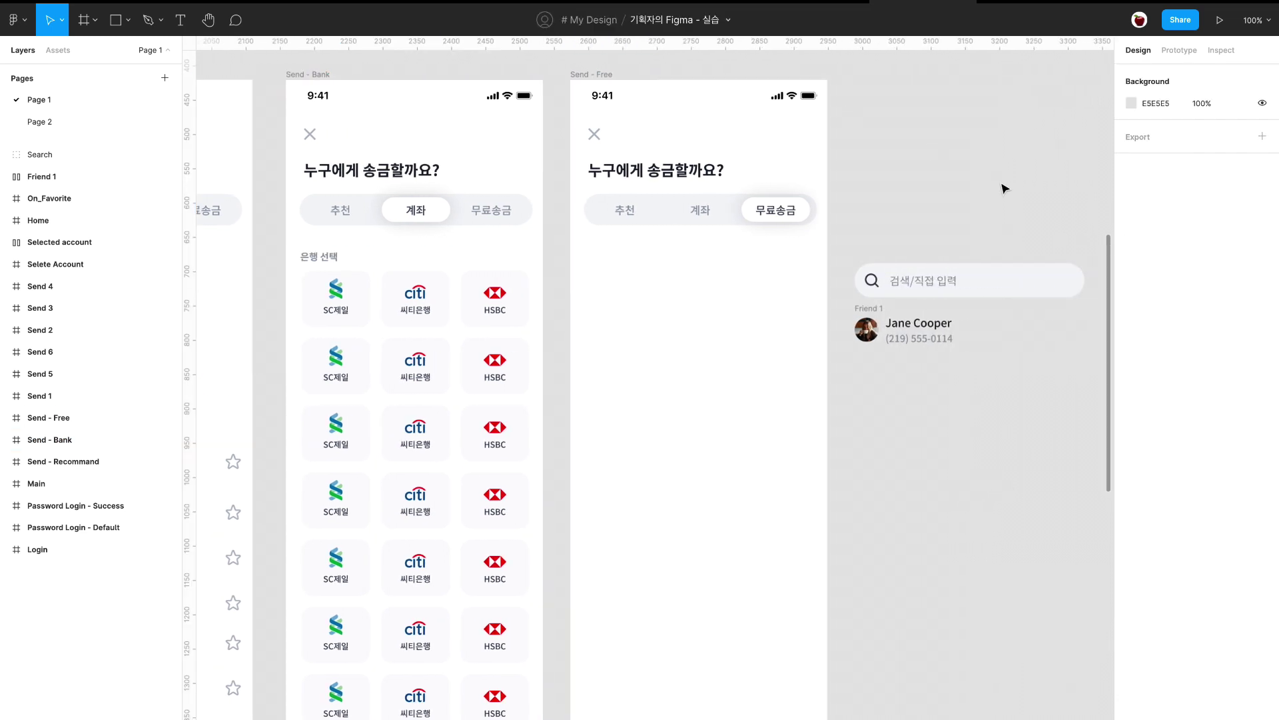
# Move the Search group and the Friend 1 row together into the Send - Free frame, below its tab bar.
pyautogui.hscroll(2, 1005, 189)
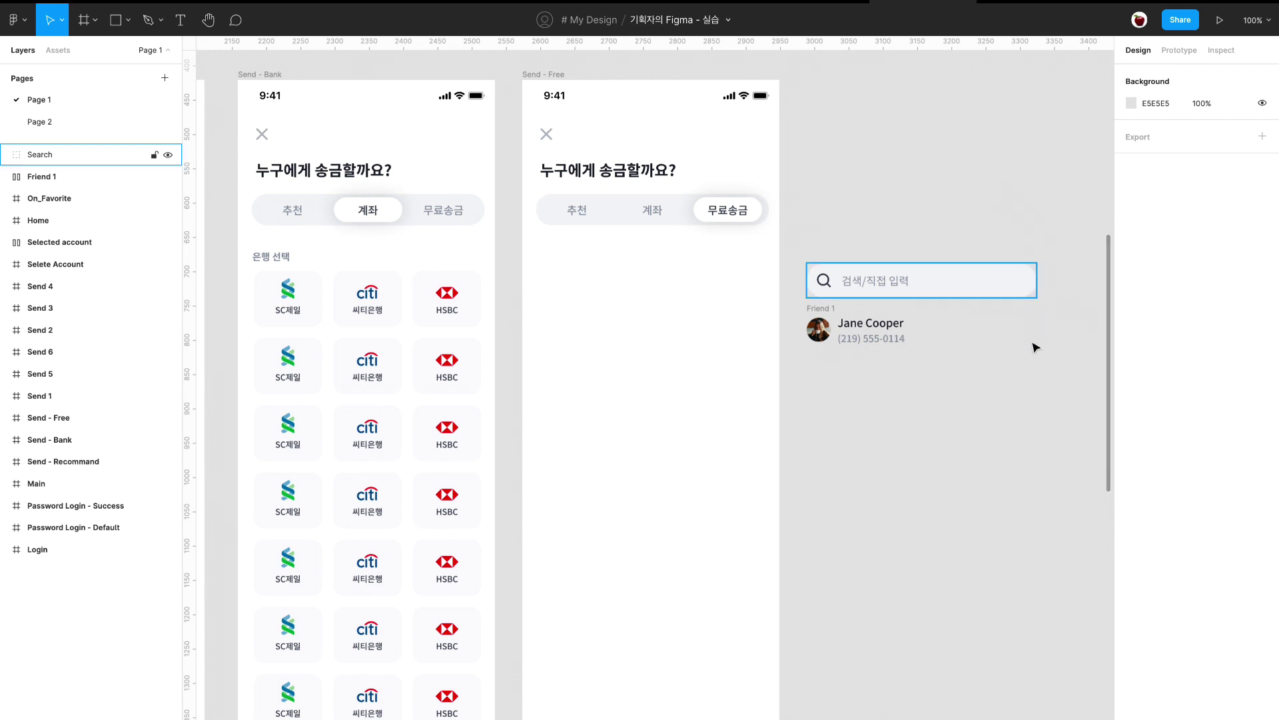
pyautogui.scroll(-2, 1053, 343)
pyautogui.moveTo(1071, 347); pyautogui.dragTo(828, 211)
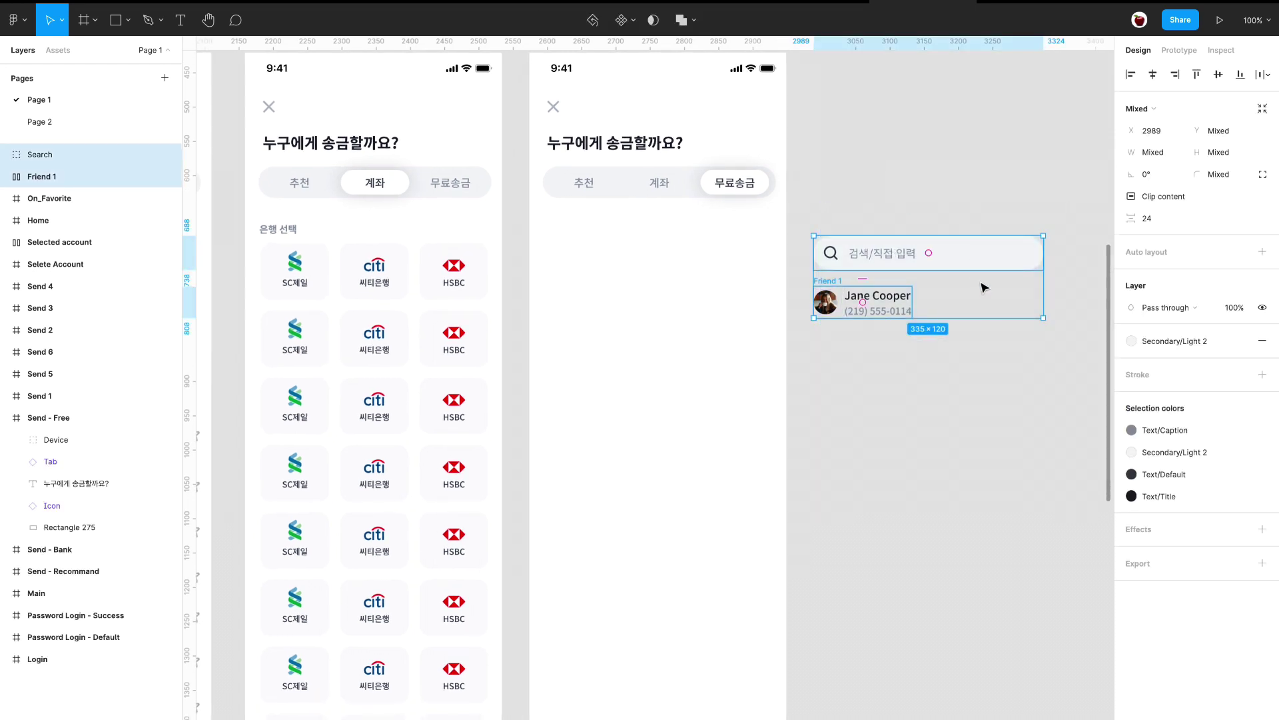
pyautogui.moveTo(988, 291); pyautogui.dragTo(716, 281)
pyautogui.click(825, 289)
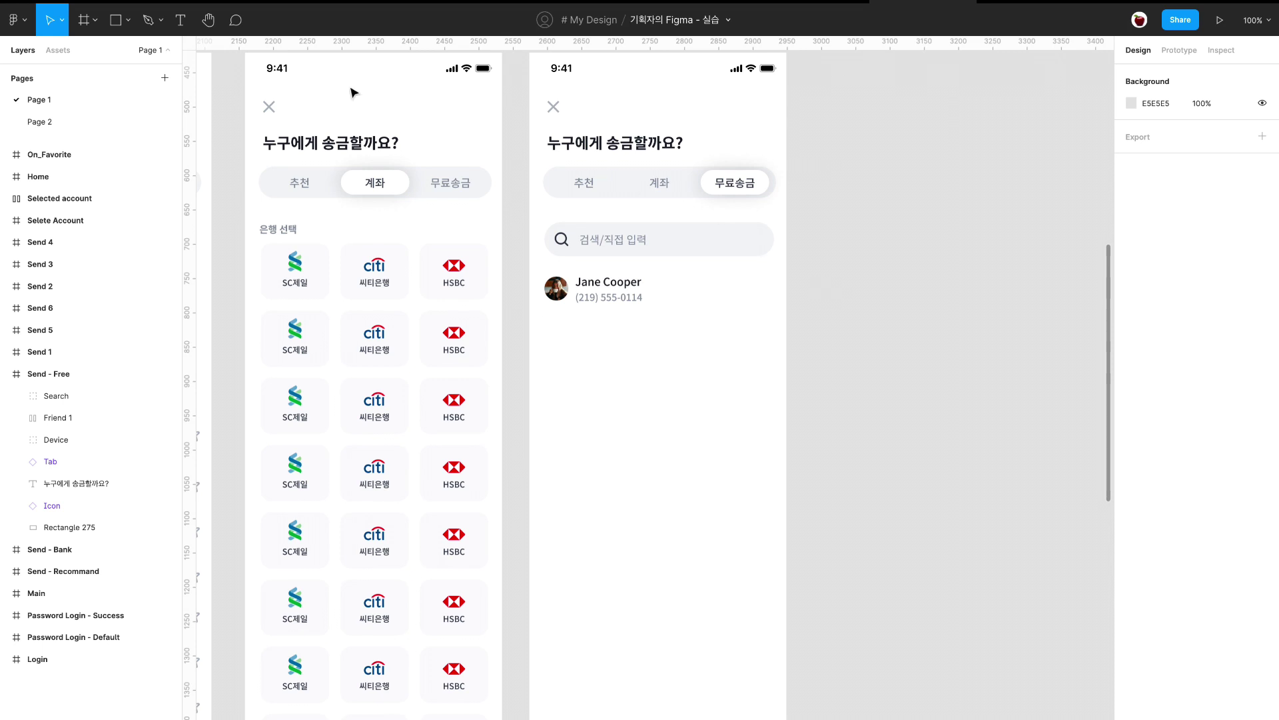
# Examine the bank selection grid in the Send - Bank frame alongside the contact row in Send - Free.
pyautogui.keyDown('ctrl'); pyautogui.scroll(5, 366, 236); pyautogui.keyUp('ctrl')
pyautogui.hscroll(-3, 366, 236)
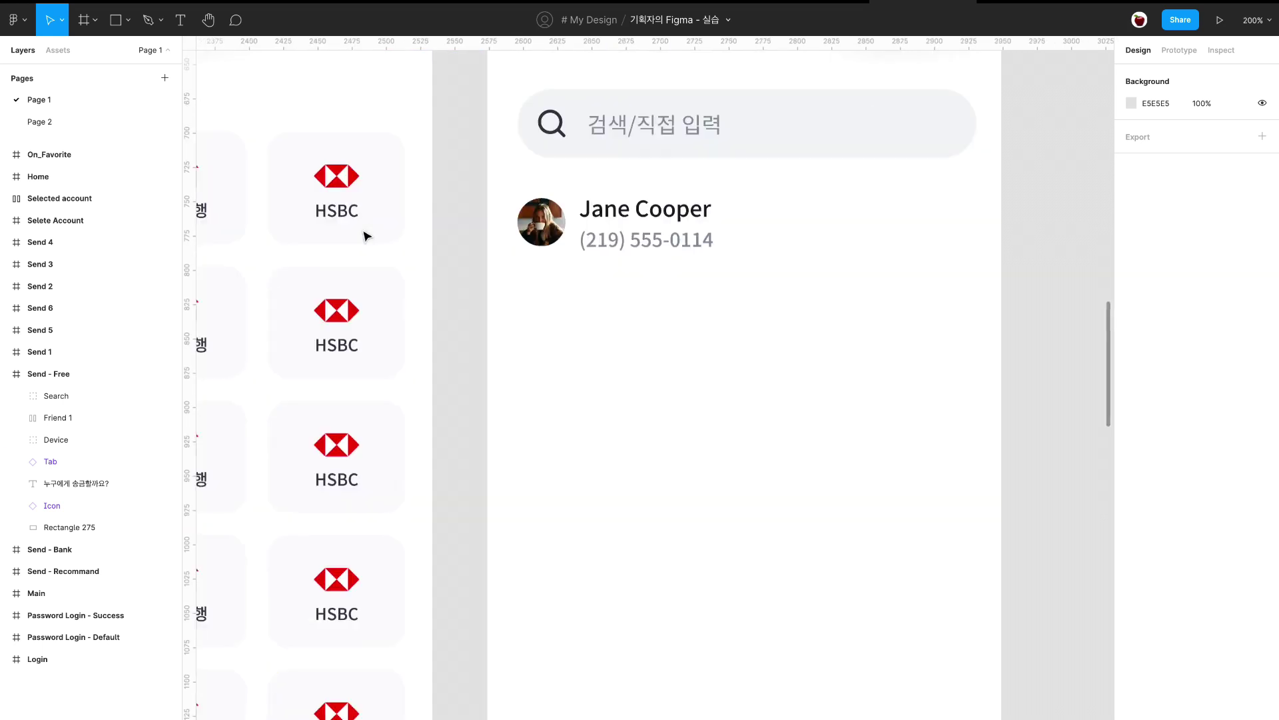
pyautogui.scroll(5, 366, 236)
pyautogui.hscroll(-2, 366, 236)
pyautogui.scroll(-2, 366, 235)
pyautogui.hscroll(1, 366, 236)
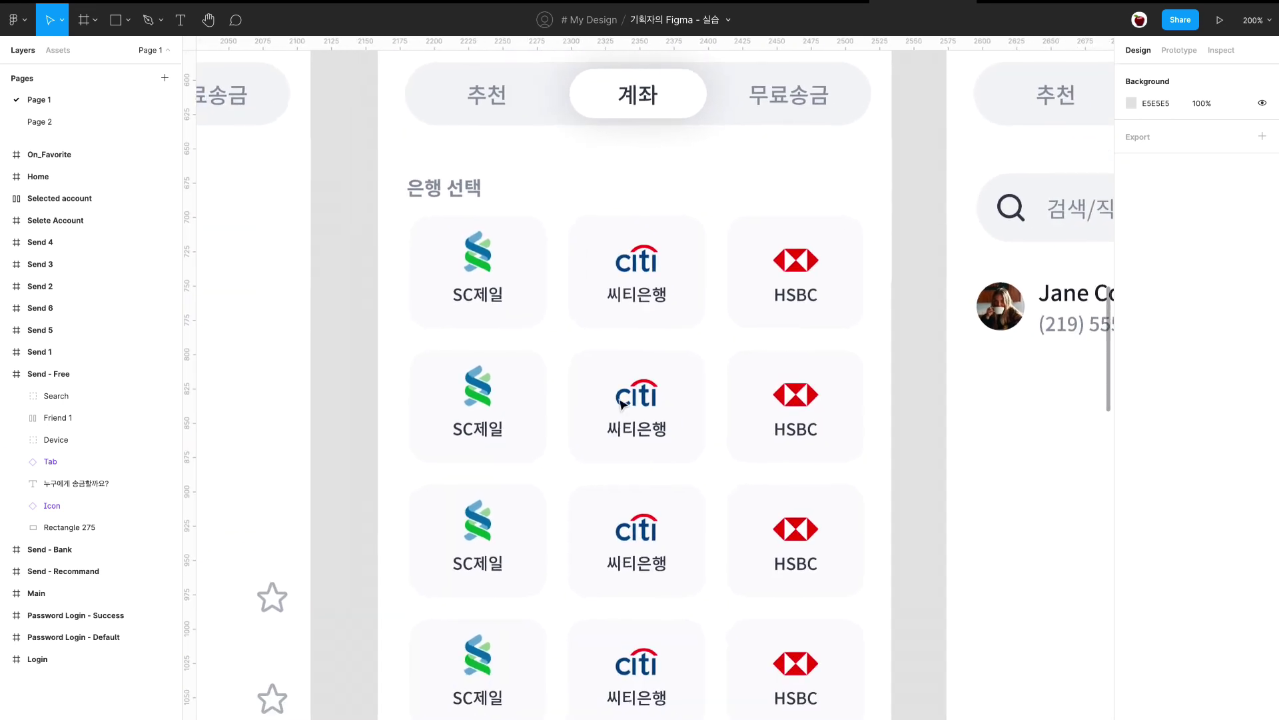
pyautogui.hscroll(1, 910, 475)
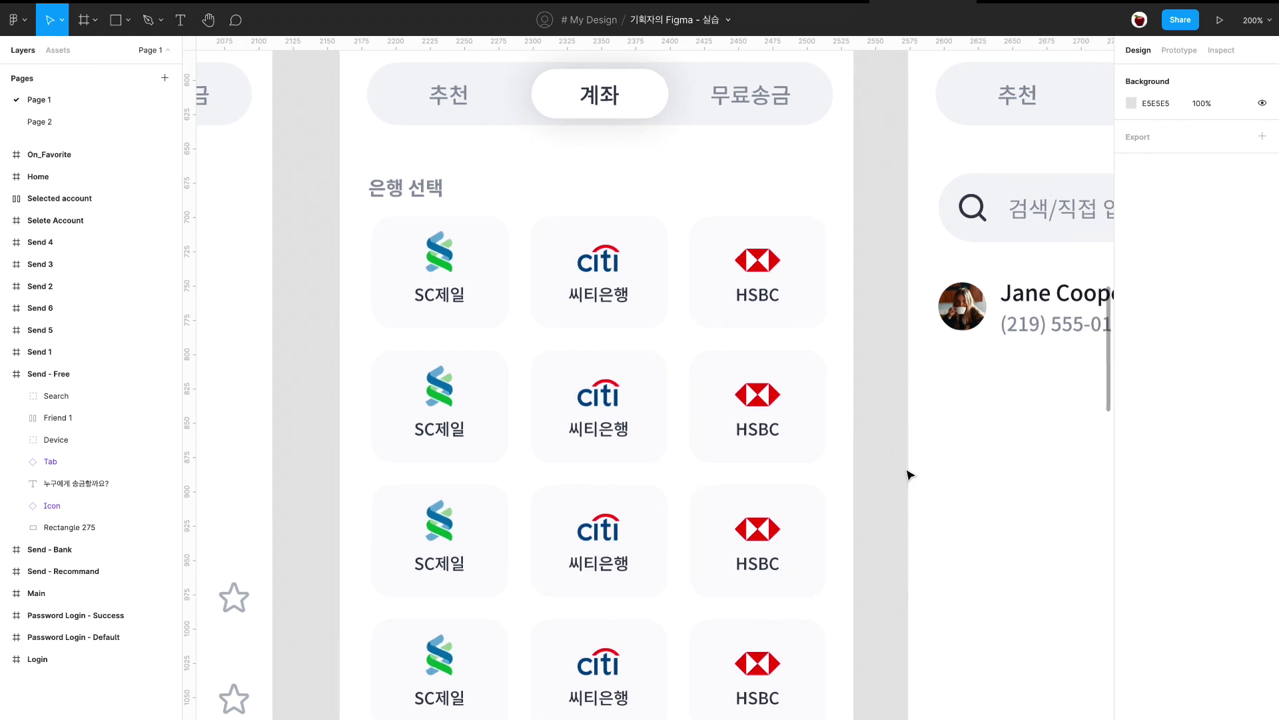
pyautogui.hotkey('shift', '0')
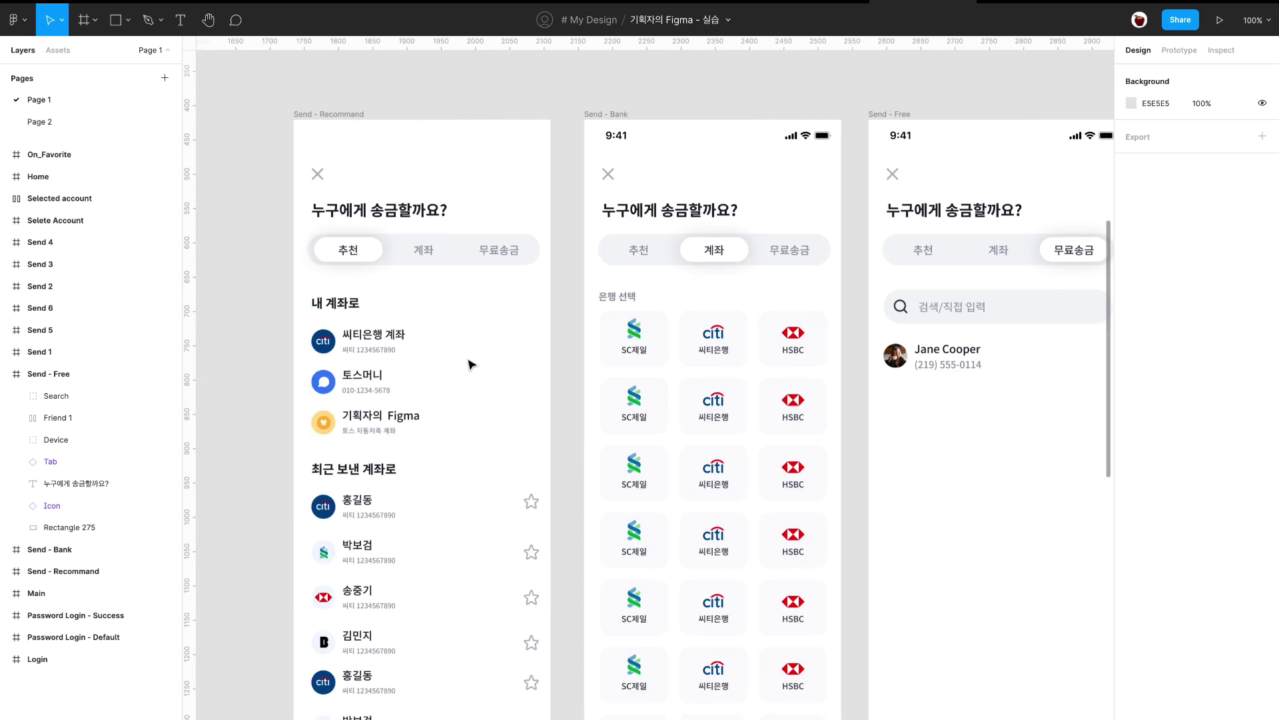
# Examine the account rows under 내 계좌로 and 최근 보낸 계좌로 in the Send - Recommand frame.
pyautogui.hotkey('ctrl', '+')
pyautogui.hscroll(-6, 472, 364)
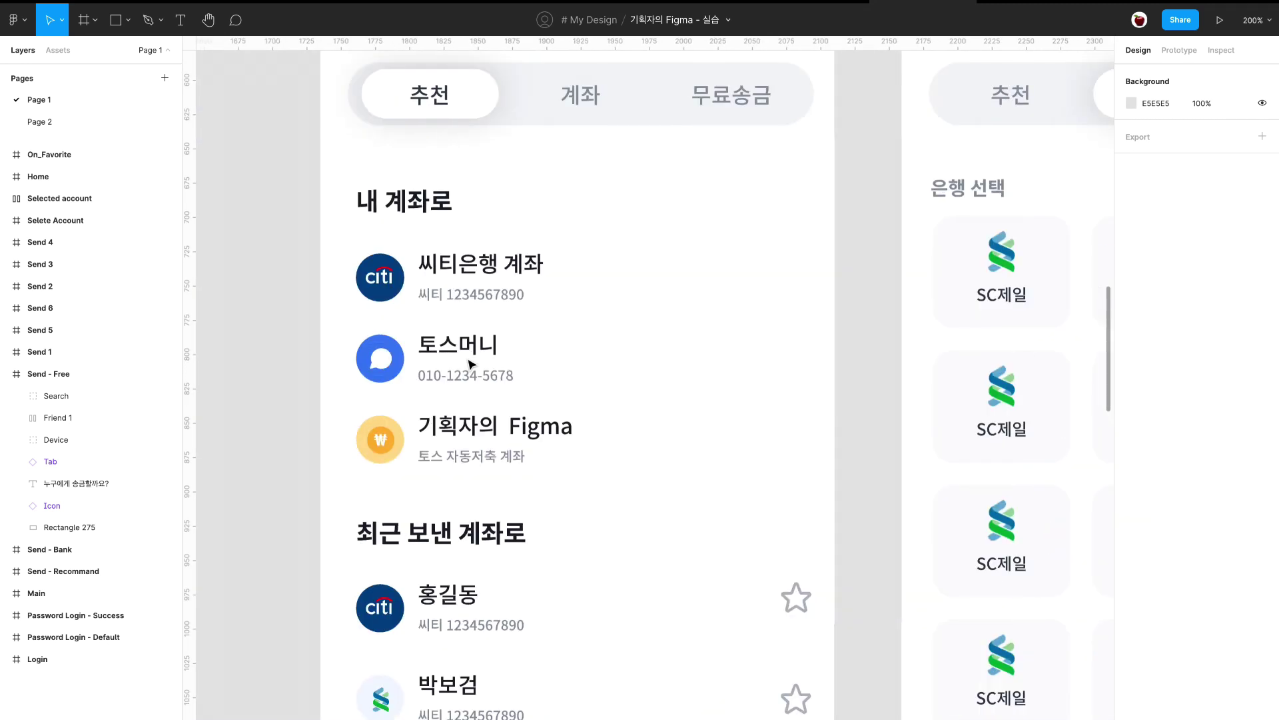
pyautogui.scroll(-5, 471, 364)
pyautogui.hscroll(2, 471, 364)
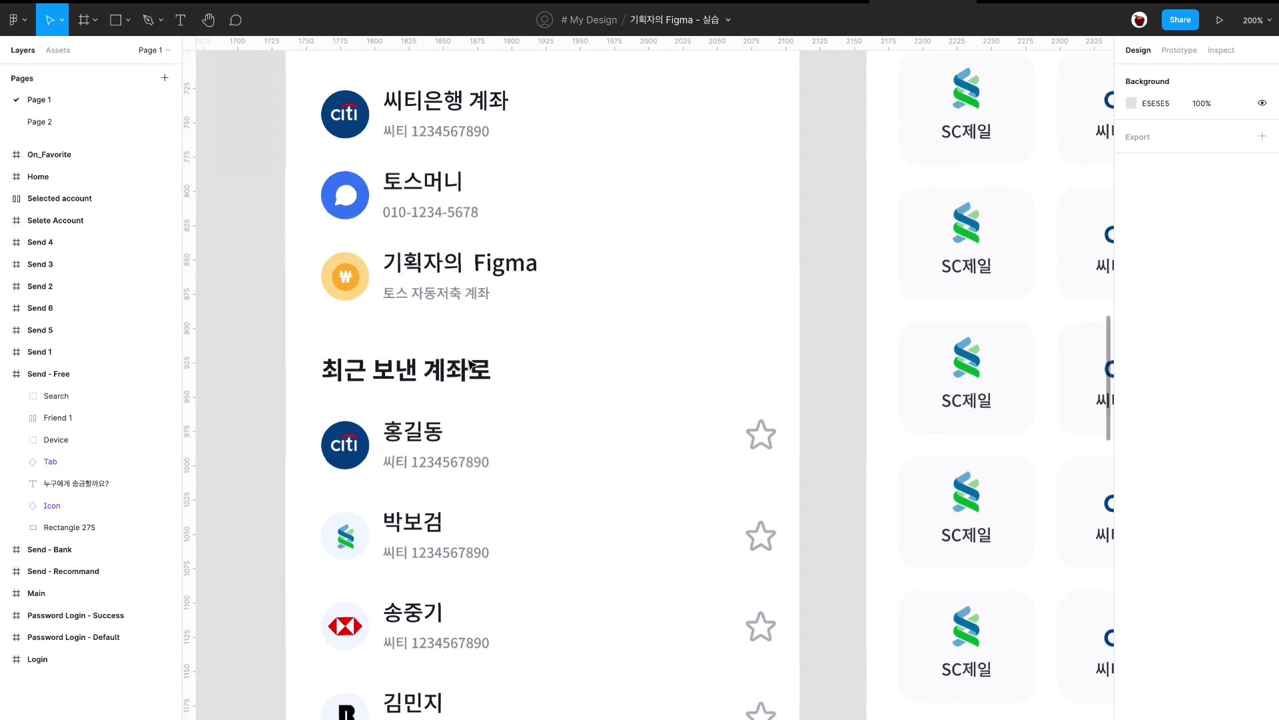
pyautogui.scroll(-4, 472, 364)
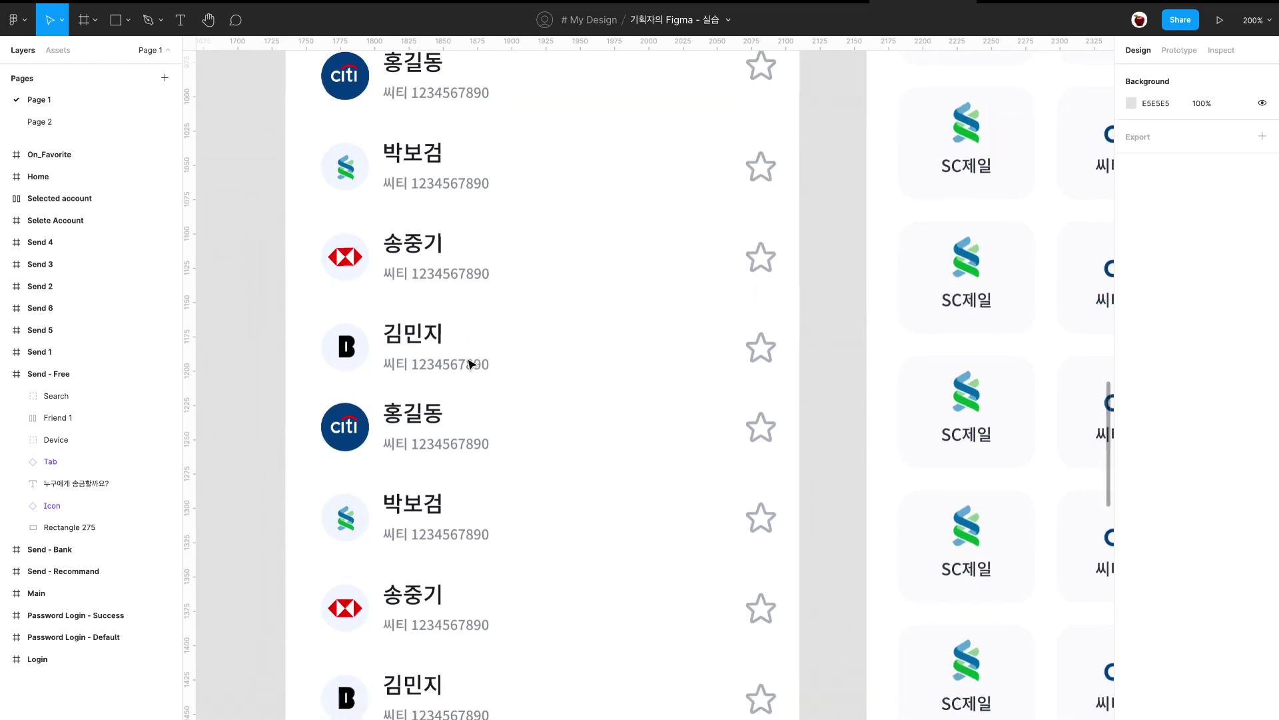
pyautogui.hotkey('ctrl', '-')
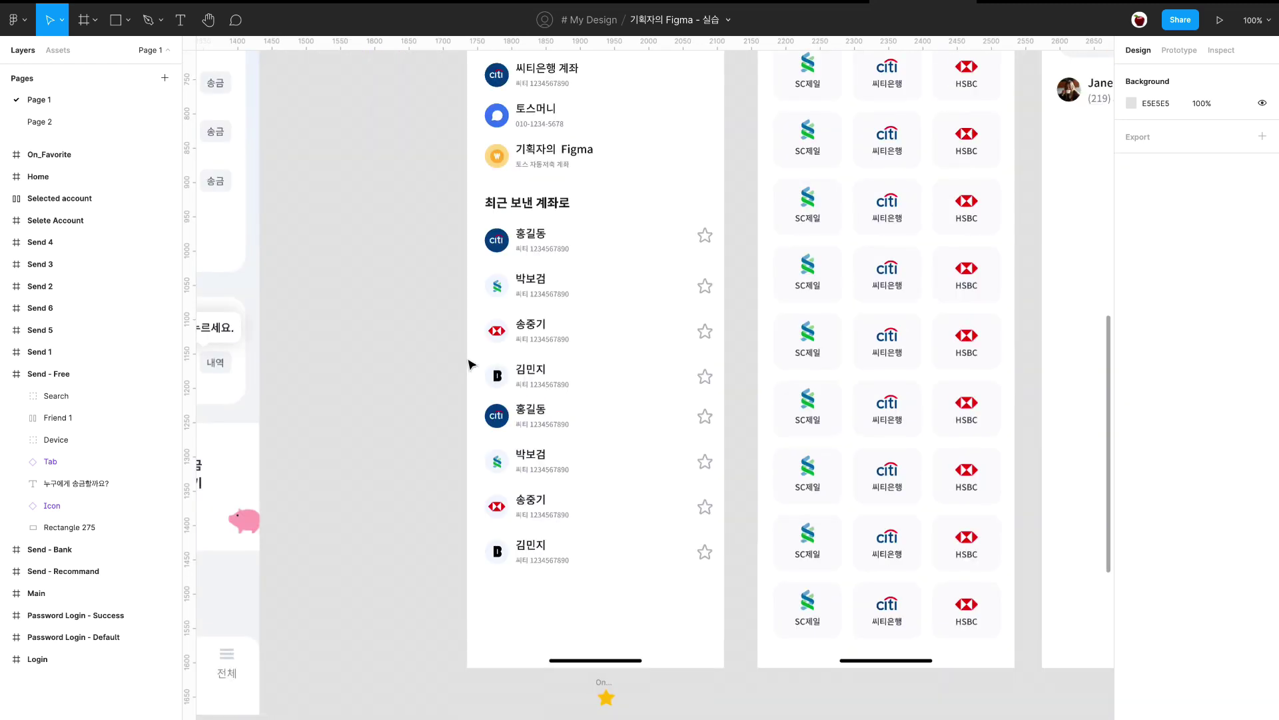
# Examine the tab bar, search field and single contact row in the Send - Free frame.
pyautogui.hscroll(9, 521, 363)
pyautogui.scroll(3, 524, 363)
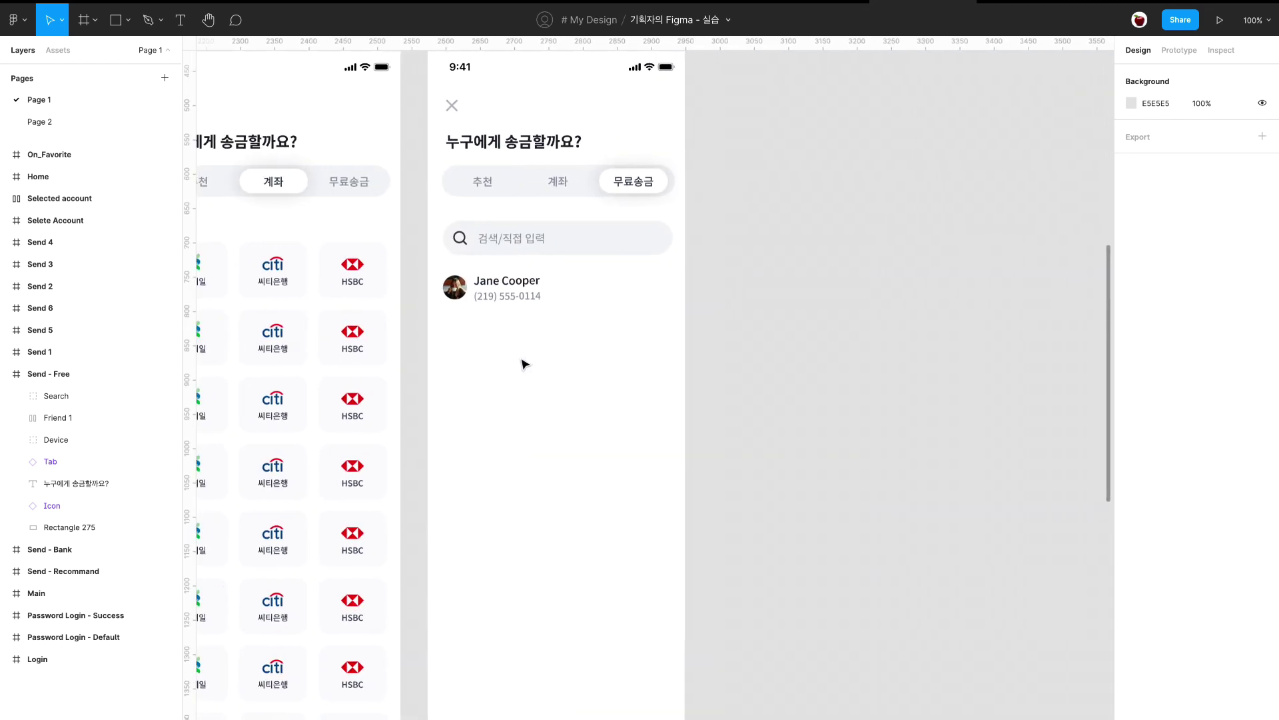
pyautogui.hotkey('ctrl', '+')
pyautogui.hscroll(-5, 523, 364)
pyautogui.scroll(3, 524, 363)
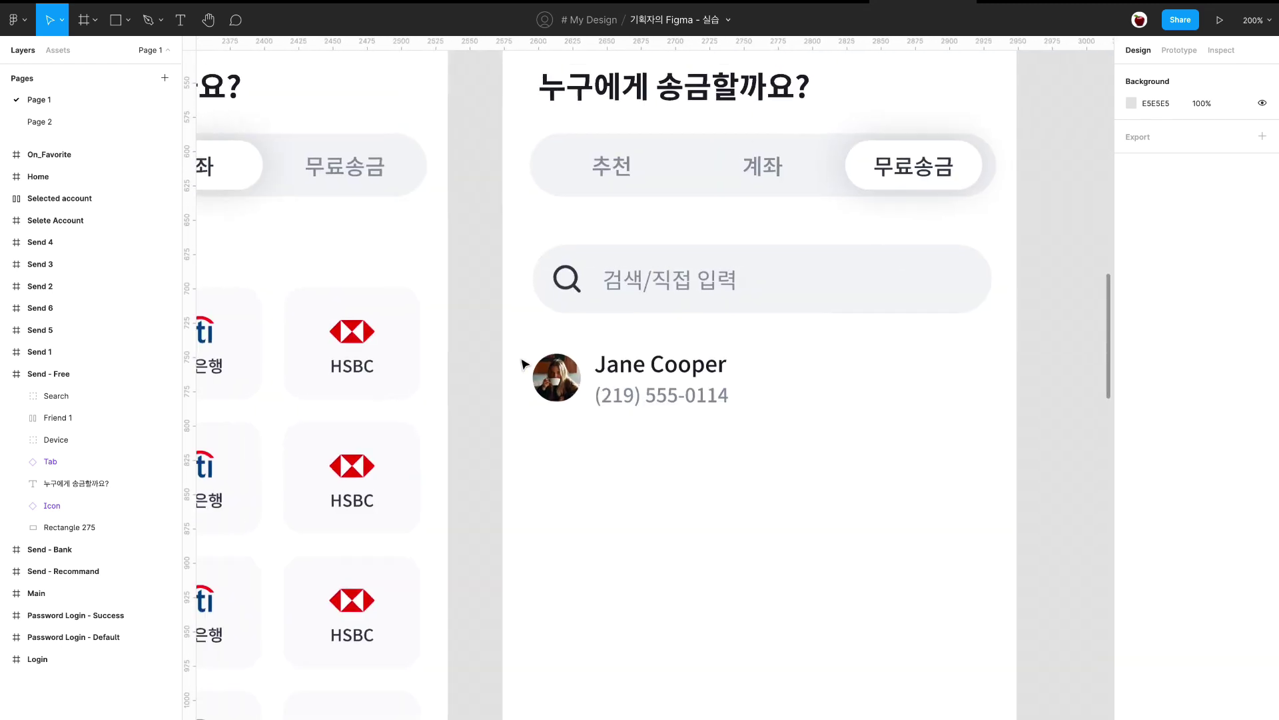
pyautogui.hscroll(2, 525, 364)
pyautogui.scroll(-1, 525, 364)
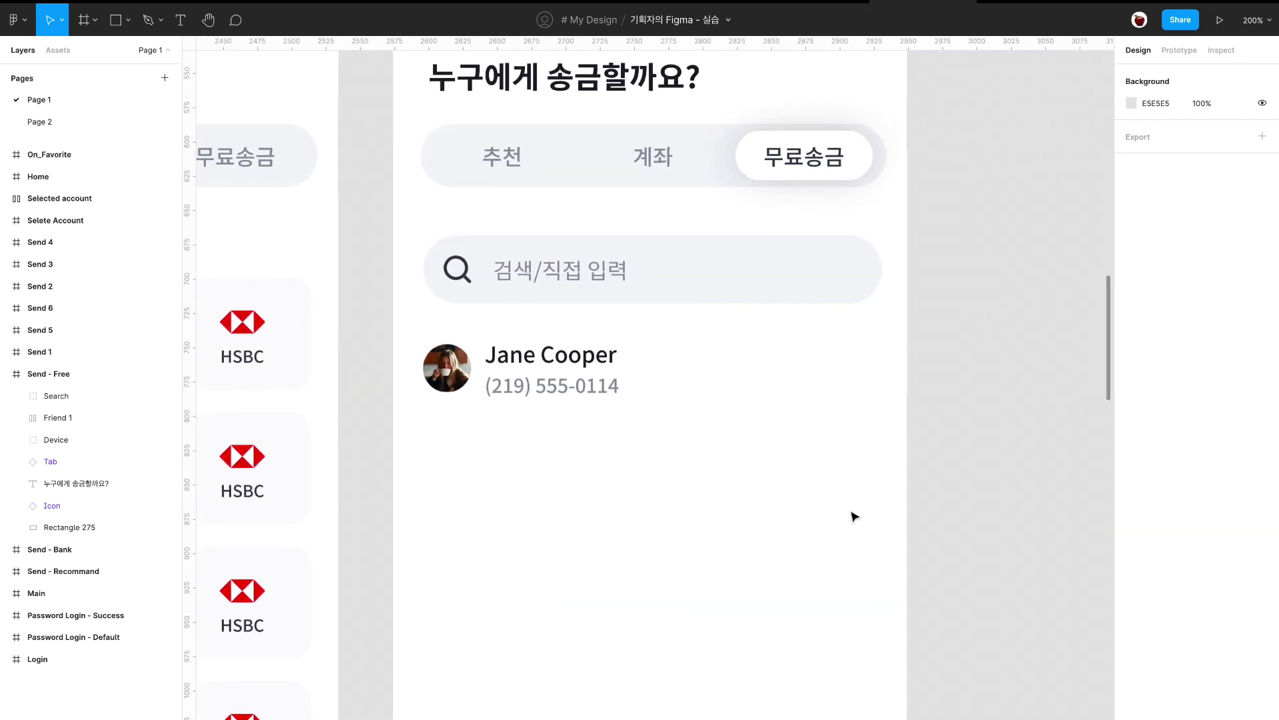
pyautogui.hscroll(-1, 591, 374)
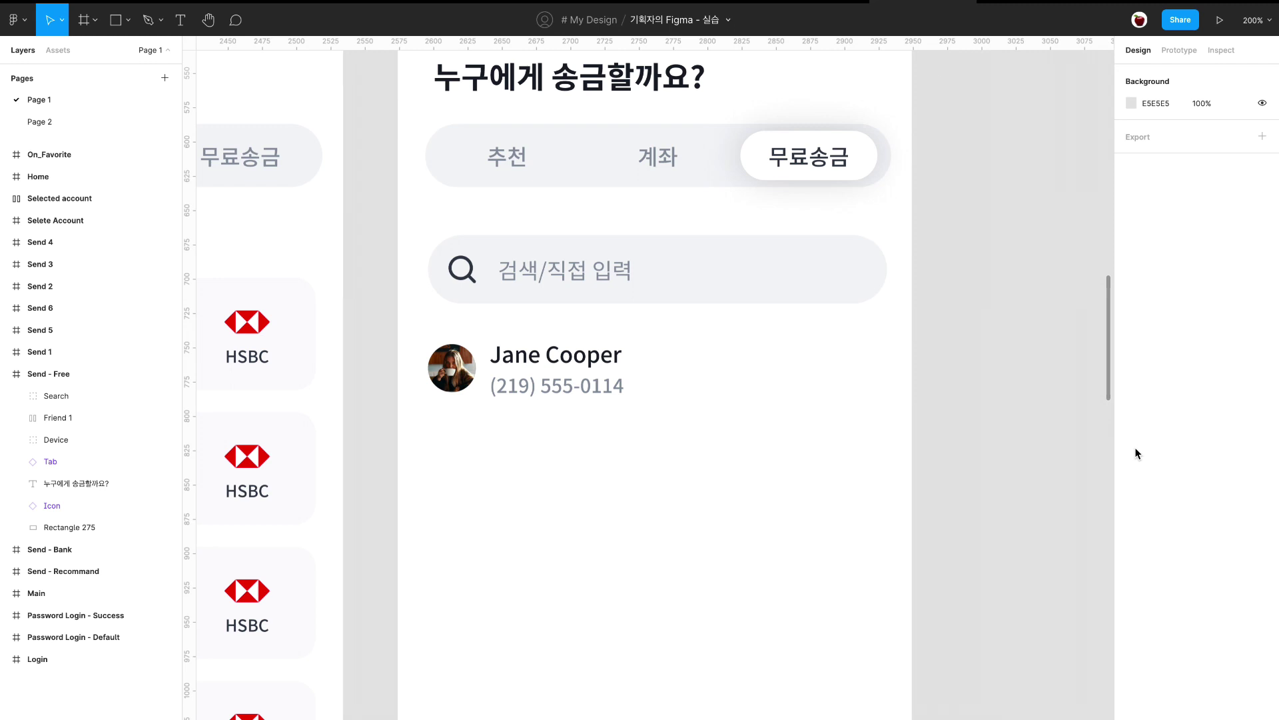
# Duplicate the Friend 1 row down the Send - Free frame at 66 px intervals, keeping twelve rows and deleting the surplus one.
pyautogui.click(483, 386)
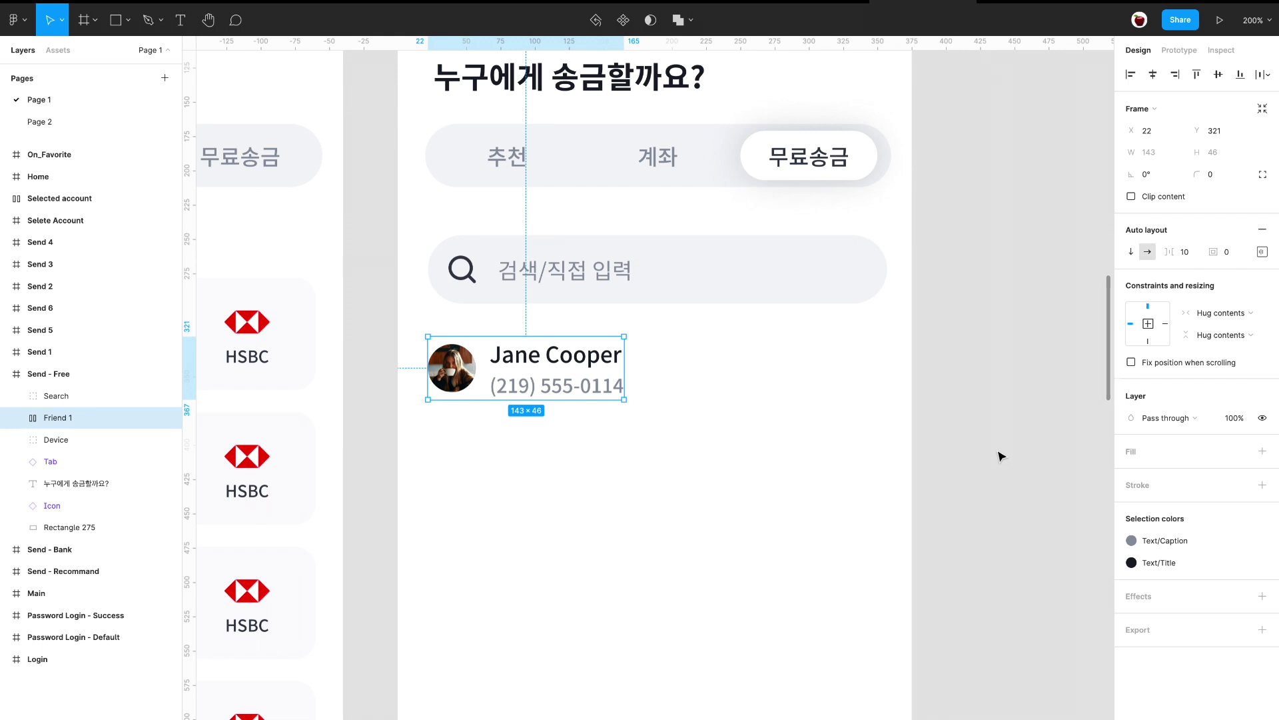
pyautogui.hotkey('shift', '0')
pyautogui.scroll(-4, 1001, 456)
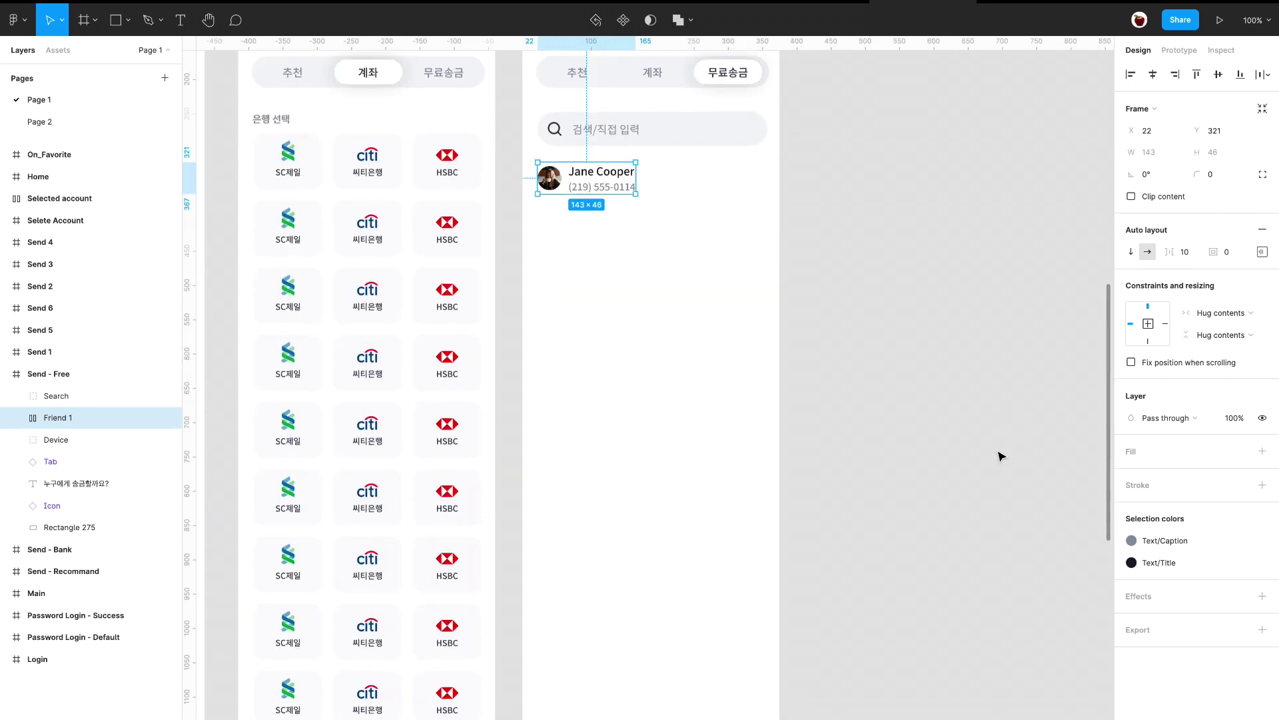
pyautogui.hotkey('ctrl', 'd')
pyautogui.hotkey('ctrl', 'd')
pyautogui.hotkey('ctrl', 'd')
pyautogui.hotkey('ctrl', 'd')
pyautogui.hotkey('ctrl', 'd')
pyautogui.hotkey('ctrl', 'd')
pyautogui.hotkey('ctrl', 'd')
pyautogui.hotkey('ctrl', 'd')
pyautogui.hotkey('ctrl', 'd')
pyautogui.hotkey('ctrl', 'd')
pyautogui.hotkey('ctrl', 'd')
pyautogui.hotkey('ctrl', 'd')
pyautogui.scroll(-1, 1026, 365)
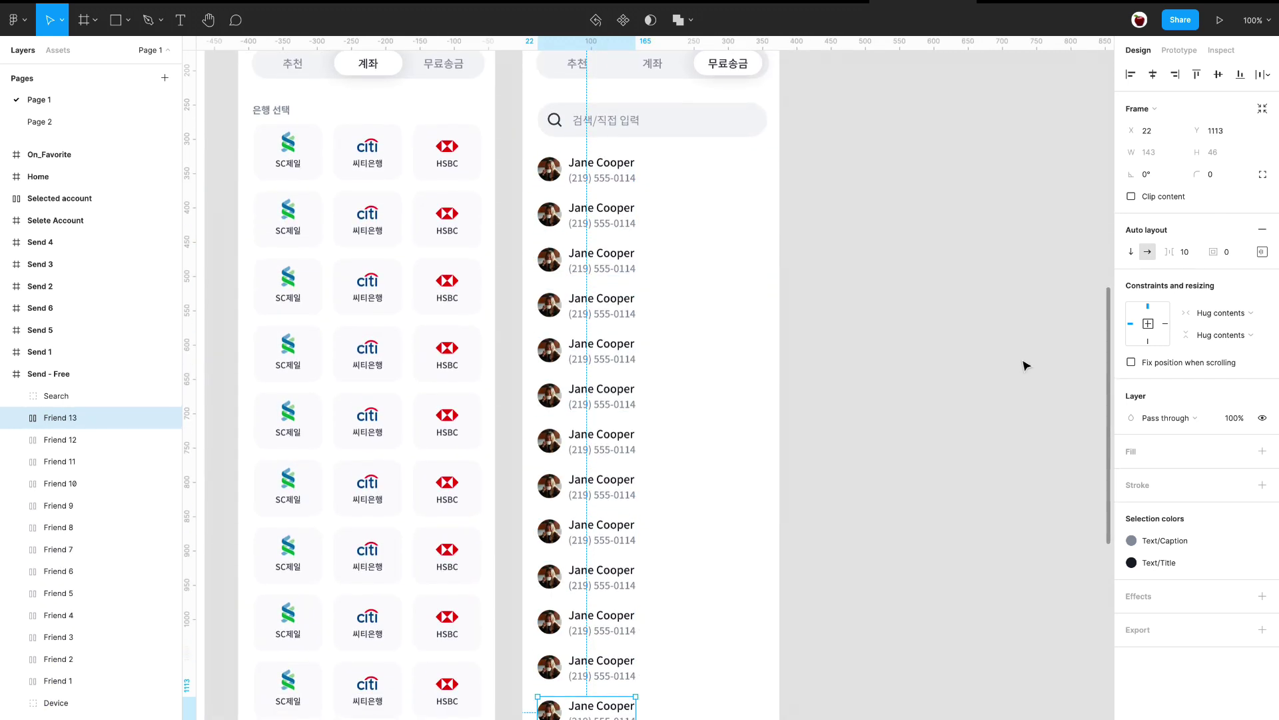
pyautogui.press('Delete')
pyautogui.hotkey('ctrl', '+')
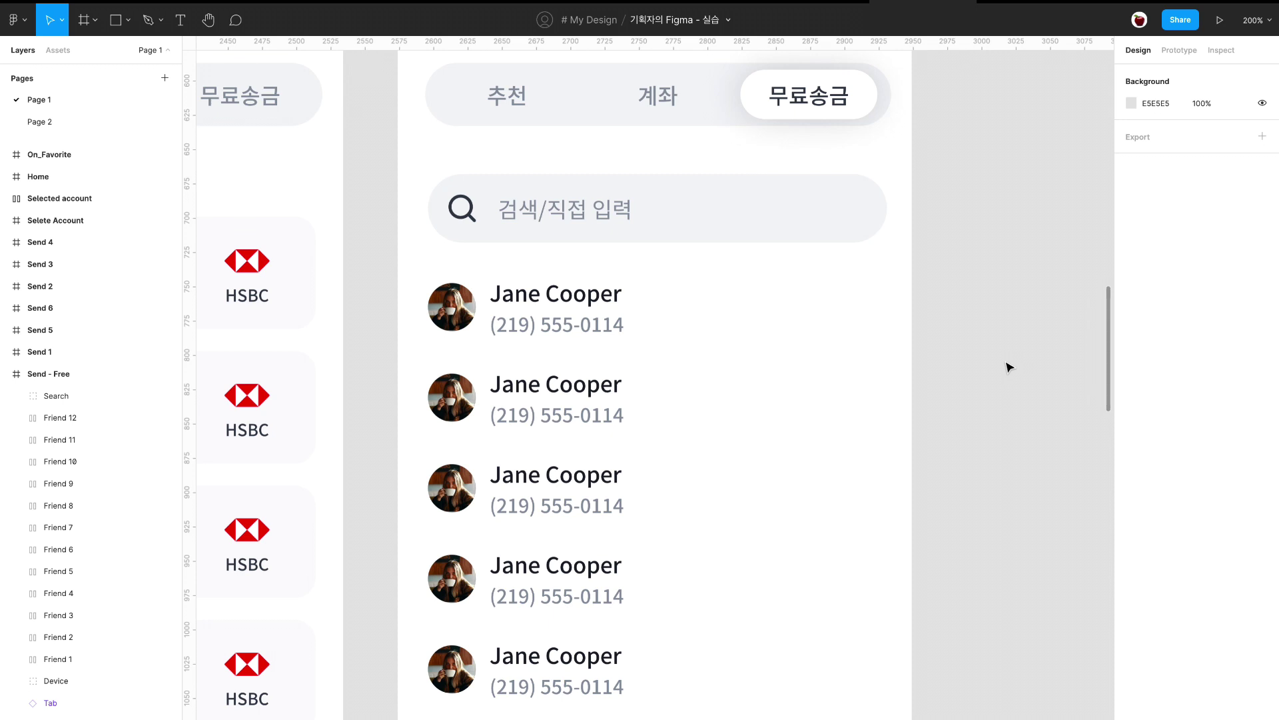
pyautogui.hotkey('ctrl', '-')
pyautogui.scroll(-1, 1009, 367)
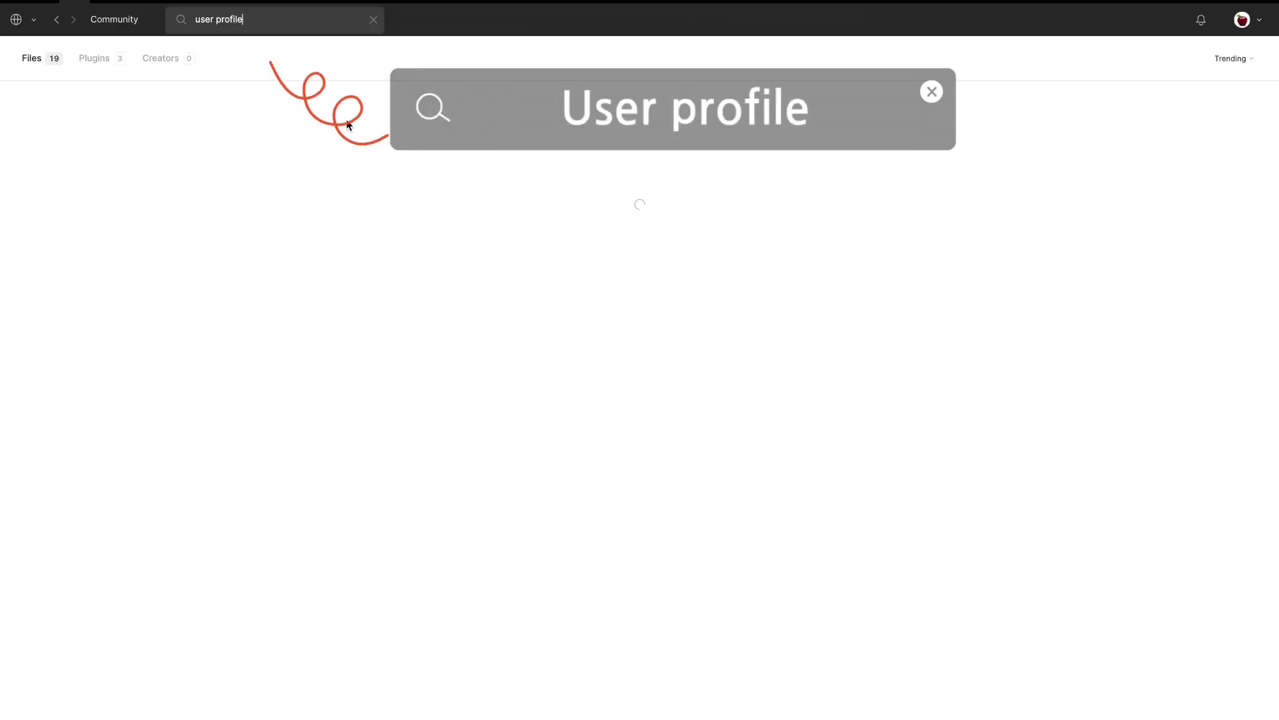
# View the User Profile plugin's page among the Community plugins for the "user profile" search, and return to the design file.
pyautogui.click(102, 59)
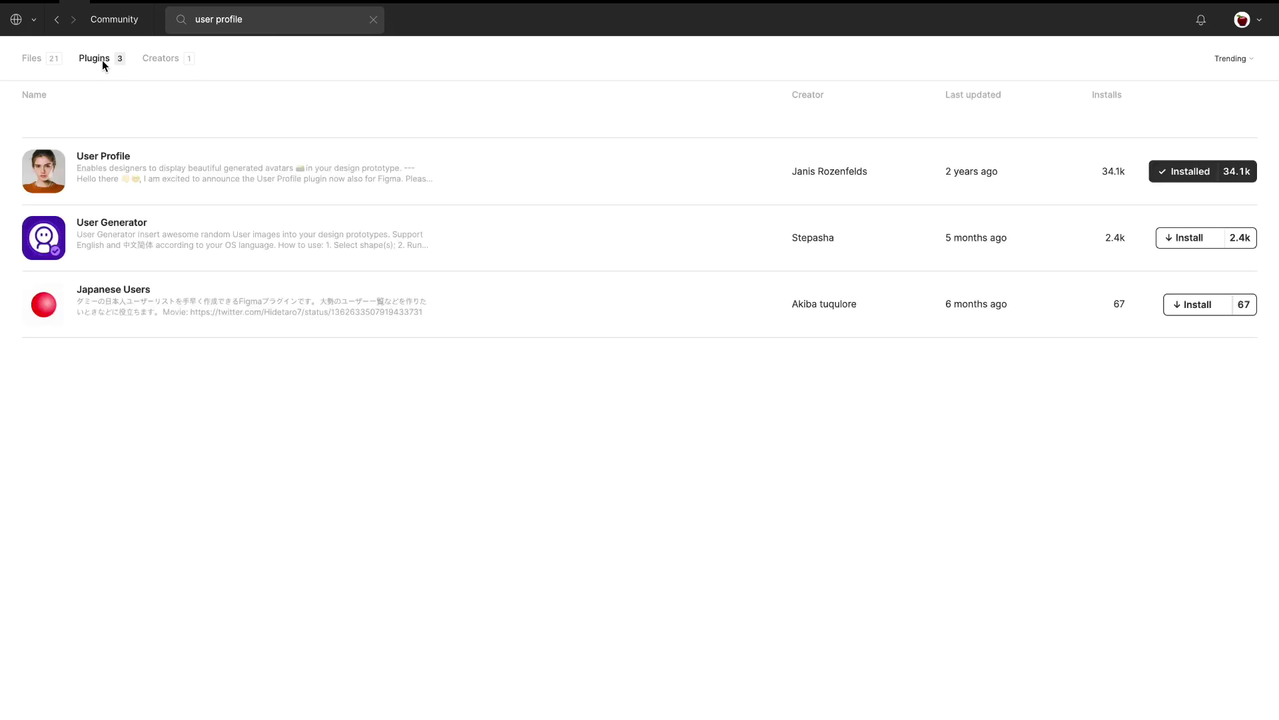
pyautogui.click(110, 165)
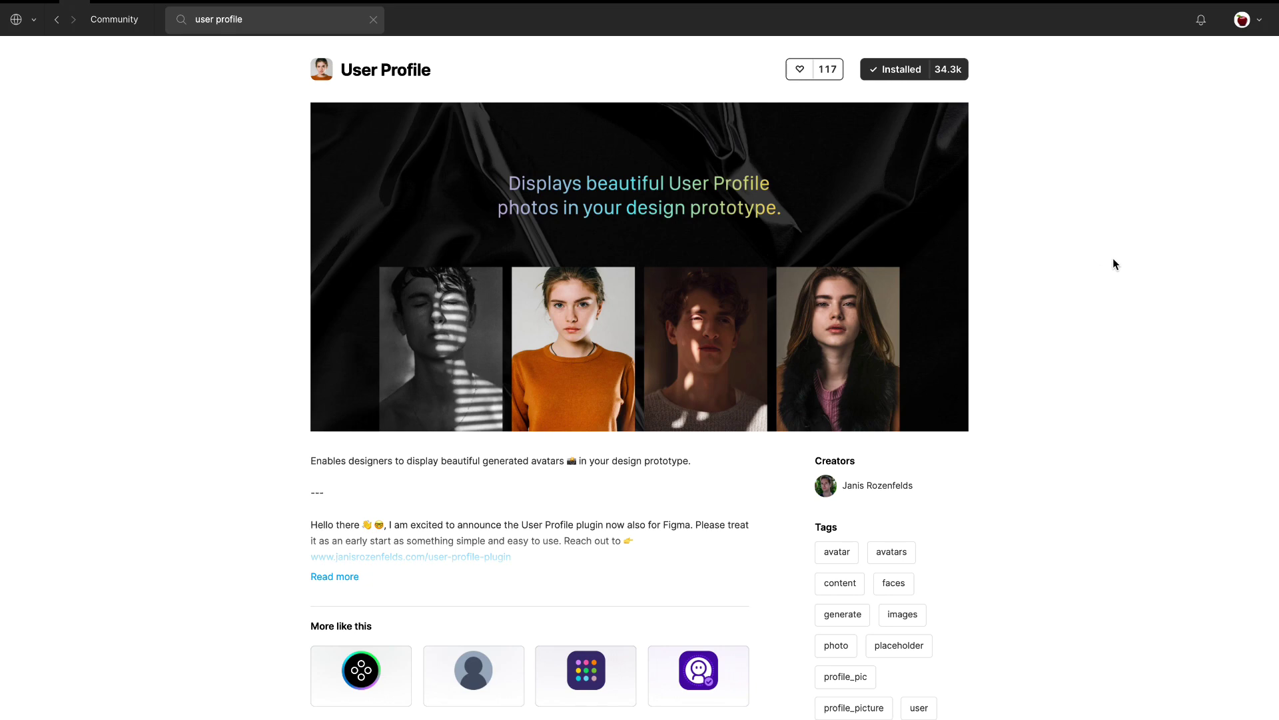
pyautogui.hotkey('ctrl', 'w')
# Replace the Ellipse 4 profile images in all twelve contact rows of Send - Free with random photos using the User Profile plugin.
pyautogui.scroll(-3, 876, 335)
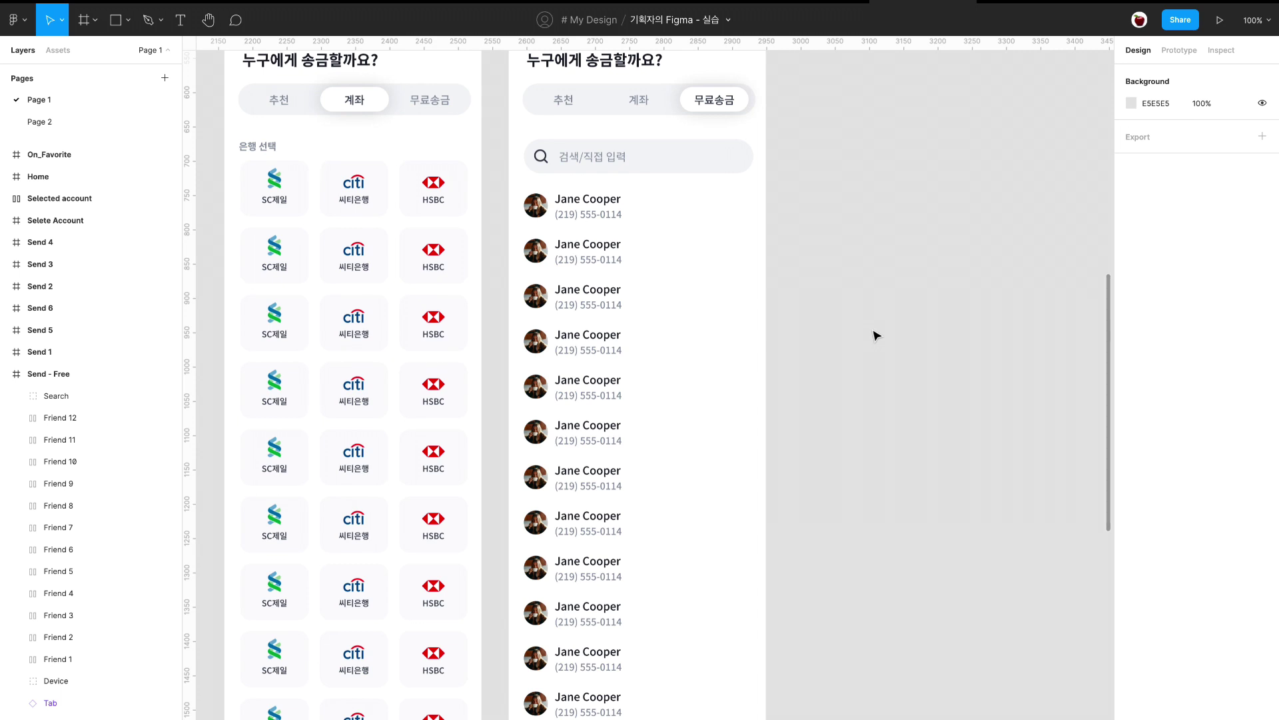
pyautogui.hotkey('ctrl', '+')
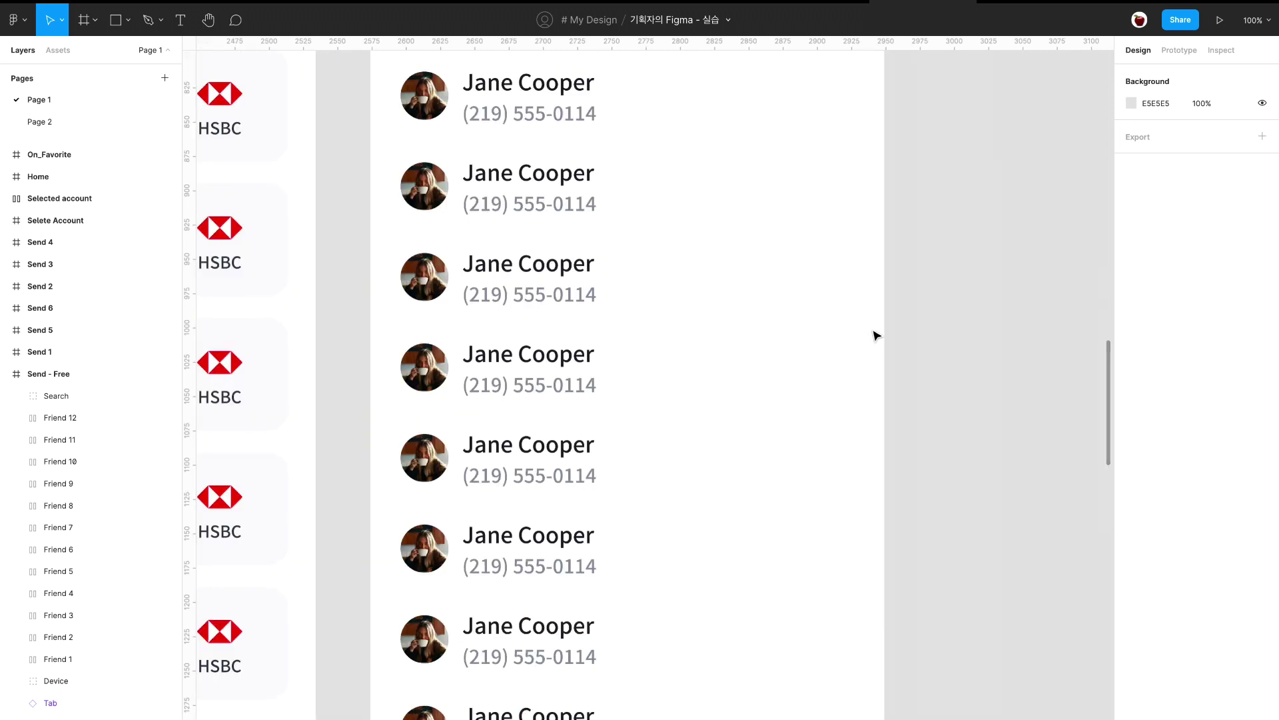
pyautogui.hotkey('ctrl', '-')
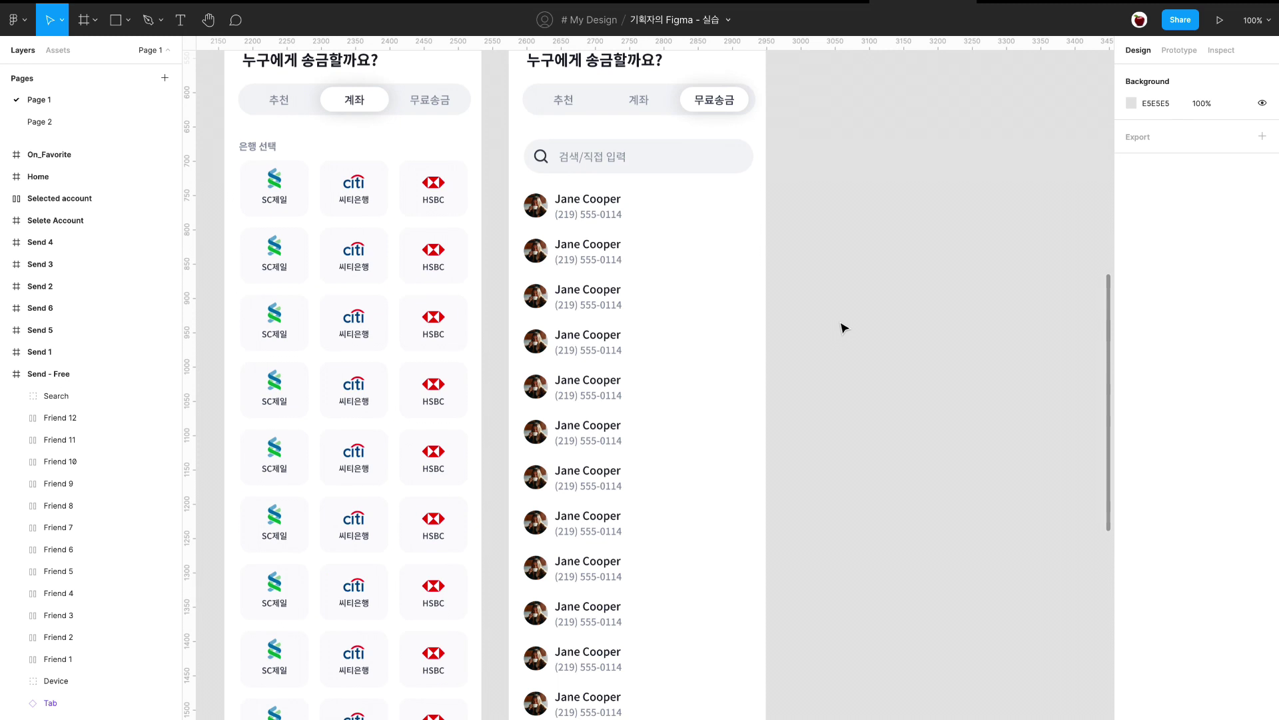
pyautogui.click(533, 210)
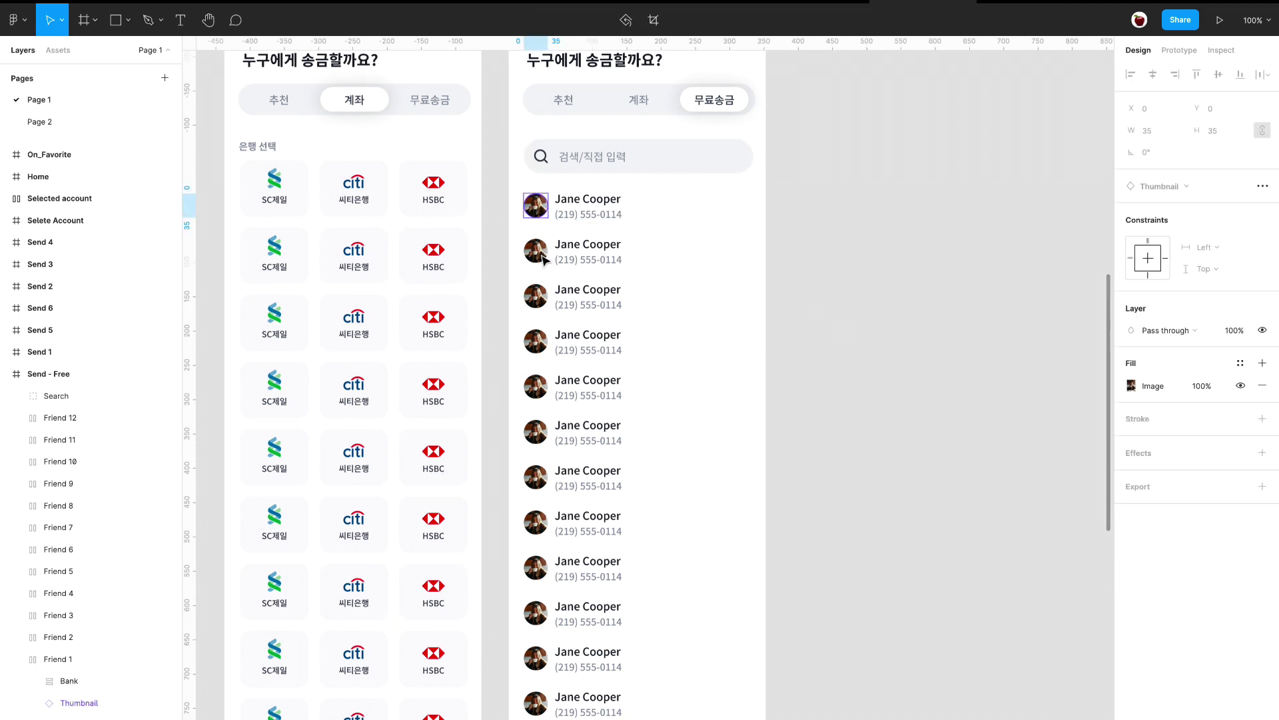
pyautogui.keyDown('shift'); pyautogui.click(536, 252); pyautogui.keyUp('shift')
pyautogui.keyDown('shift'); pyautogui.click(535, 295); pyautogui.keyUp('shift')
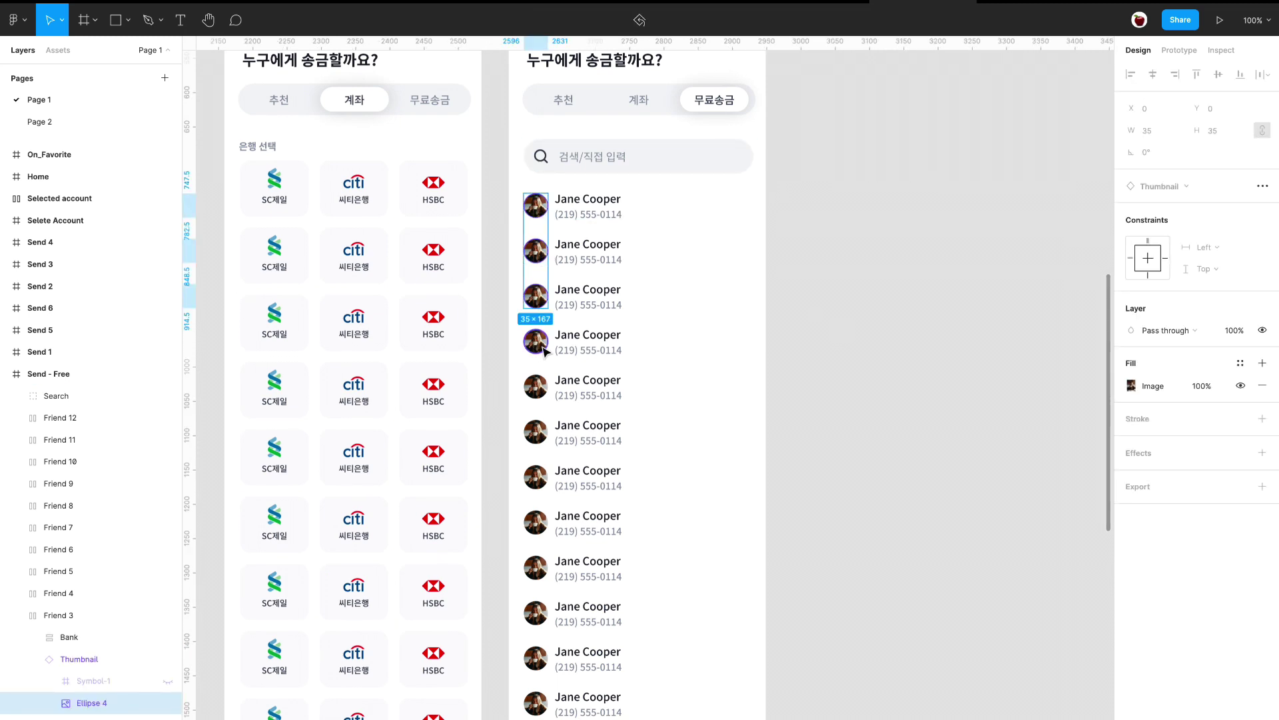
pyautogui.keyDown('shift'); pyautogui.click(535, 341); pyautogui.keyUp('shift')
pyautogui.keyDown('shift'); pyautogui.click(536, 386); pyautogui.keyUp('shift')
pyautogui.keyDown('shift'); pyautogui.click(536, 431); pyautogui.keyUp('shift')
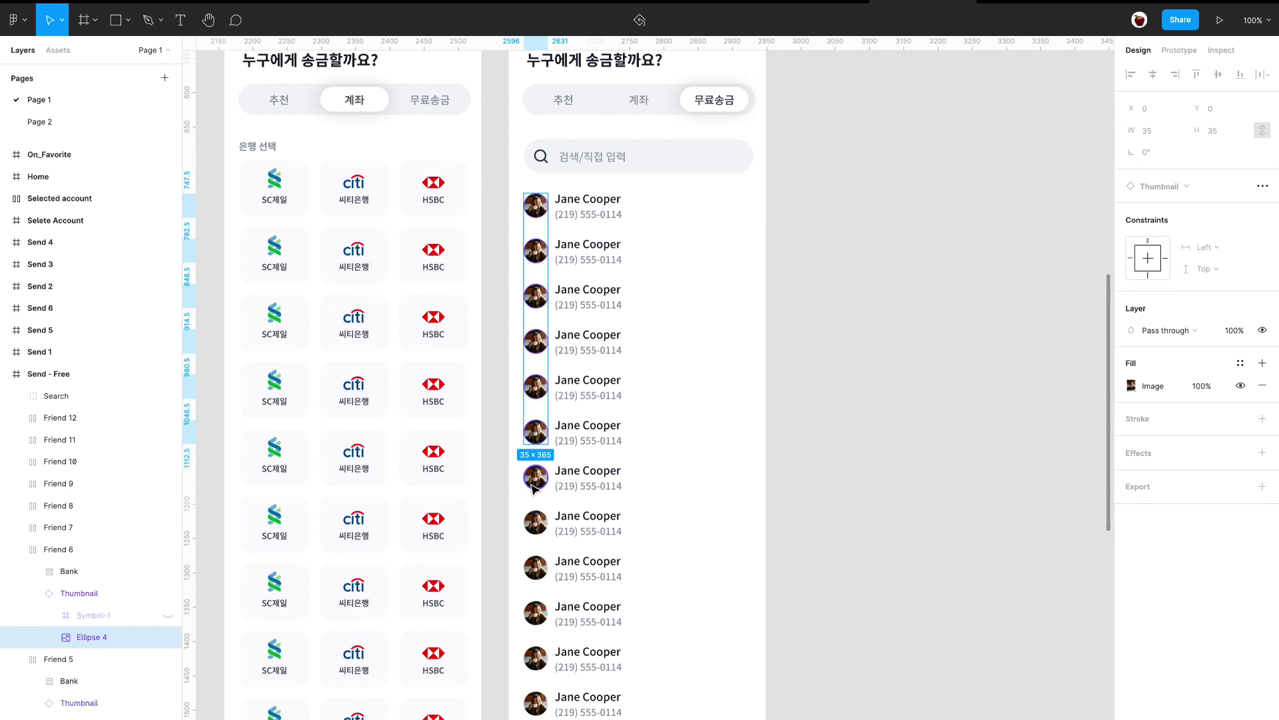
pyautogui.keyDown('shift'); pyautogui.click(535, 477); pyautogui.keyUp('shift')
pyautogui.keyDown('shift'); pyautogui.click(536, 523); pyautogui.keyUp('shift')
pyautogui.keyDown('ctrl'); pyautogui.keyDown('shift'); pyautogui.click(543, 569); pyautogui.keyUp('shift'); pyautogui.keyUp('ctrl')
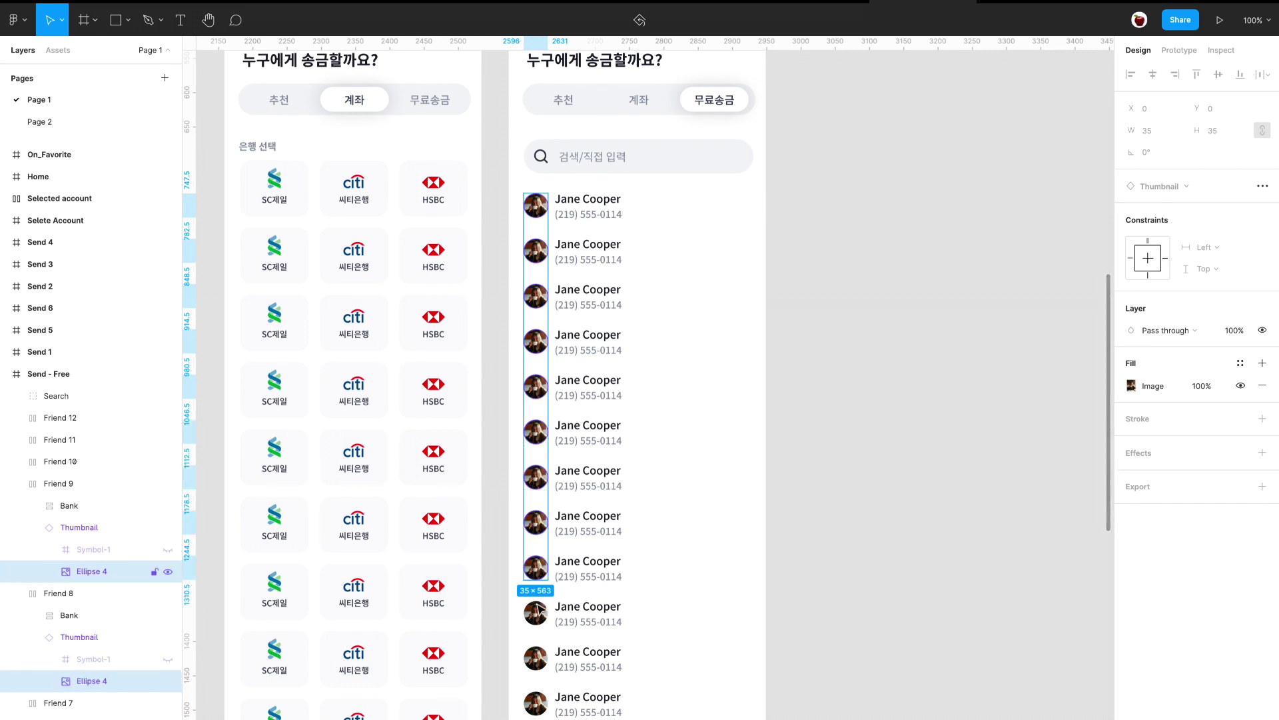
pyautogui.keyDown('ctrl'); pyautogui.keyDown('shift'); pyautogui.click(540, 611); pyautogui.keyUp('shift'); pyautogui.keyUp('ctrl')
pyautogui.keyDown('ctrl'); pyautogui.keyDown('shift'); pyautogui.click(537, 658); pyautogui.keyUp('shift'); pyautogui.keyUp('ctrl')
pyautogui.keyDown('ctrl'); pyautogui.keyDown('shift'); pyautogui.click(543, 703); pyautogui.keyUp('shift'); pyautogui.keyUp('ctrl')
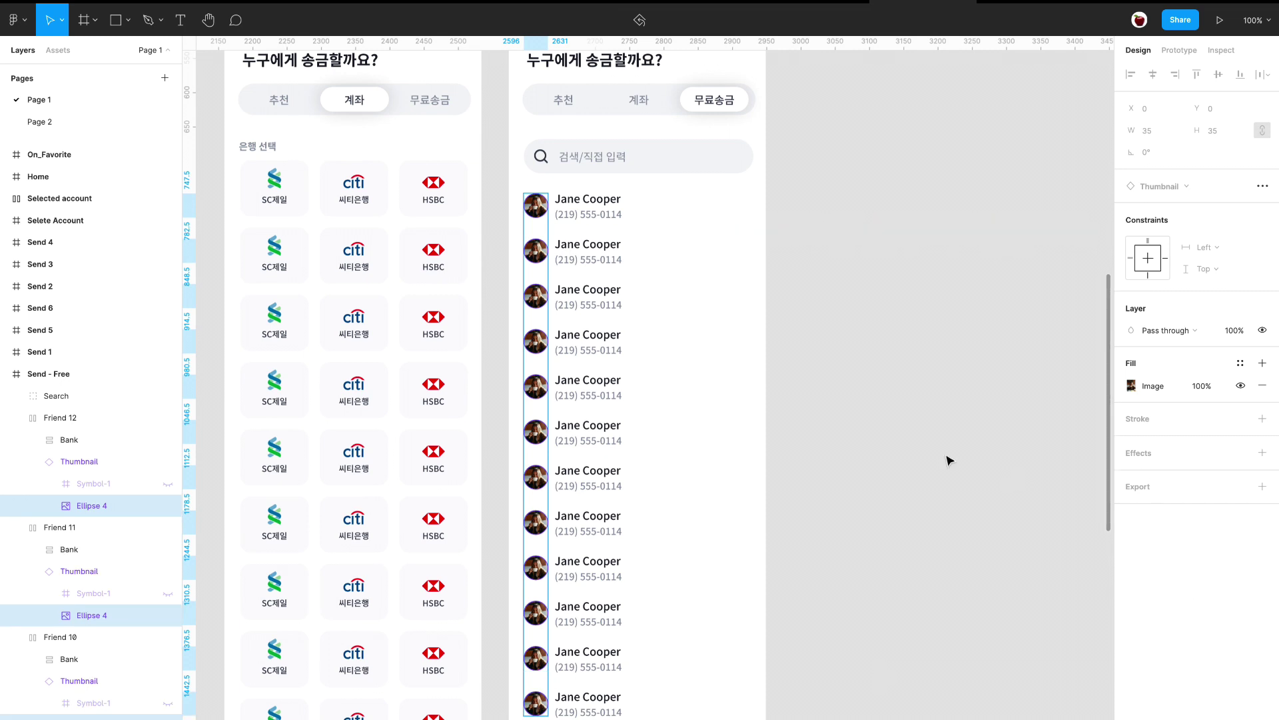
pyautogui.rightClick(533, 341)
pyautogui.press('Escape')
pyautogui.hotkey('ctrl', '=')
pyautogui.rightClick(419, 194)
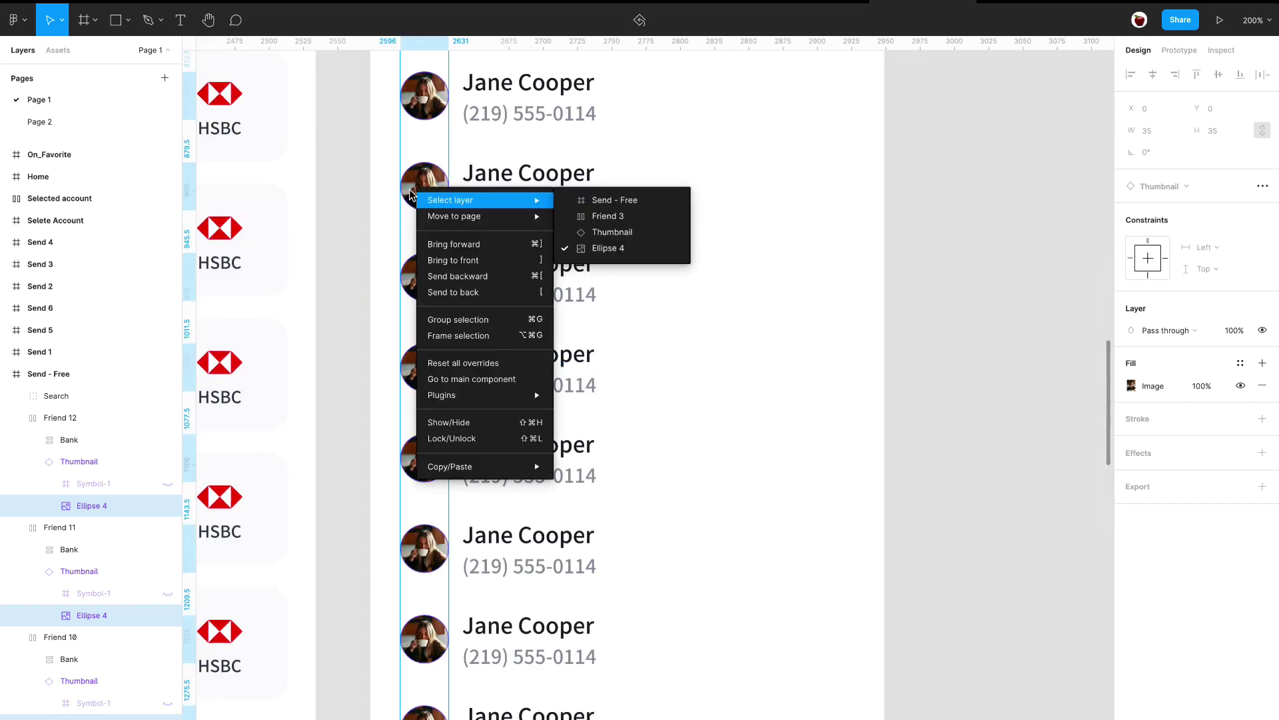
pyautogui.moveTo(501, 399)
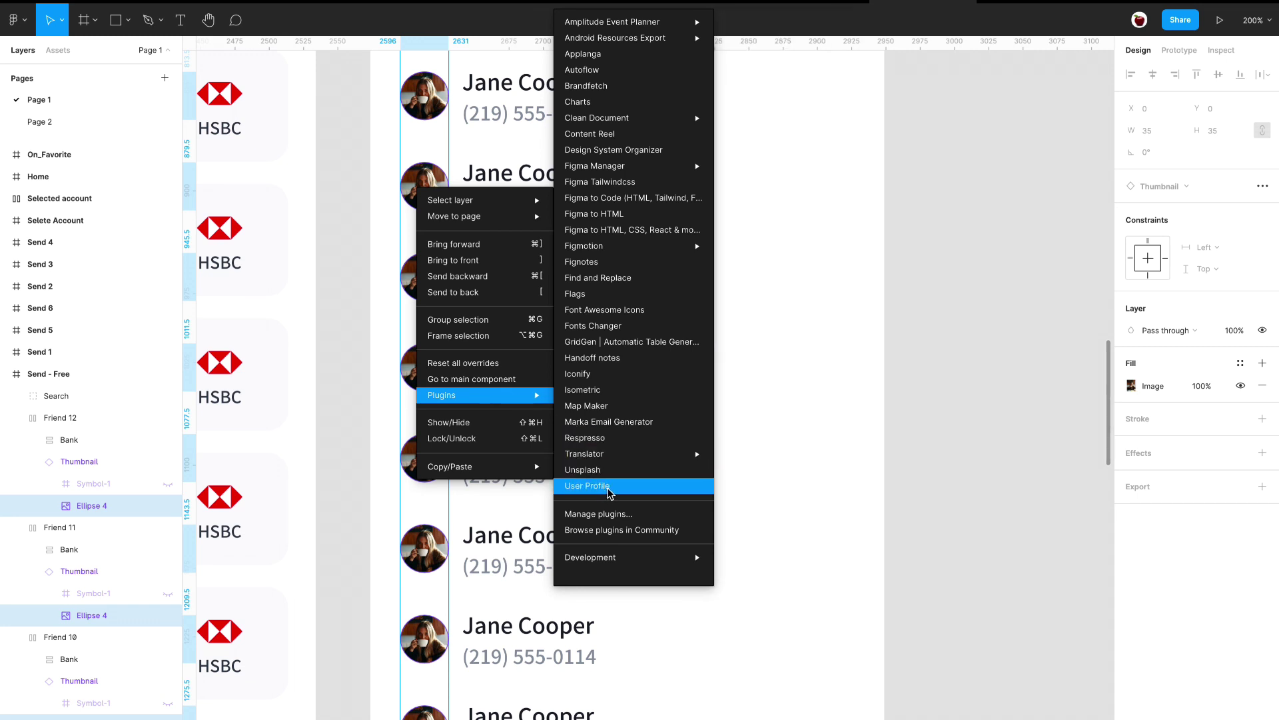
pyautogui.click(609, 487)
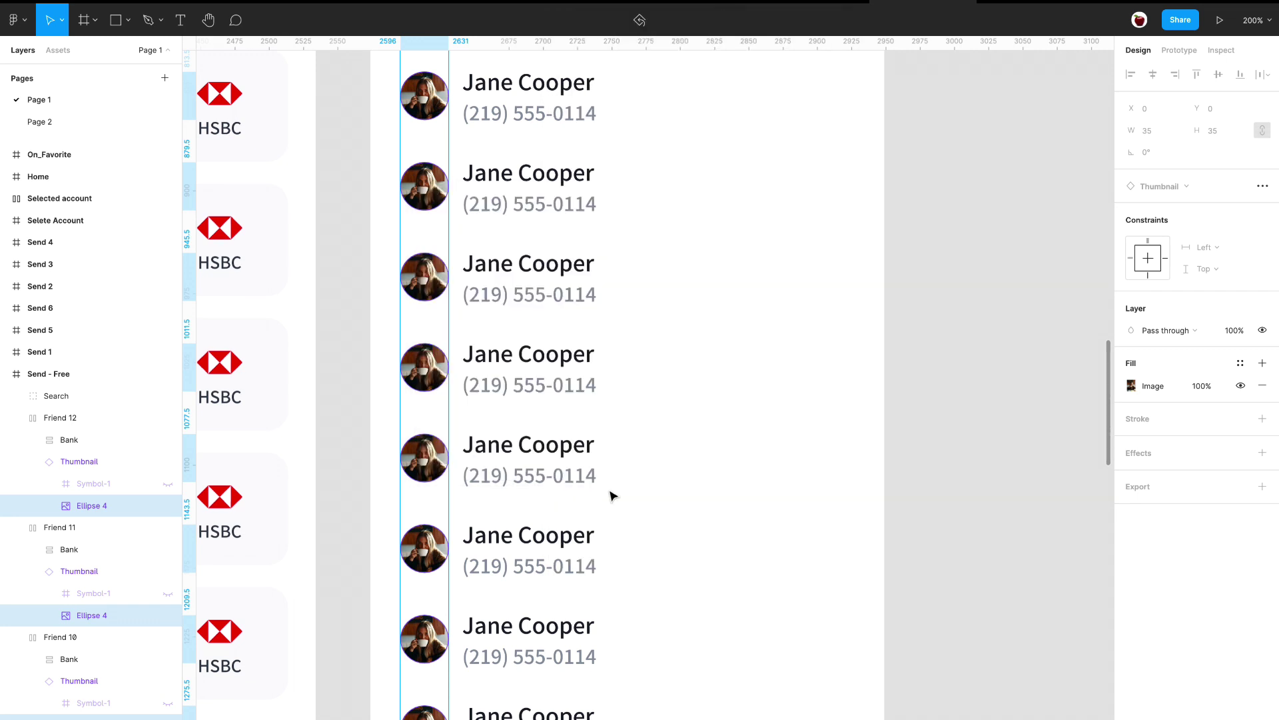
pyautogui.scroll(-5, 829, 525)
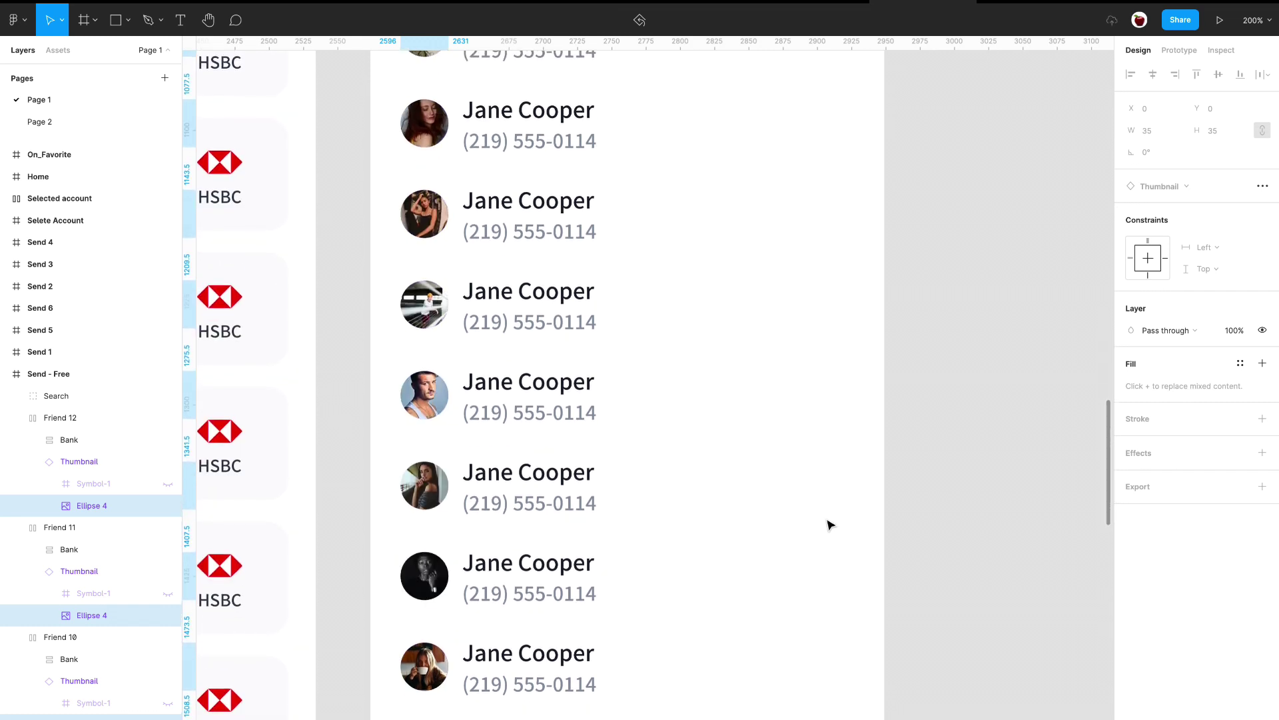
pyautogui.scroll(-2, 829, 526)
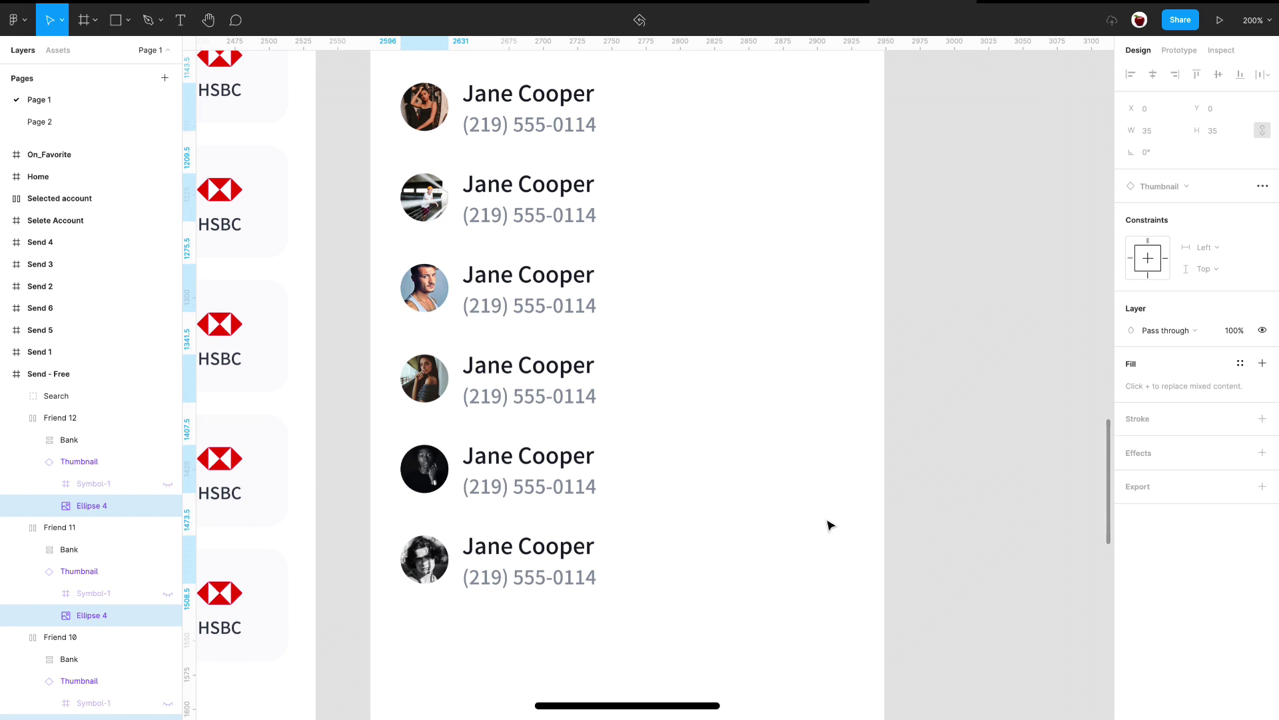
pyautogui.scroll(8, 829, 526)
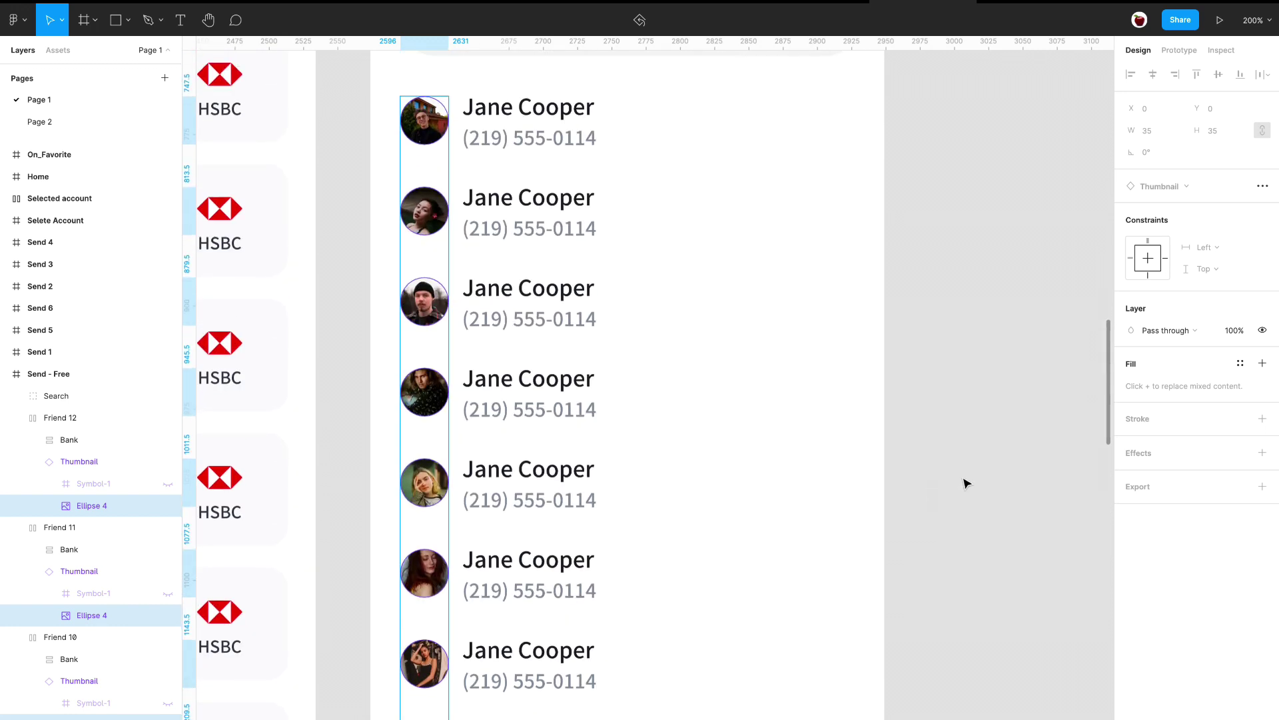
pyautogui.click(966, 483)
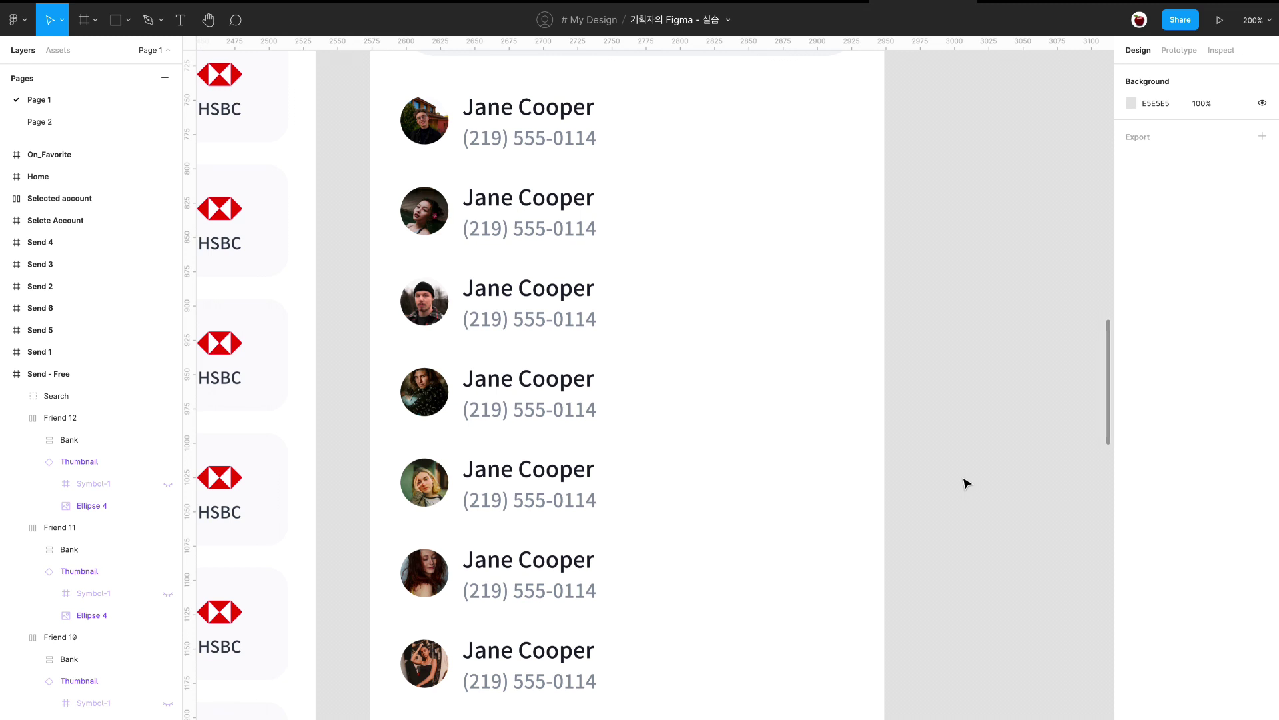
pyautogui.scroll(1, 966, 482)
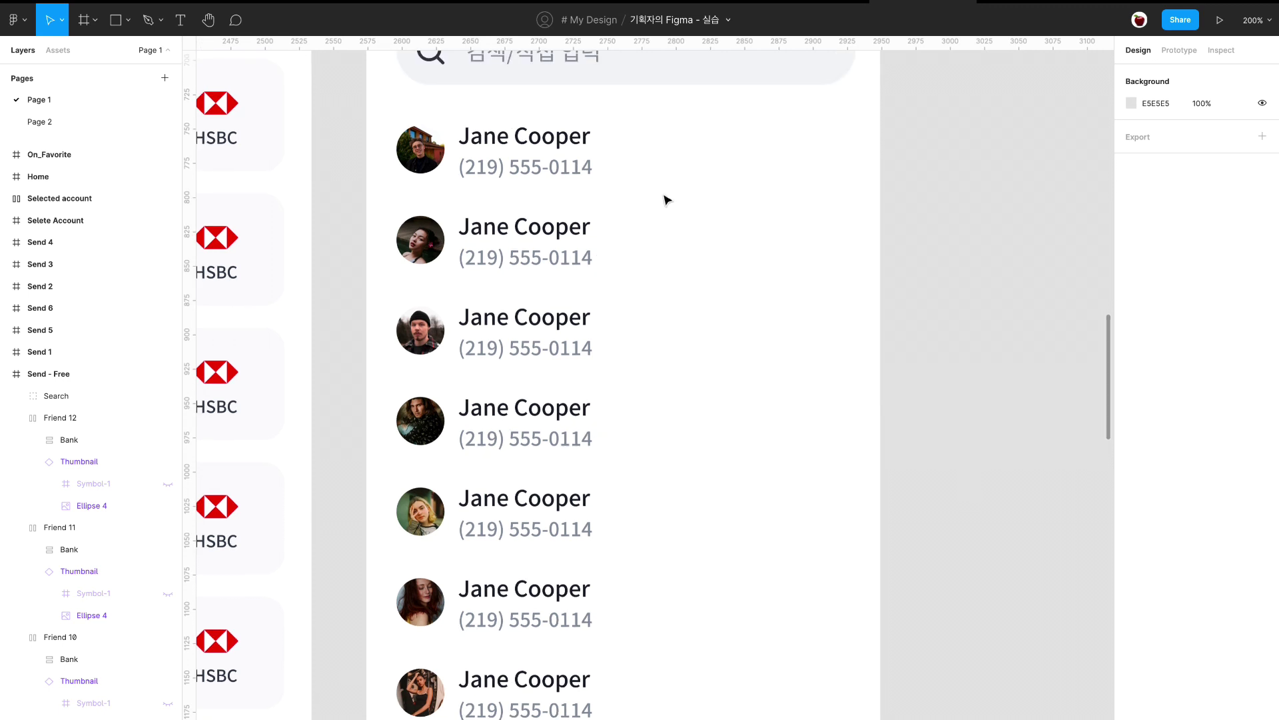
# Replace the name text in all twelve contact rows of Send - Free with random entries from Content Reel's Full Name (first last) list.
pyautogui.keyDown('ctrl'); pyautogui.click(563, 143); pyautogui.keyUp('ctrl')
pyautogui.keyDown('ctrl'); pyautogui.keyDown('shift'); pyautogui.click(543, 230); pyautogui.keyUp('shift'); pyautogui.keyUp('ctrl')
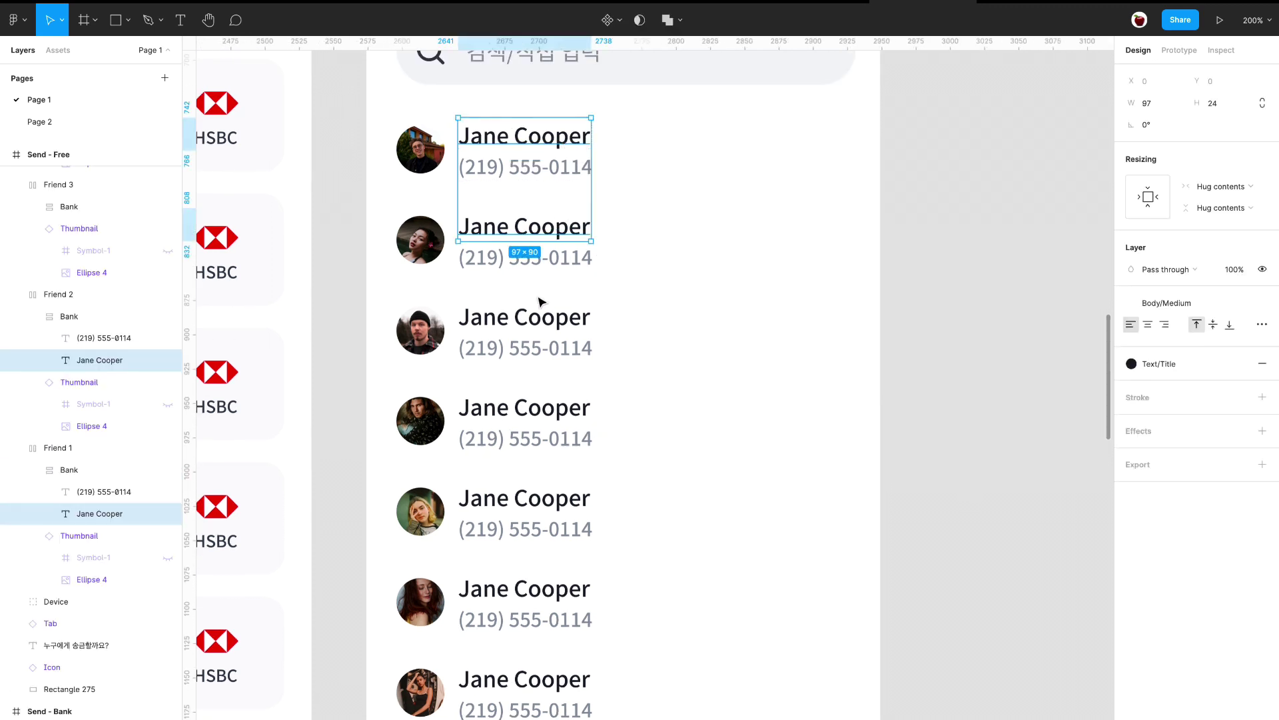
pyautogui.keyDown('ctrl'); pyautogui.keyDown('shift'); pyautogui.click(542, 320); pyautogui.keyUp('shift'); pyautogui.keyUp('ctrl')
pyautogui.keyDown('ctrl'); pyautogui.keyDown('shift'); pyautogui.click(536, 413); pyautogui.keyUp('shift'); pyautogui.keyUp('ctrl')
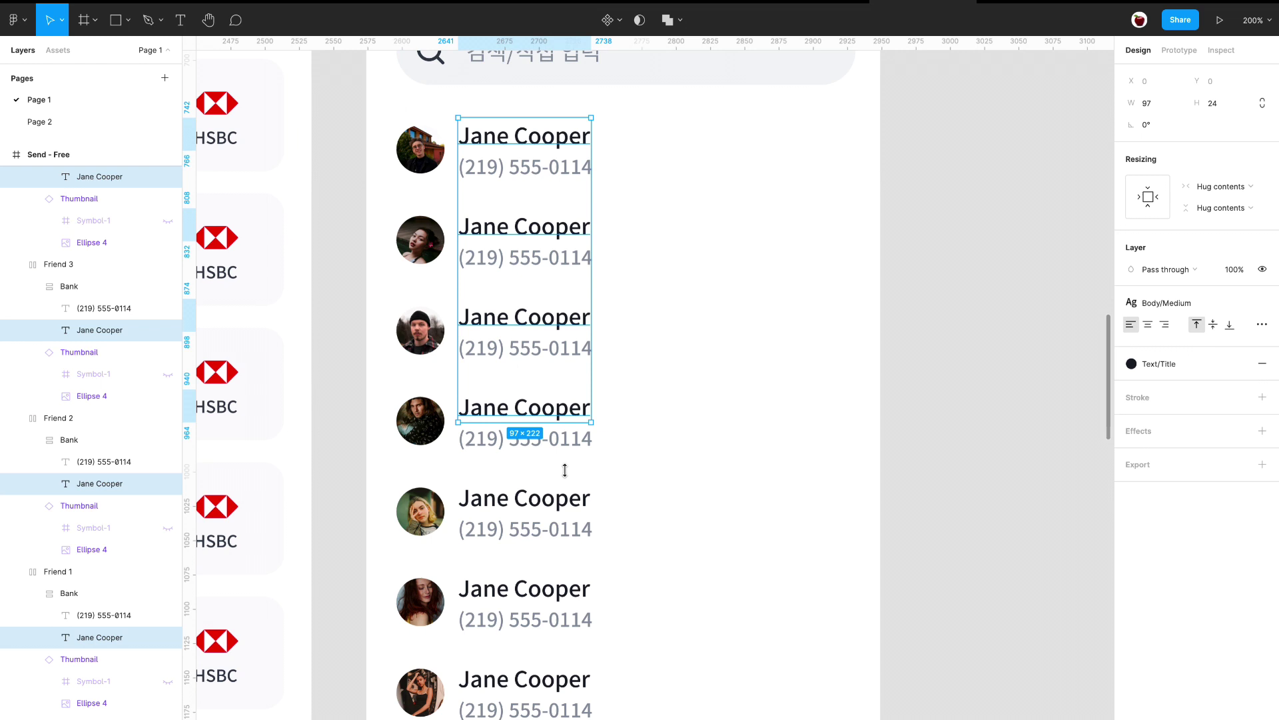
pyautogui.keyDown('ctrl'); pyautogui.keyDown('shift'); pyautogui.click(565, 510); pyautogui.keyUp('shift'); pyautogui.keyUp('ctrl')
pyautogui.keyDown('ctrl'); pyautogui.keyDown('shift'); pyautogui.click(559, 591); pyautogui.keyUp('shift'); pyautogui.keyUp('ctrl')
pyautogui.scroll(-6, 561, 593)
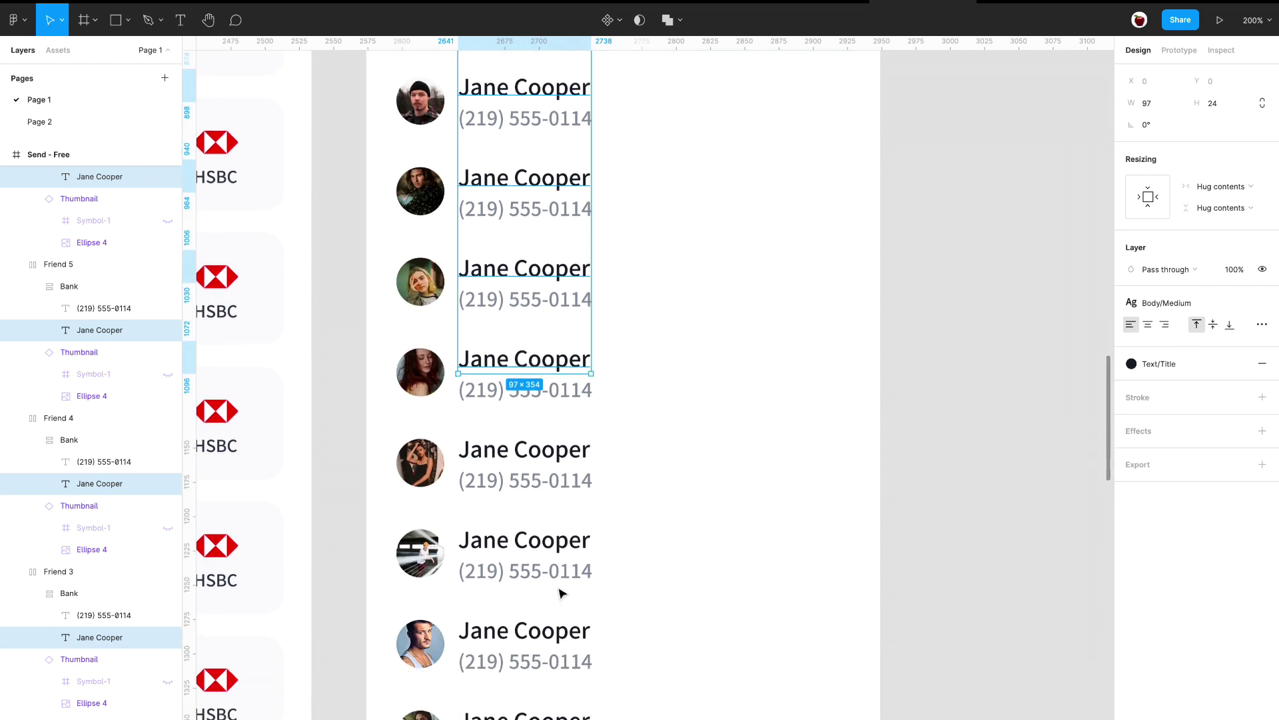
pyautogui.keyDown('ctrl'); pyautogui.keyDown('shift'); pyautogui.click(548, 412); pyautogui.keyUp('shift'); pyautogui.keyUp('ctrl')
pyautogui.keyDown('ctrl'); pyautogui.keyDown('shift'); pyautogui.click(543, 503); pyautogui.keyUp('shift'); pyautogui.keyUp('ctrl')
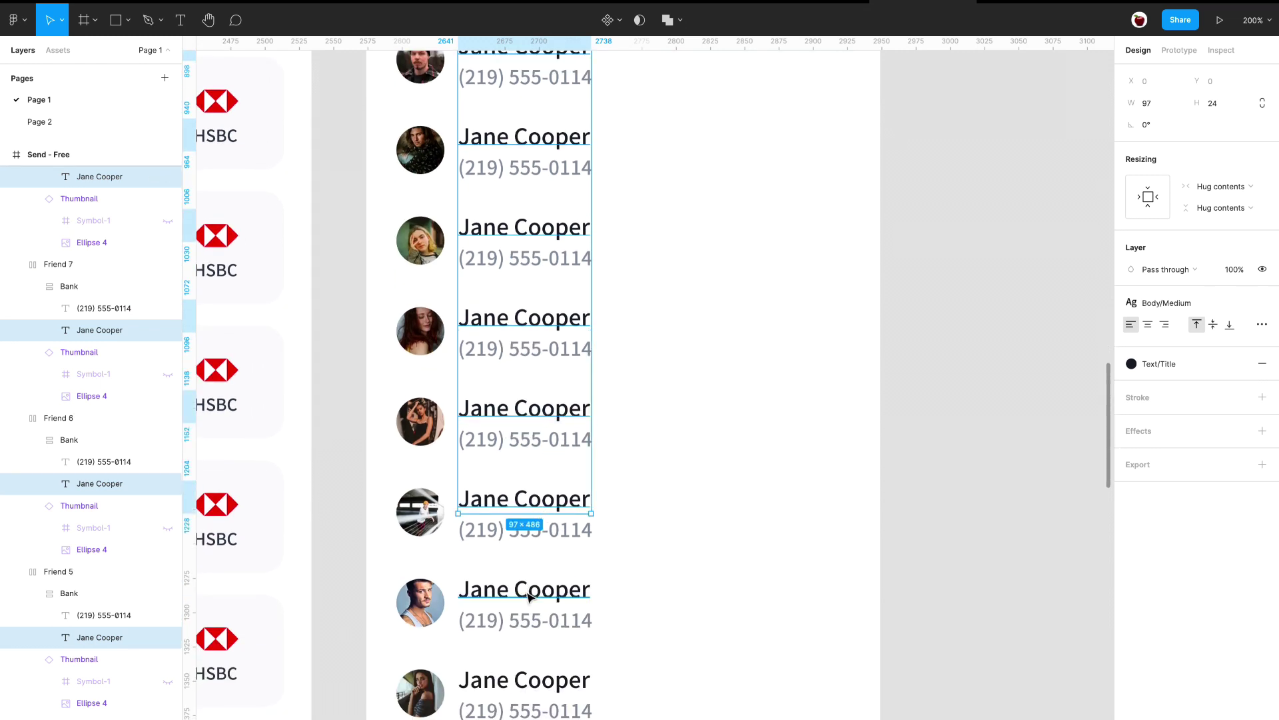
pyautogui.keyDown('ctrl'); pyautogui.keyDown('shift'); pyautogui.click(529, 597); pyautogui.keyUp('shift'); pyautogui.keyUp('ctrl')
pyautogui.scroll(-3, 533, 597)
pyautogui.keyDown('ctrl'); pyautogui.keyDown('shift'); pyautogui.click(543, 466); pyautogui.keyUp('shift'); pyautogui.keyUp('ctrl')
pyautogui.keyDown('ctrl'); pyautogui.keyDown('shift'); pyautogui.click(547, 557); pyautogui.keyUp('shift'); pyautogui.keyUp('ctrl')
pyautogui.keyDown('ctrl'); pyautogui.keyDown('shift'); pyautogui.click(549, 648); pyautogui.keyUp('shift'); pyautogui.keyUp('ctrl')
pyautogui.rightClick(561, 648)
pyautogui.moveTo(600, 636)
pyautogui.click(780, 183)
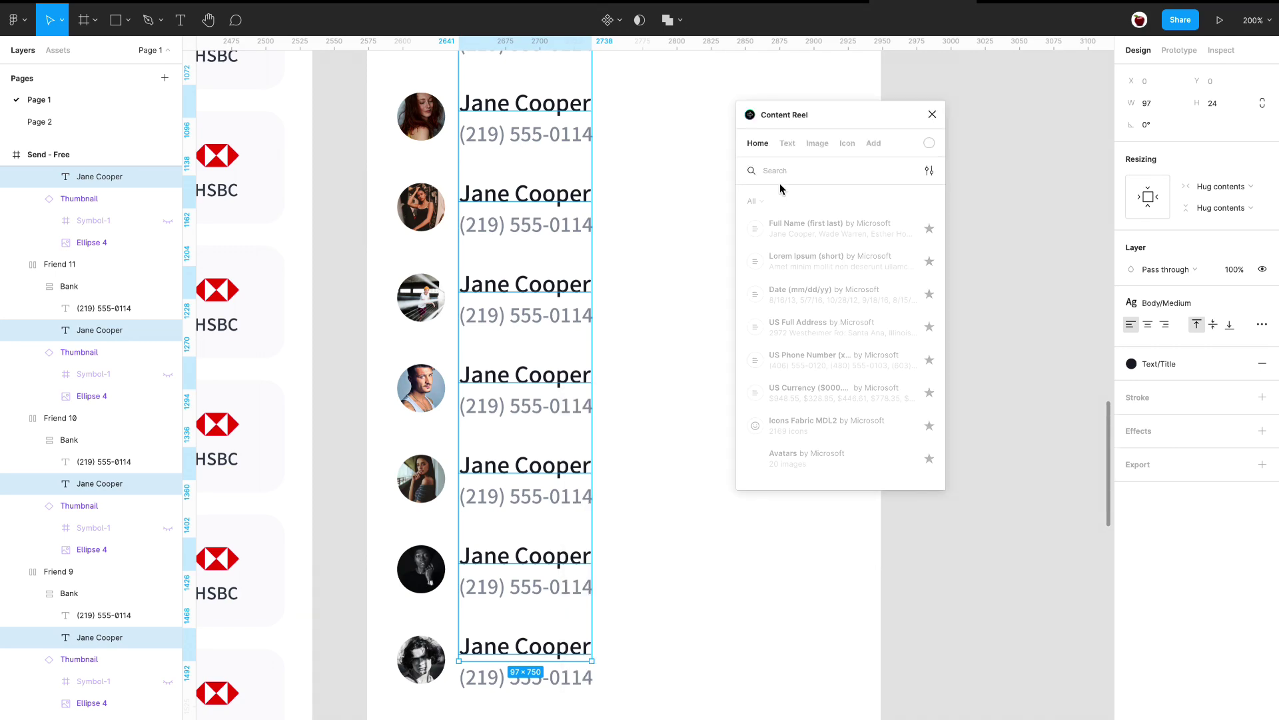
pyautogui.click(801, 226)
pyautogui.click(913, 472)
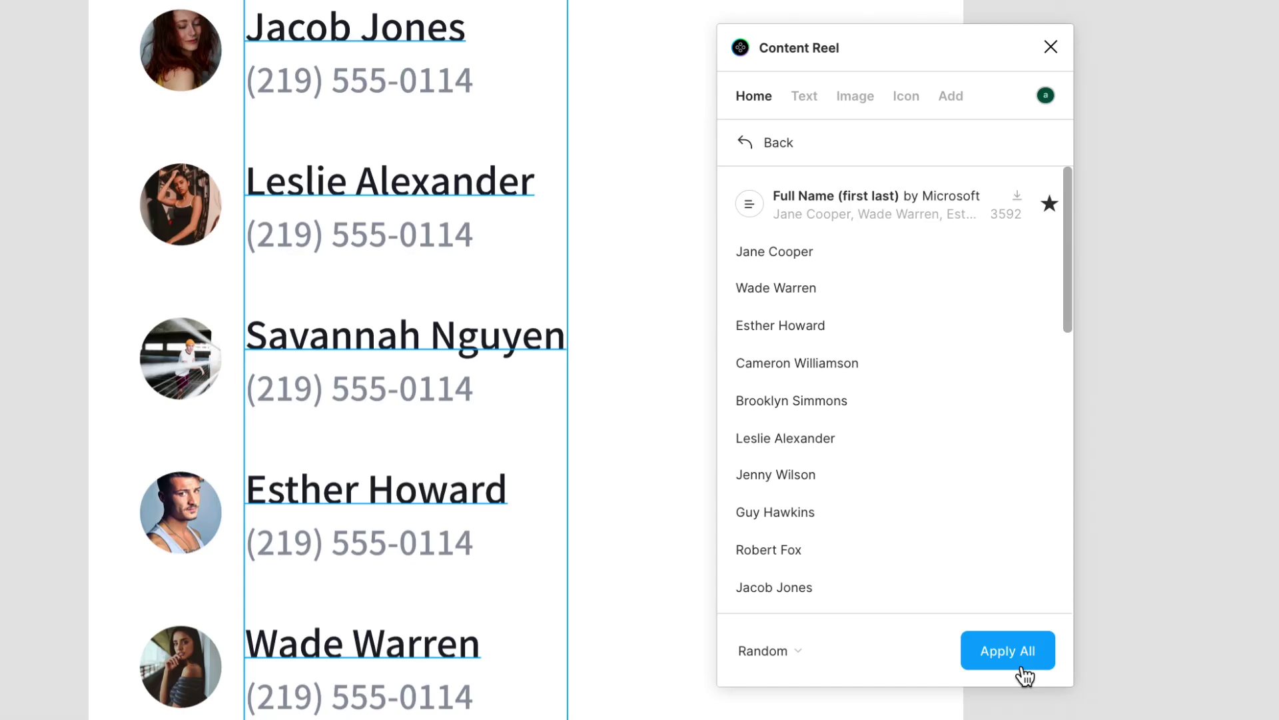
pyautogui.click(769, 142)
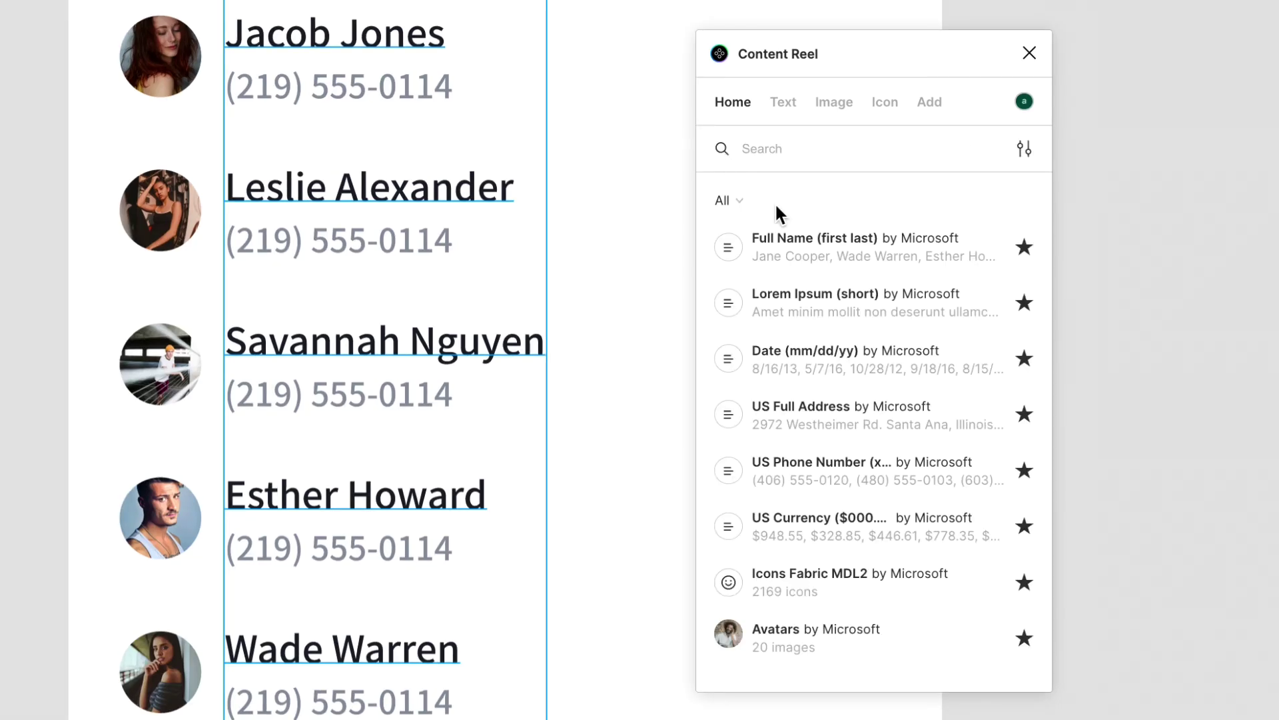
pyautogui.click(870, 252)
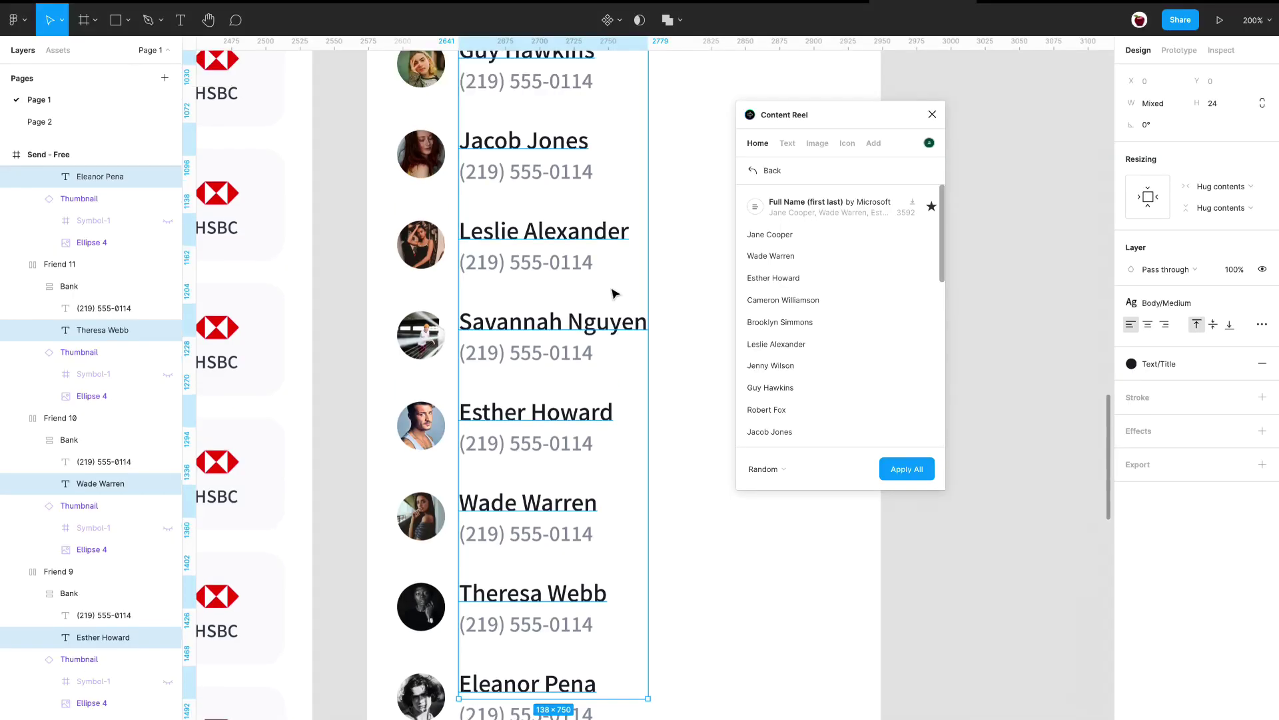
# Fill the phone number text in all twelve contact rows with entries from Content Reel's US Phone Number list.
pyautogui.scroll(10, 283, 389)
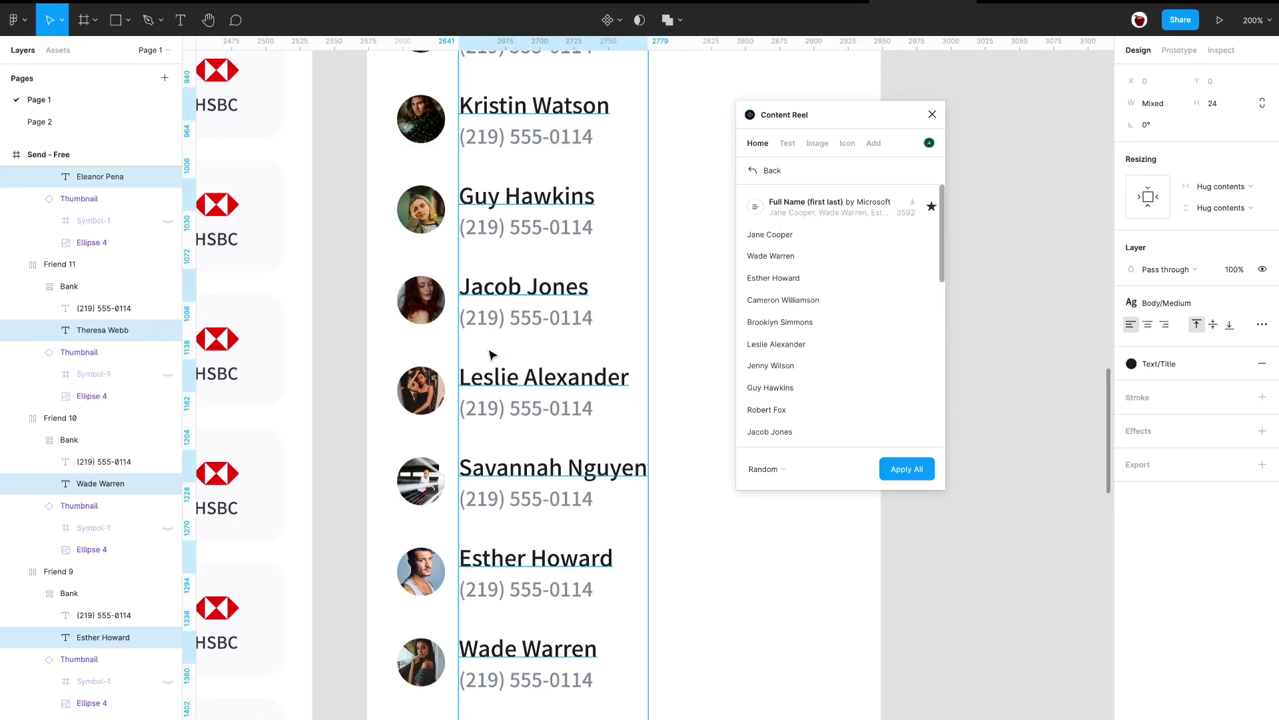
pyautogui.scroll(2, 490, 354)
pyautogui.click(513, 277)
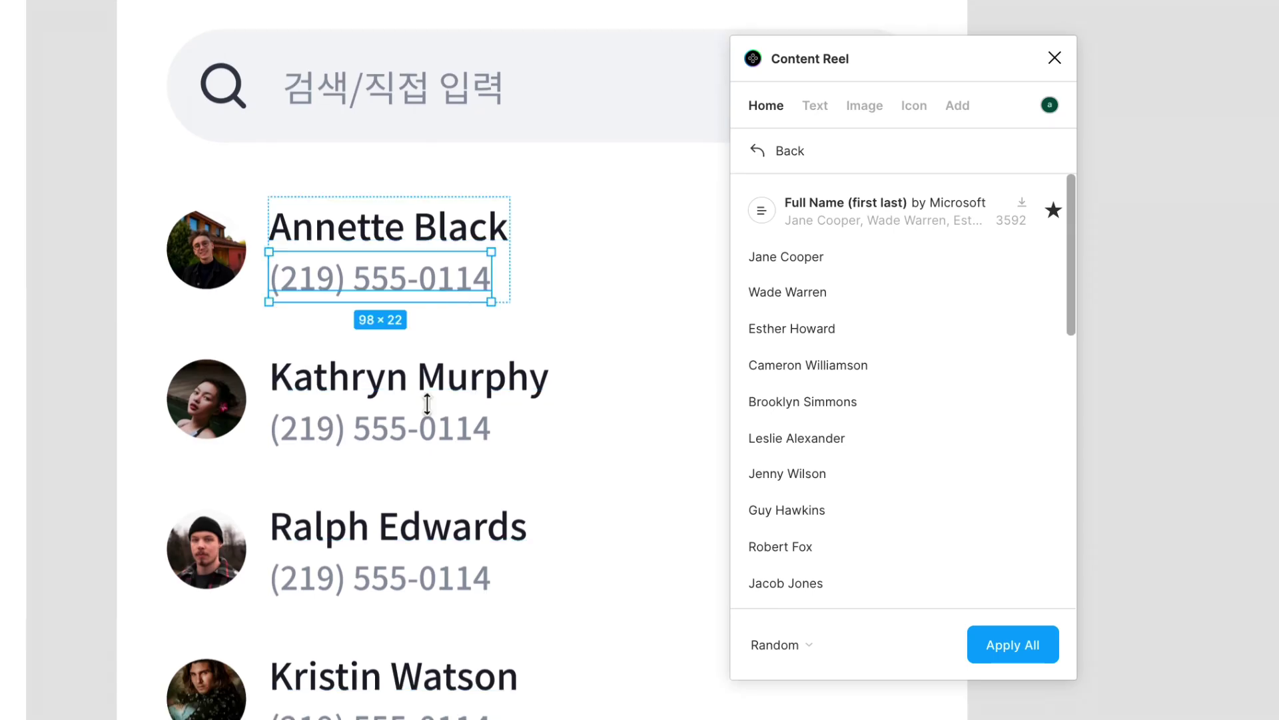
pyautogui.hotkey('ctrl', 'alt', 'a')
pyautogui.scroll(-5, 489, 400)
pyautogui.scroll(-10, 403, 663)
pyautogui.click(814, 107)
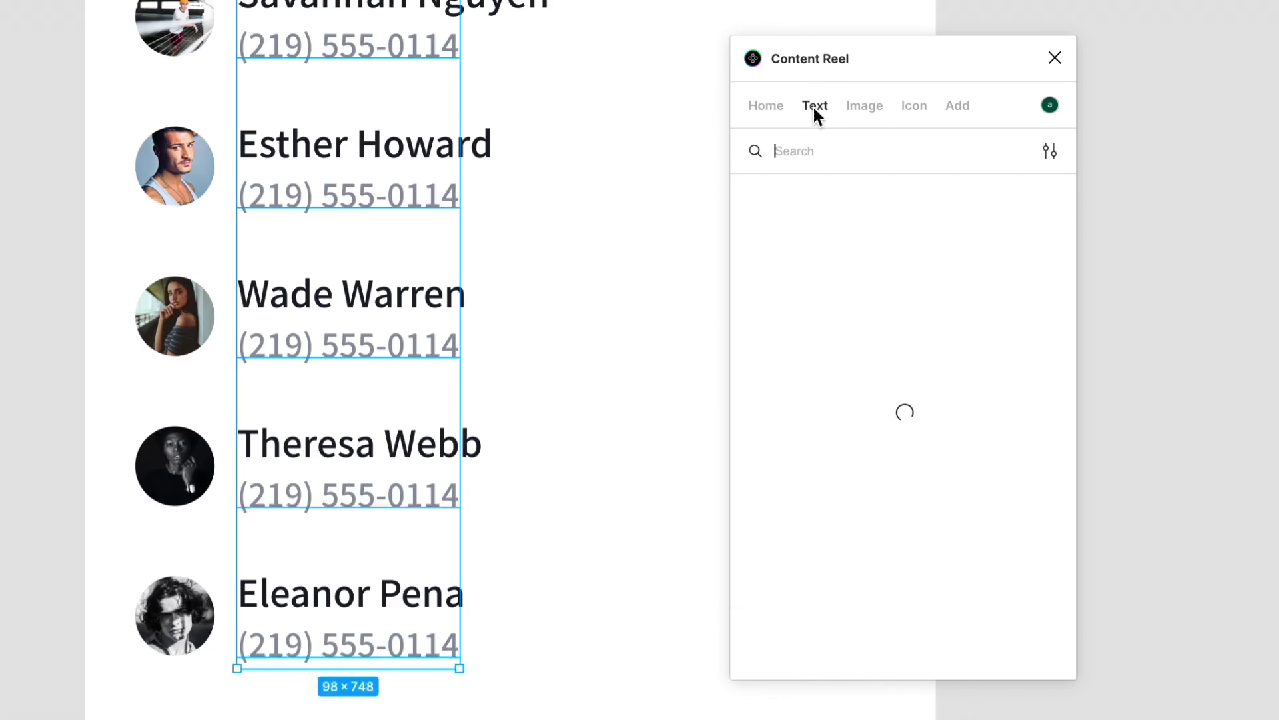
pyautogui.scroll(-2, 934, 227)
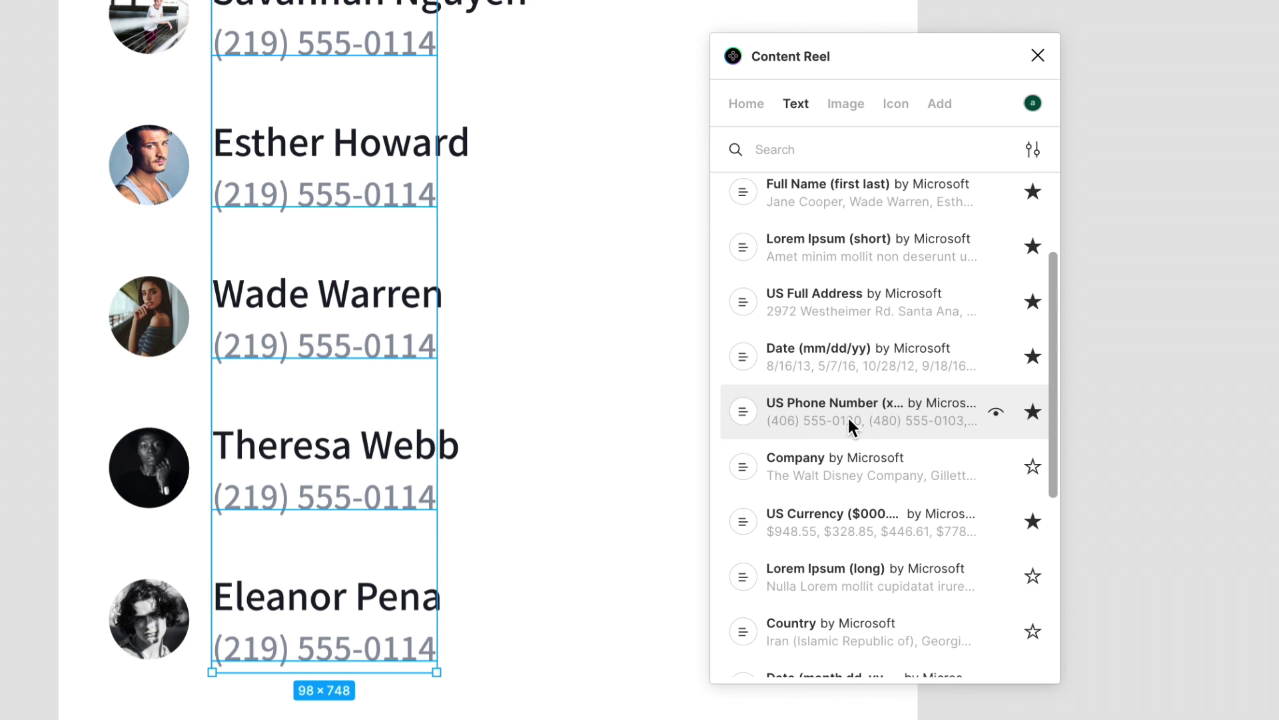
pyautogui.click(849, 418)
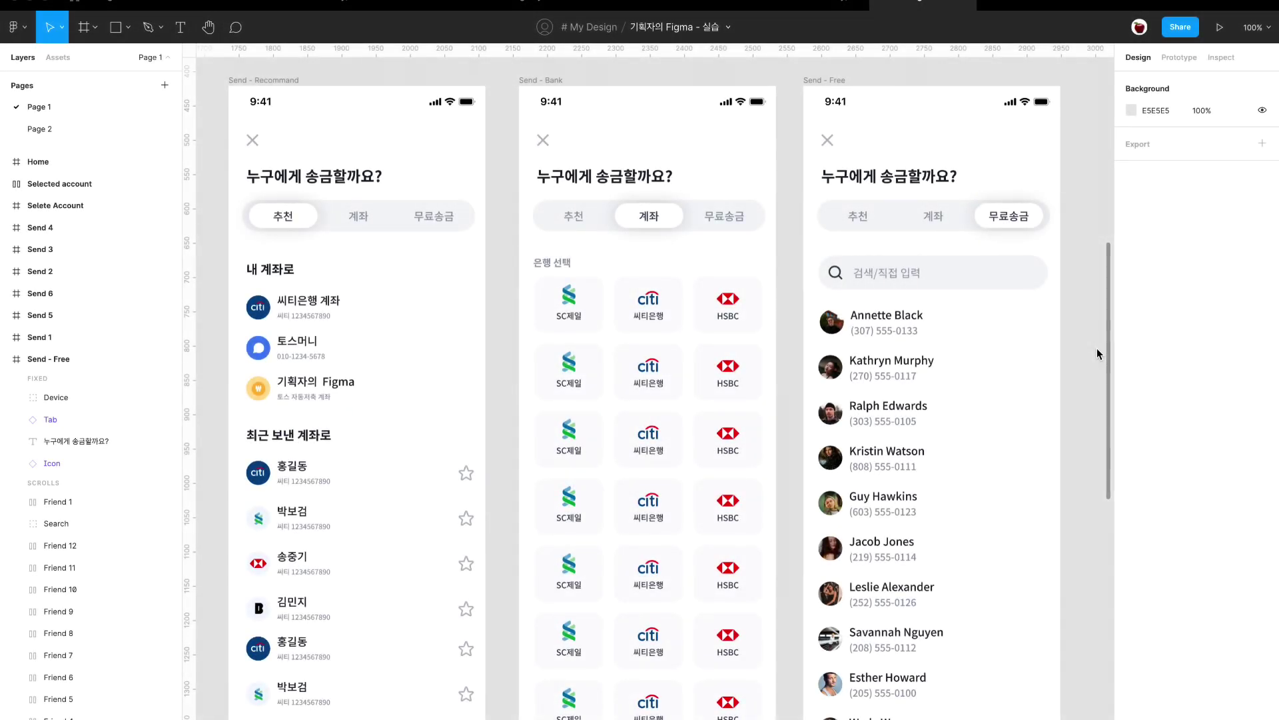
# Examine the Send screens and the outlined favourite star of the first recent account in Send - Recommand.
pyautogui.scroll(1, 586, 352)
pyautogui.hscroll(-1, 586, 352)
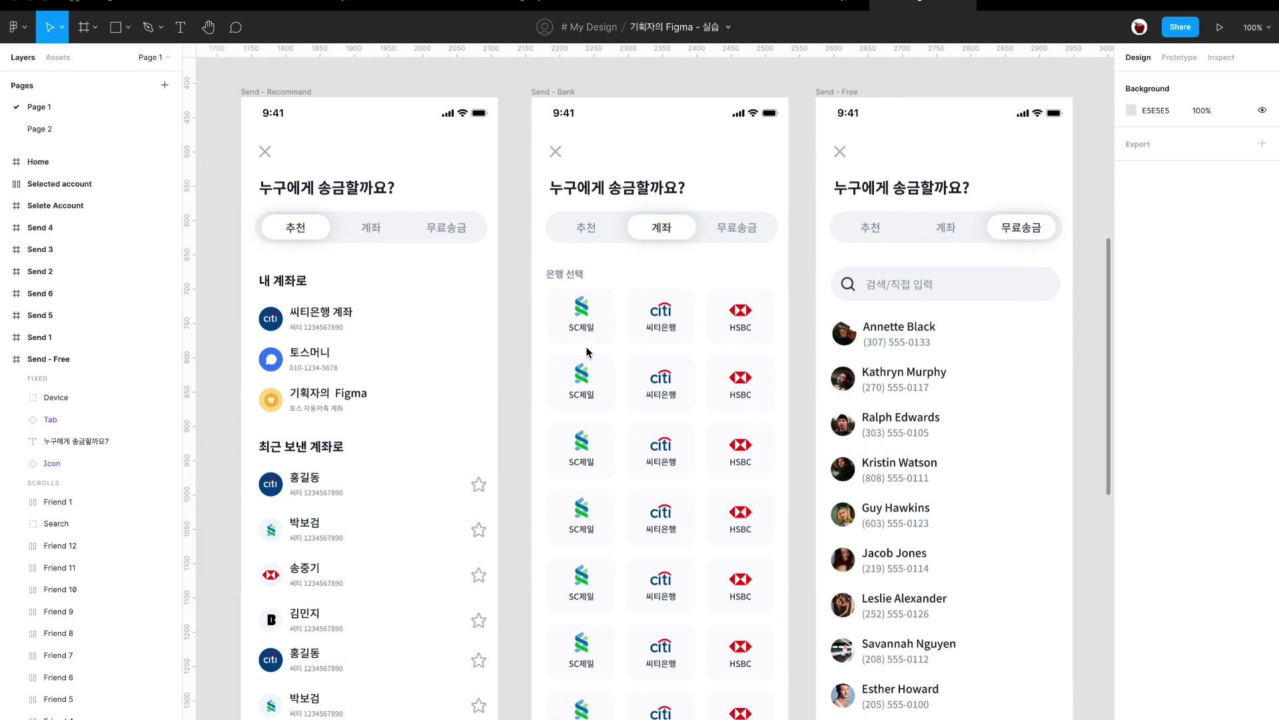
pyautogui.scroll(5, 511, 412)
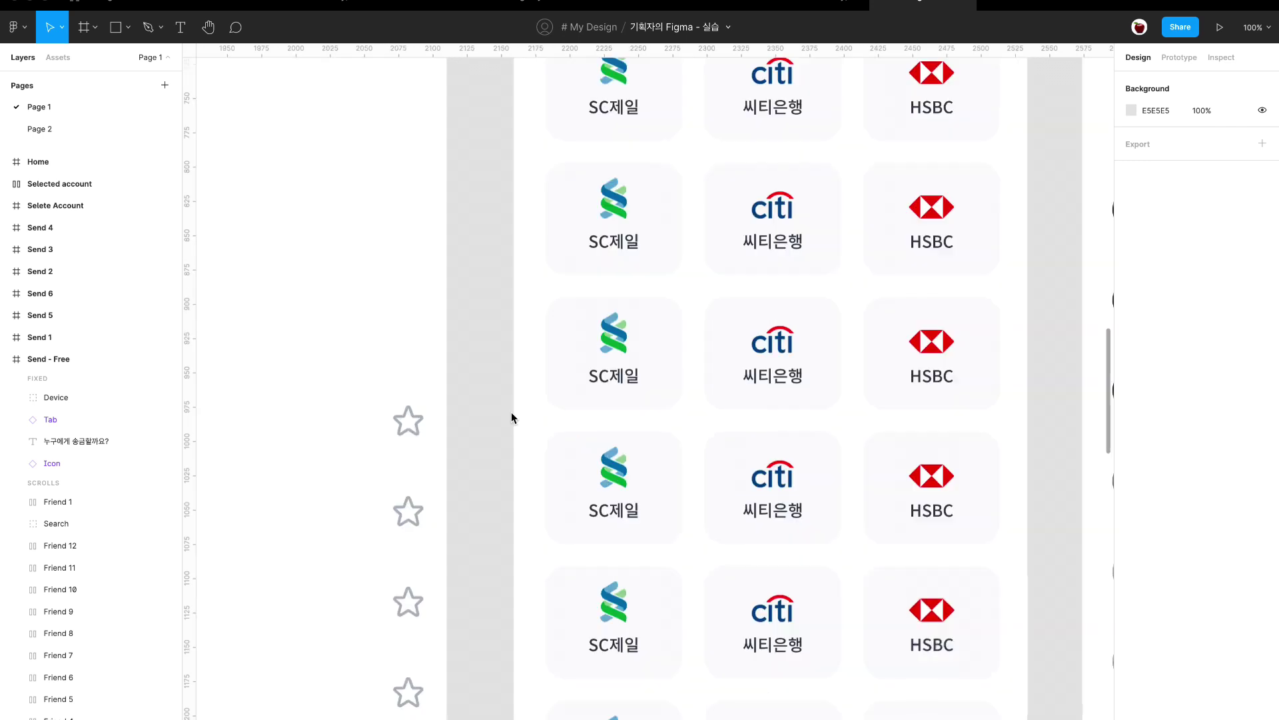
pyautogui.hscroll(-8, 510, 412)
pyautogui.scroll(4, 511, 412)
pyautogui.scroll(4, 510, 418)
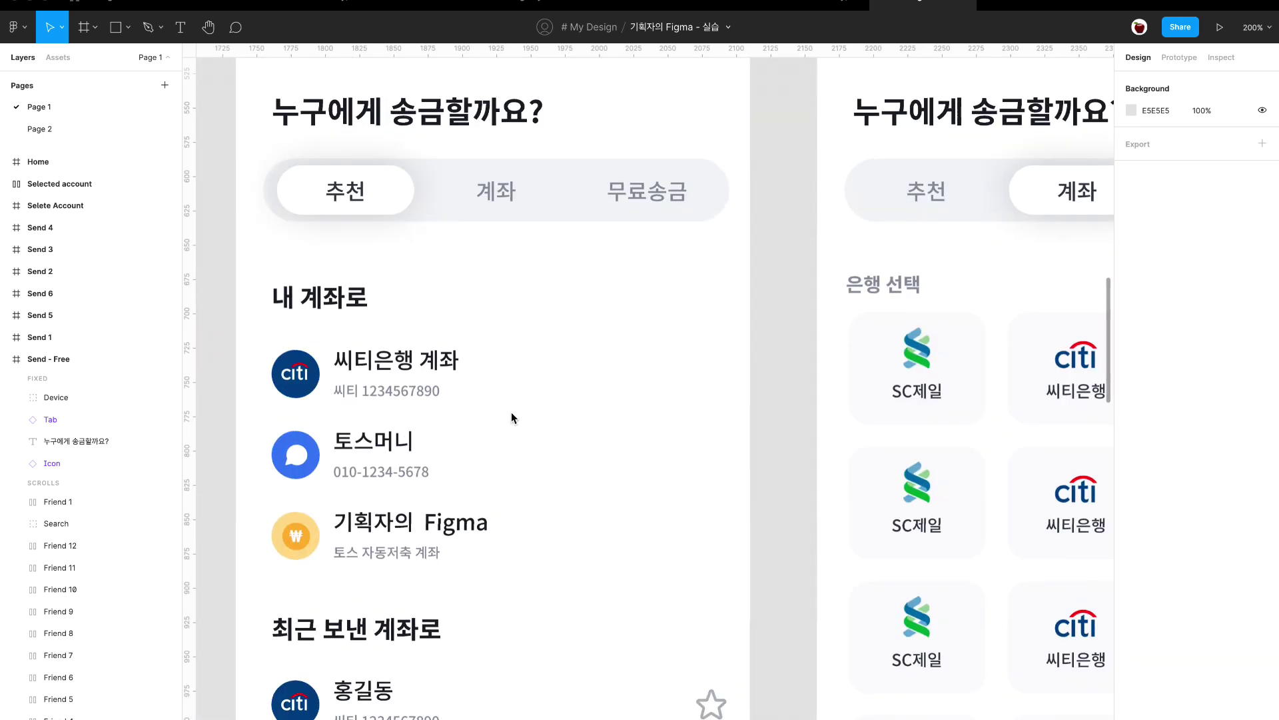
pyautogui.scroll(-3, 510, 418)
pyautogui.scroll(-5, 511, 412)
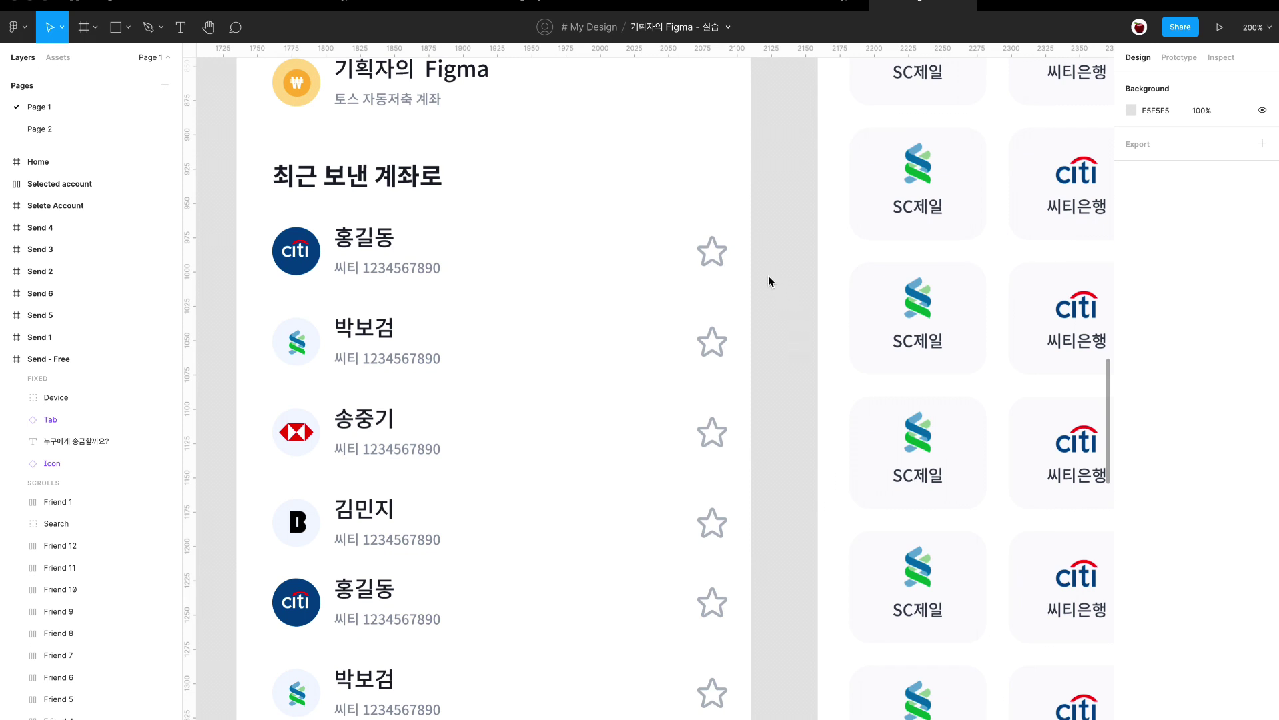
pyautogui.click(722, 254)
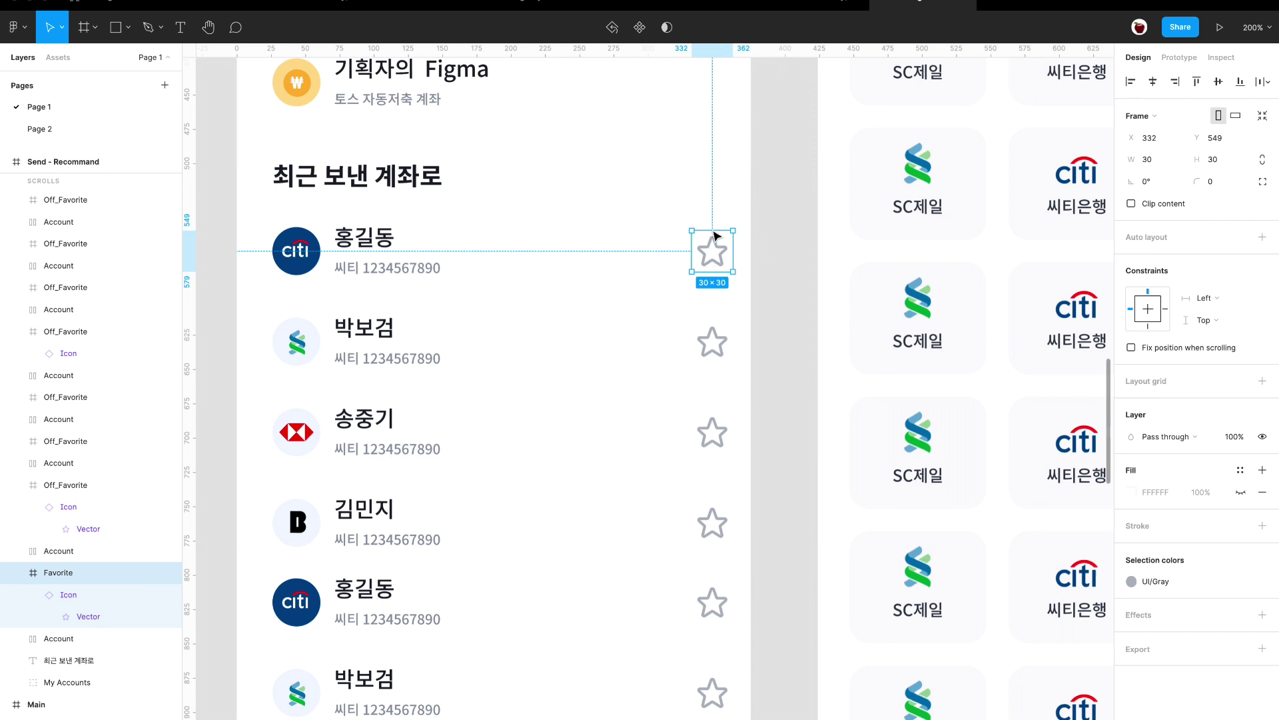
pyautogui.click(770, 246)
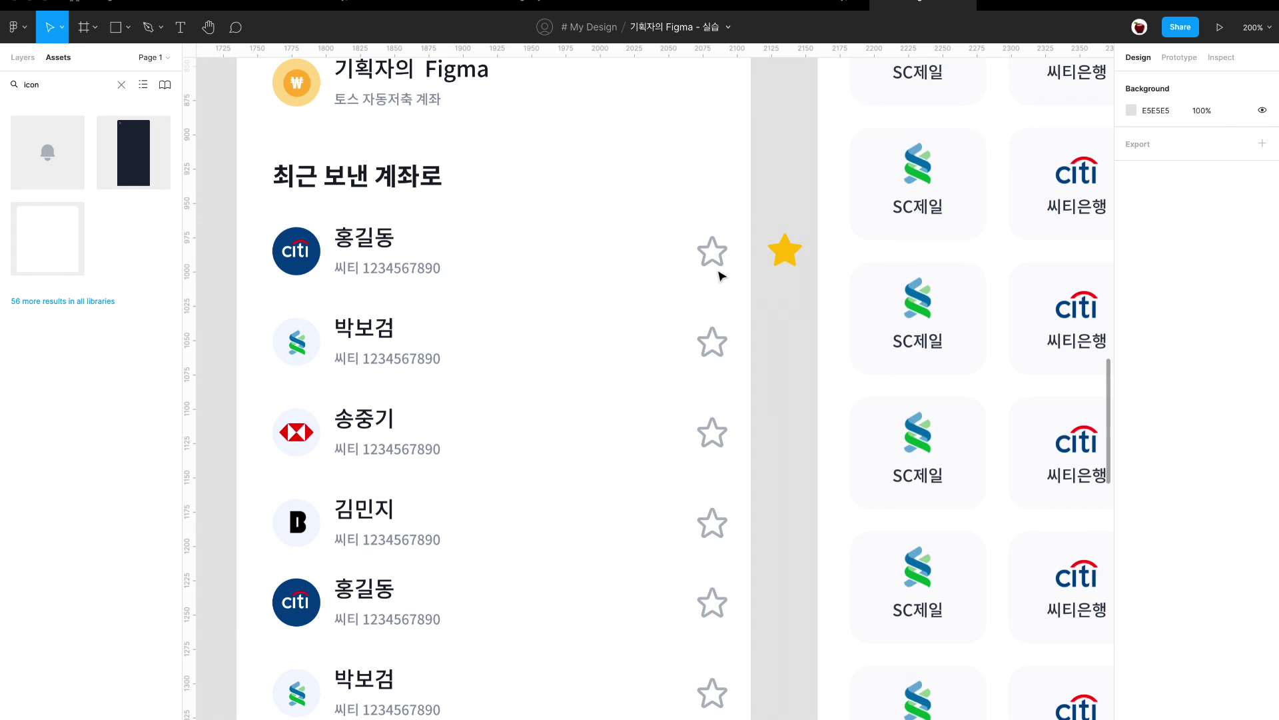
# Give the first recent account's Favorite star an On tap interaction that opens the yellow star's Icon frame as an overlay.
pyautogui.click(705, 258)
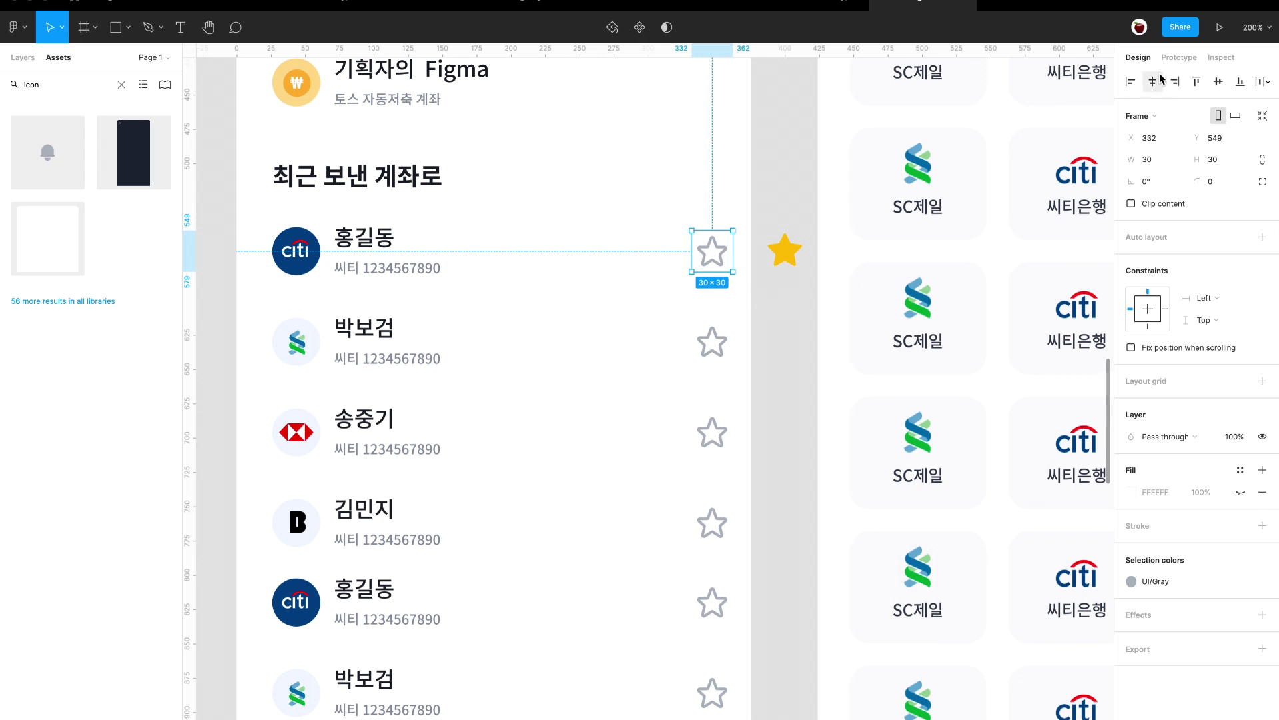
pyautogui.click(1173, 59)
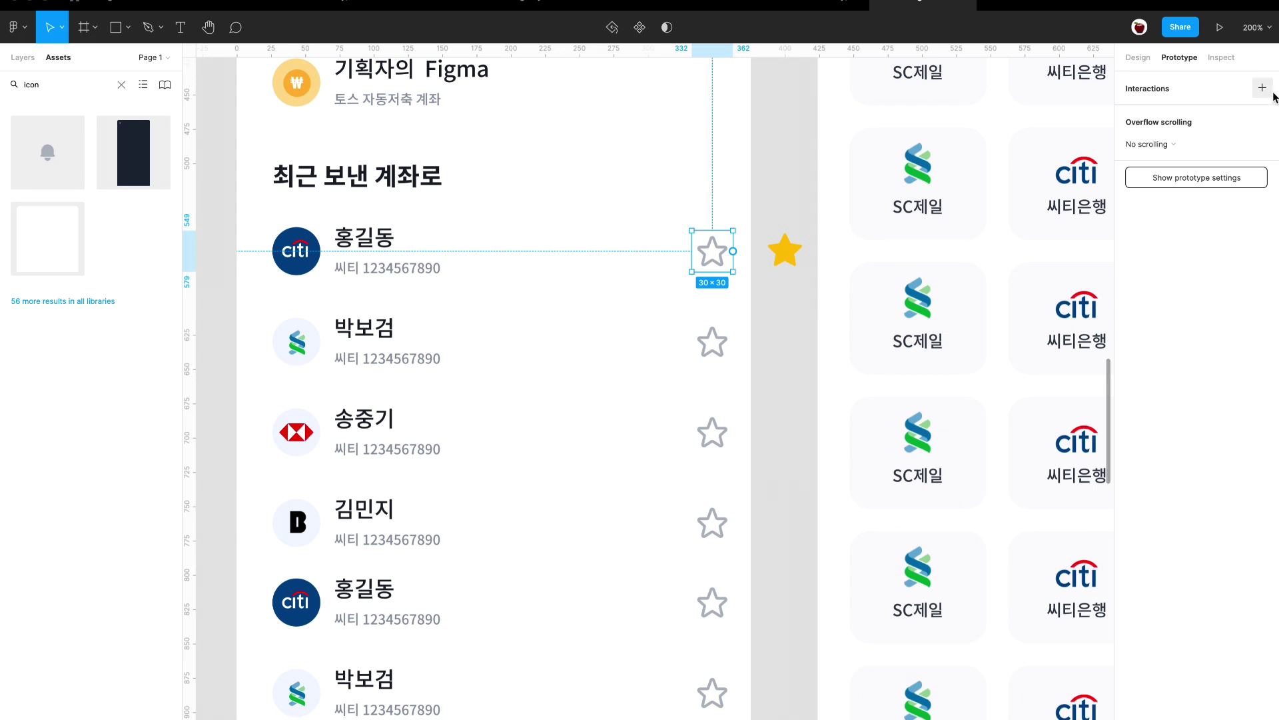
pyautogui.click(1263, 88)
pyautogui.click(1165, 112)
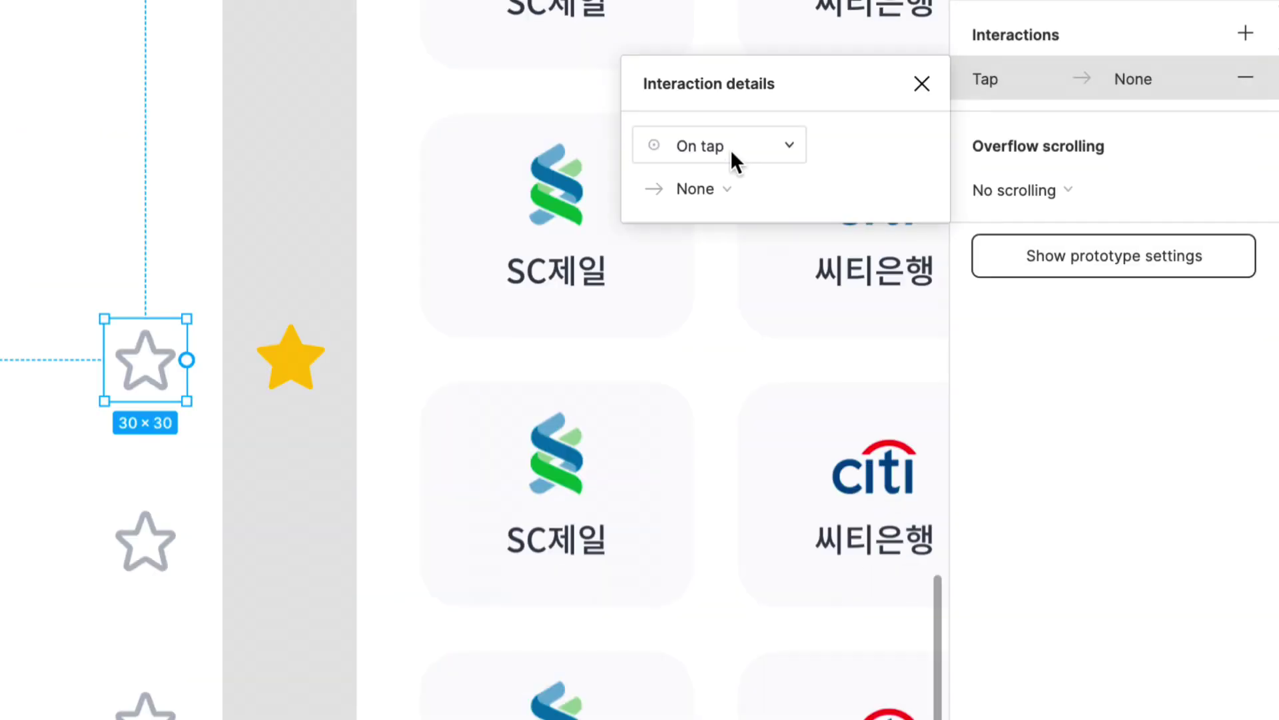
pyautogui.click(730, 149)
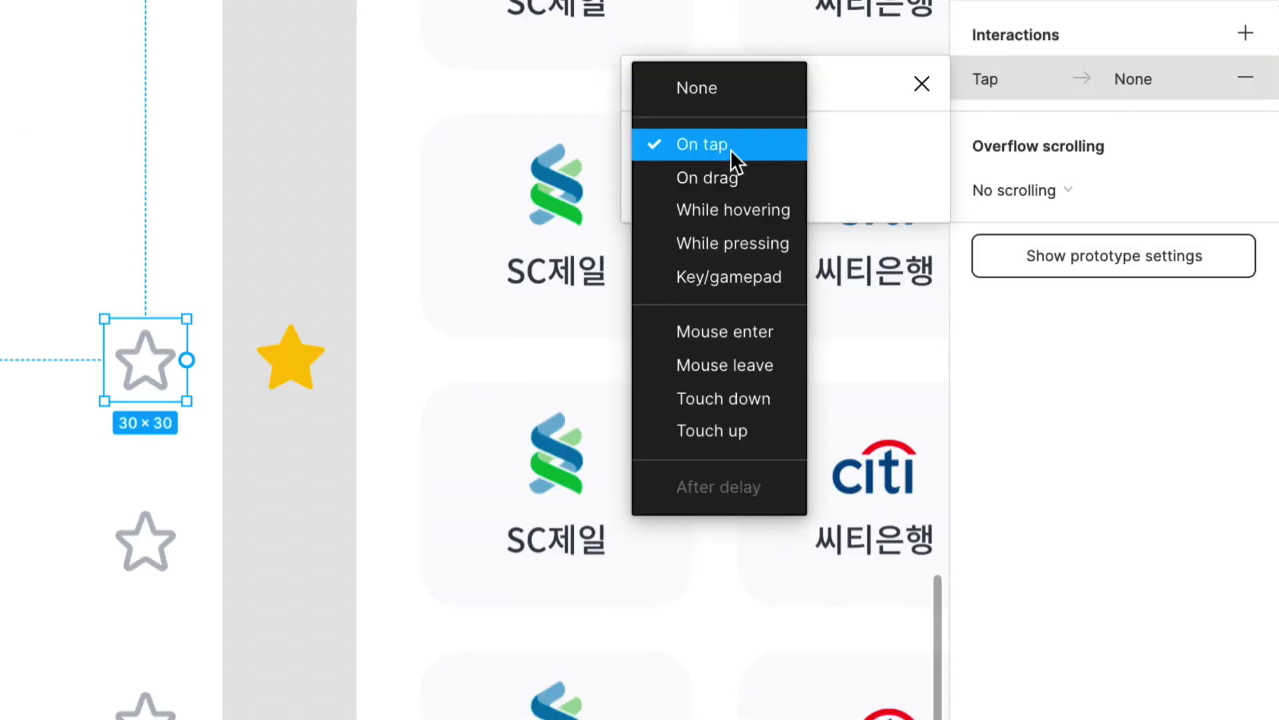
pyautogui.click(731, 150)
pyautogui.click(707, 184)
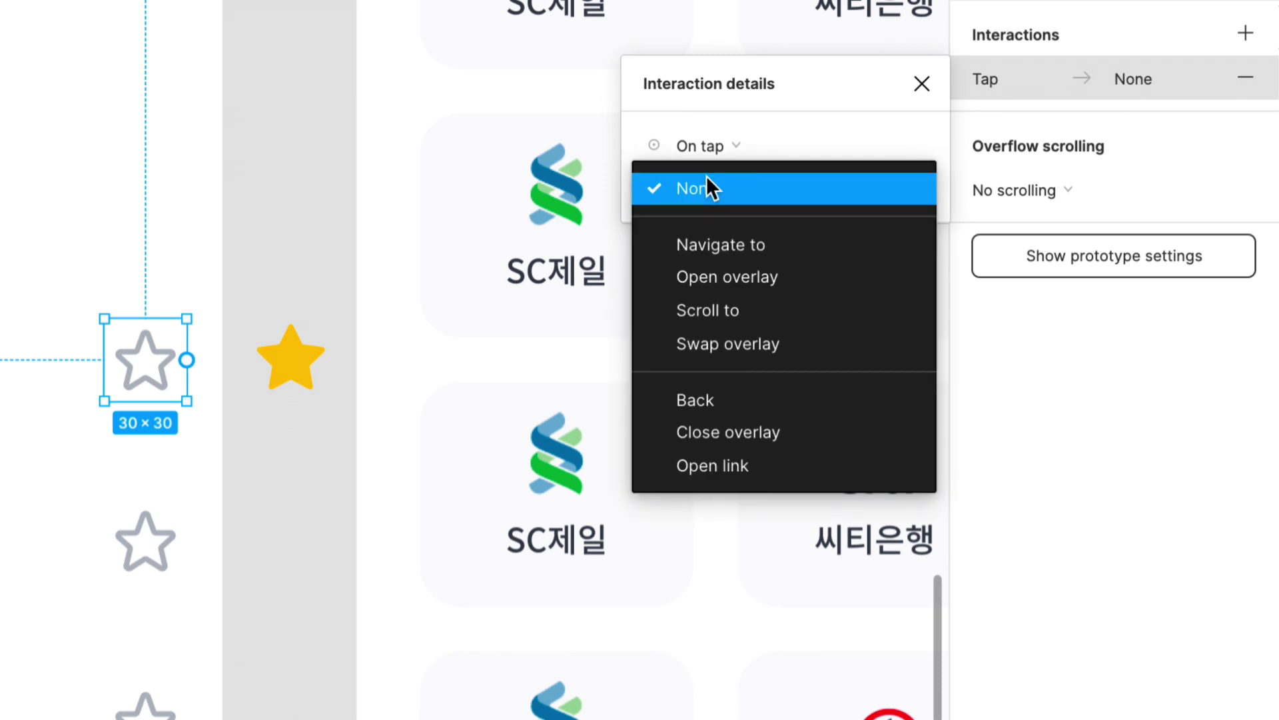
pyautogui.click(673, 277)
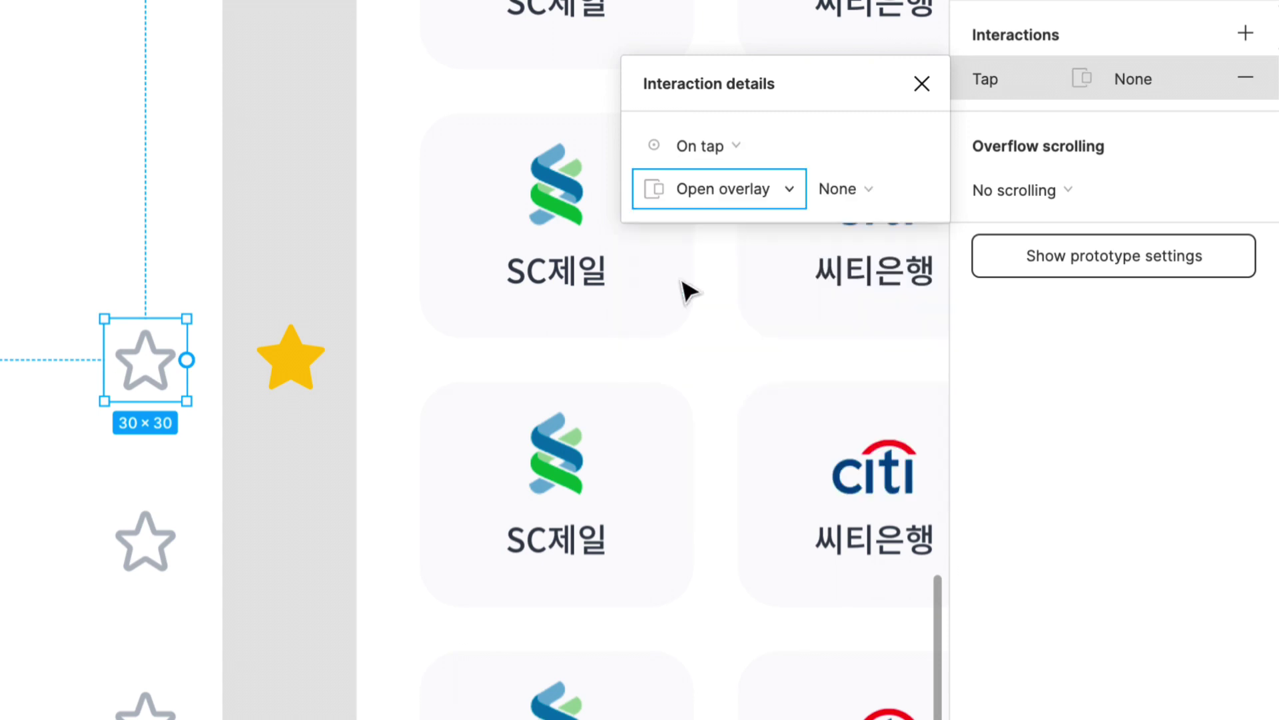
pyautogui.click(845, 183)
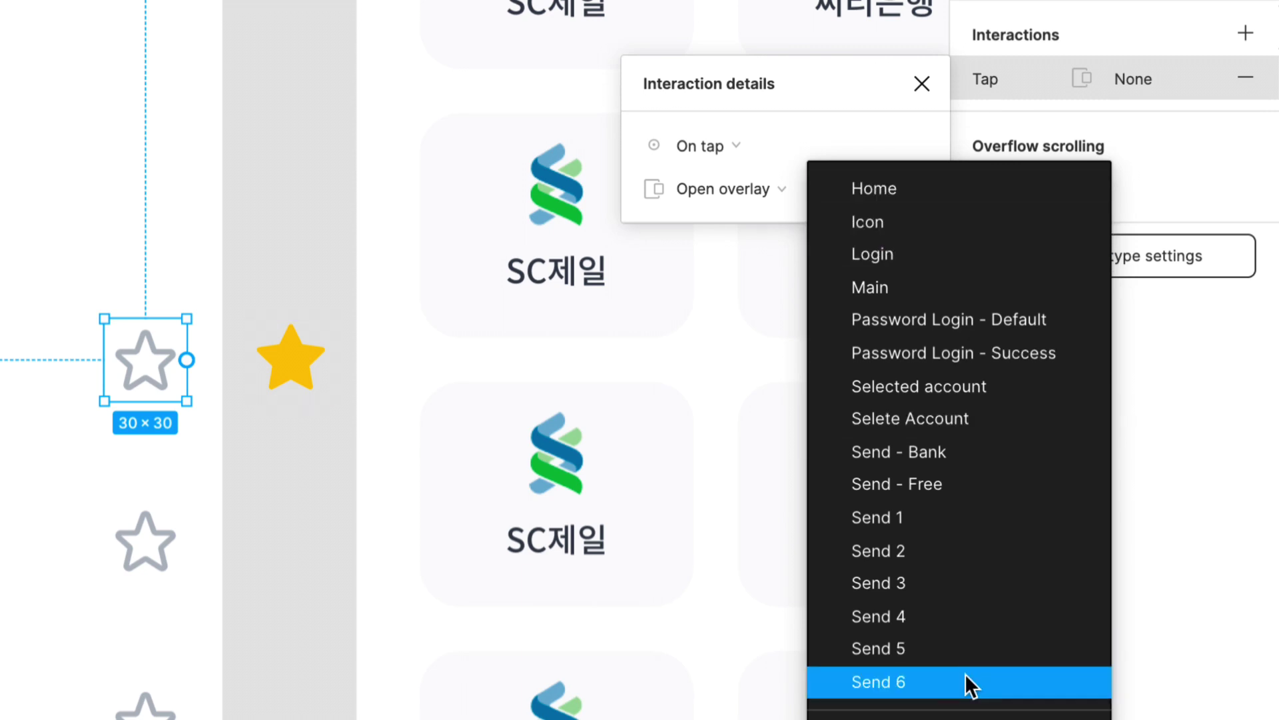
pyautogui.click(925, 224)
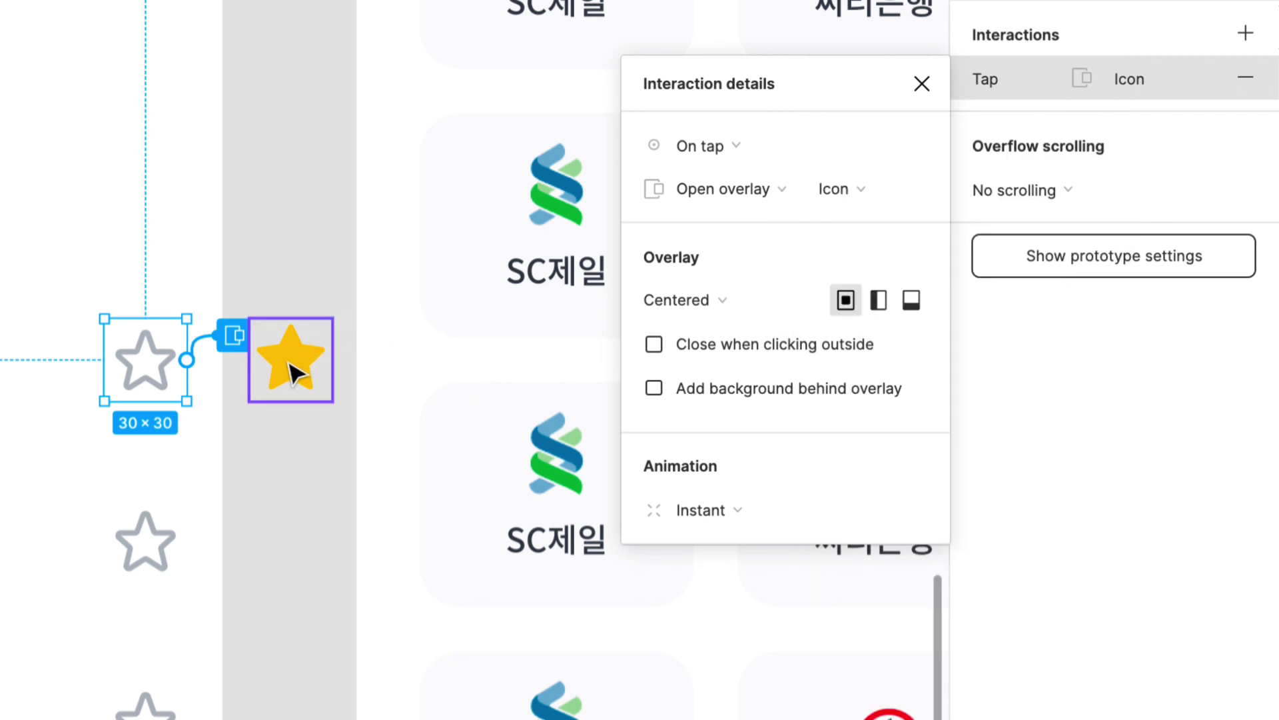
# Set the overlay position to Manual, with the yellow star directly over the outlined favourite star.
pyautogui.click(728, 308)
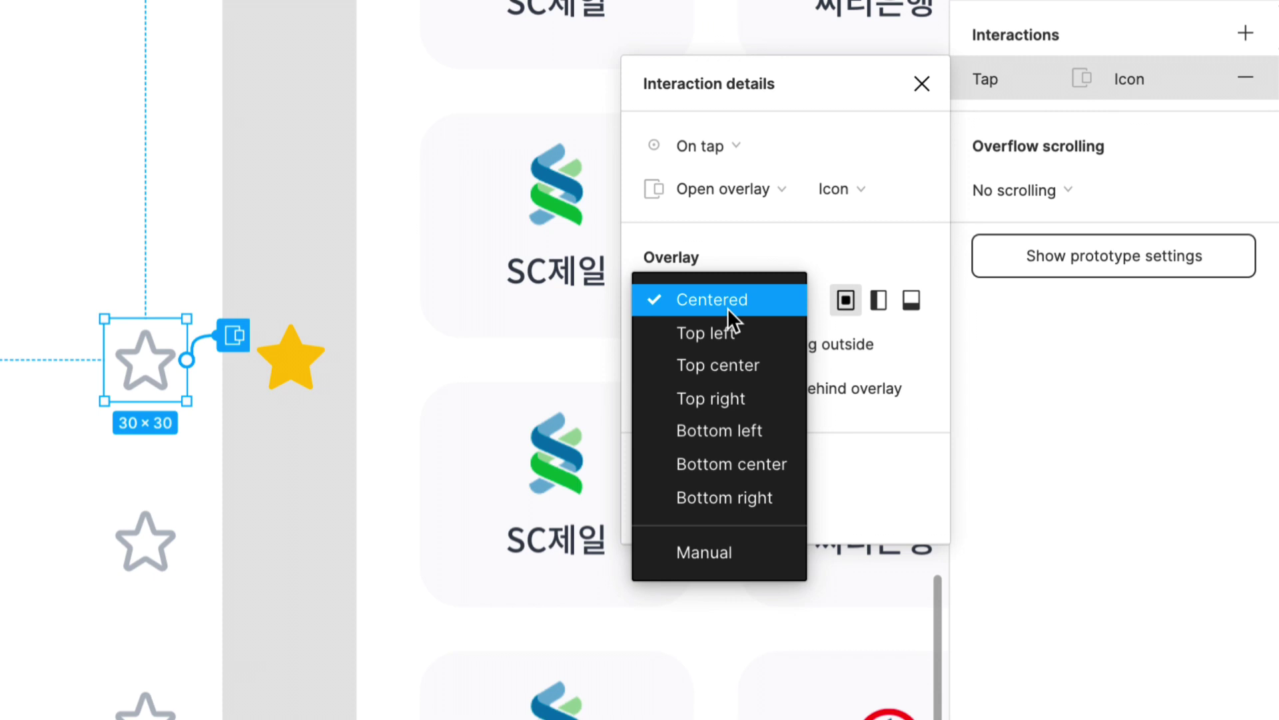
pyautogui.click(718, 551)
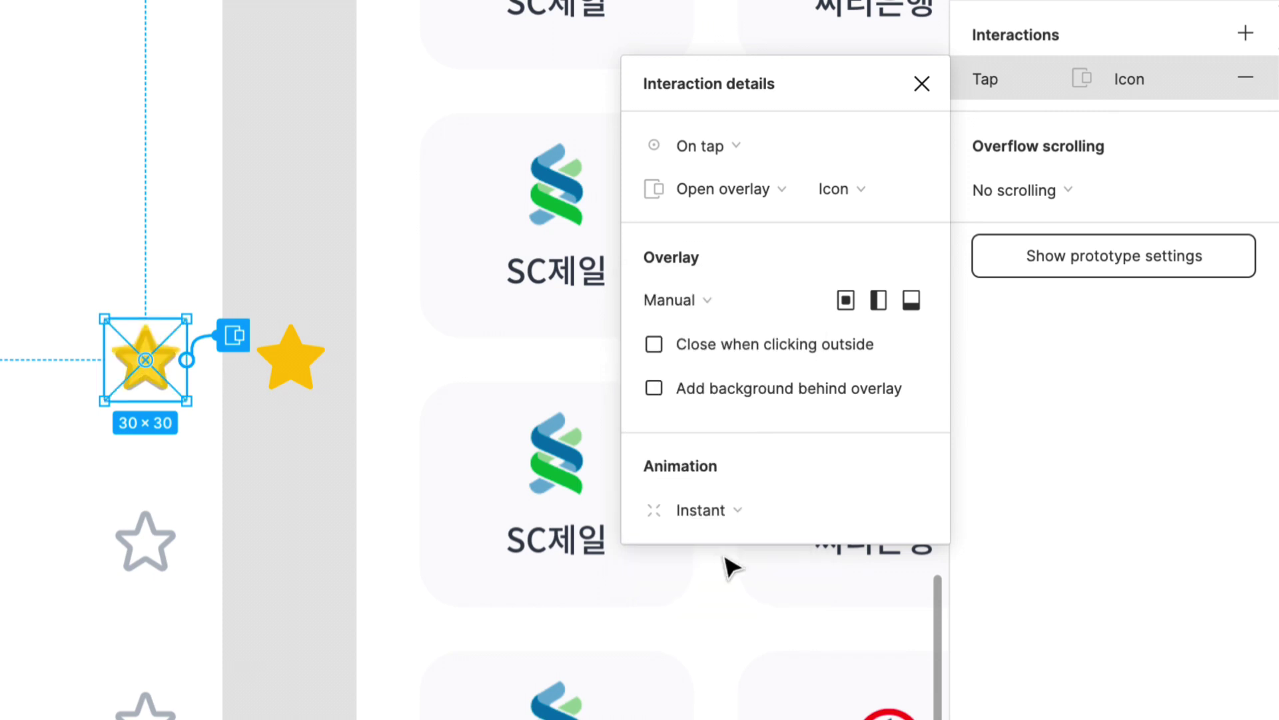
pyautogui.click(170, 367)
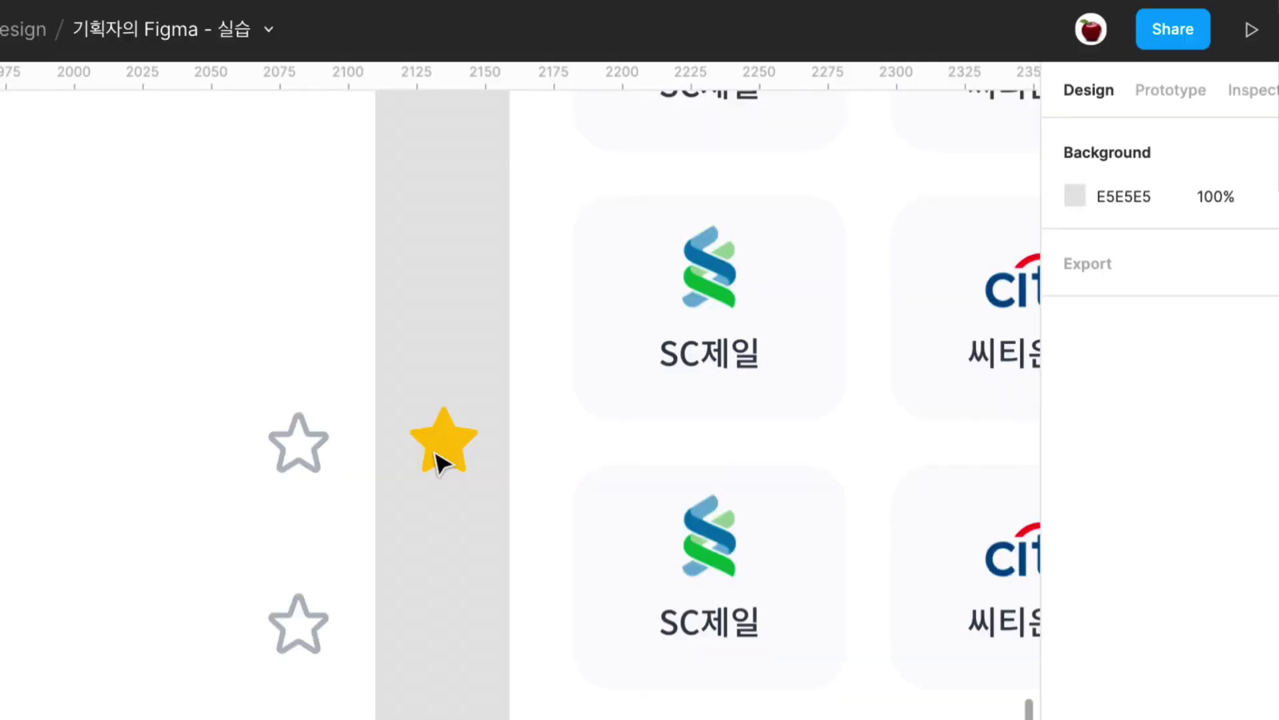
# Give the yellow star's Icon frame an On tap interaction with the Close overlay action.
pyautogui.scroll(-2, 290, 373)
pyautogui.click(291, 357)
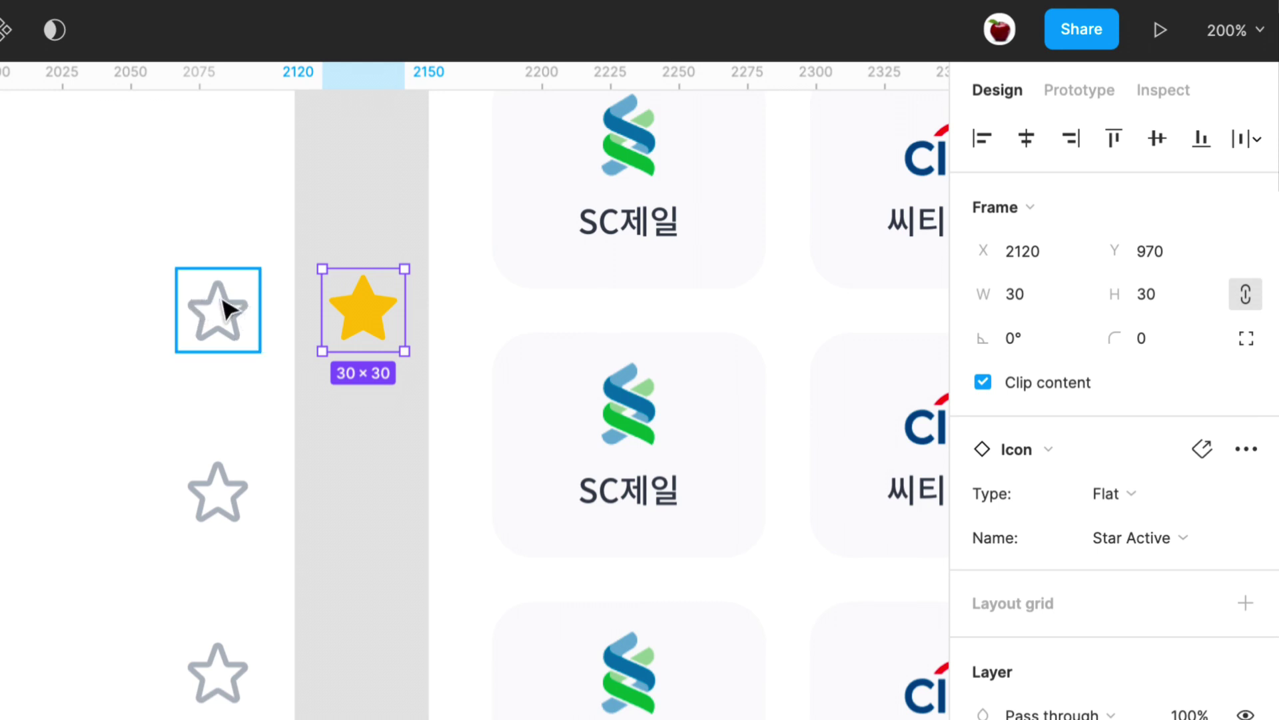
pyautogui.click(1086, 91)
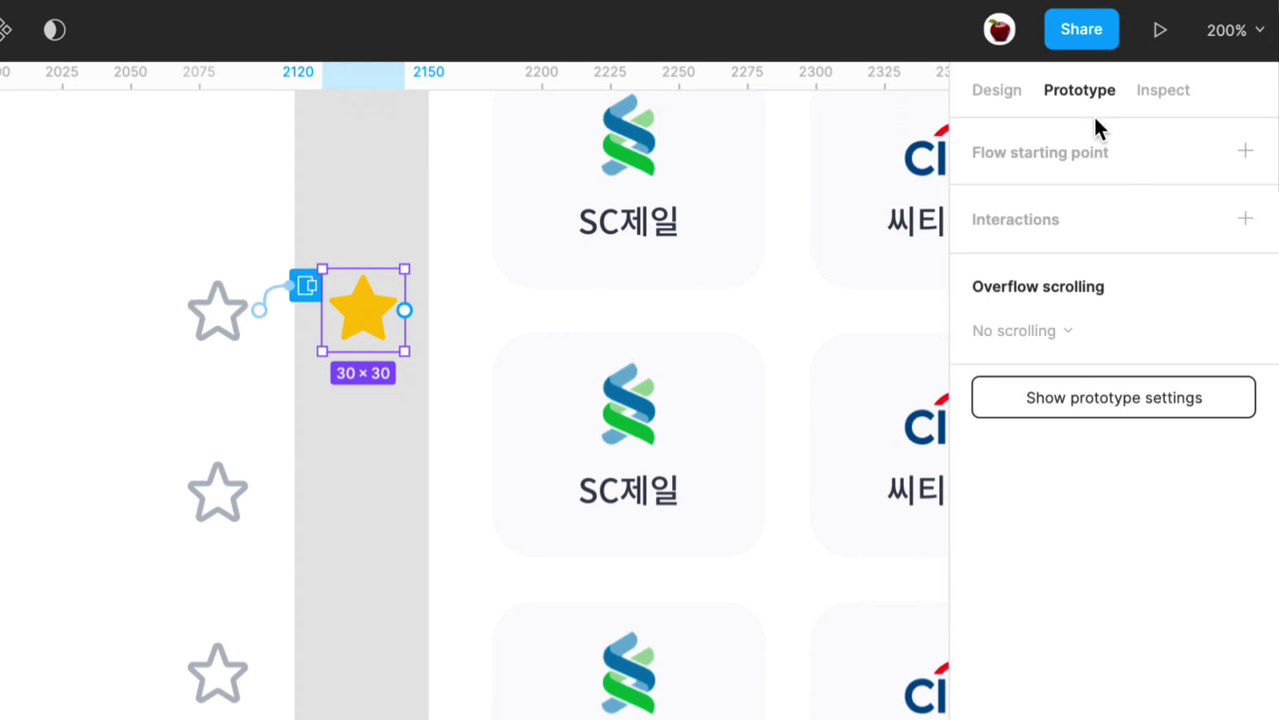
pyautogui.click(1245, 217)
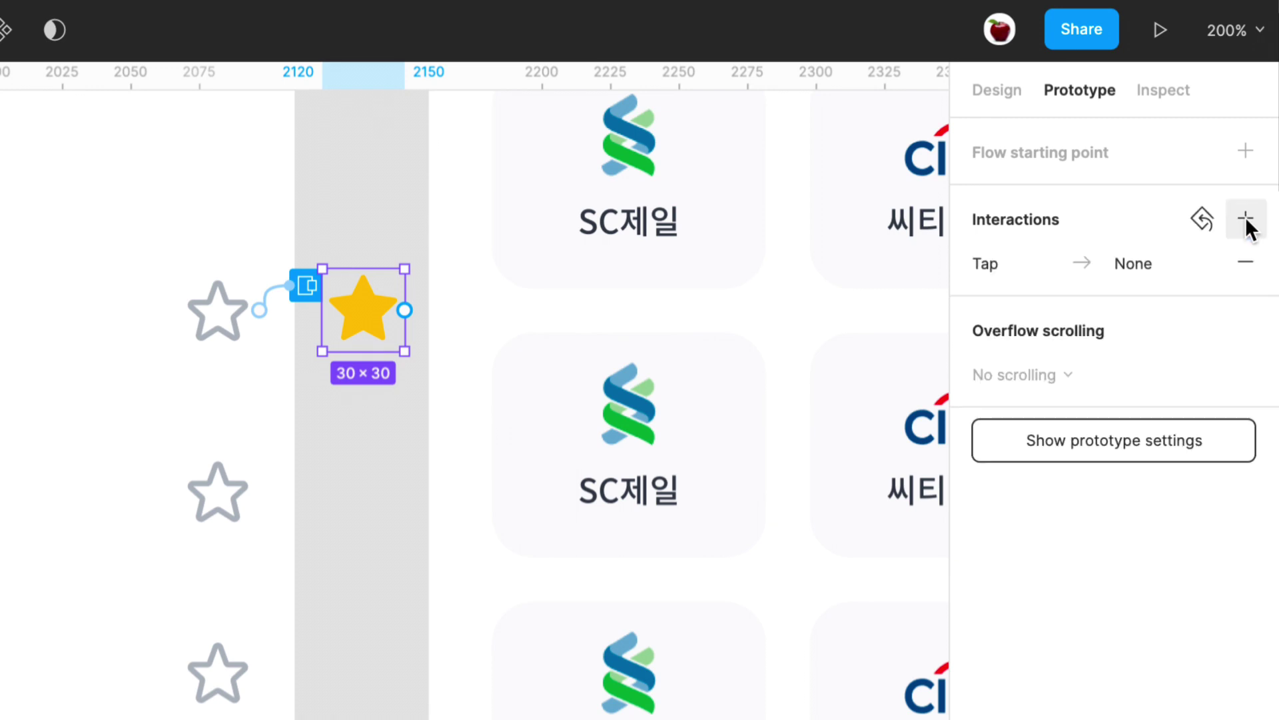
pyautogui.click(1008, 267)
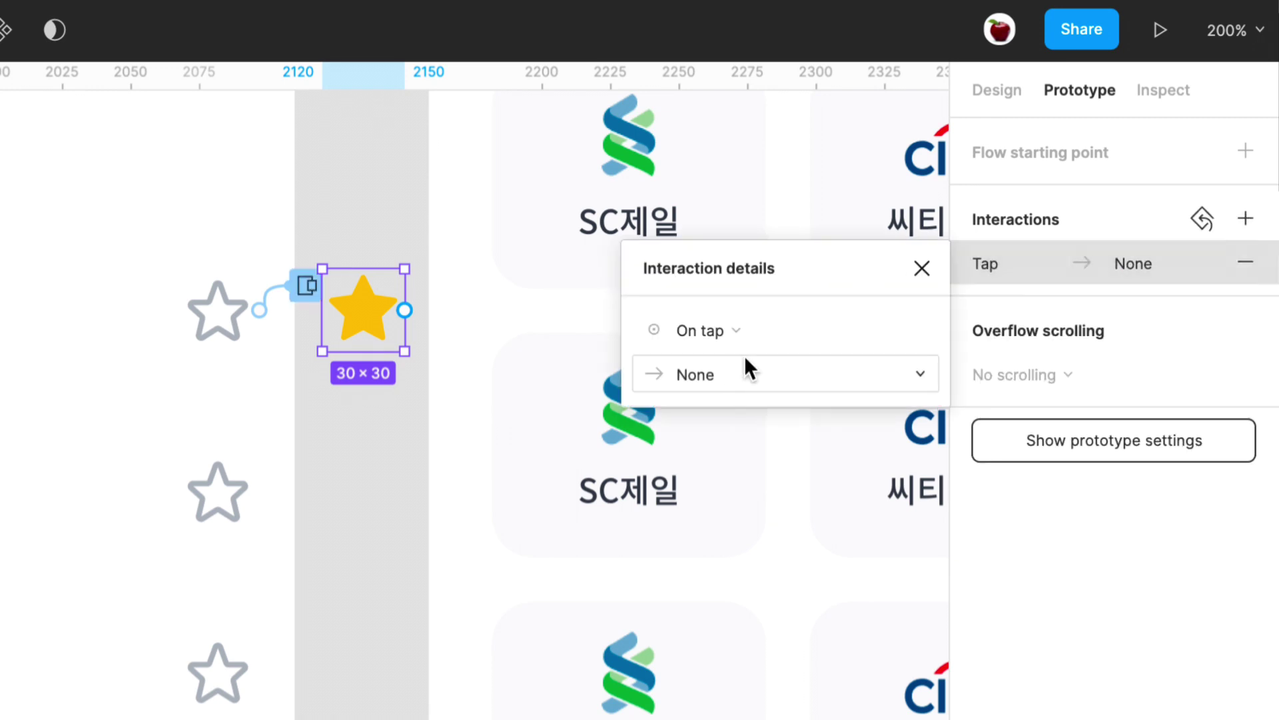
pyautogui.click(749, 372)
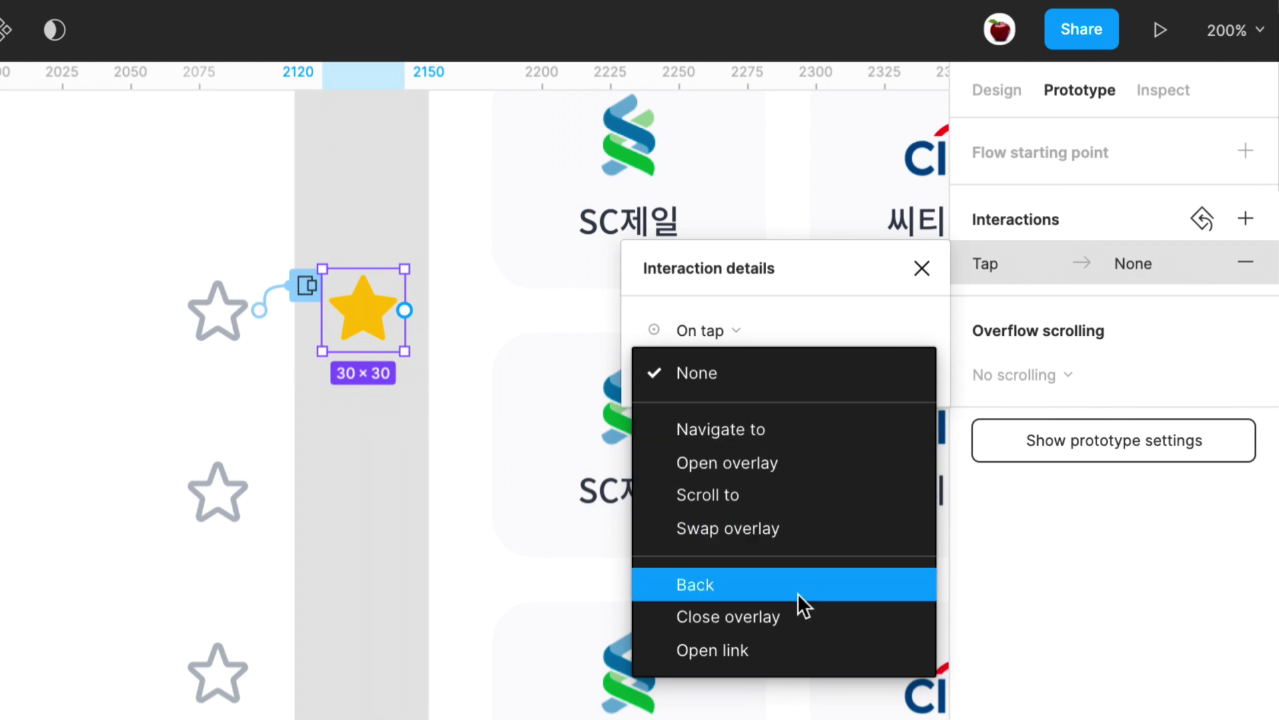
pyautogui.click(792, 615)
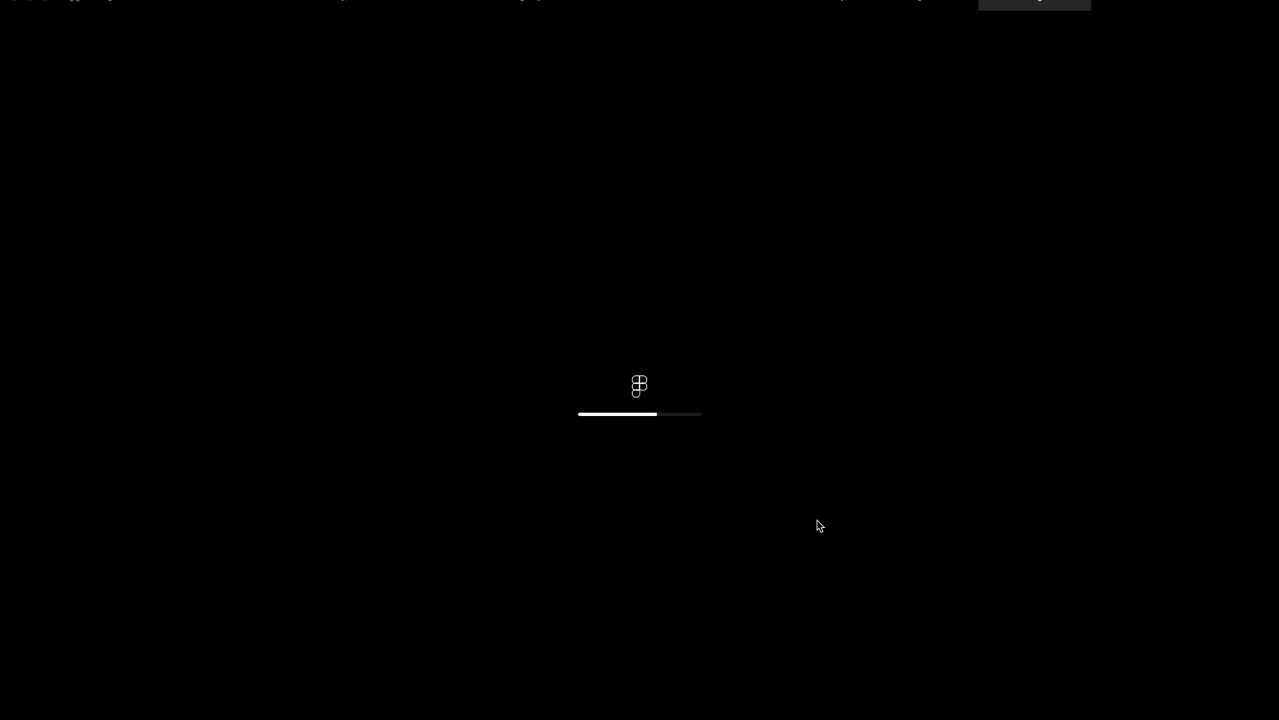
# Test the favourite star toggle of the first recent account in the prototype preview.
pyautogui.scroll(-2, 751, 522)
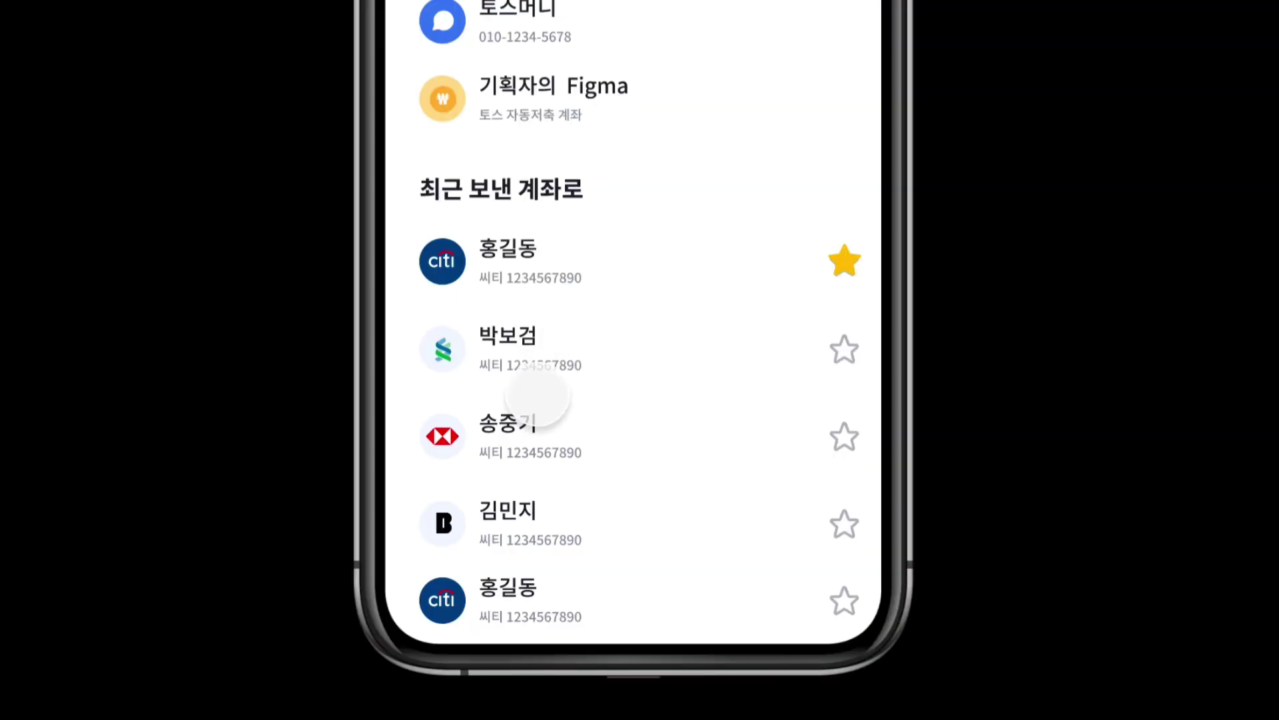
pyautogui.click(844, 261)
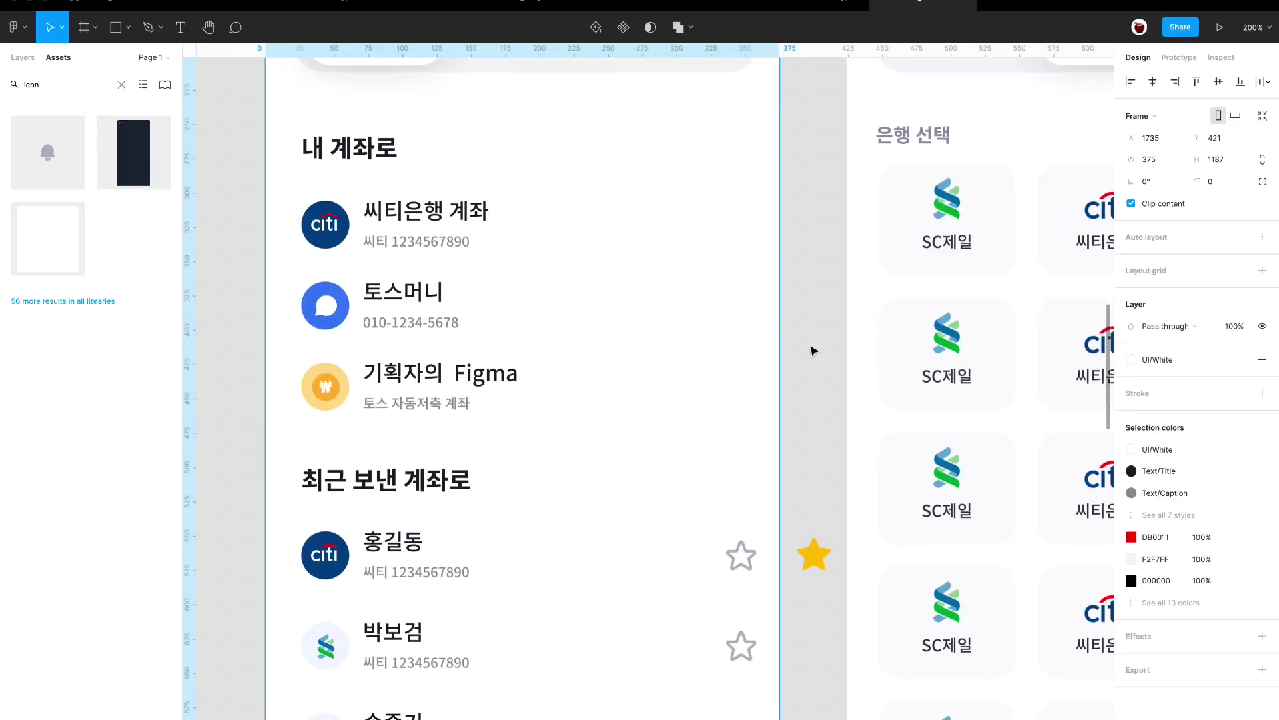
# Duplicate the first recent account's interactive favourite star down the list for the other recent account rows in Send - Recommand.
pyautogui.scroll(-5, 814, 348)
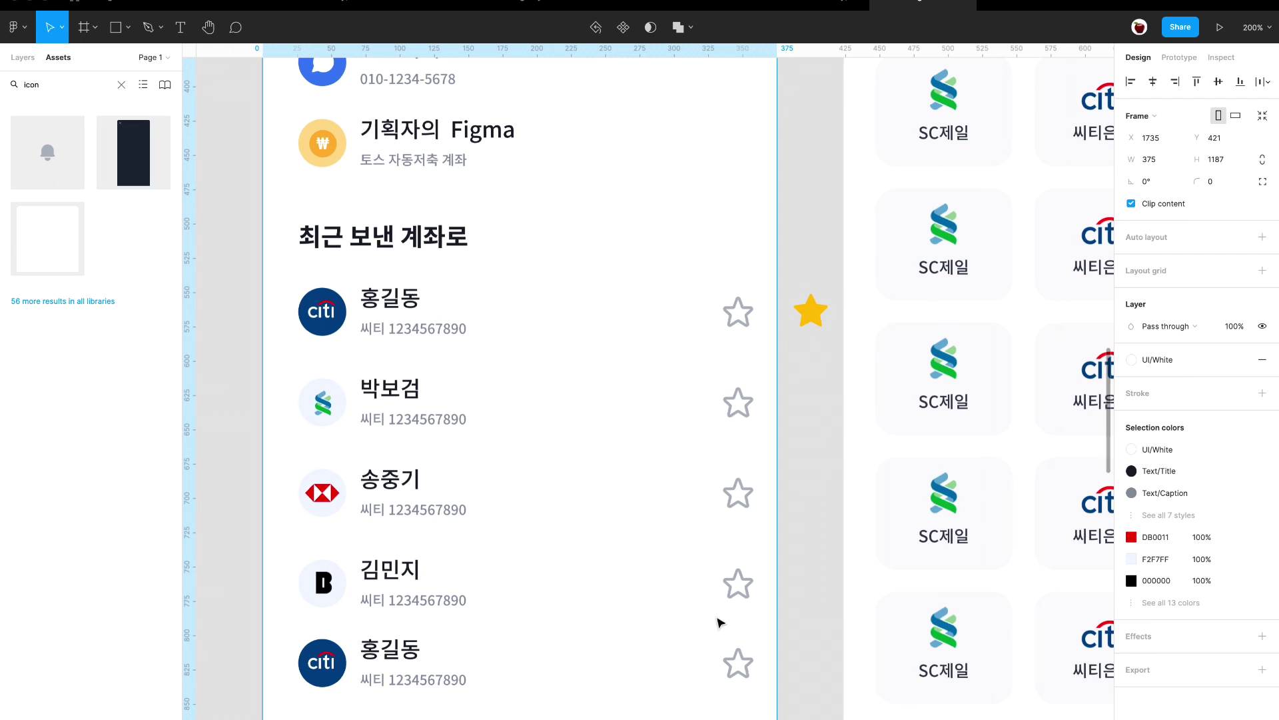
pyautogui.scroll(-3, 814, 579)
pyautogui.hscroll(1, 787, 571)
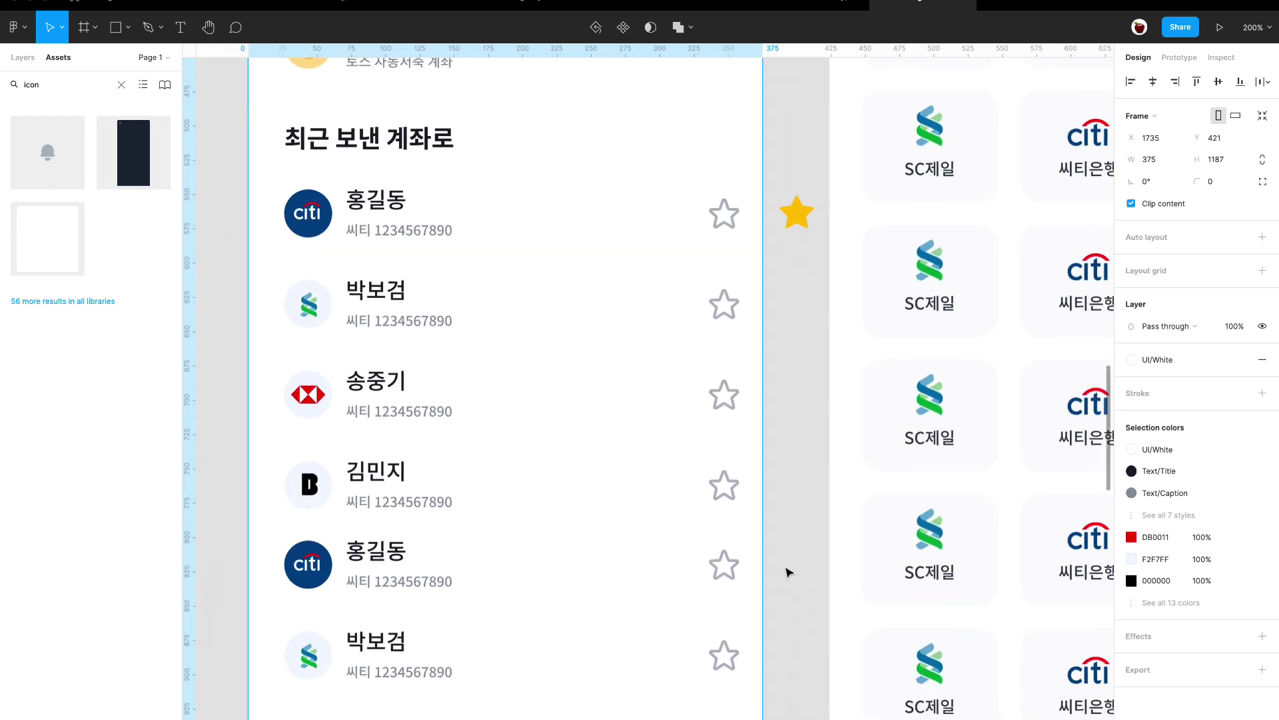
pyautogui.hscroll(1, 789, 572)
pyautogui.scroll(-1, 788, 571)
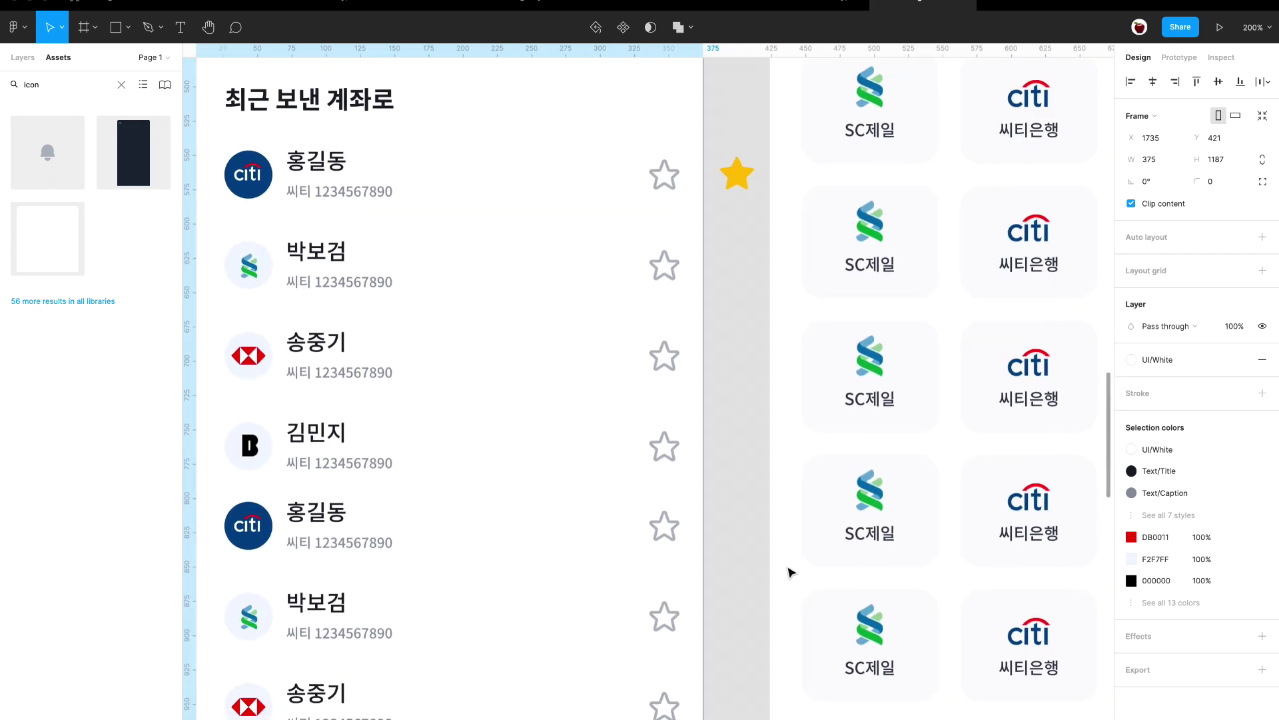
pyautogui.hotkey('shift', '0')
pyautogui.click(662, 300)
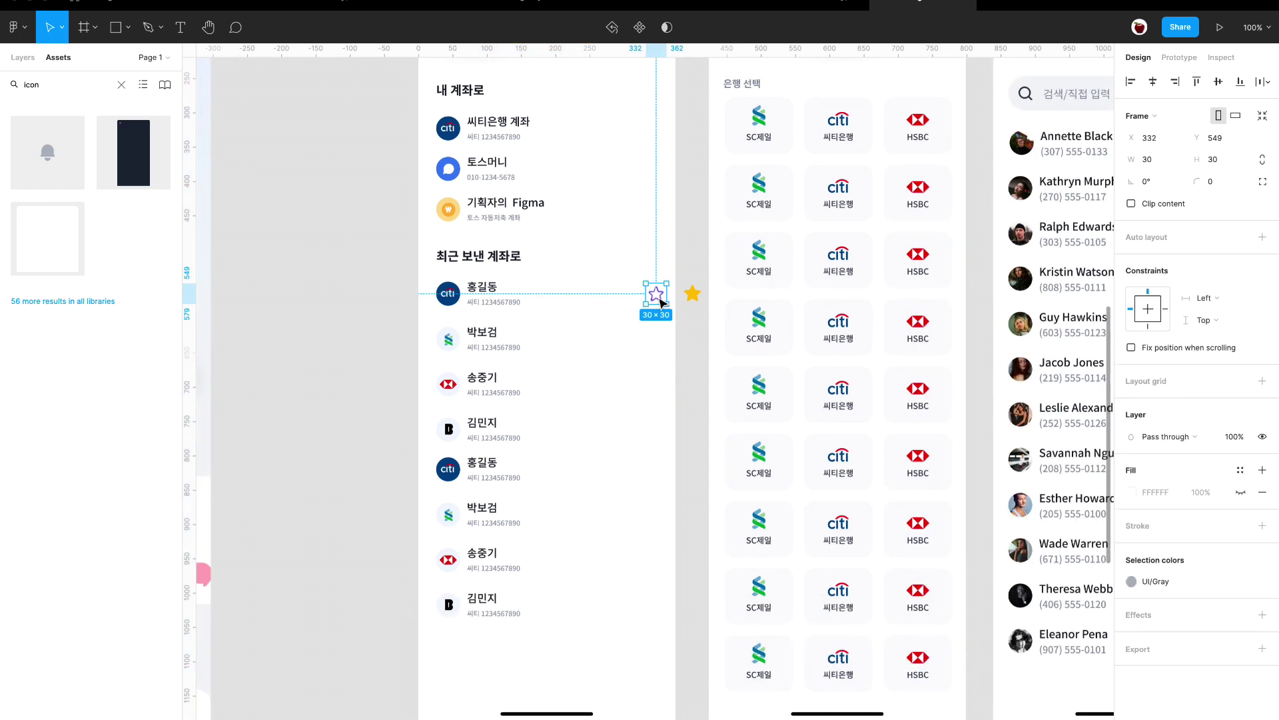
pyautogui.moveTo(659, 301); pyautogui.dragTo(657, 342)
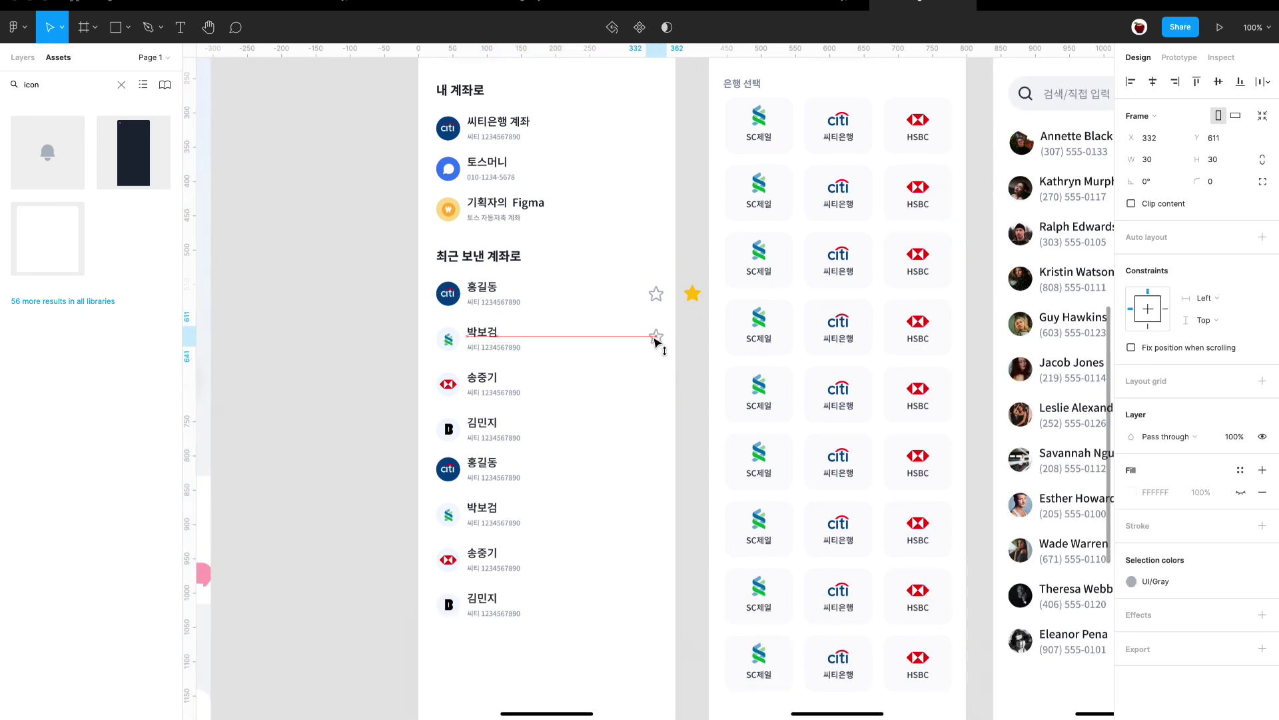
pyautogui.hotkey('ctrl', 'd')
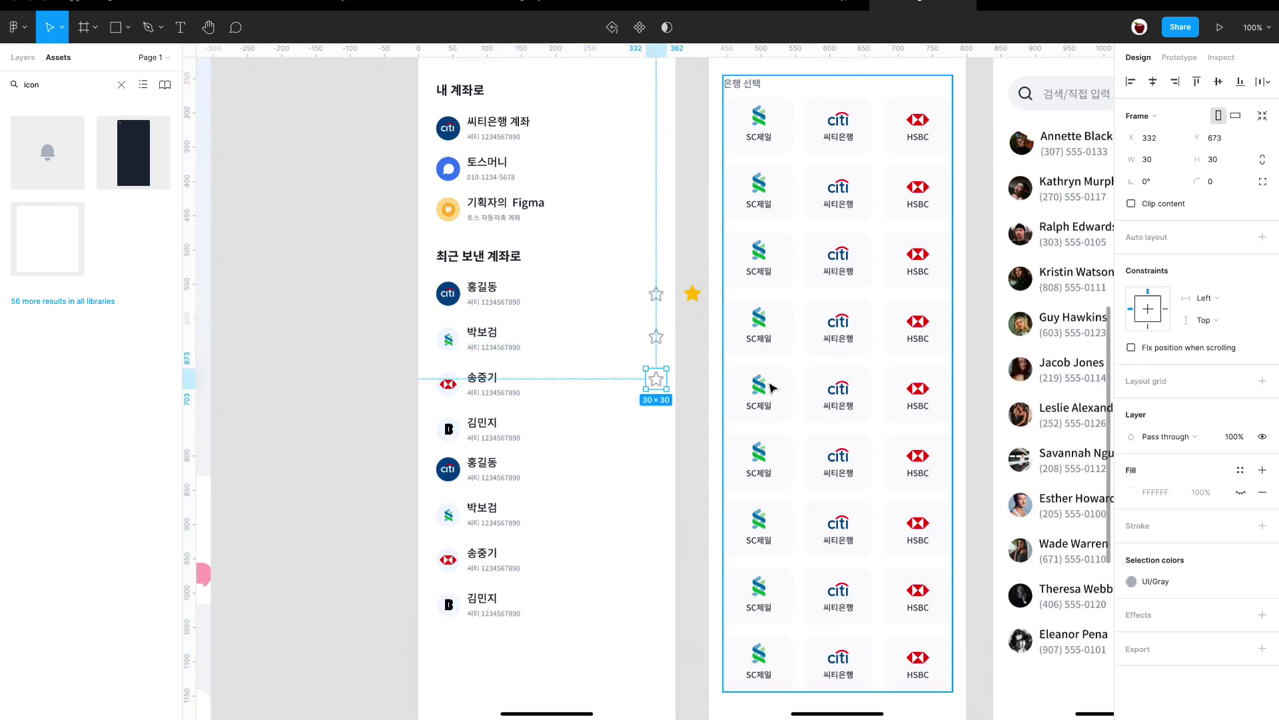
pyautogui.hotkey('ctrl', 'd')
pyautogui.hotkey('ctrl', 'd')
pyautogui.hotkey('ctrl', 'd')
pyautogui.click(690, 409)
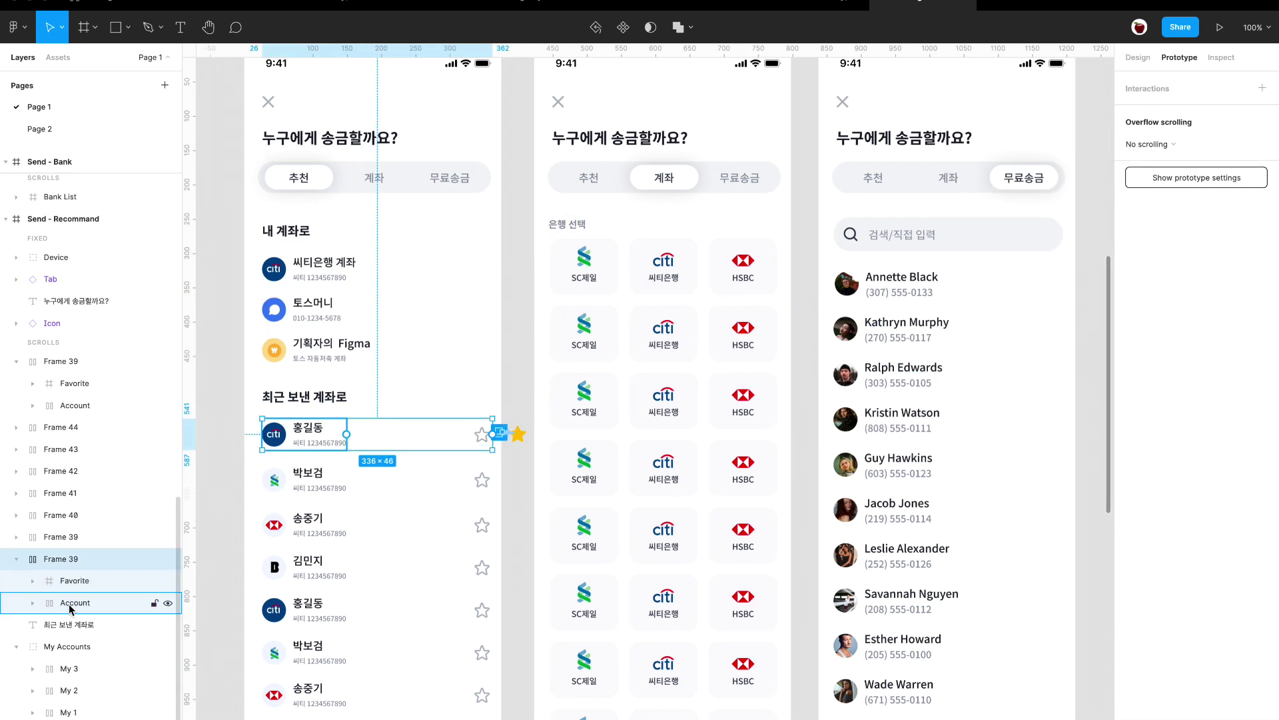
# Give the Account frames in Send - Recommand and all Send - Free contacts On tap Navigate to interactions, with the contacts leading to Send 3.
pyautogui.keyDown('shift'); pyautogui.click(27, 537); pyautogui.keyUp('shift')
pyautogui.hotkey('ctrl', 'alt', 'a')
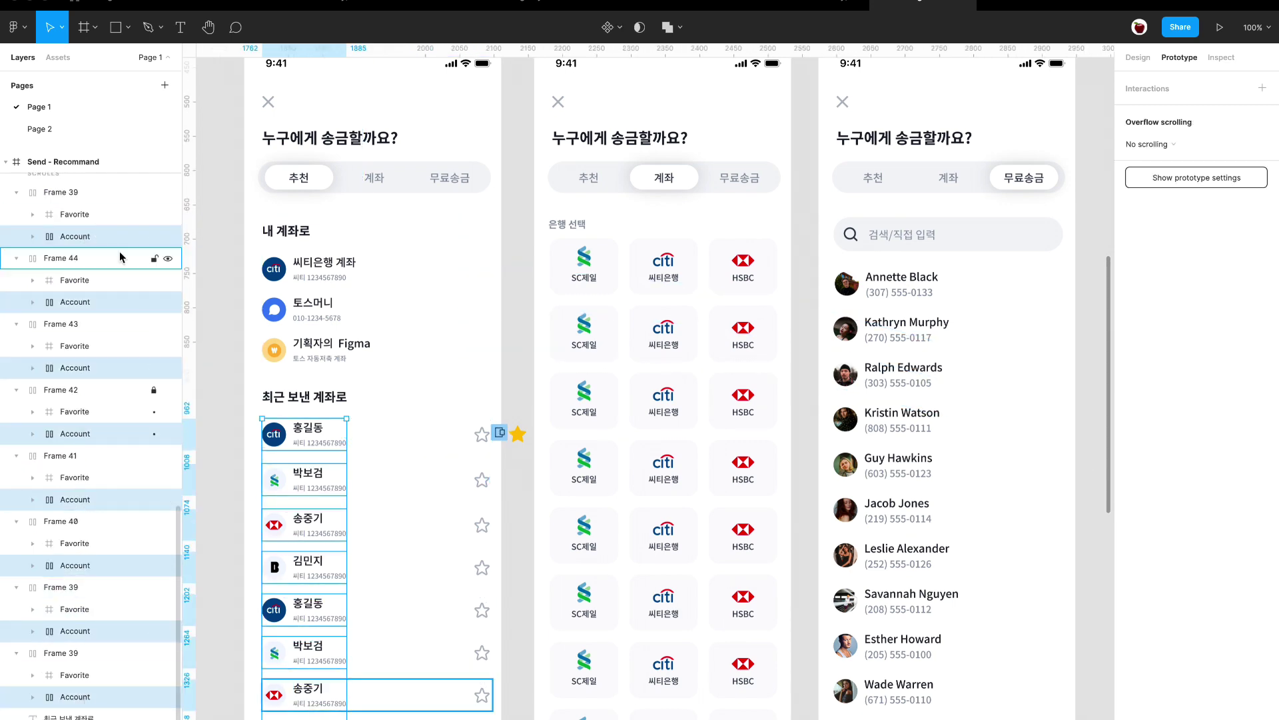
pyautogui.click(1262, 88)
pyautogui.click(1033, 188)
pyautogui.click(1078, 362)
pyautogui.hotkey('ctrl', '-')
pyautogui.hotkey('ctrl', '-')
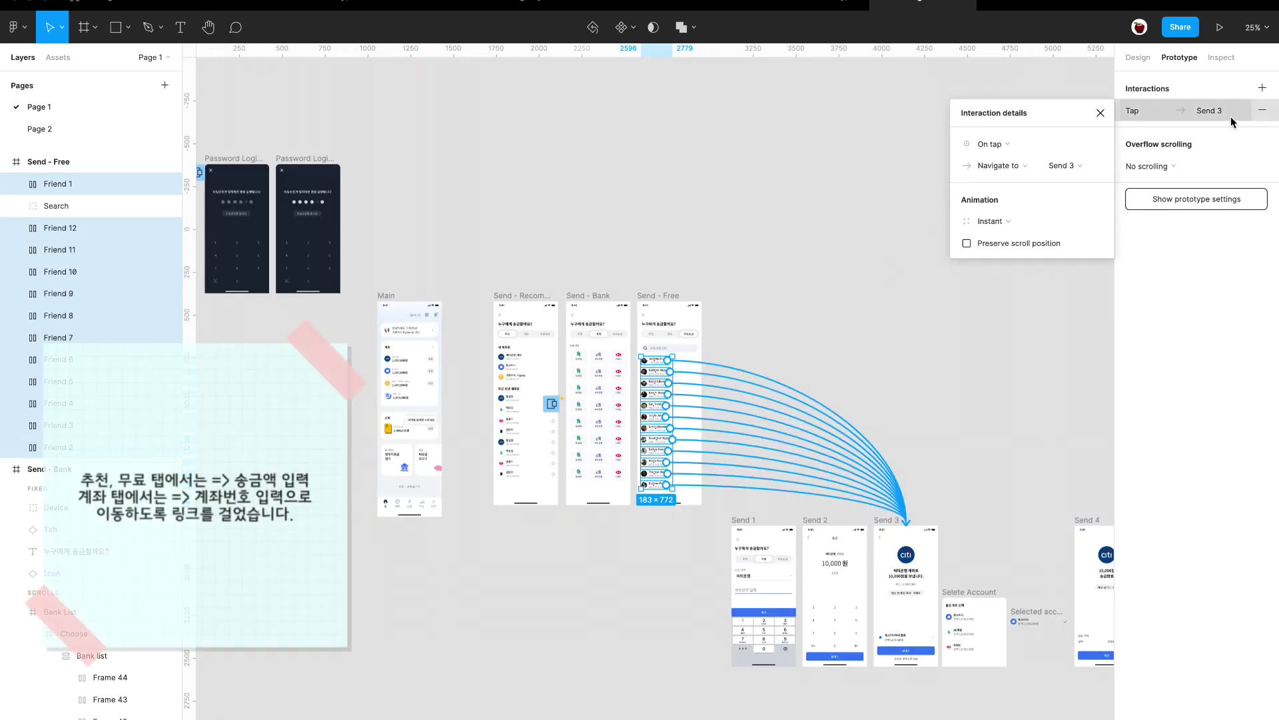
# Set the On tap Navigate to destination of the bank cards in Send - Bank's two lowest rows to Send 1.
pyautogui.click(598, 413)
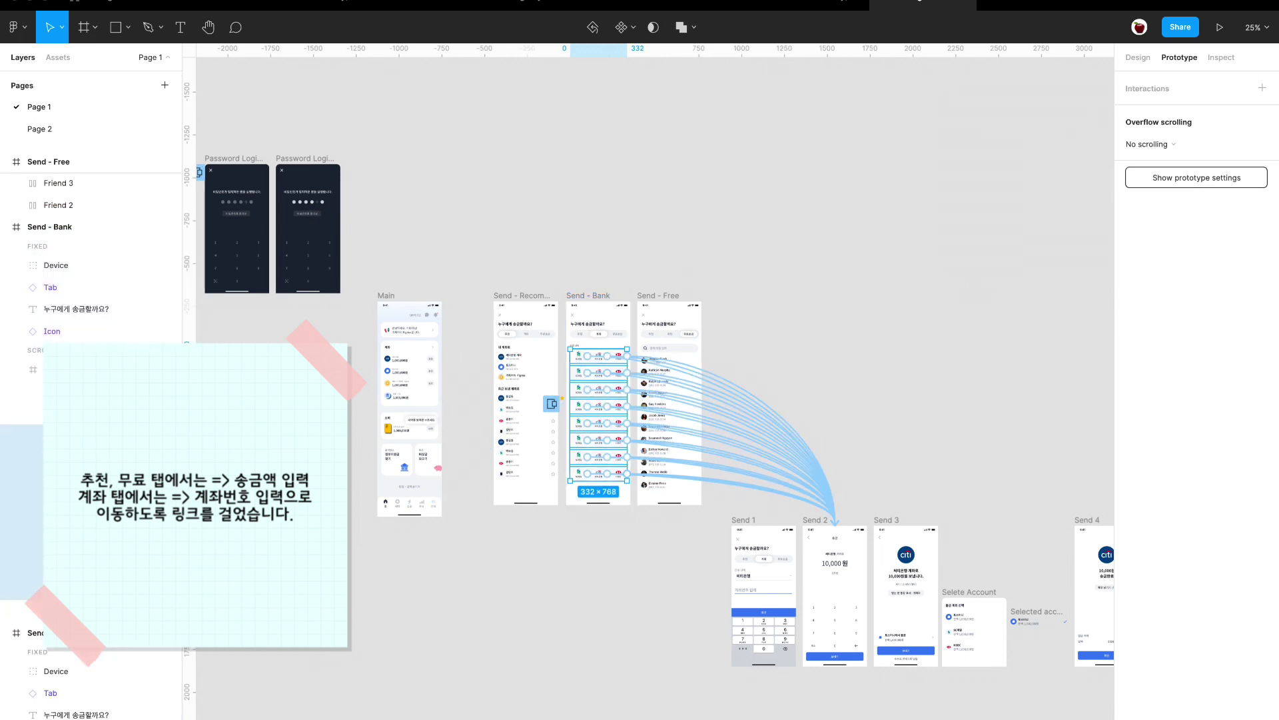
pyautogui.click(599, 473)
pyautogui.click(1173, 110)
pyautogui.click(1065, 165)
pyautogui.click(1079, 152)
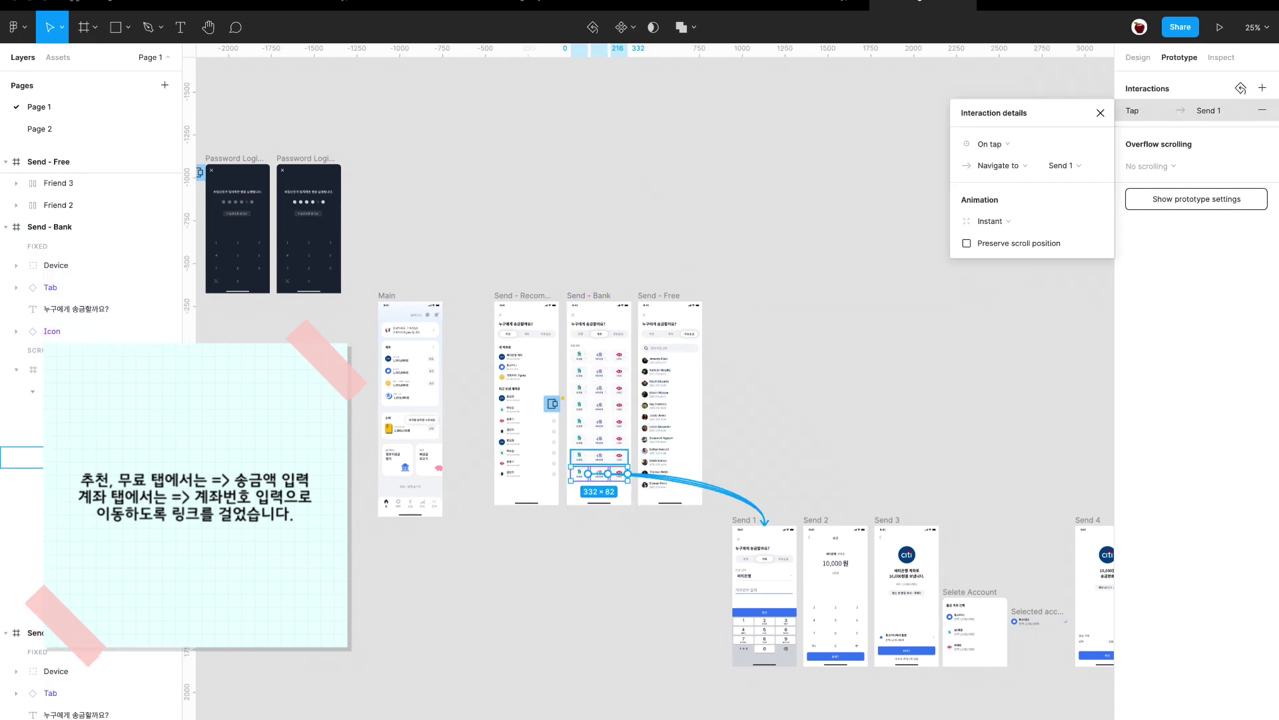
pyautogui.click(1064, 165)
pyautogui.click(1085, 177)
# Set the On tap destination of the bank cards in Send - Bank's remaining rows to Send 1.
pyautogui.scroll(-3, 73, 661)
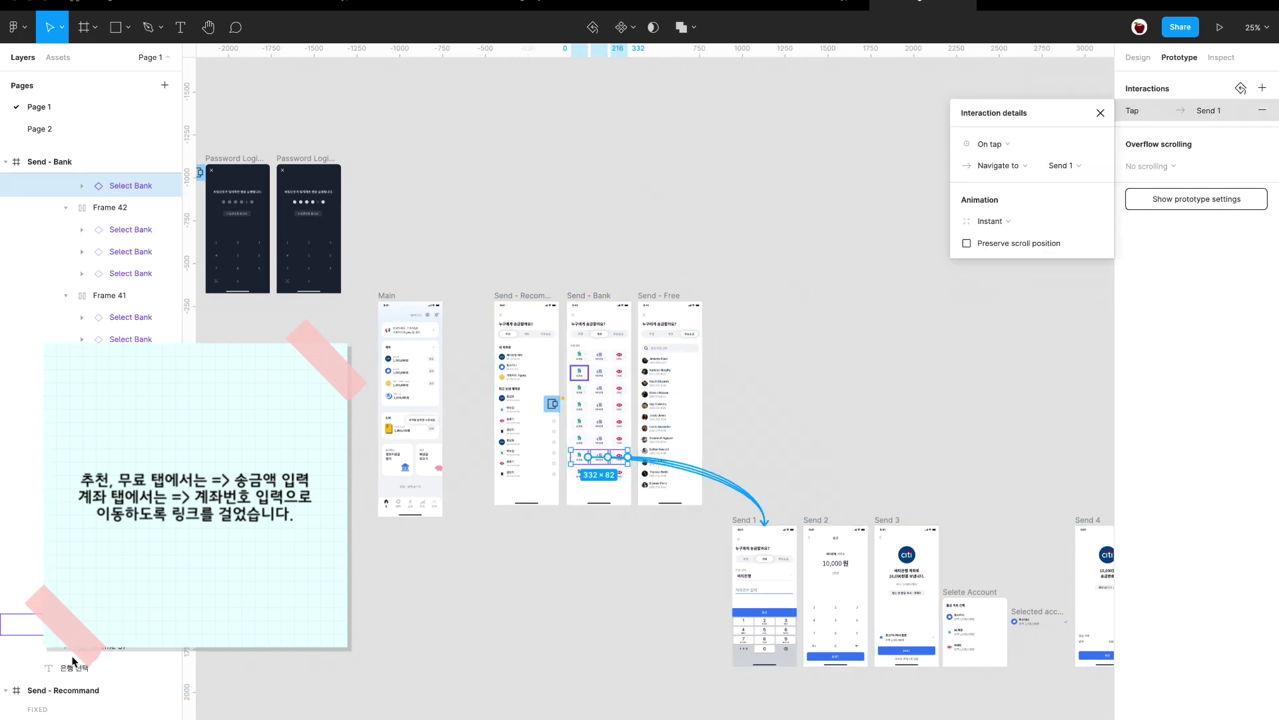
pyautogui.click(73, 661)
pyautogui.click(1173, 110)
pyautogui.click(1066, 166)
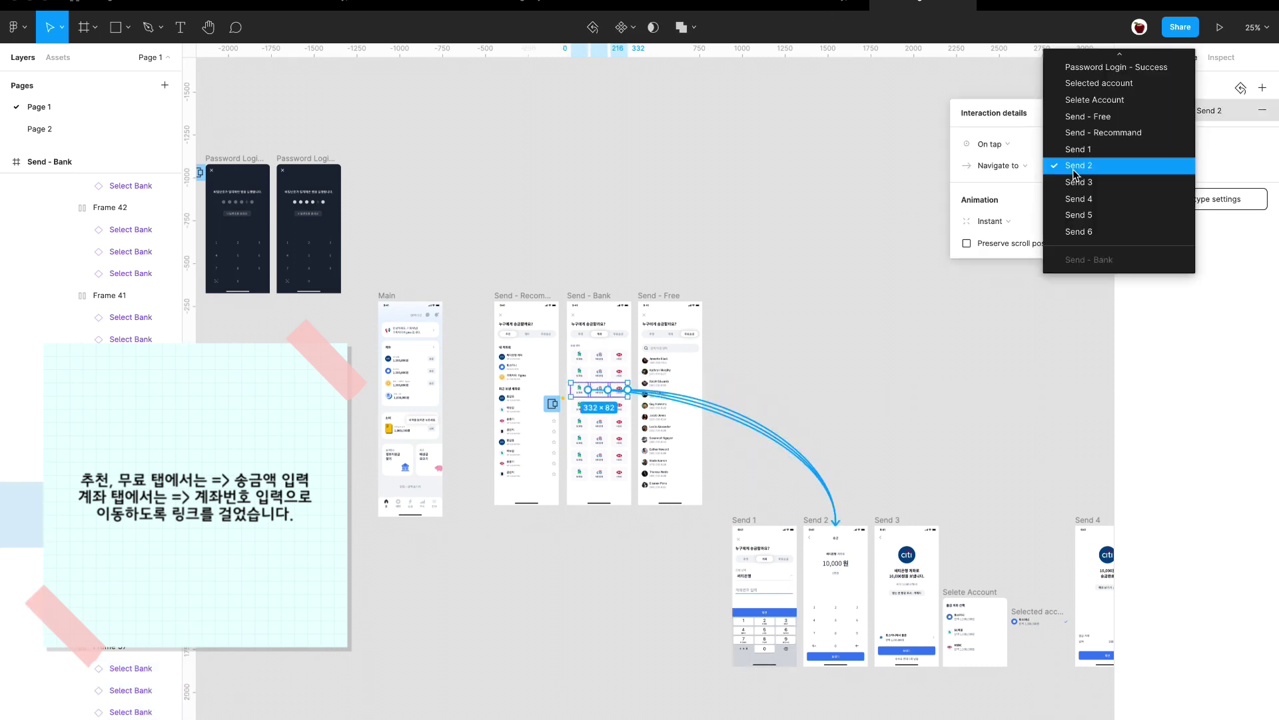
pyautogui.click(1074, 170)
pyautogui.click(1229, 114)
pyautogui.click(38, 258)
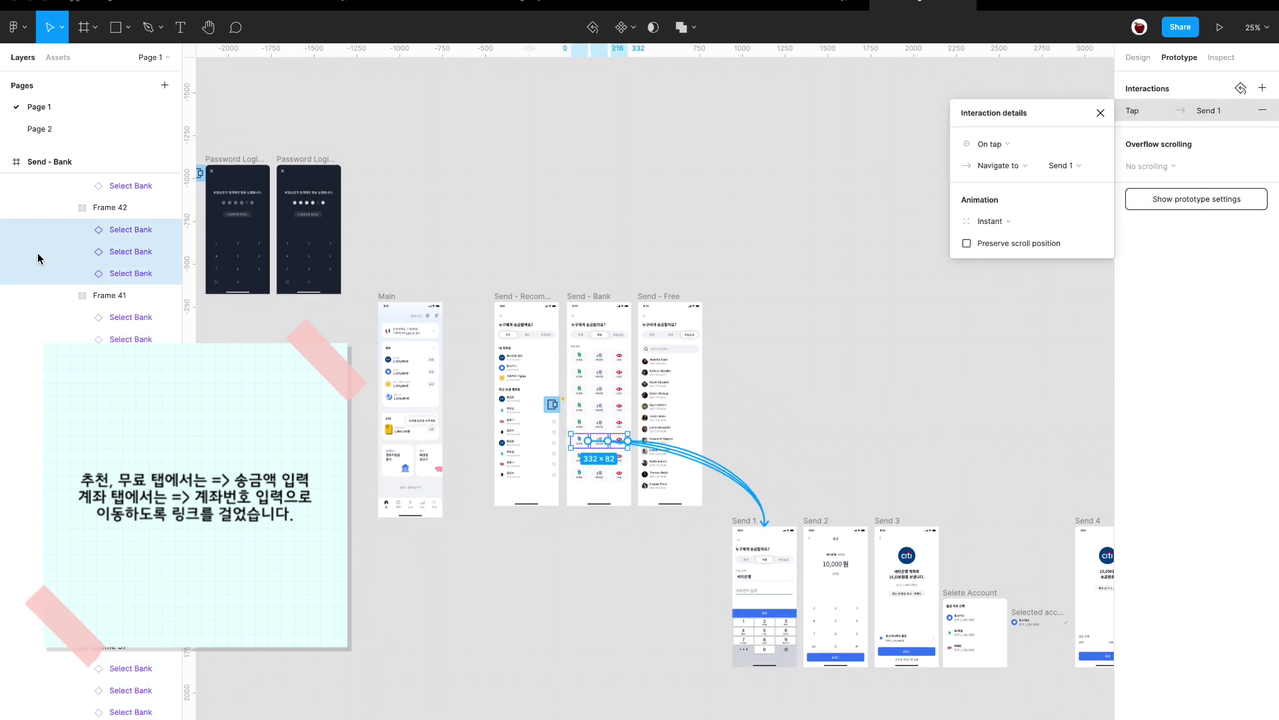
pyautogui.click(950, 262)
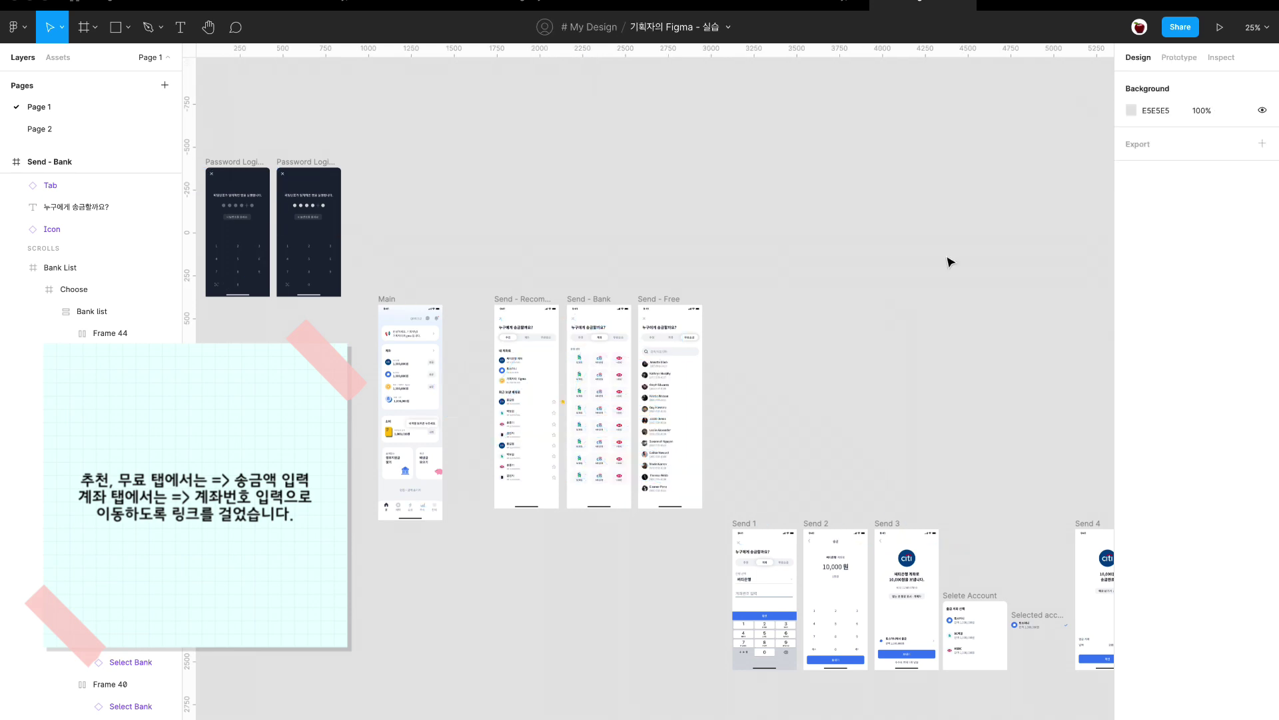
# Wrap the two account sections of Send - Recommand, including the favourite stars, in a single frame.
pyautogui.scroll(3, 951, 263)
pyautogui.moveTo(414, 271); pyautogui.dragTo(611, 563)
pyautogui.rightClick(557, 323)
pyautogui.press('Escape')
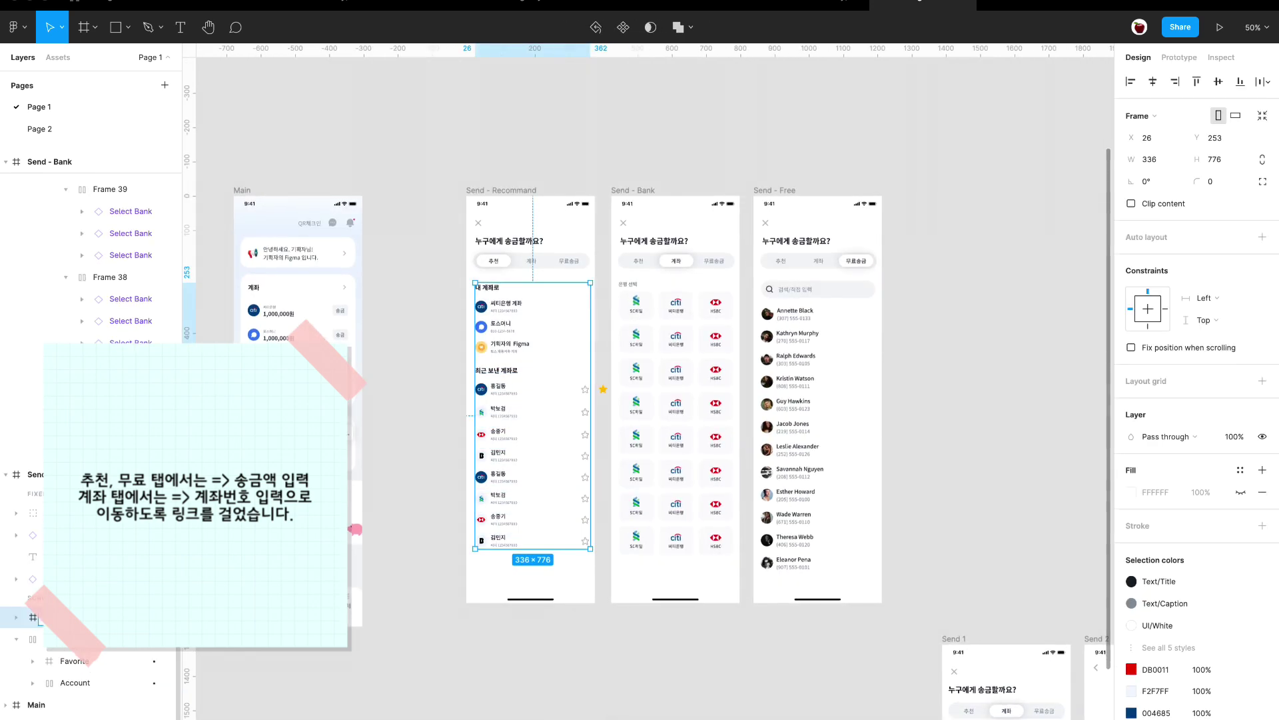
# Wrap the twelve contact rows of Send - Free in one frame named List.
pyautogui.moveTo(833, 303); pyautogui.dragTo(760, 571)
pyautogui.rightClick(803, 362)
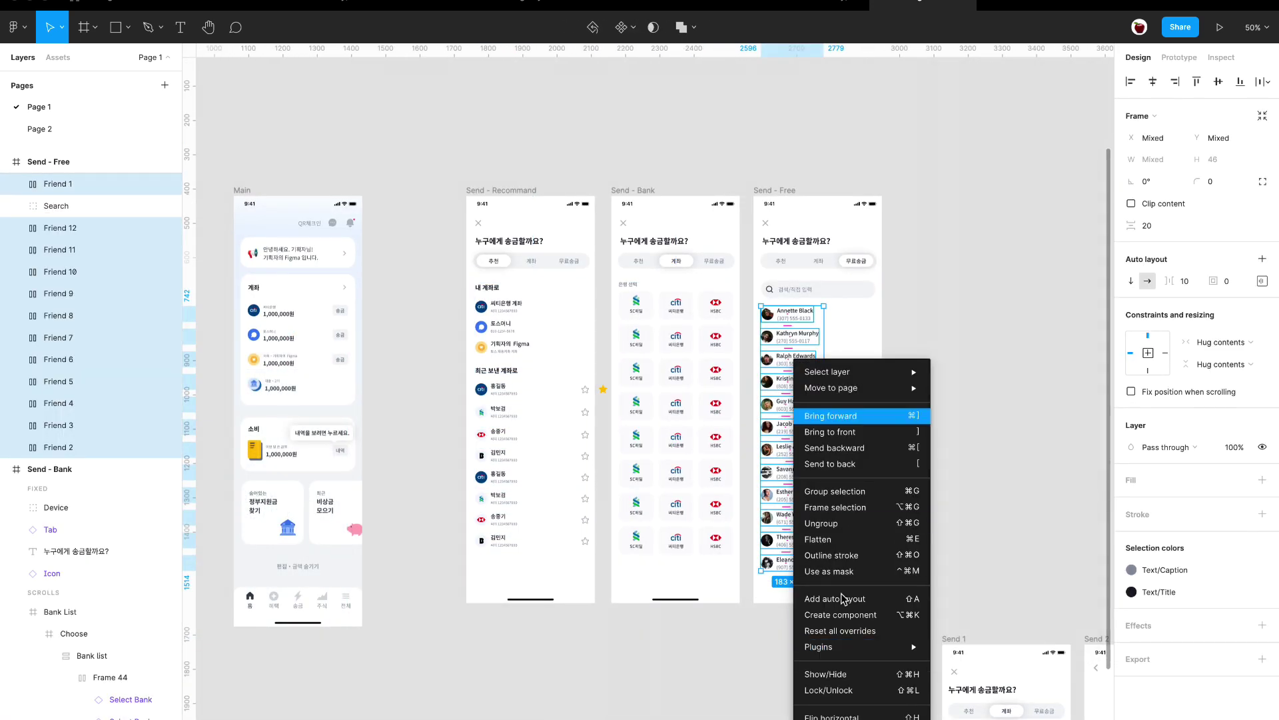
pyautogui.click(827, 504)
pyautogui.write('List')
pyautogui.press('Return')
# Examine the three Send screens alongside the Main and Send 1 frames.
pyautogui.hotkey('shift', '0')
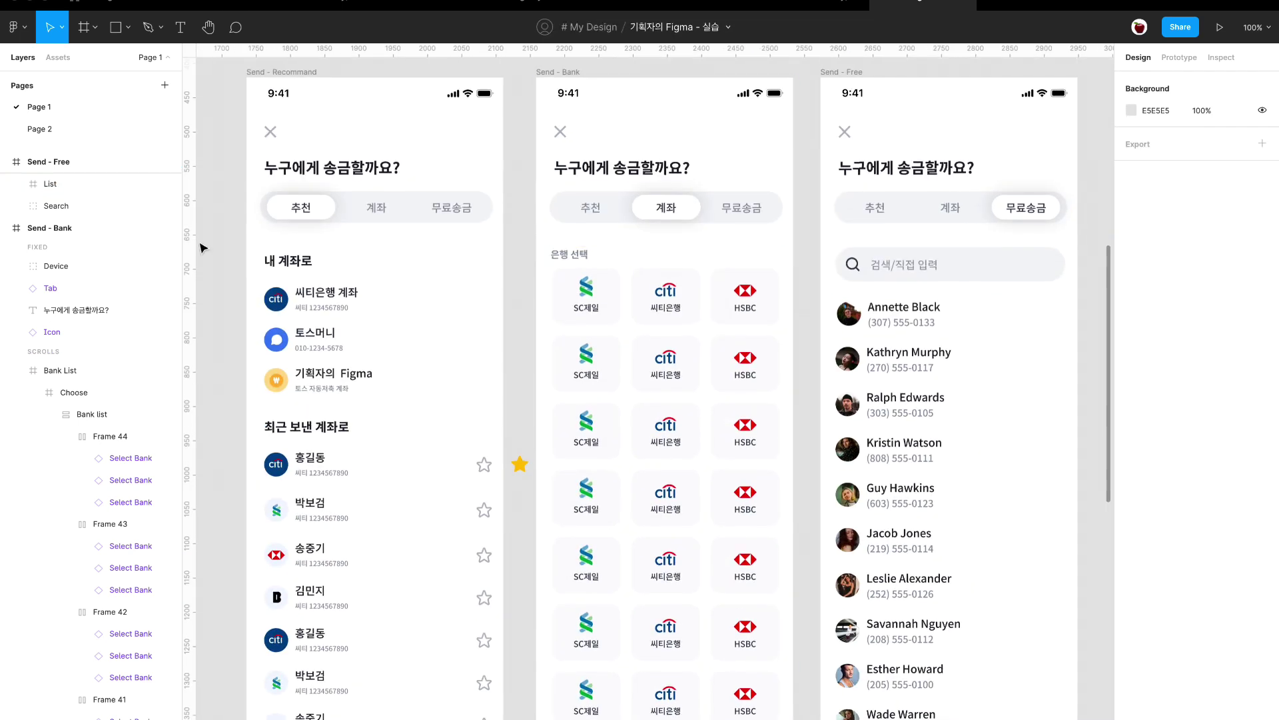
pyautogui.hscroll(-1, 528, 365)
pyautogui.hscroll(1, 1000, 376)
pyautogui.scroll(1, 1000, 376)
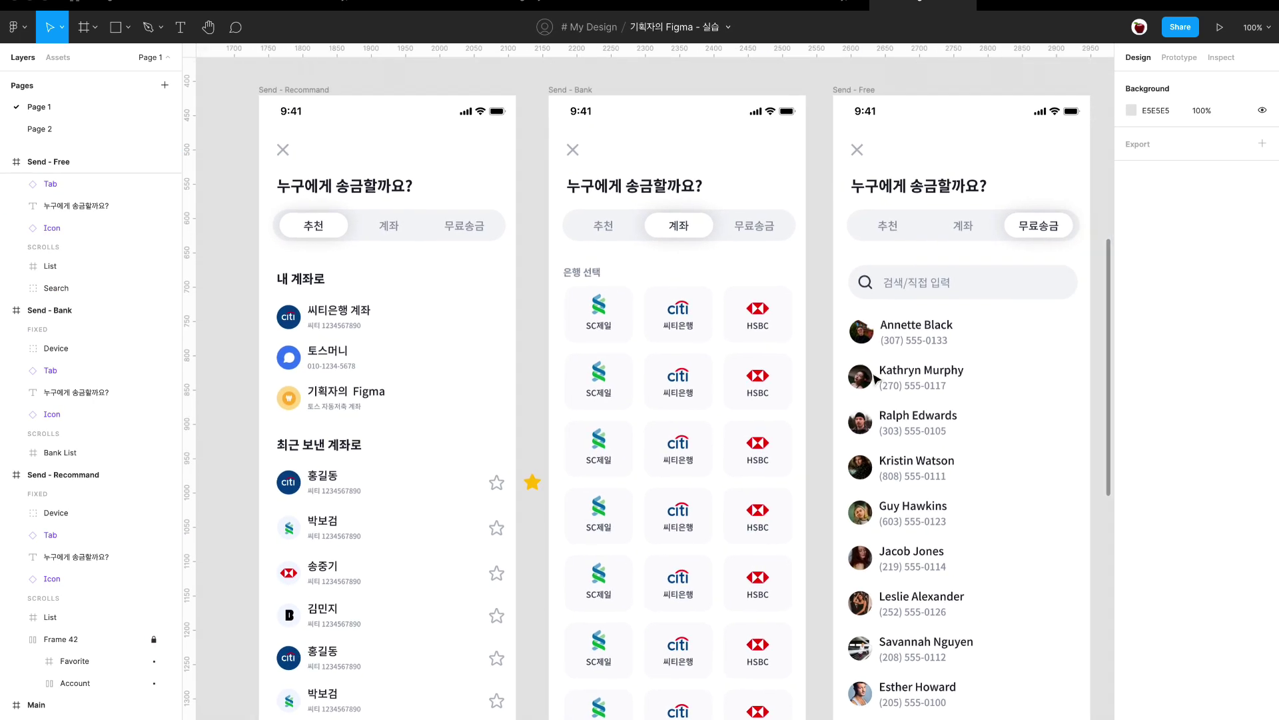
pyautogui.scroll(-1, 1008, 487)
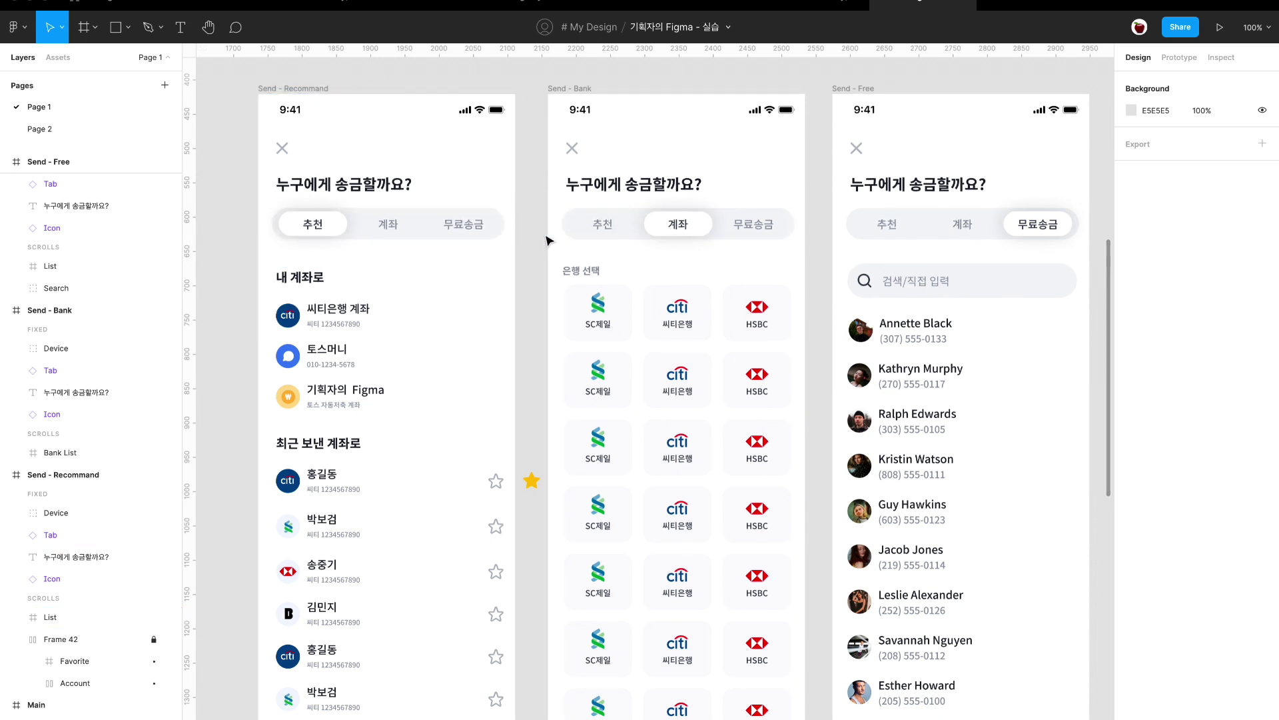
pyautogui.hotkey('ctrl', '-')
pyautogui.scroll(-3, 434, 658)
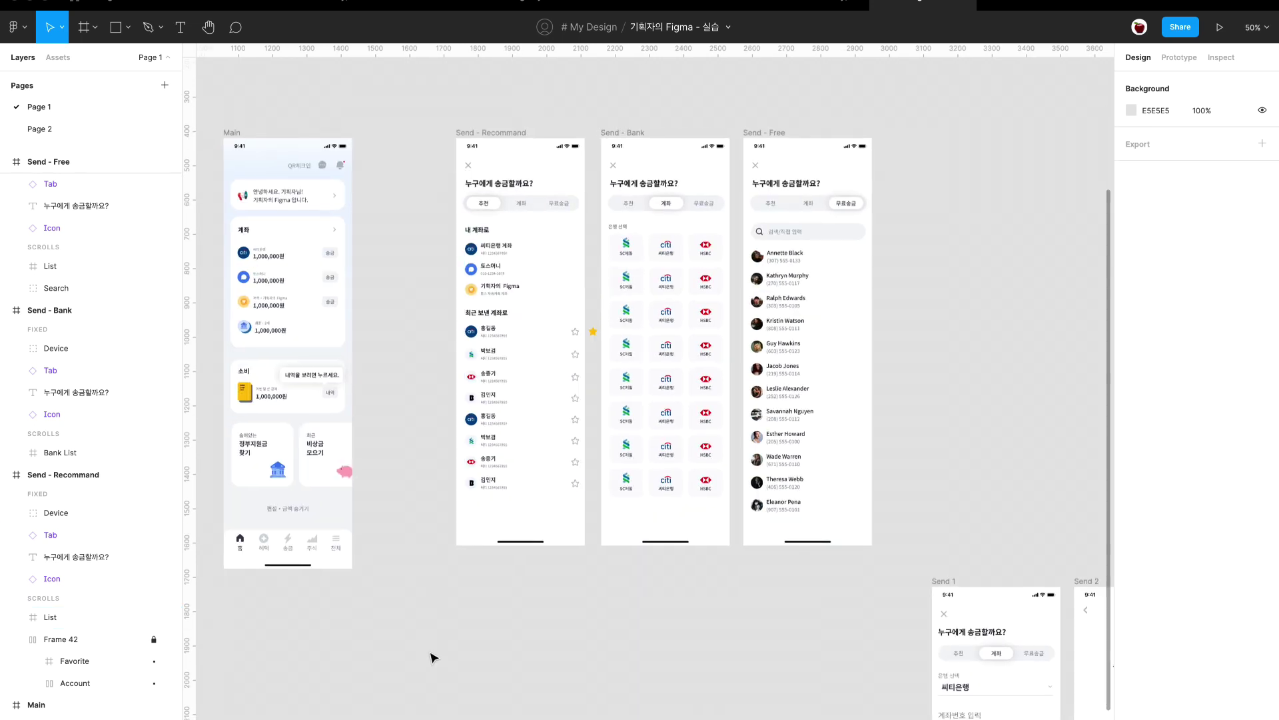
pyautogui.scroll(-1, 1102, 663)
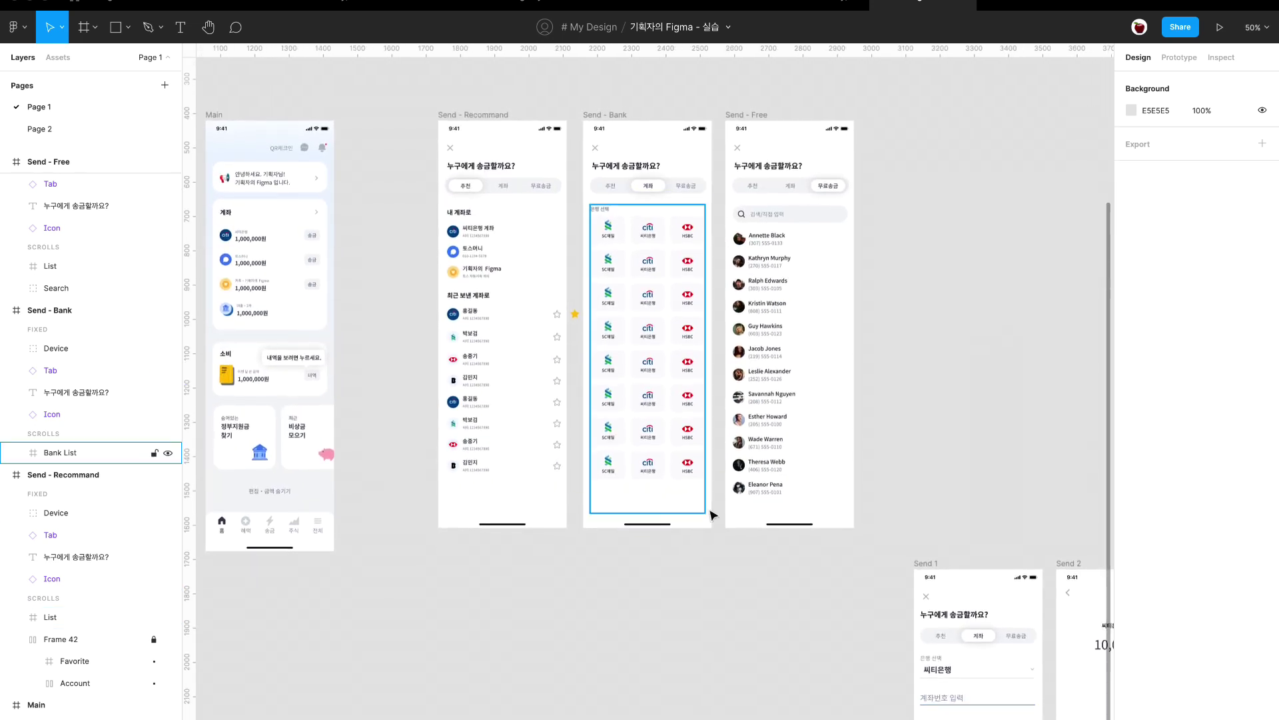
pyautogui.hscroll(-1, 775, 611)
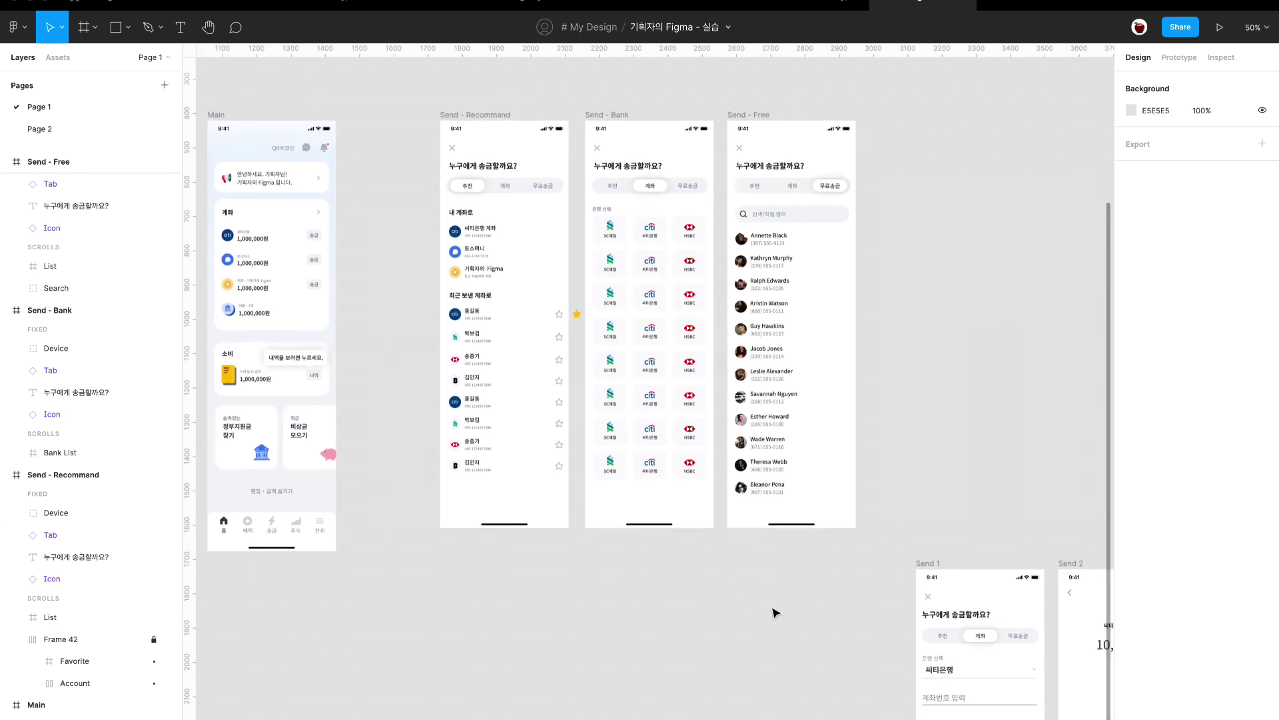
# Shorten the Send - Recommand, Send - Bank and Send - Free frames together to a height of about 821.
pyautogui.click(480, 114)
pyautogui.keyDown('shift'); pyautogui.click(609, 115); pyautogui.keyUp('shift')
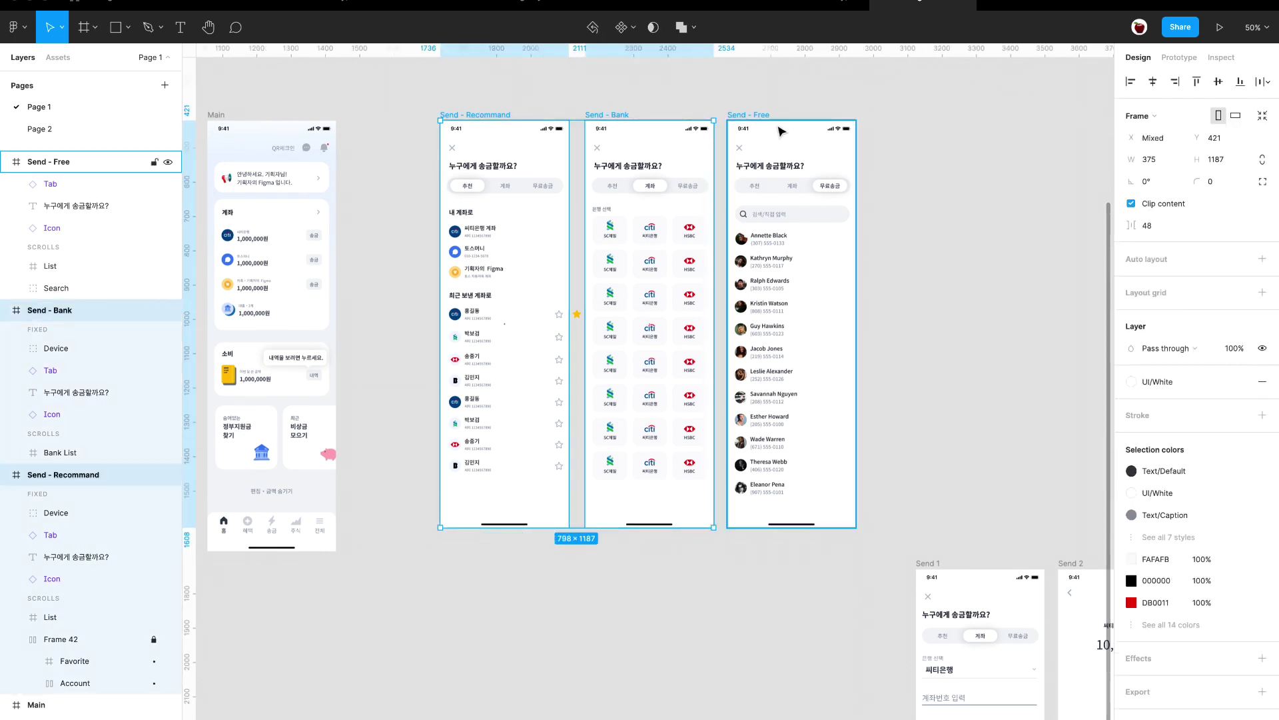
pyautogui.keyDown('shift'); pyautogui.click(753, 116); pyautogui.keyUp('shift')
pyautogui.scroll(1, 755, 118)
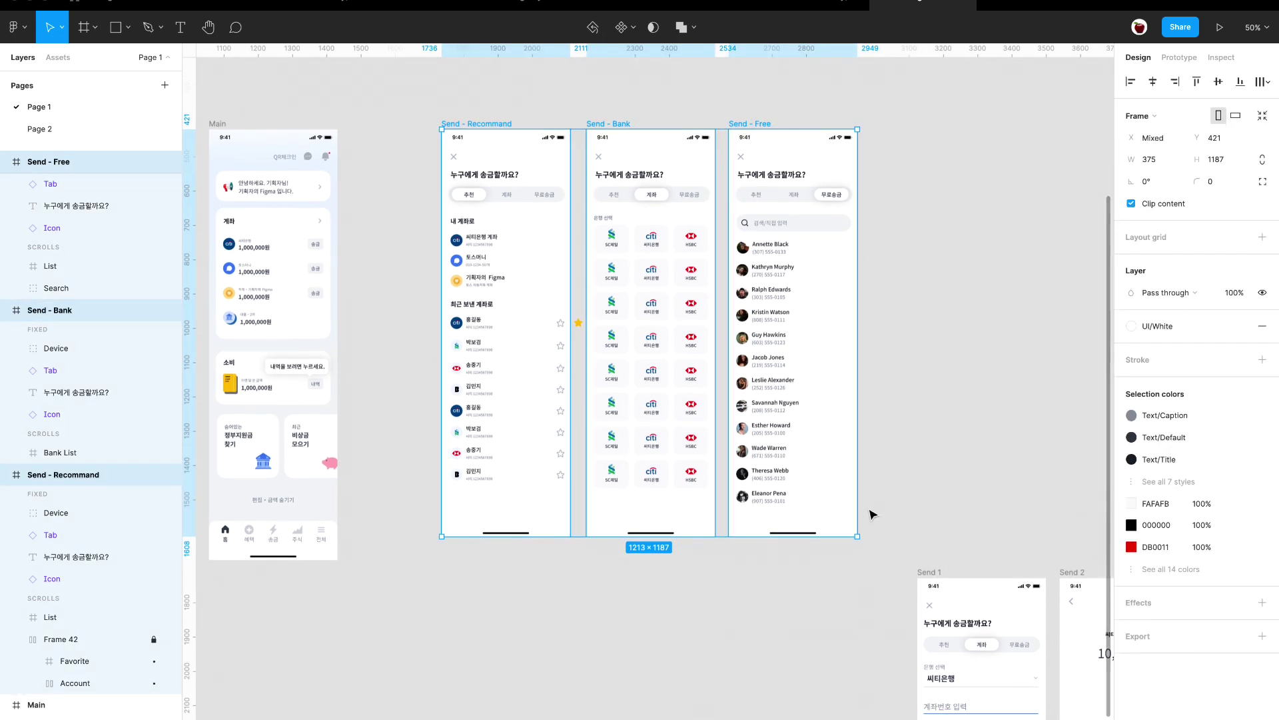
pyautogui.moveTo(743, 538); pyautogui.dragTo(743, 413)
pyautogui.hscroll(2, 321, 472)
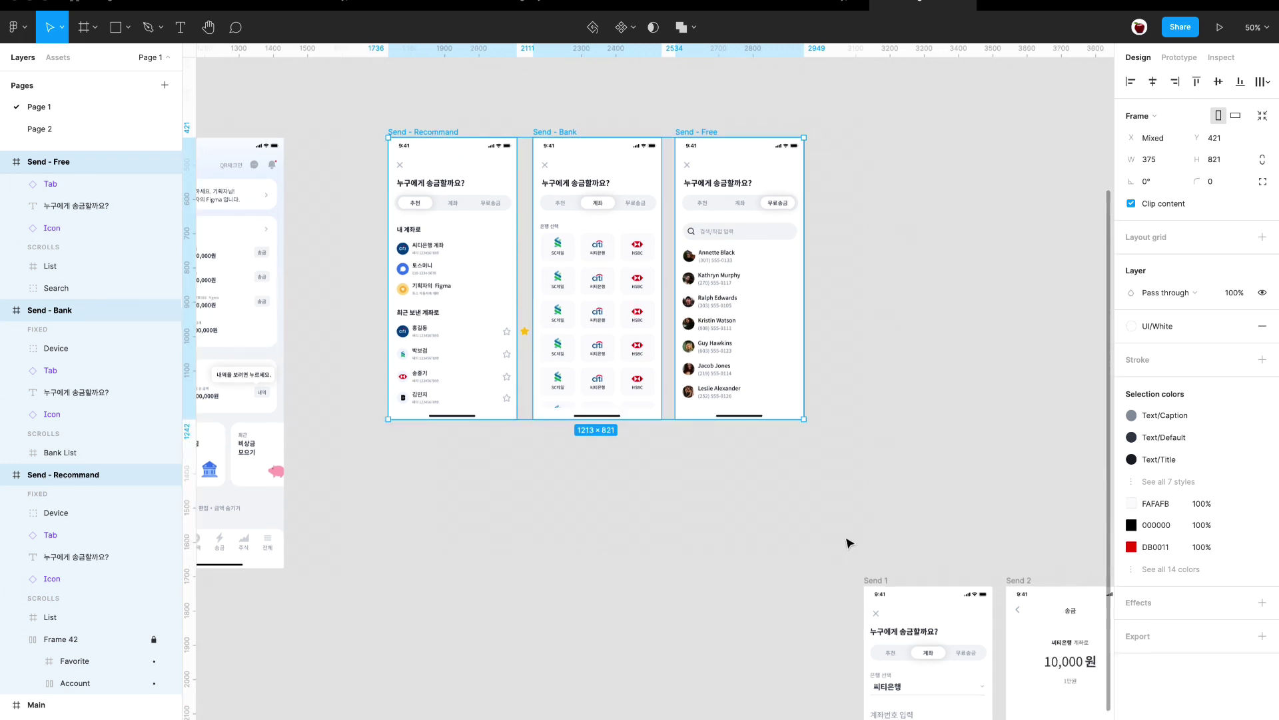
pyautogui.click(855, 463)
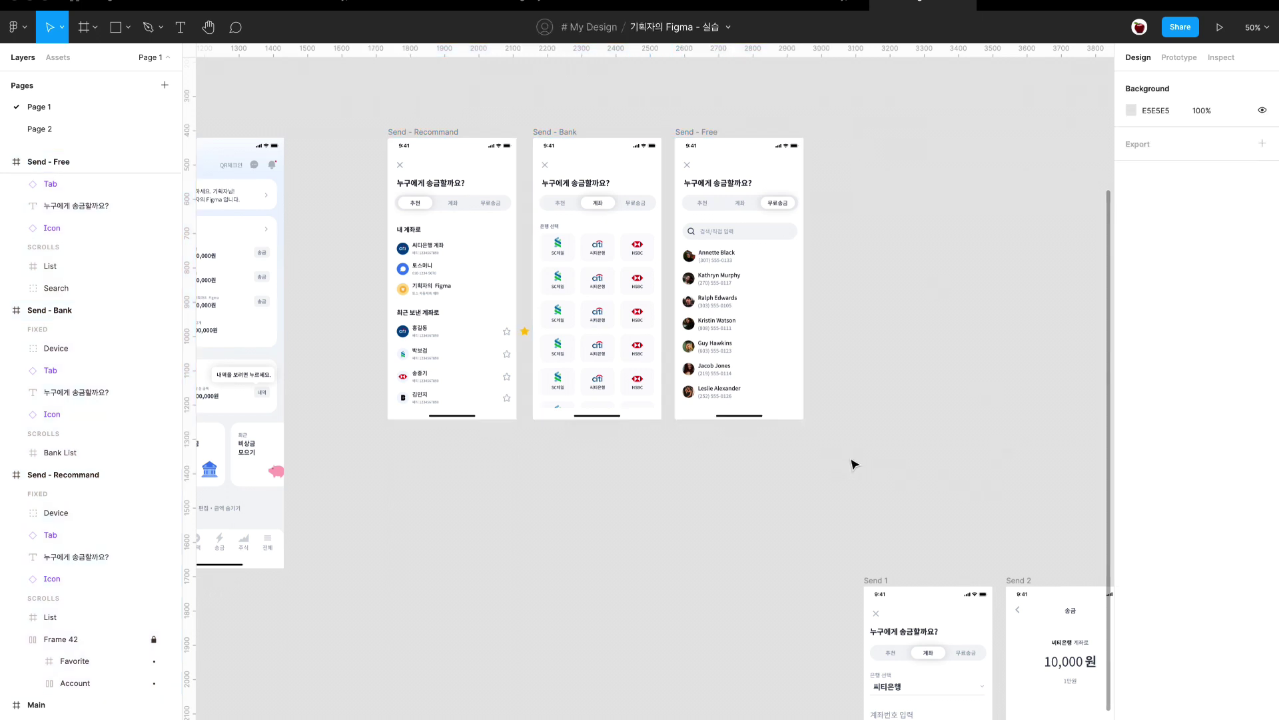
# Set the overflow scrolling of the list frames in Send - Recommand, Send - Bank and Send - Free to Vertical scrolling.
pyautogui.click(442, 268)
pyautogui.press('Escape')
pyautogui.click(446, 312)
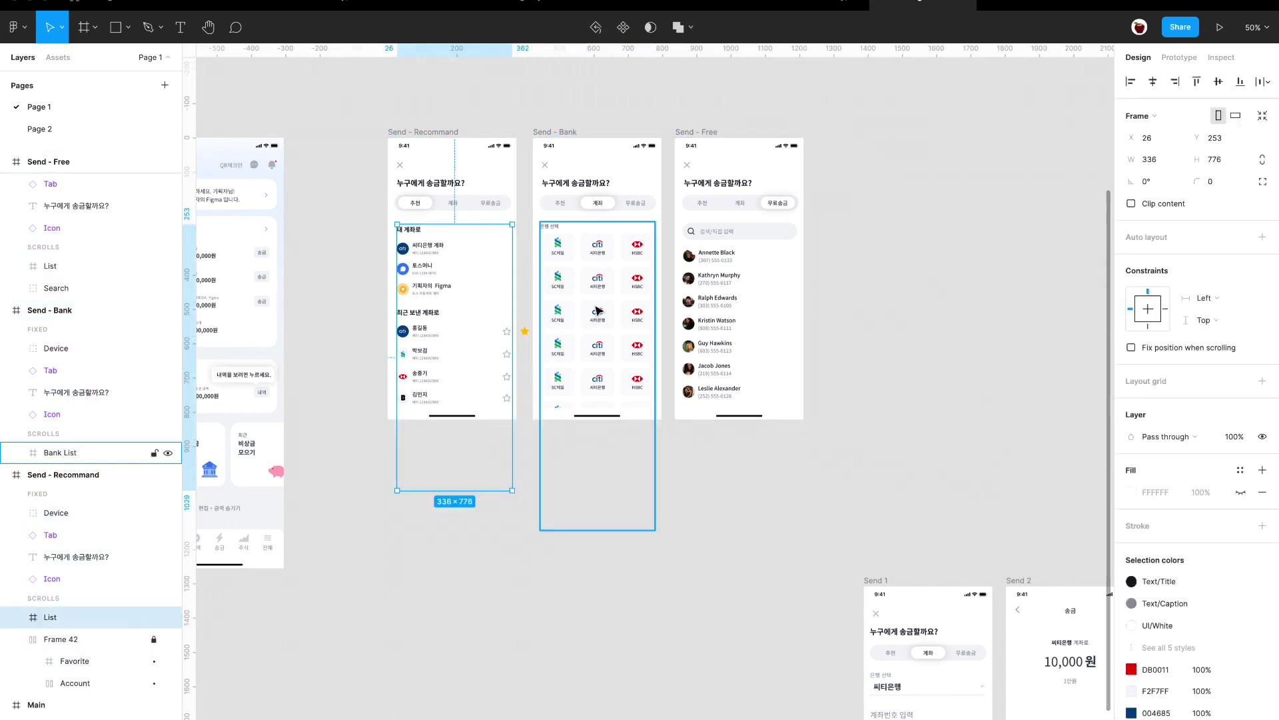
pyautogui.keyDown('shift'); pyautogui.click(597, 310); pyautogui.keyUp('shift')
pyautogui.hotkey('shift', 'e')
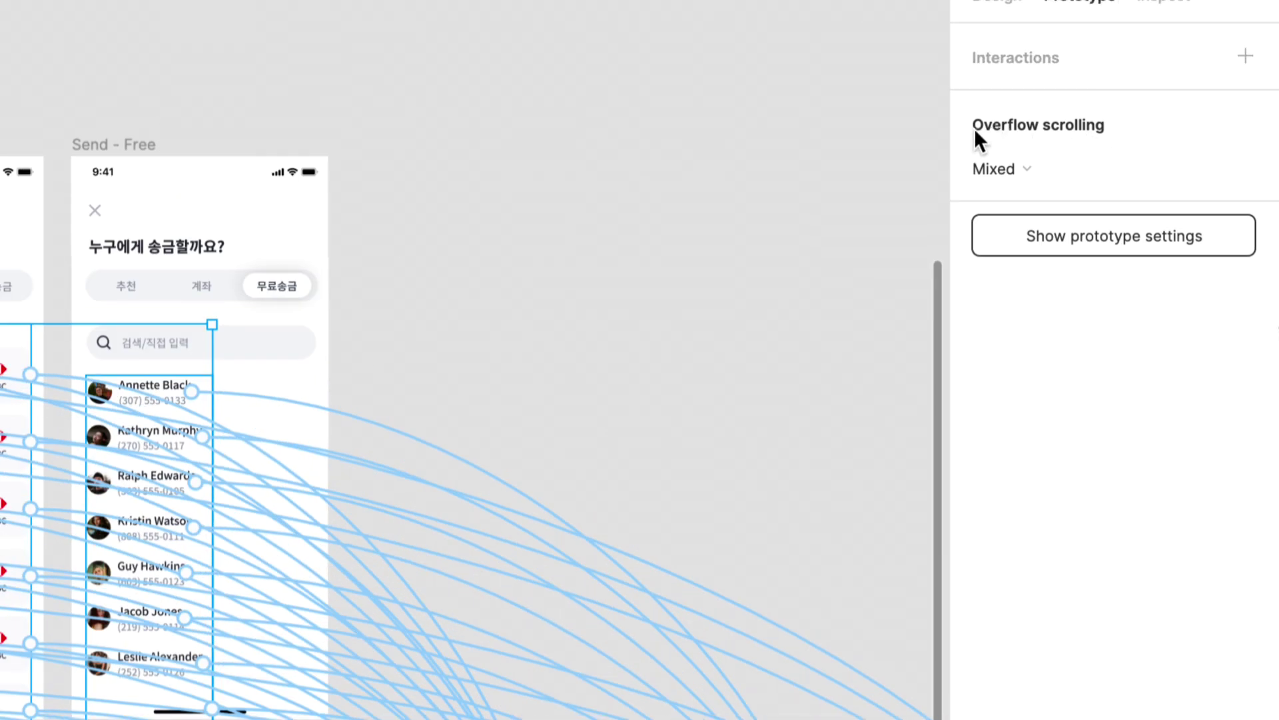
pyautogui.click(1003, 169)
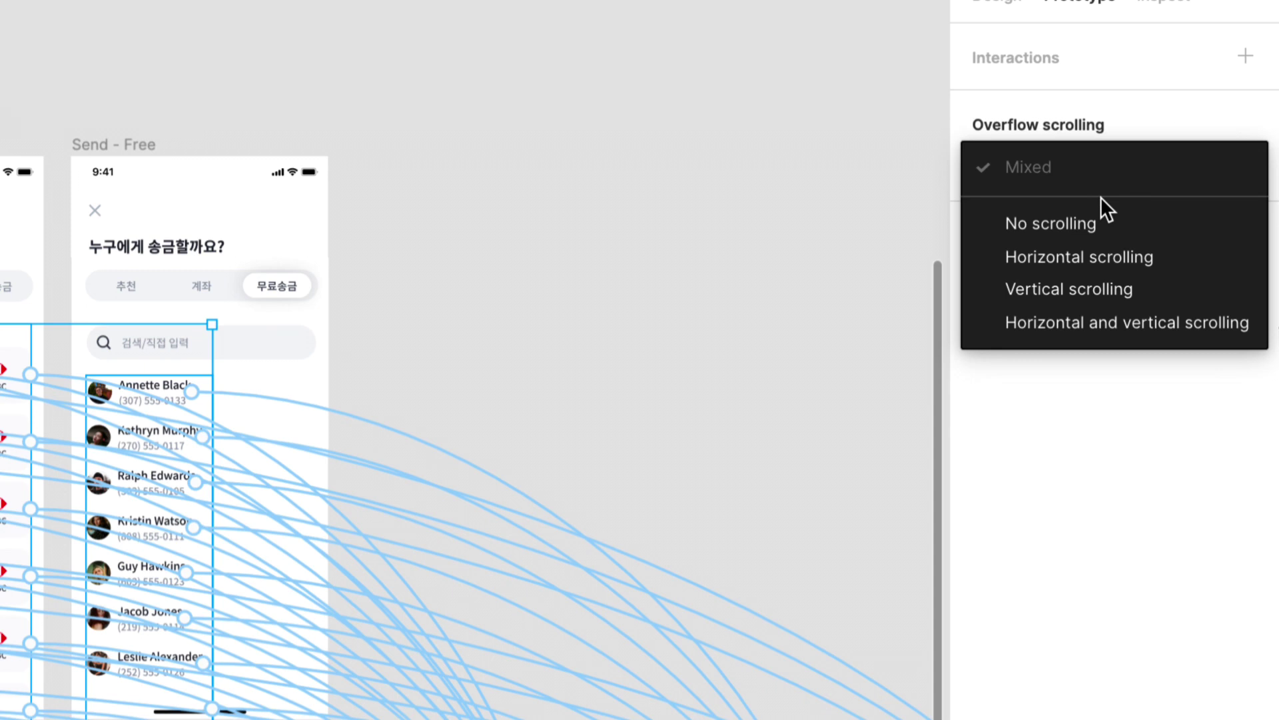
pyautogui.click(1067, 280)
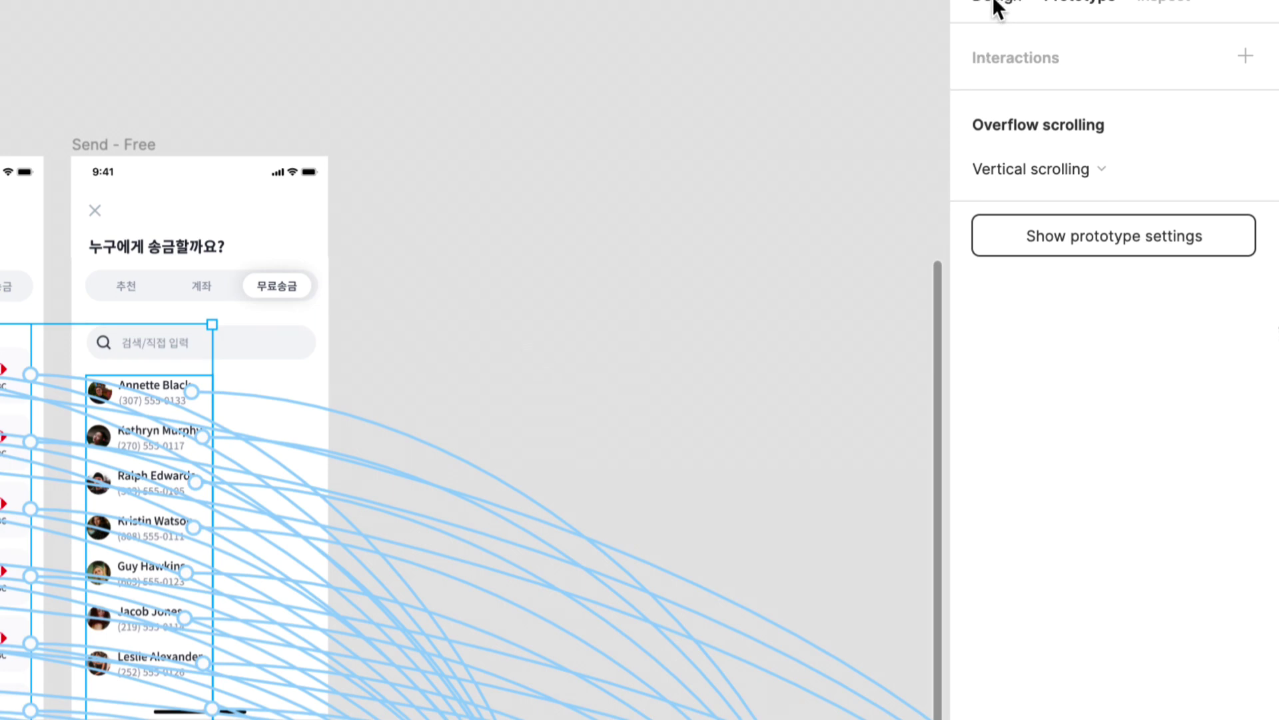
# Shorten the three list frames together to an overall selection height of about 543 so they end within their Send screens.
pyautogui.scroll(-3, 506, 333)
pyautogui.hscroll(-5, 507, 333)
pyautogui.scroll(-3, 486, 337)
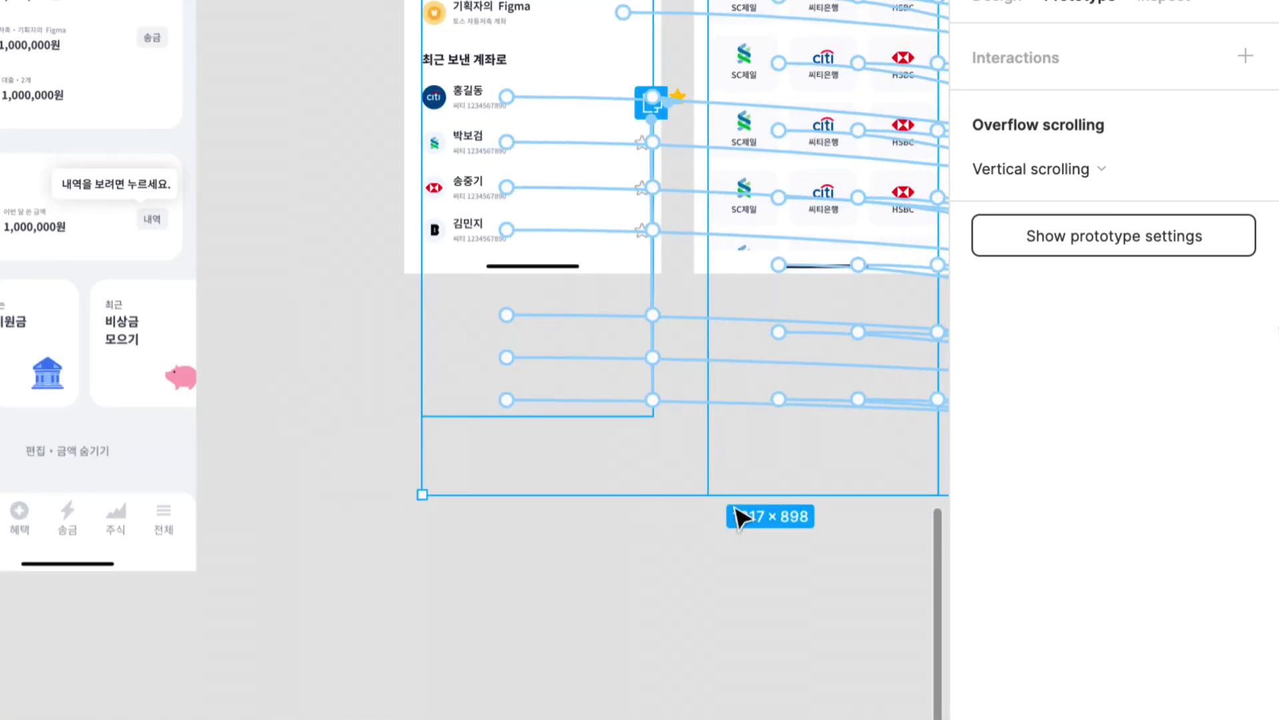
pyautogui.hscroll(5, 737, 515)
pyautogui.scroll(3, 766, 523)
pyautogui.hscroll(-5, 800, 533)
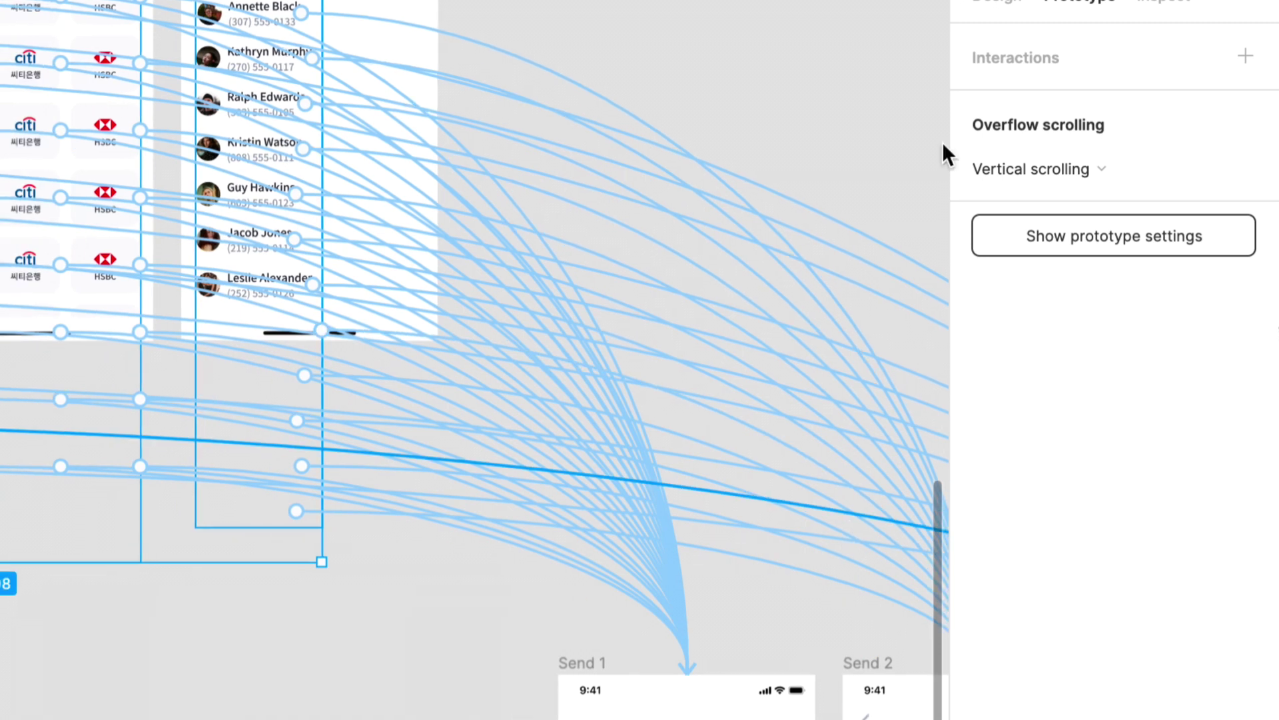
pyautogui.hotkey('alt', '8')
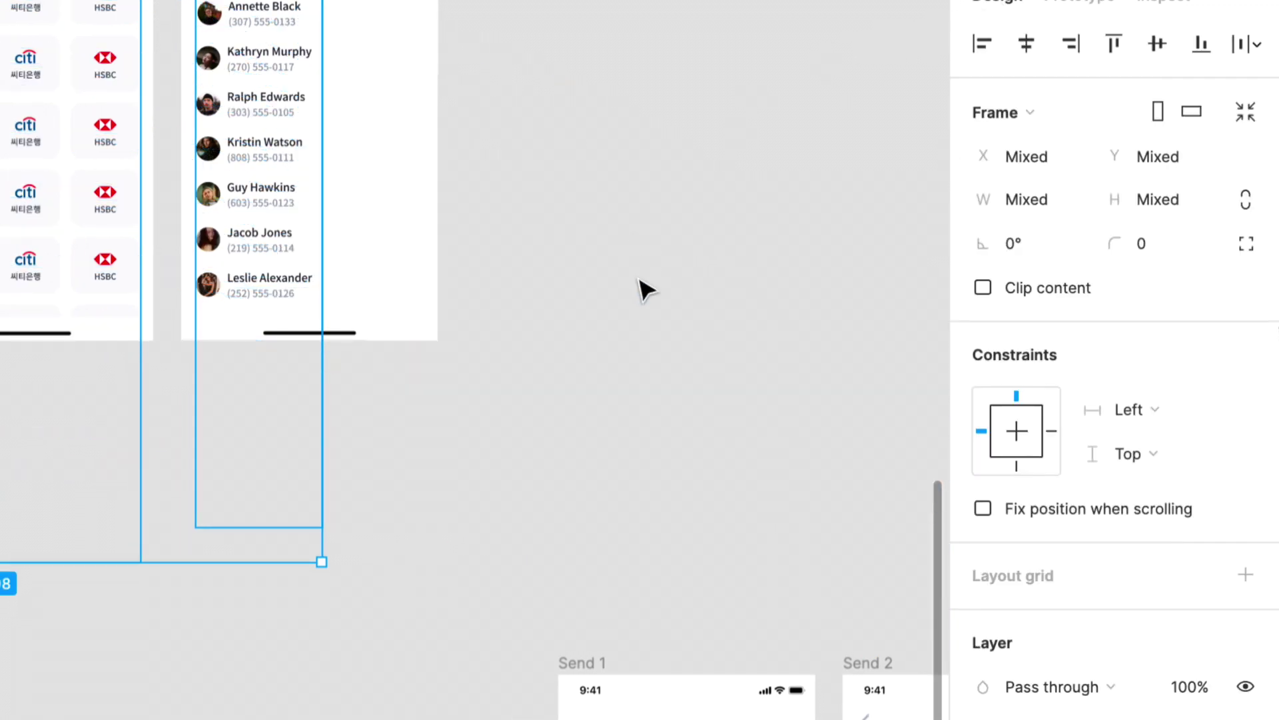
pyautogui.hscroll(-10, 641, 290)
pyautogui.hscroll(5, 641, 289)
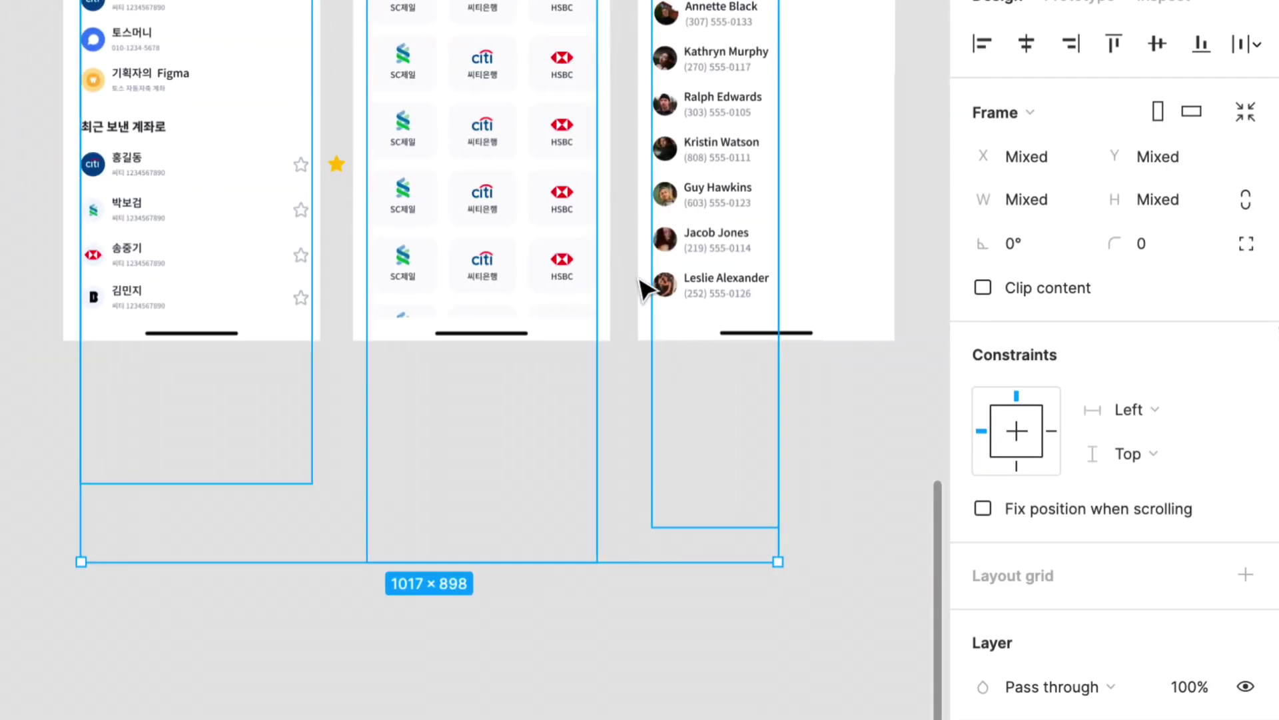
pyautogui.moveTo(557, 555); pyautogui.dragTo(585, 324)
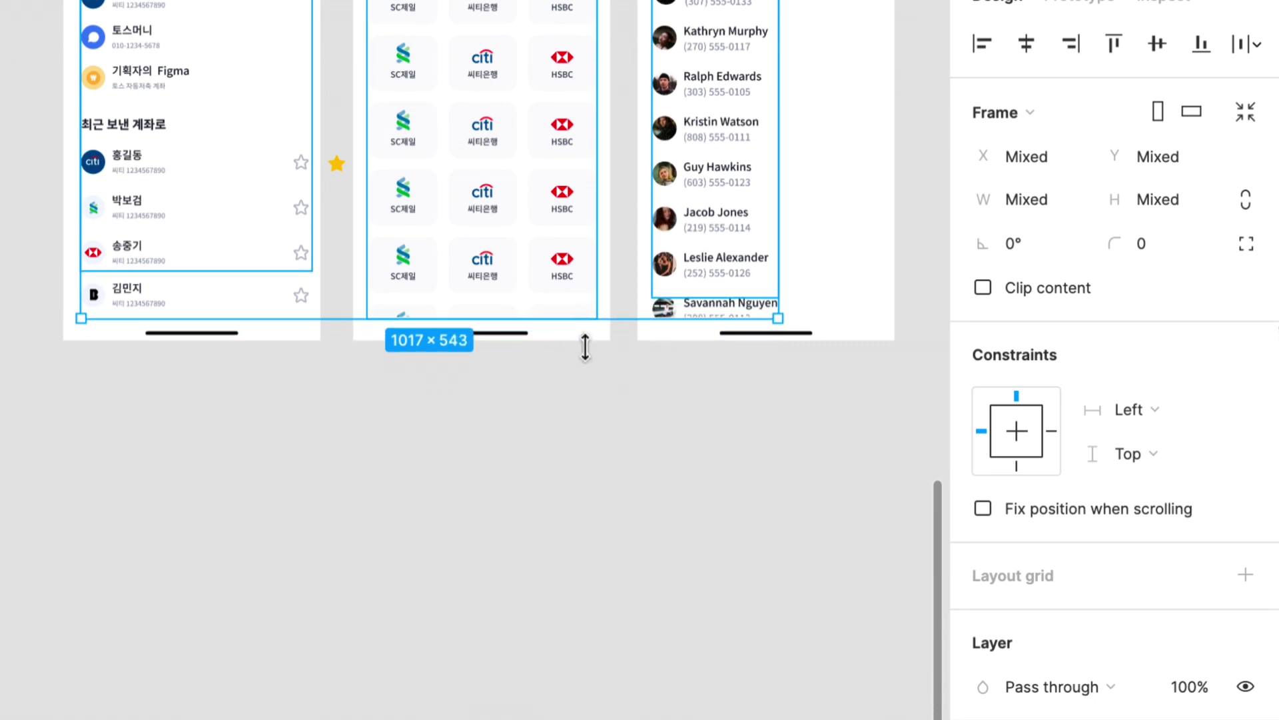
pyautogui.click(654, 543)
# Run the prototype in presentation view to check the scrollable Send lists.
pyautogui.scroll(10, 654, 542)
pyautogui.scroll(-10, 654, 542)
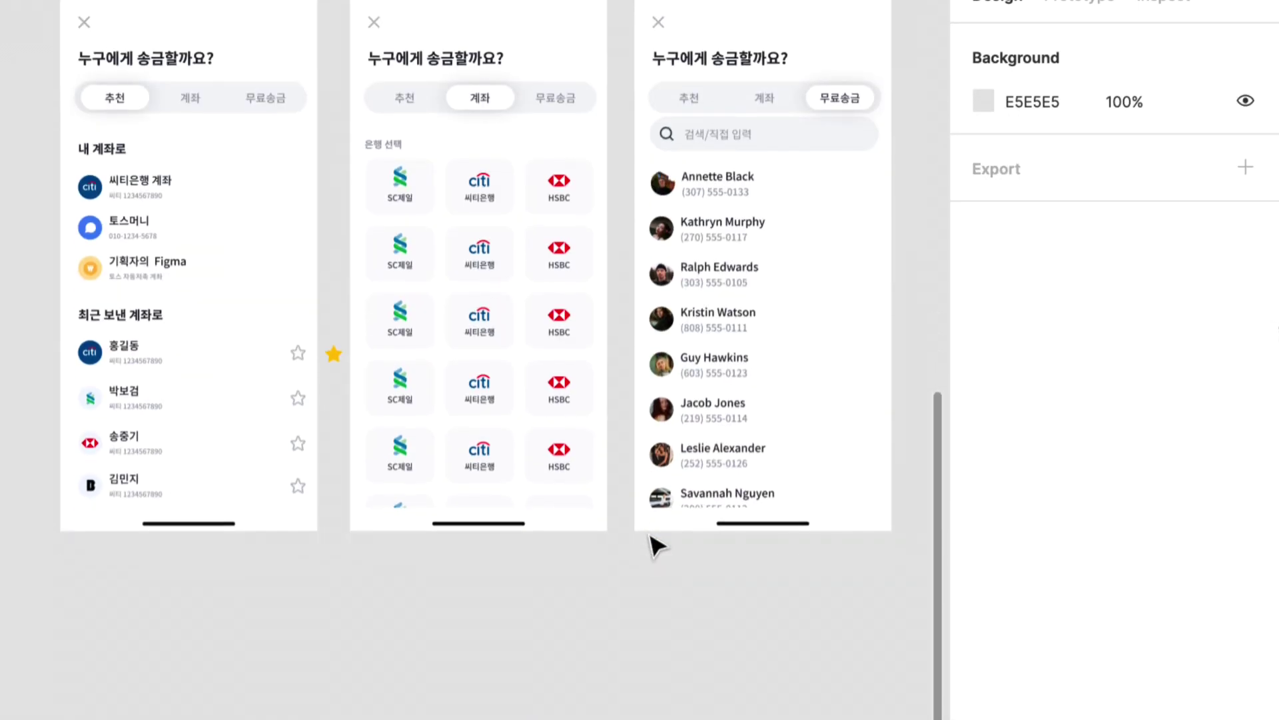
pyautogui.click(1228, 34)
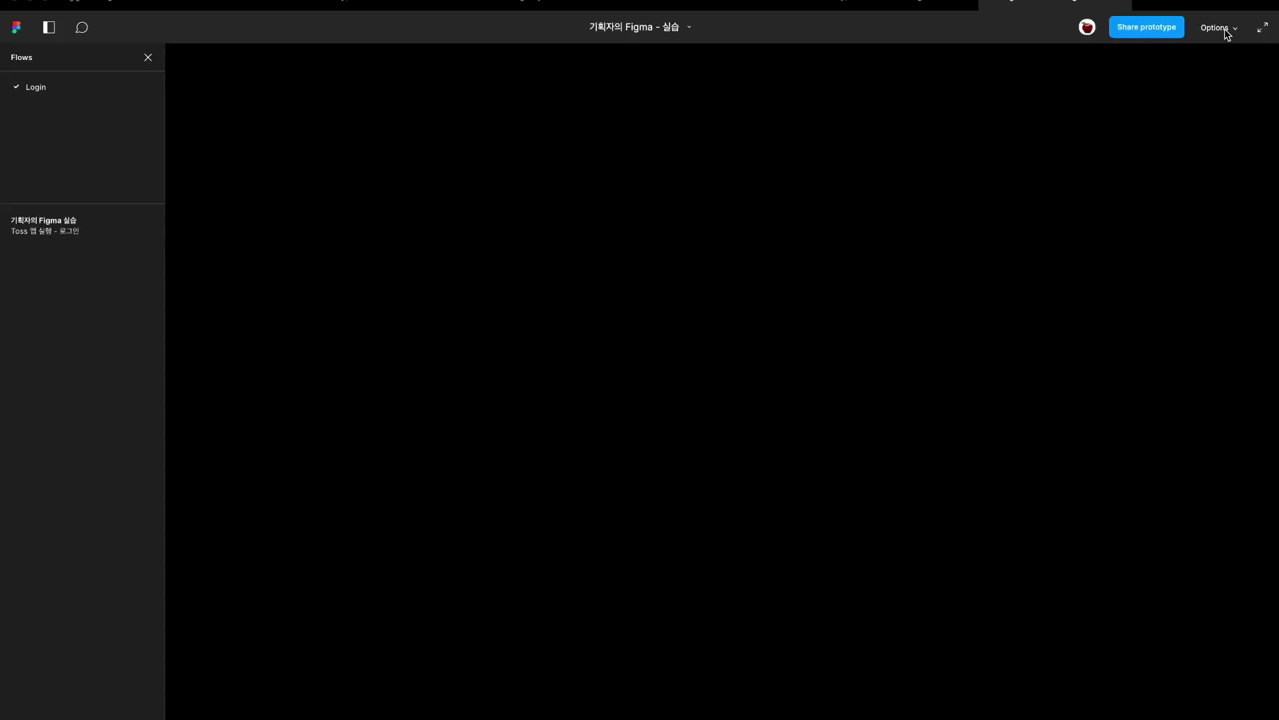
pyautogui.scroll(-1, 740, 507)
pyautogui.scroll(-1, 722, 467)
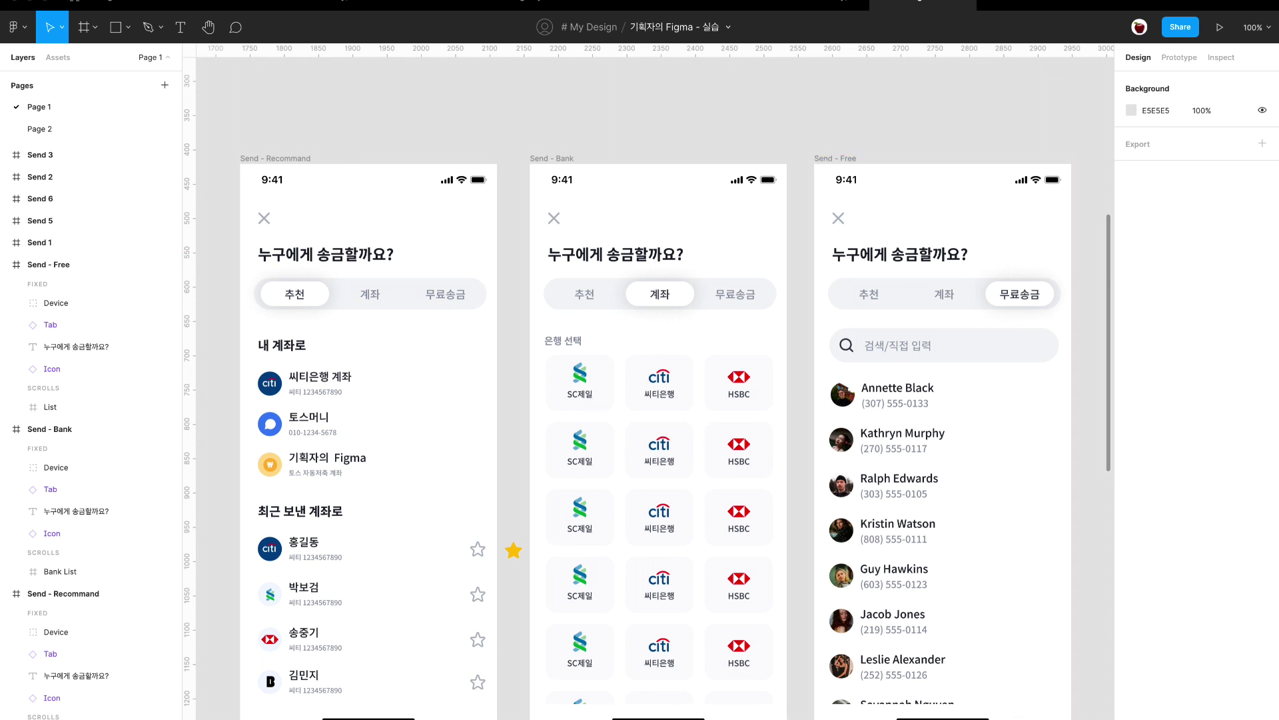
# Examine the Main screen's transfer buttons and bottom navigation alongside the three Send screens.
pyautogui.scroll(3, 751, 91)
pyautogui.scroll(-3, 751, 91)
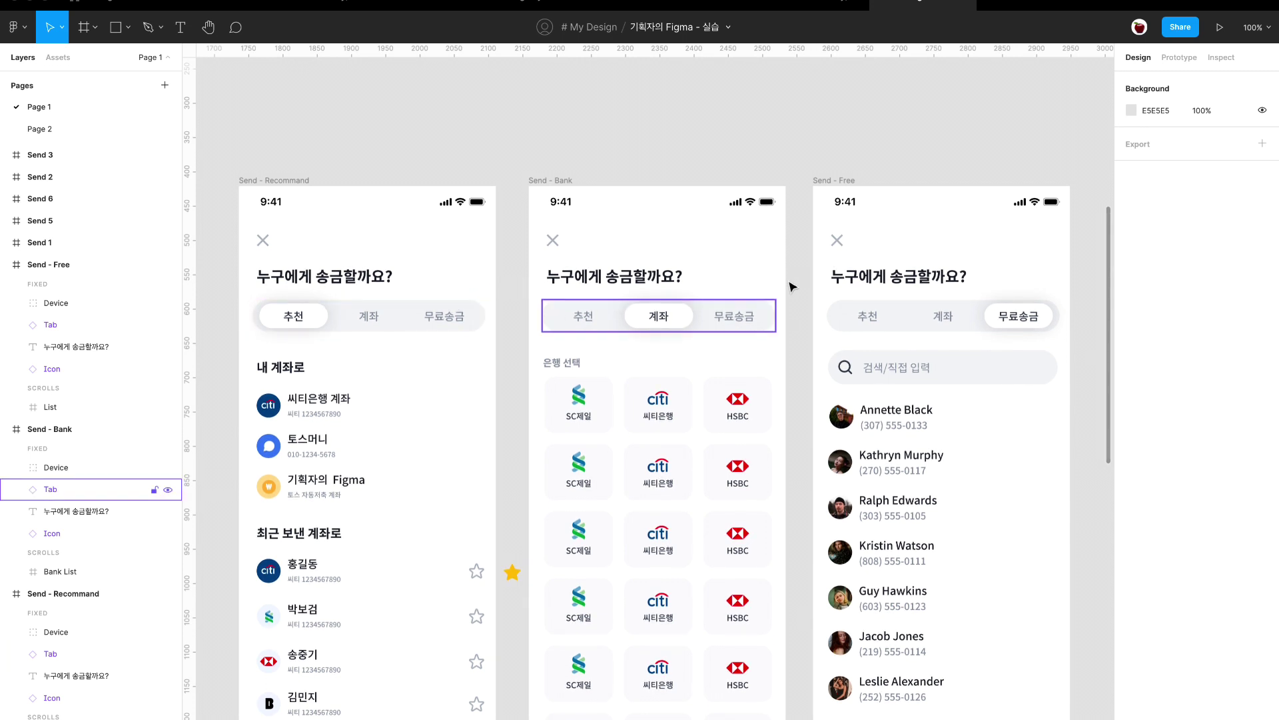
pyautogui.hscroll(-10, 442, 96)
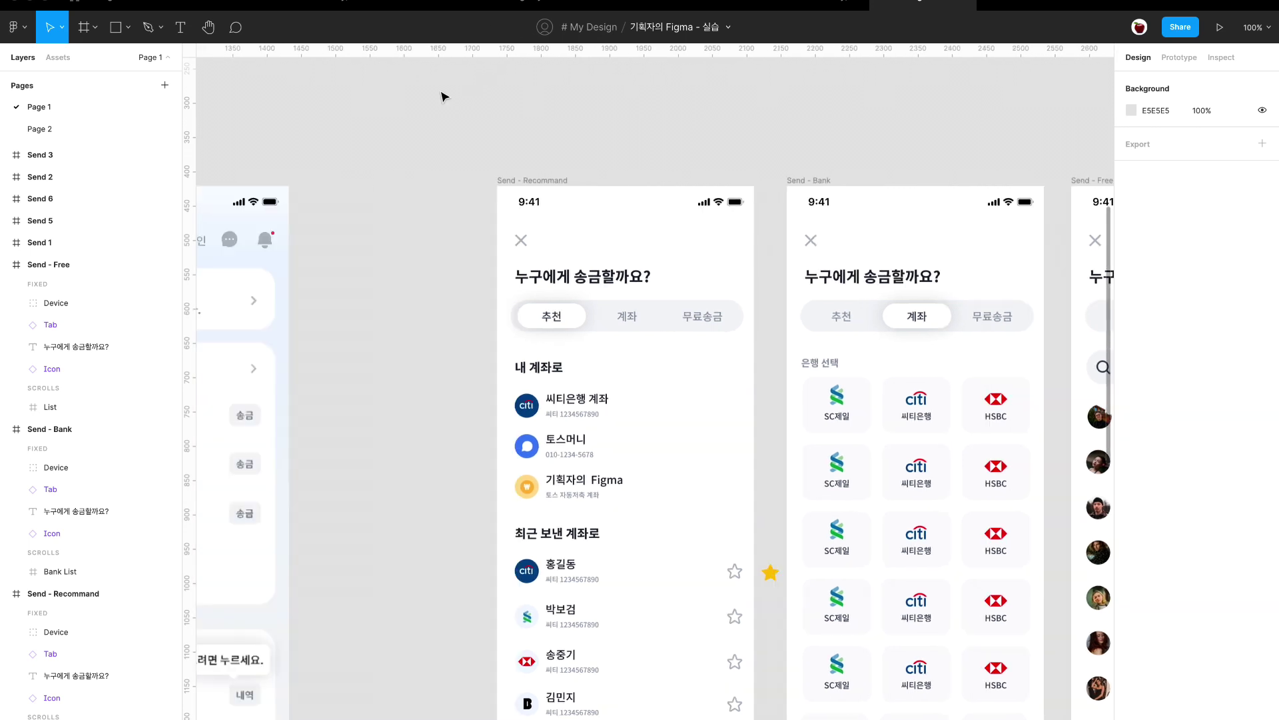
pyautogui.scroll(-3, 443, 96)
pyautogui.hscroll(2, 467, 120)
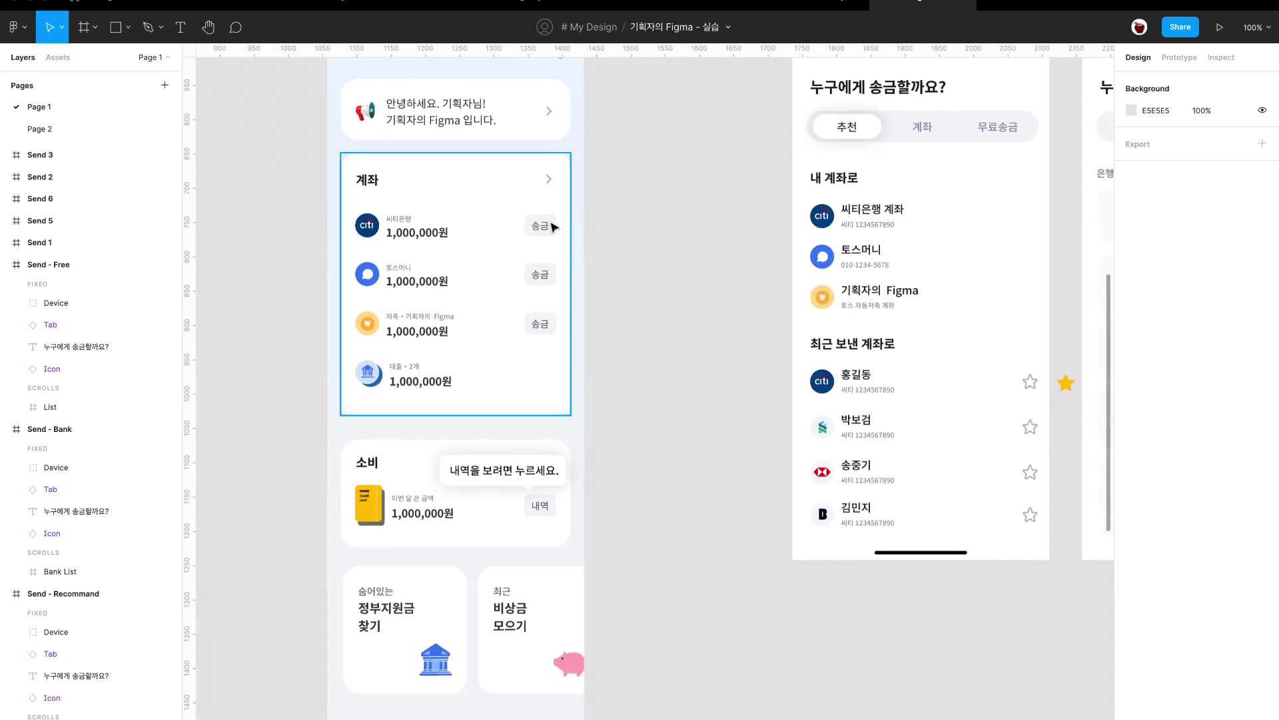
pyautogui.scroll(-4, 551, 223)
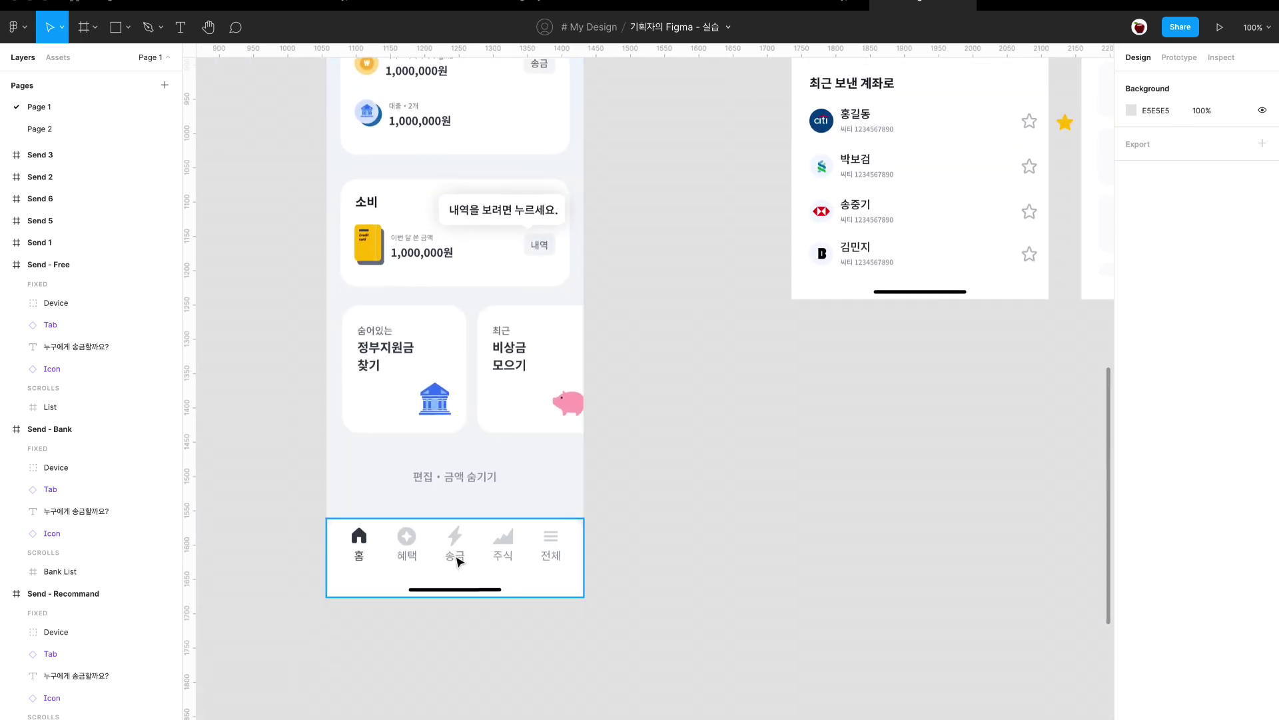
pyautogui.scroll(6, 712, 537)
pyautogui.hscroll(8, 727, 534)
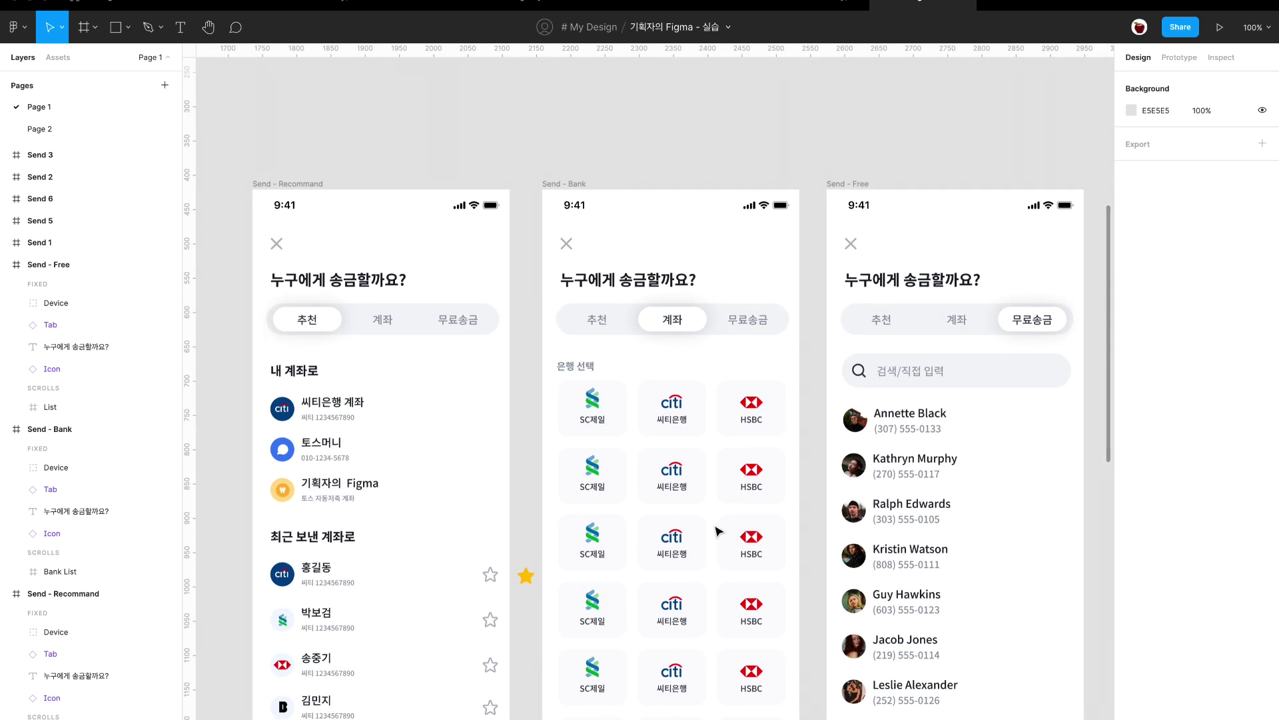
# Open the interaction details of the 무료송금 tab nested in the Send - Bank tab bar.
pyautogui.click(566, 184)
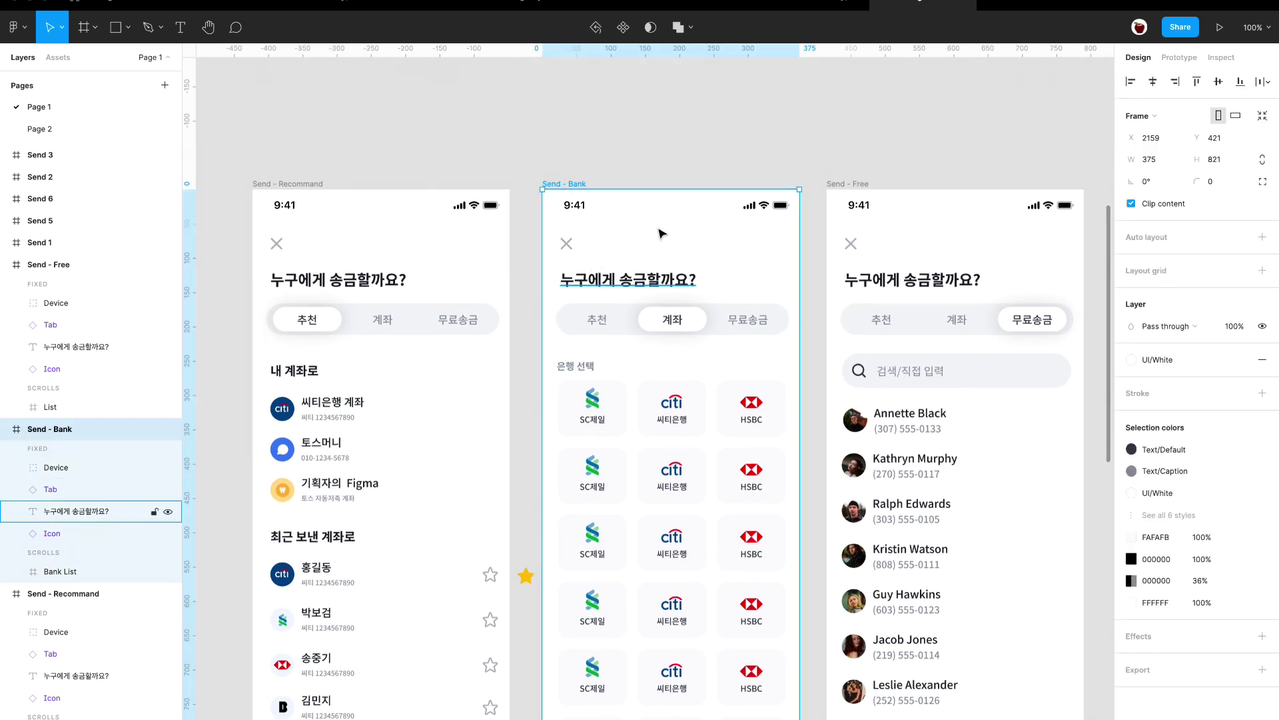
pyautogui.scroll(1, 637, 361)
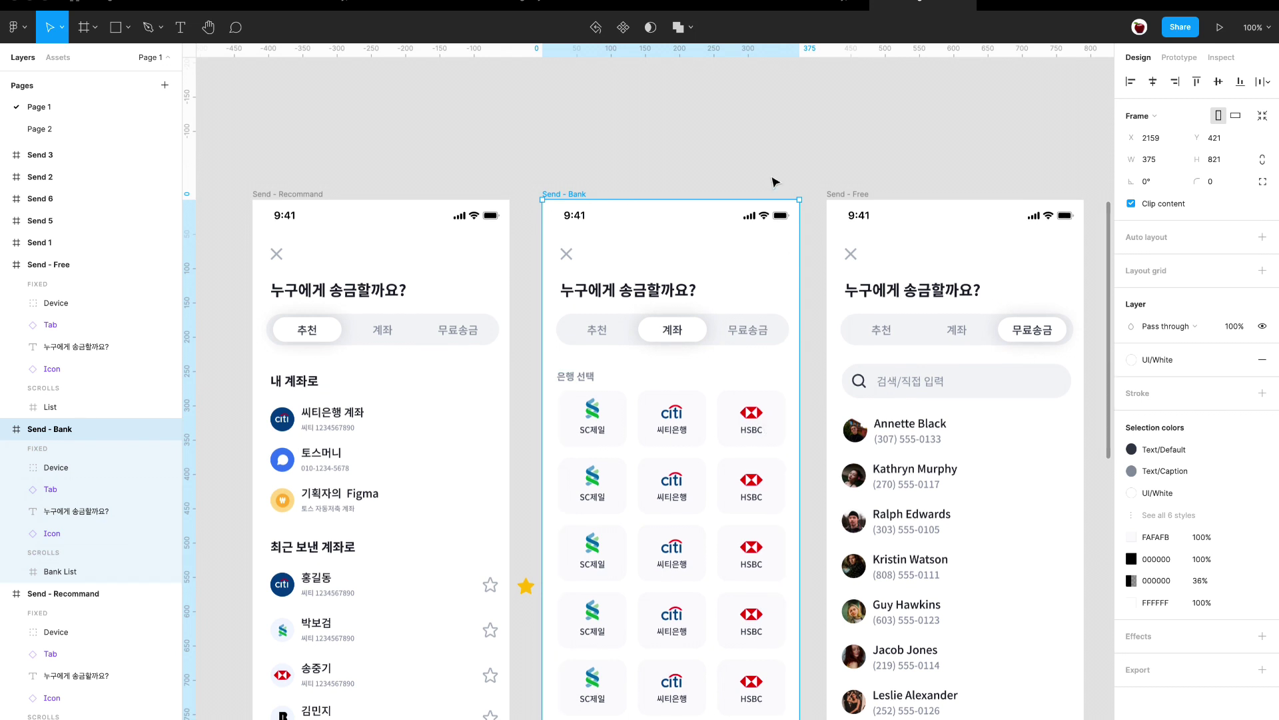
pyautogui.scroll(-2, 749, 199)
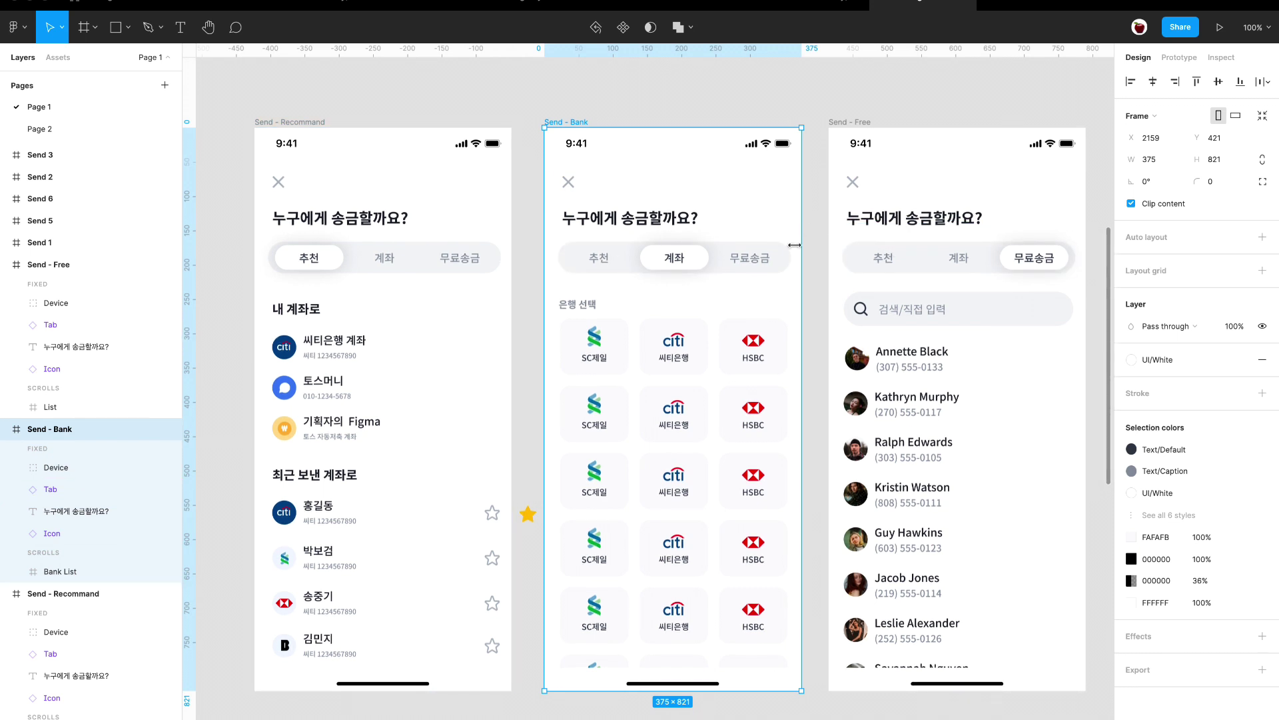
pyautogui.click(783, 265)
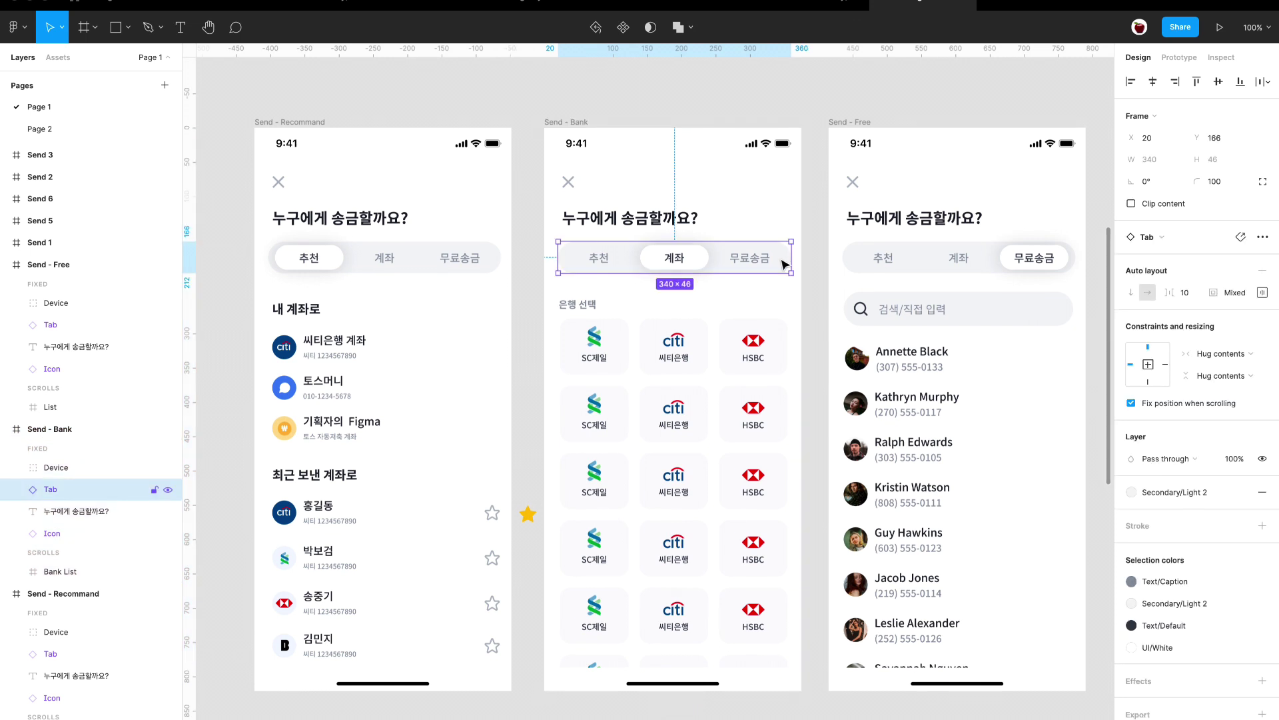
pyautogui.click(15, 490)
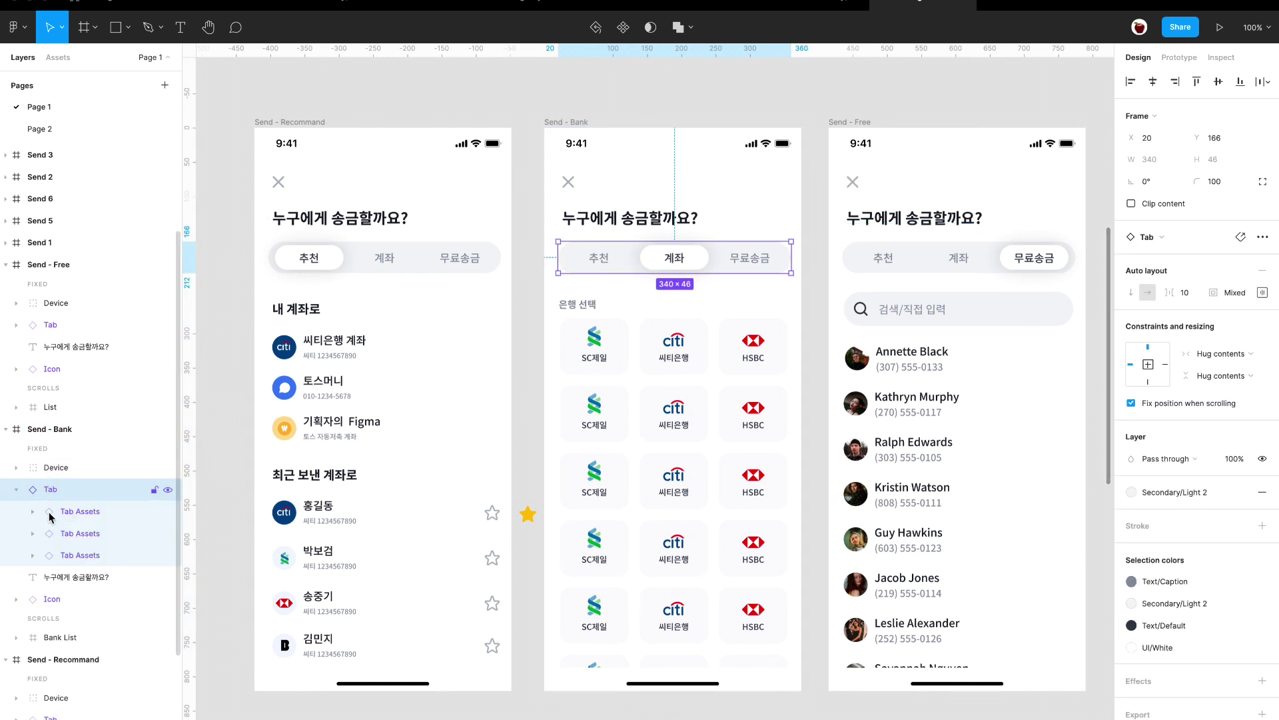
pyautogui.click(64, 518)
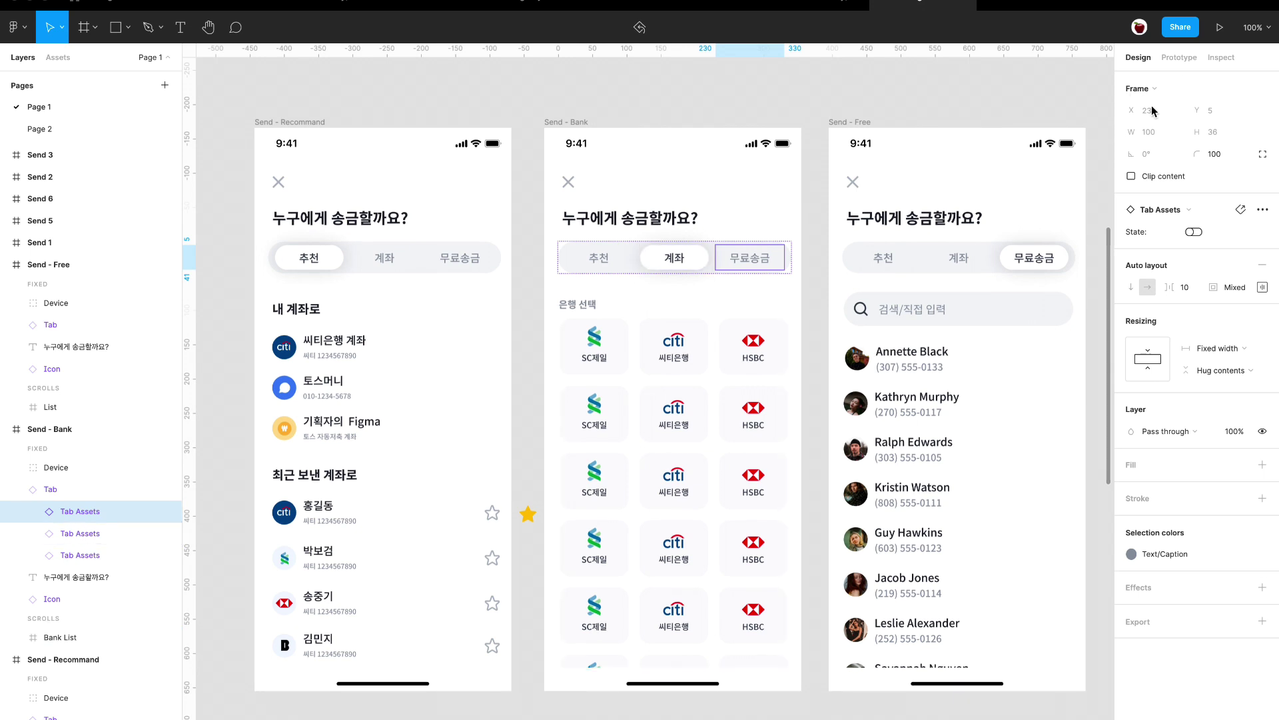
pyautogui.click(1184, 59)
pyautogui.click(1141, 112)
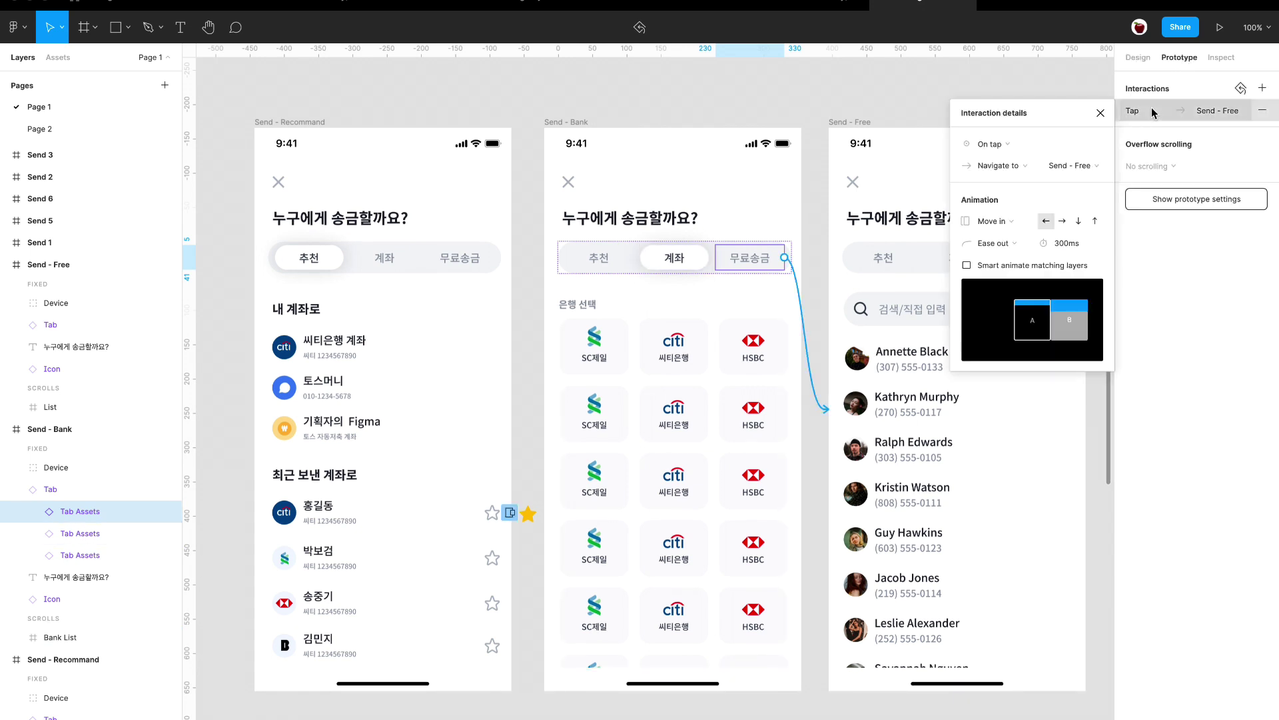
# Examine the action types and destination screens available for the 무료송금 tap interaction, and close its details.
pyautogui.click(999, 165)
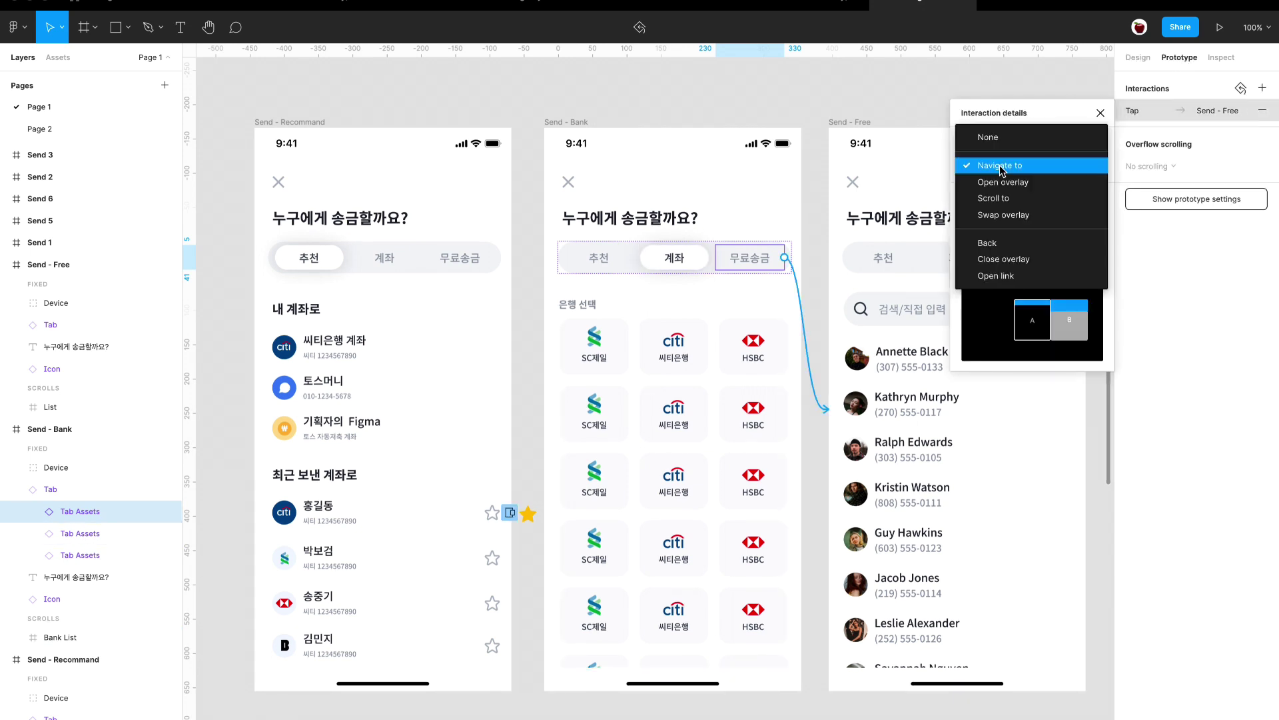
pyautogui.click(1045, 167)
pyautogui.click(1087, 166)
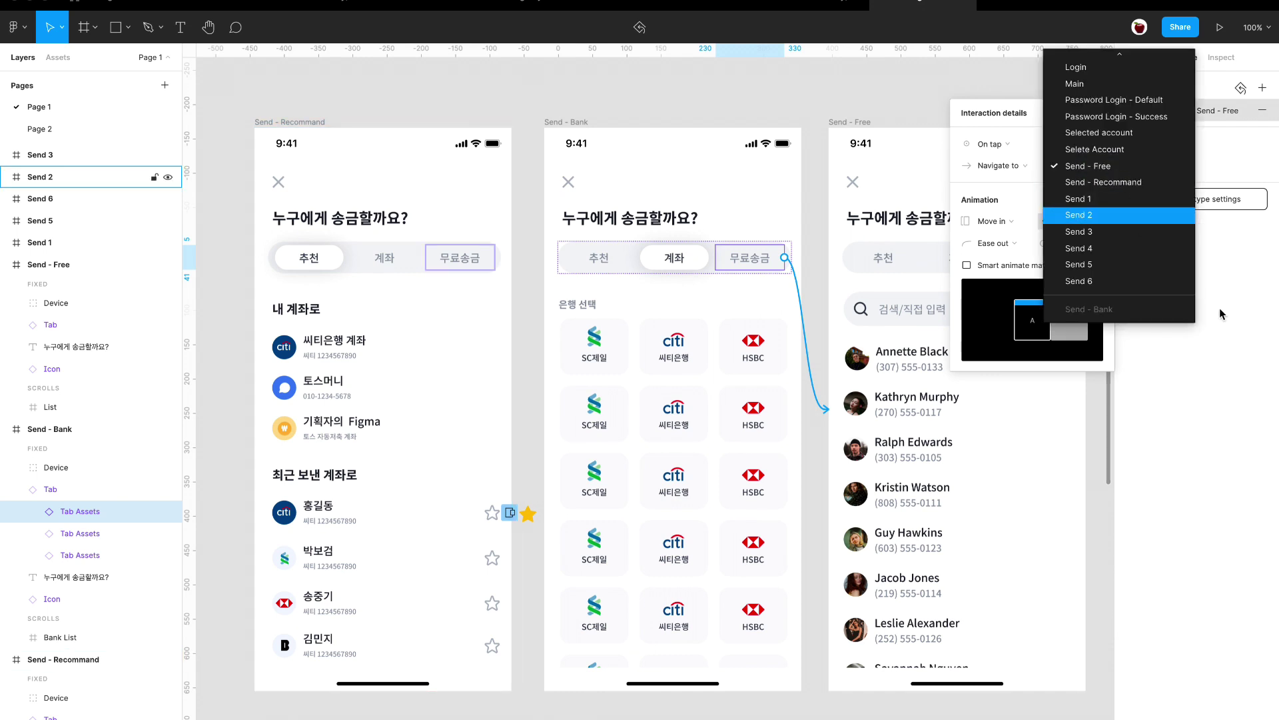
pyautogui.click(1183, 401)
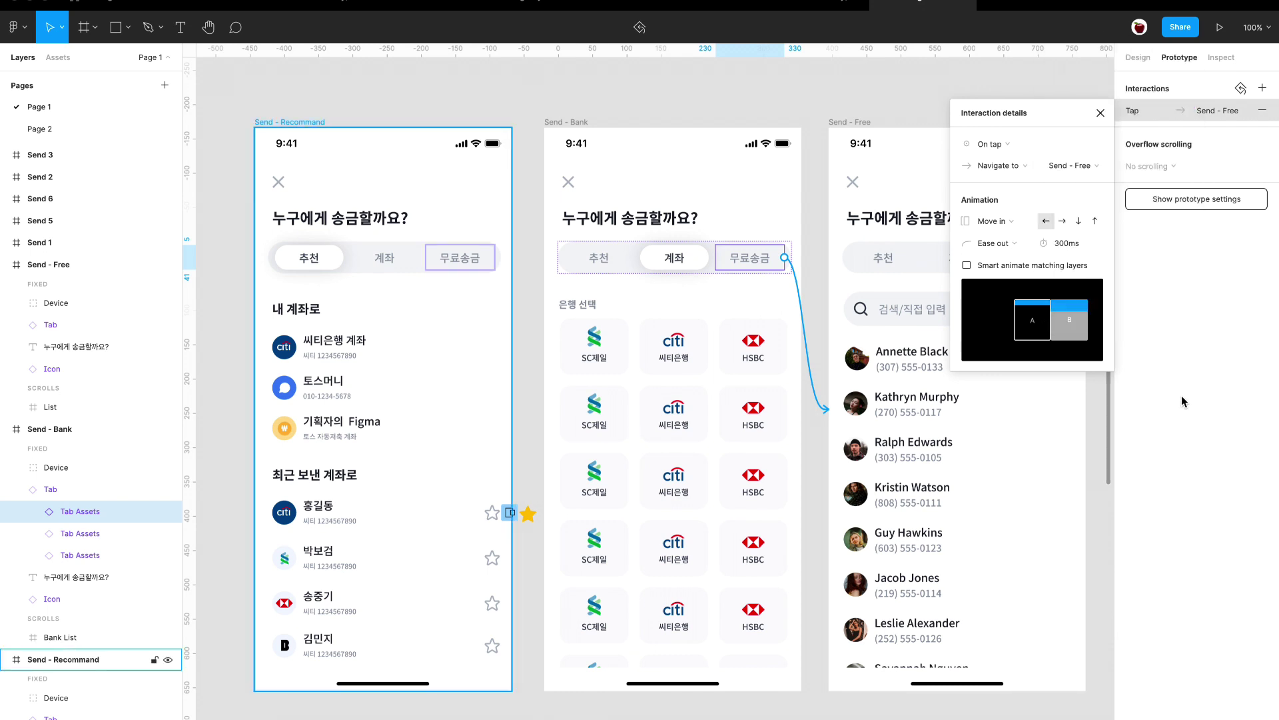
pyautogui.click(1101, 113)
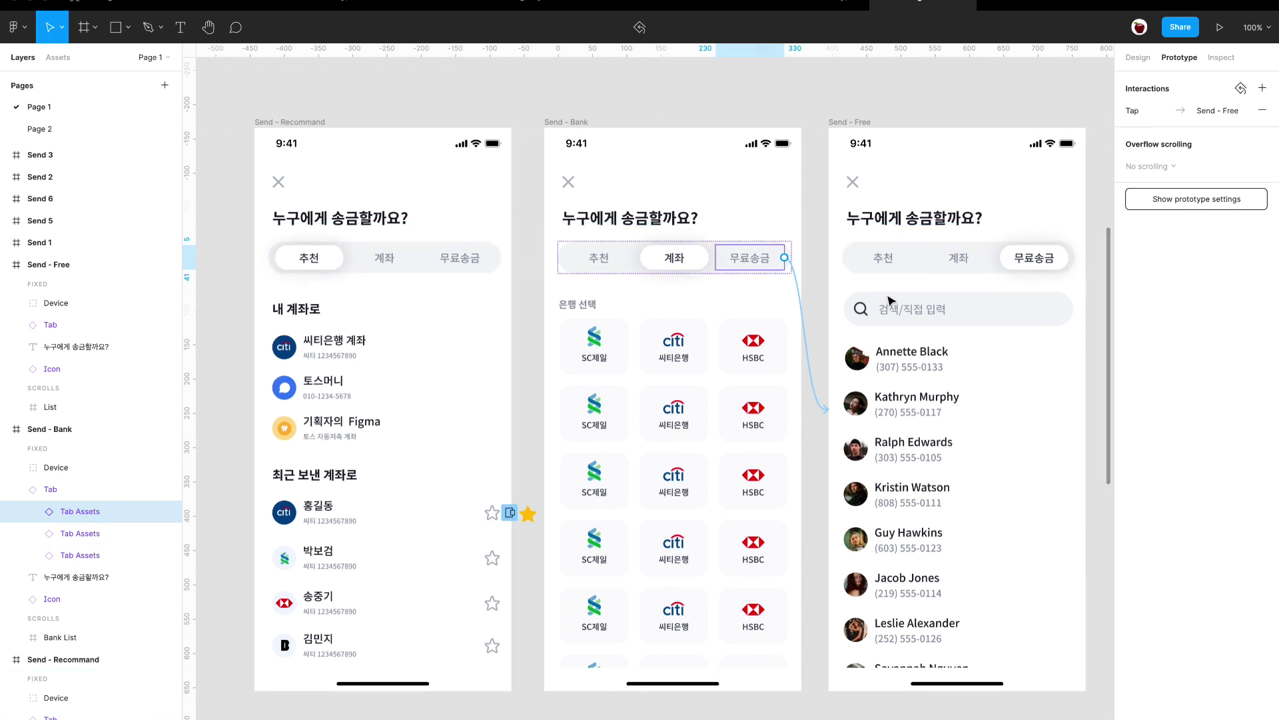
pyautogui.click(1140, 57)
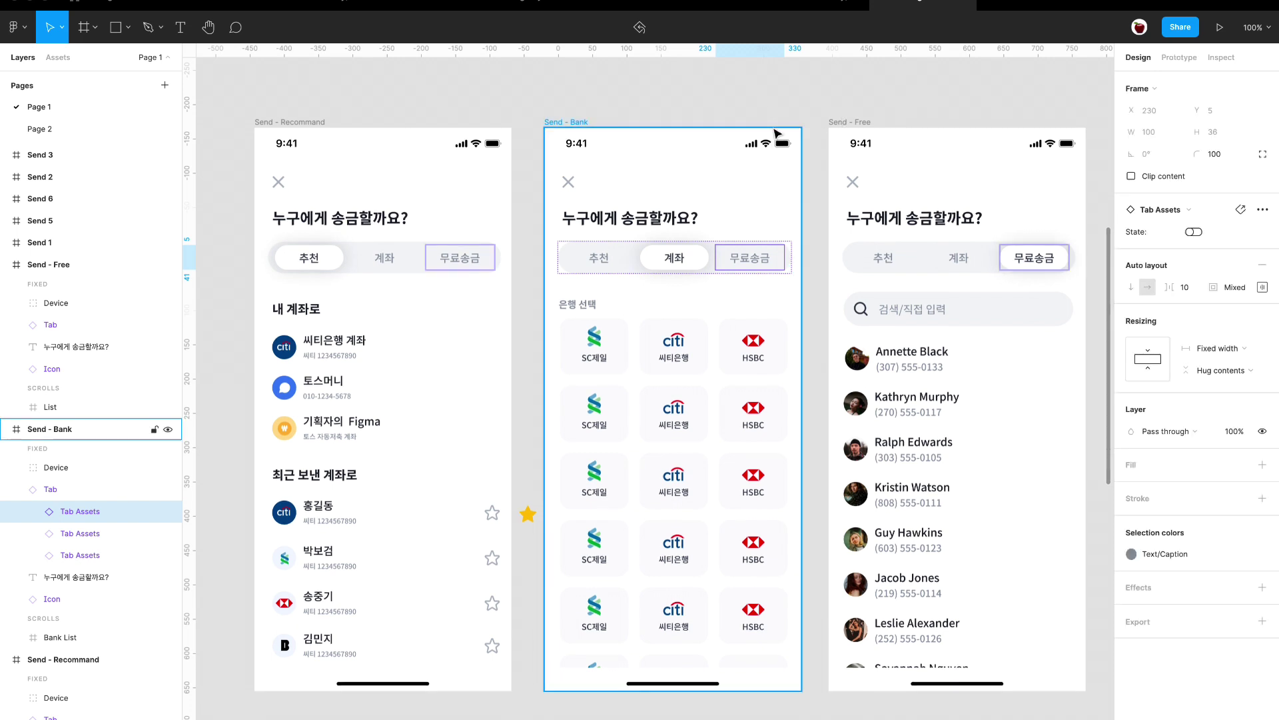
pyautogui.click(773, 101)
pyautogui.scroll(3, 768, 126)
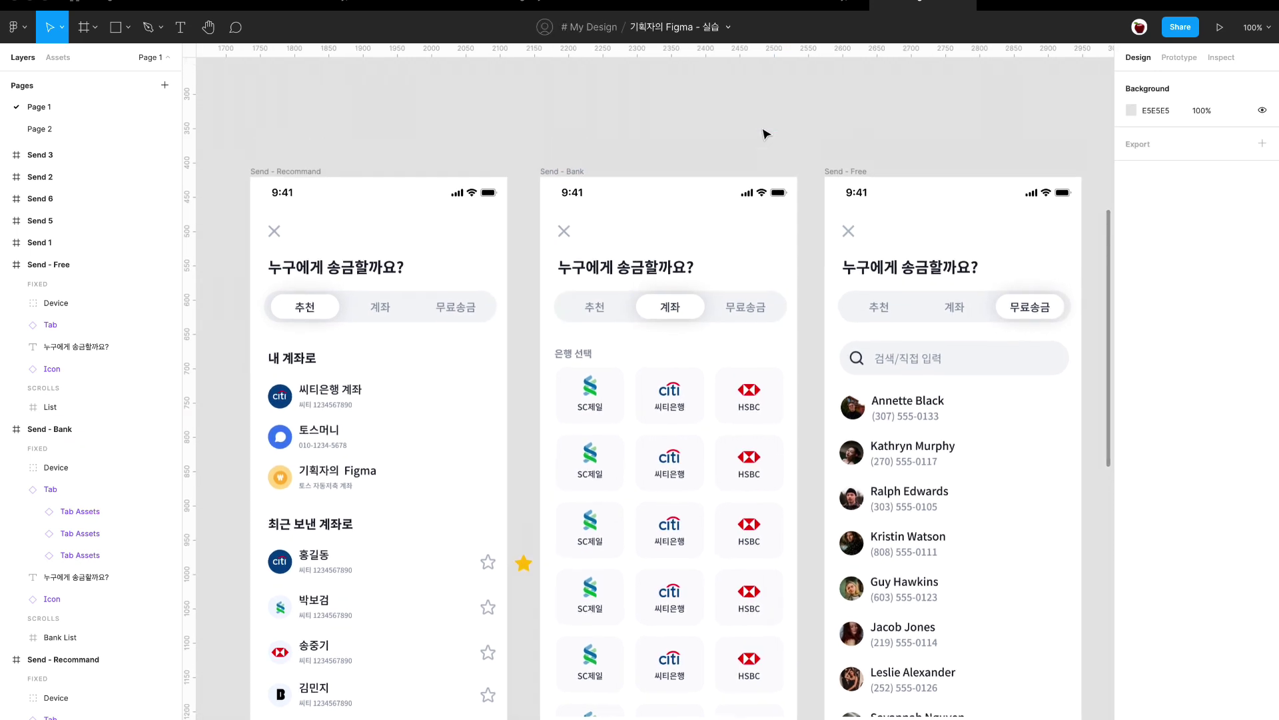
# Cut the Tab component out of Send - Bank and paste it onto the empty canvas above that frame.
pyautogui.click(732, 317)
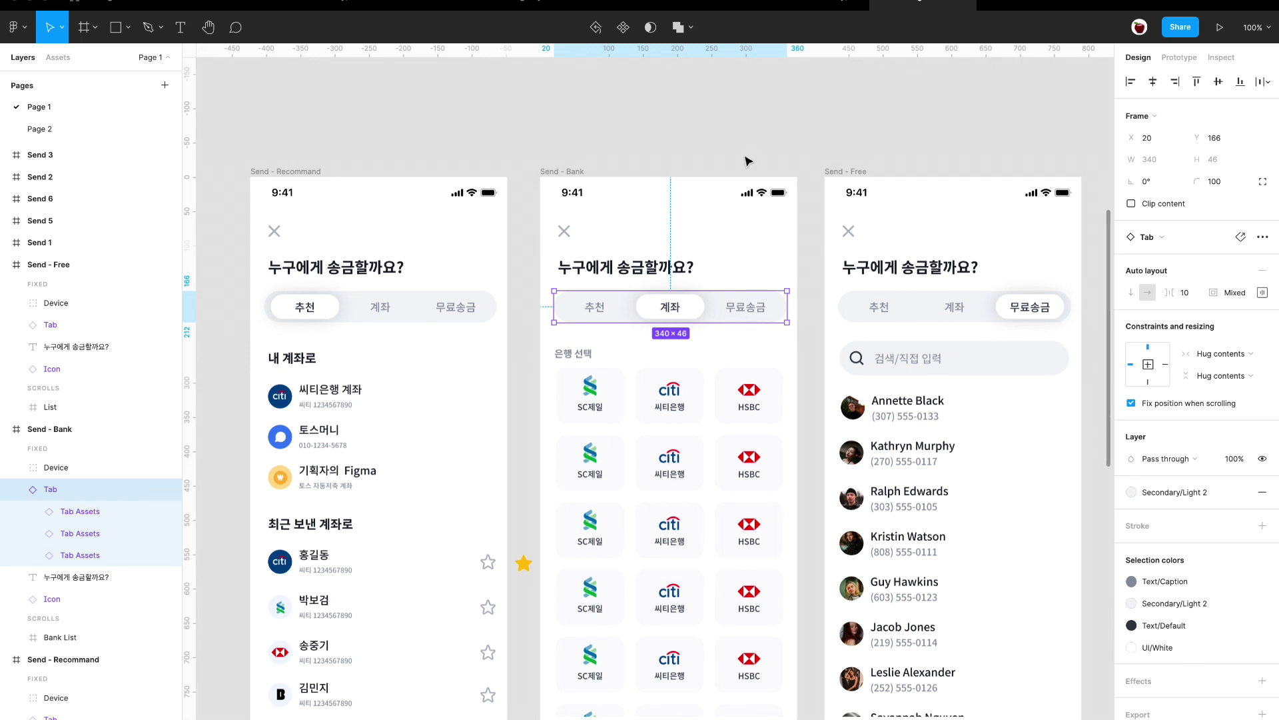
pyautogui.hotkey('ctrl', 'x')
pyautogui.hotkey('ctrl', 'v')
pyautogui.scroll(2, 744, 116)
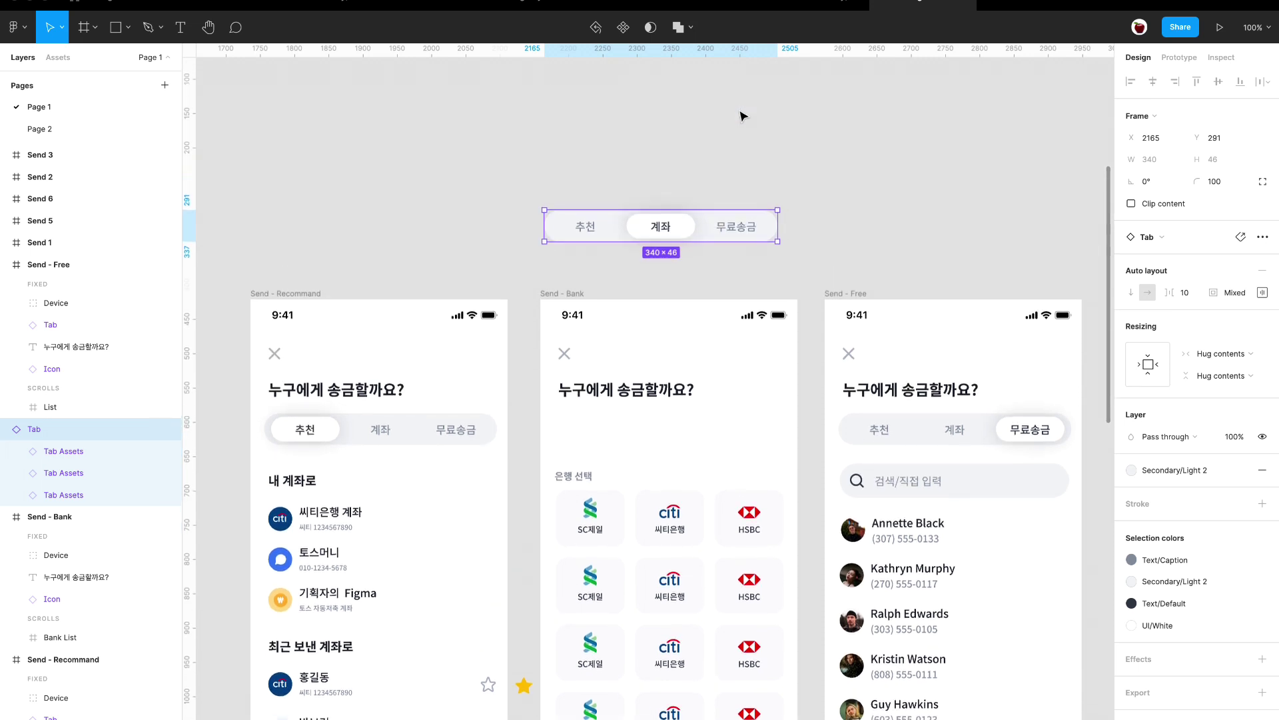
pyautogui.scroll(5, 744, 115)
pyautogui.scroll(3, 744, 115)
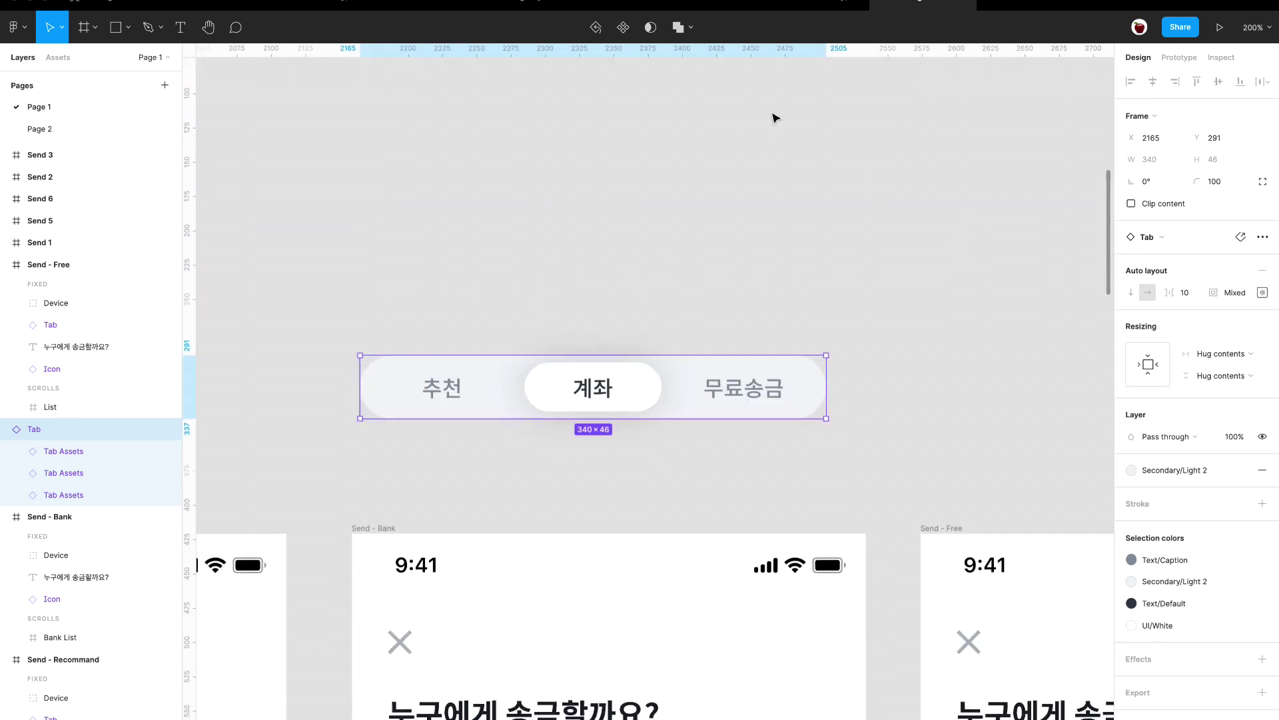
# Show the prototype settings of the standalone Tab component above Send - Bank.
pyautogui.hotkey('shift', 'e')
pyautogui.scroll(-3, 833, 213)
pyautogui.hscroll(-3, 833, 214)
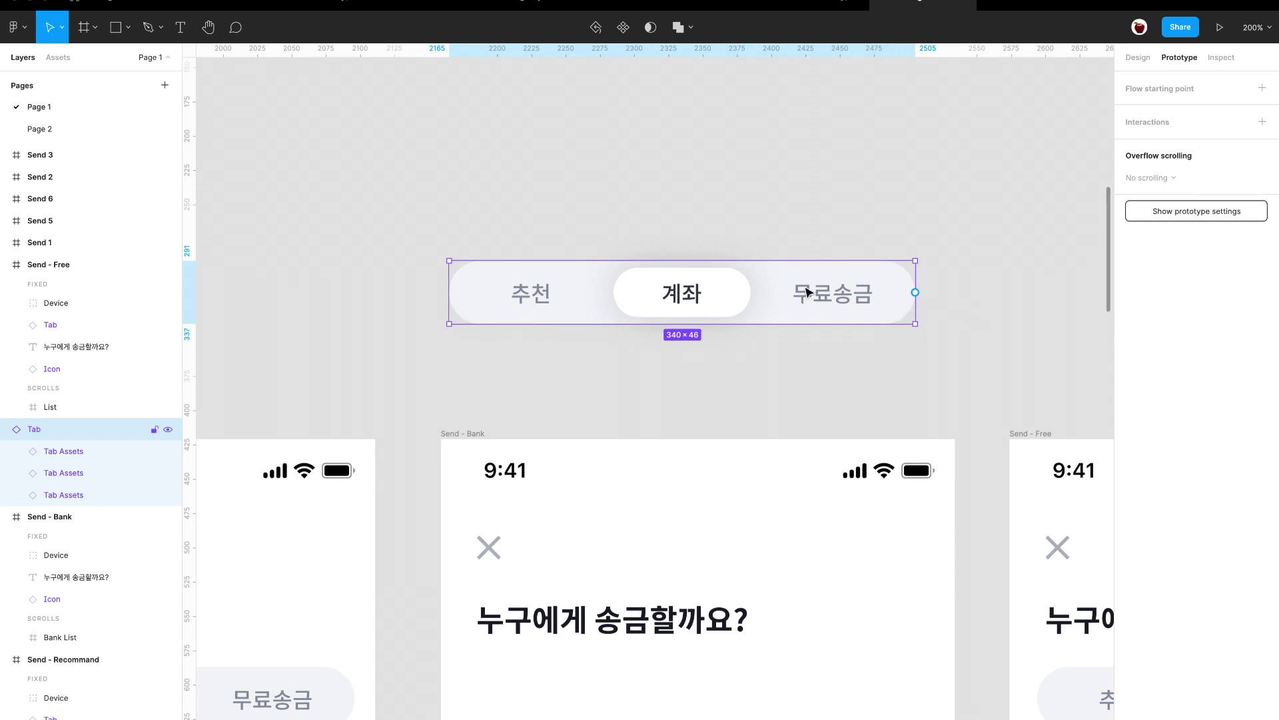
pyautogui.scroll(-2, 769, 406)
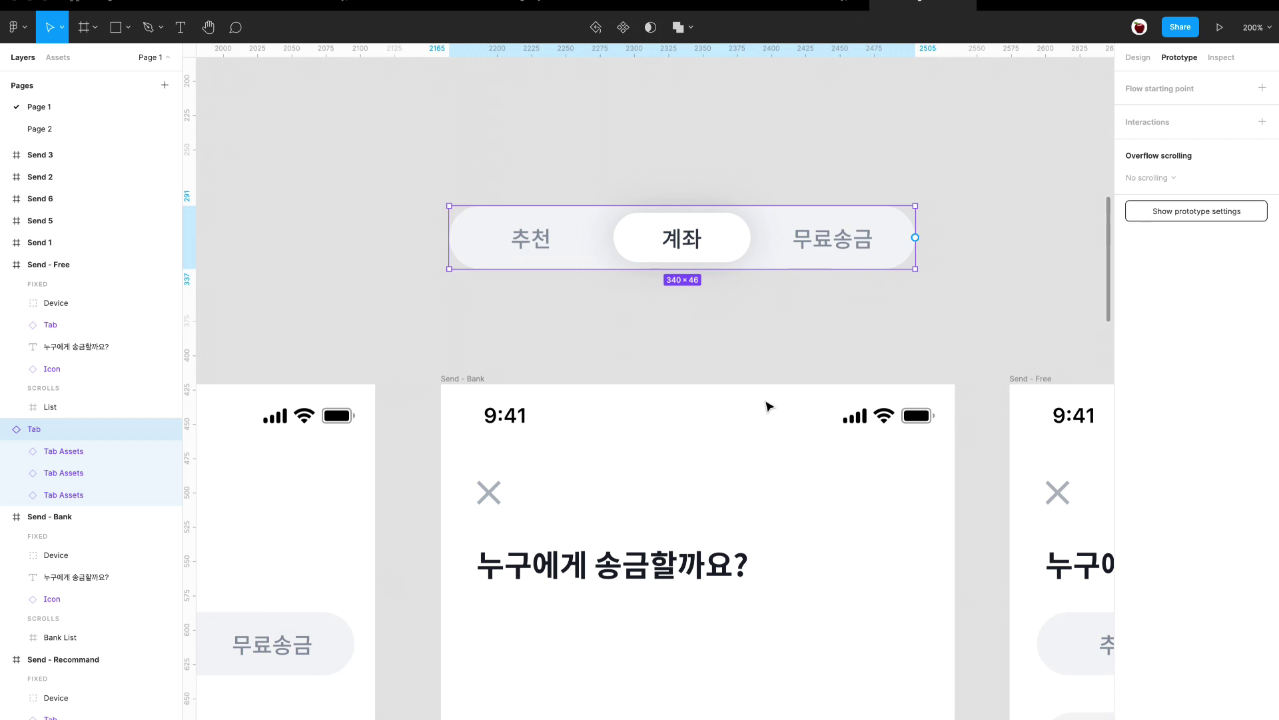
# Undo moving the Tab component out of Send - Bank.
pyautogui.click(466, 388)
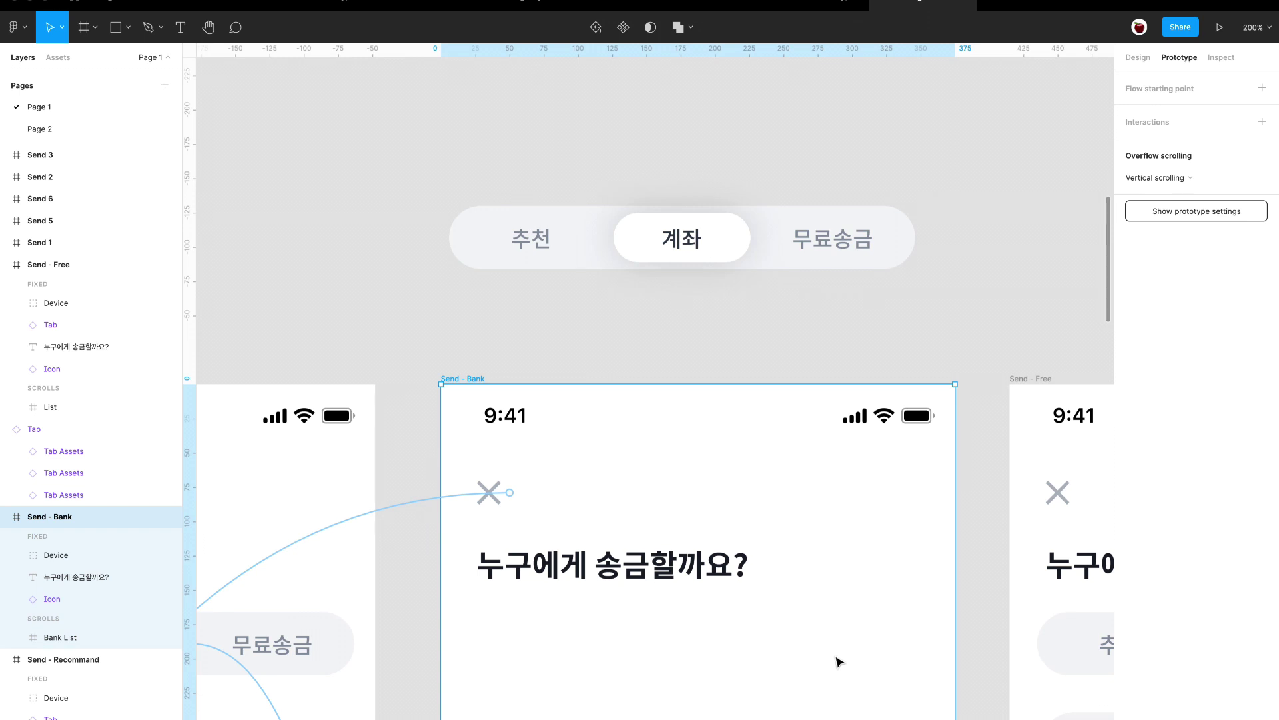
pyautogui.hotkey('ctrl', 'z')
pyautogui.scroll(-3, 654, 463)
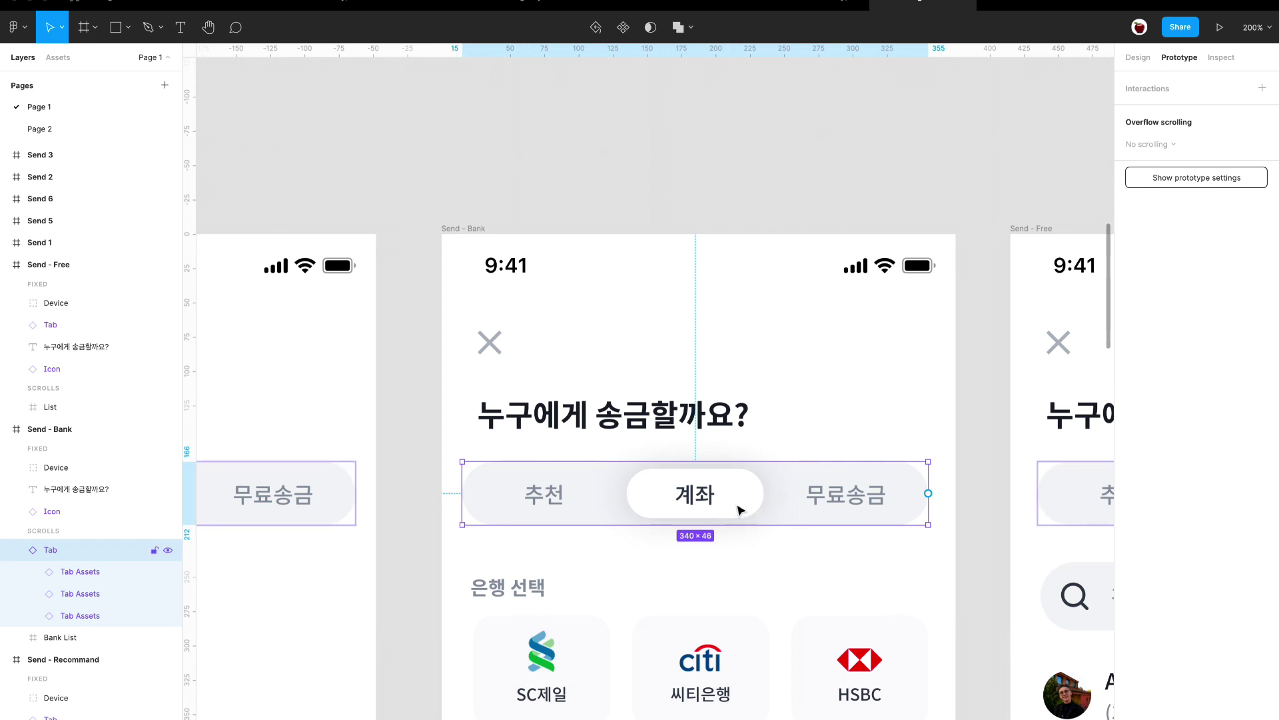
pyautogui.hscroll(10, 740, 510)
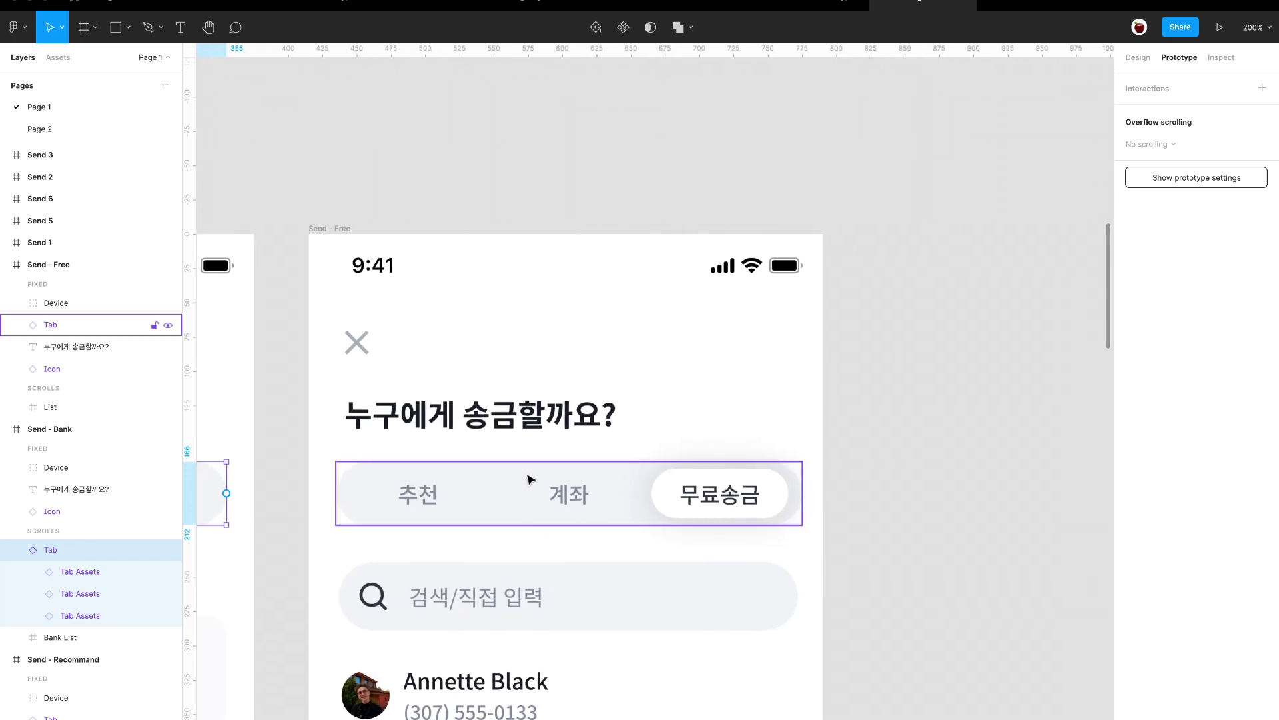
pyautogui.hscroll(-10, 550, 512)
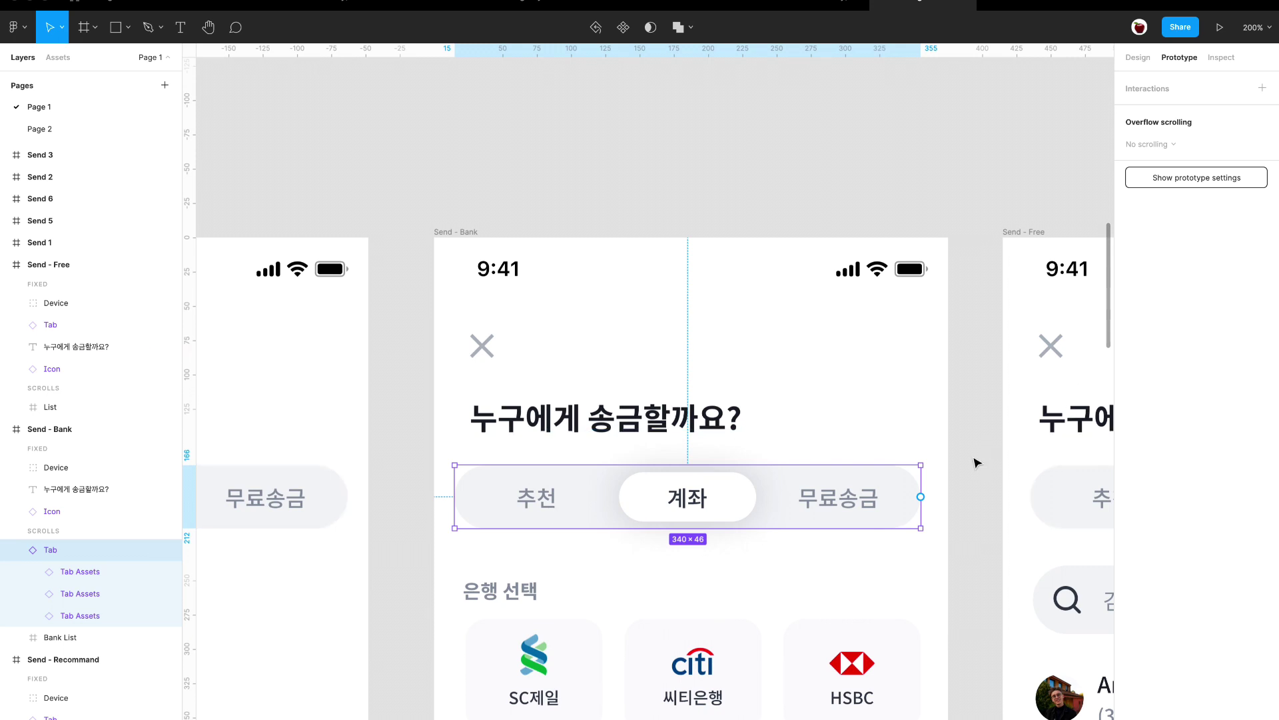
# Move the Tab component out of Send - Bank onto the empty canvas directly above that frame.
pyautogui.click(1146, 60)
pyautogui.moveTo(786, 502); pyautogui.dragTo(811, 152)
pyautogui.scroll(3, 805, 156)
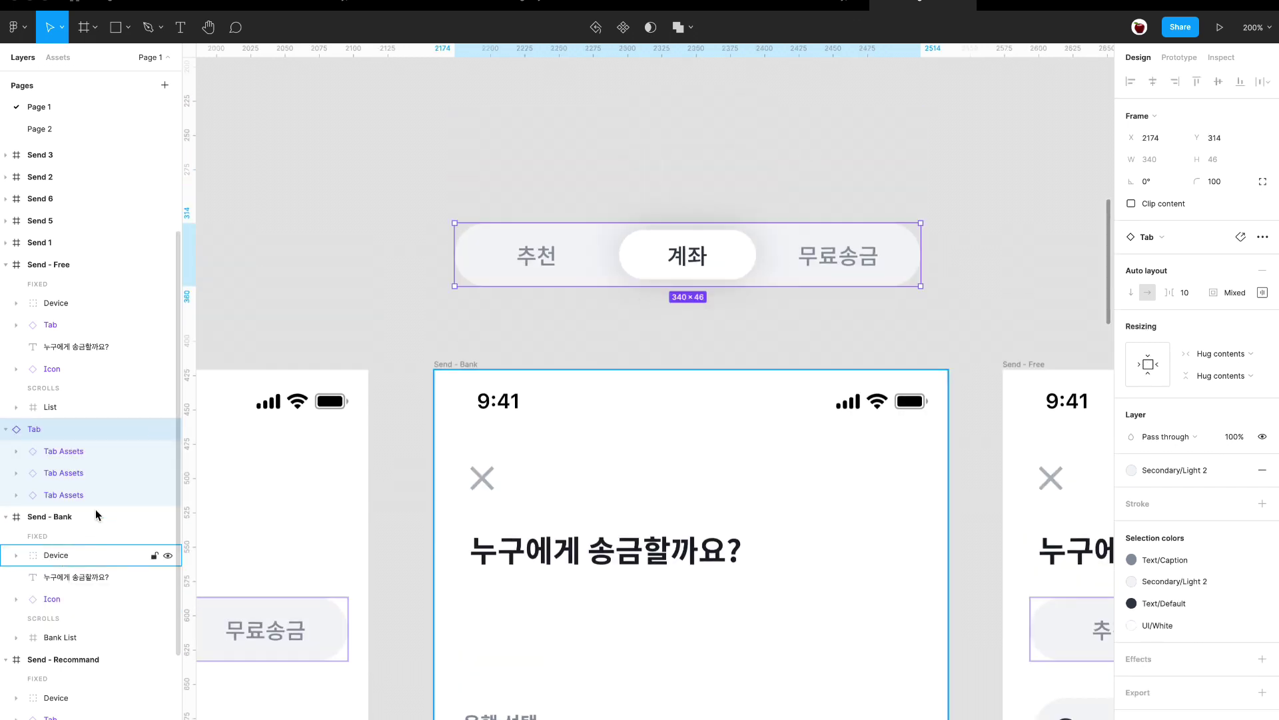
# Add an On tap interaction to the 추천 tab of the standalone Tab component that navigates to Send - Recommand.
pyautogui.click(75, 495)
pyautogui.click(1179, 57)
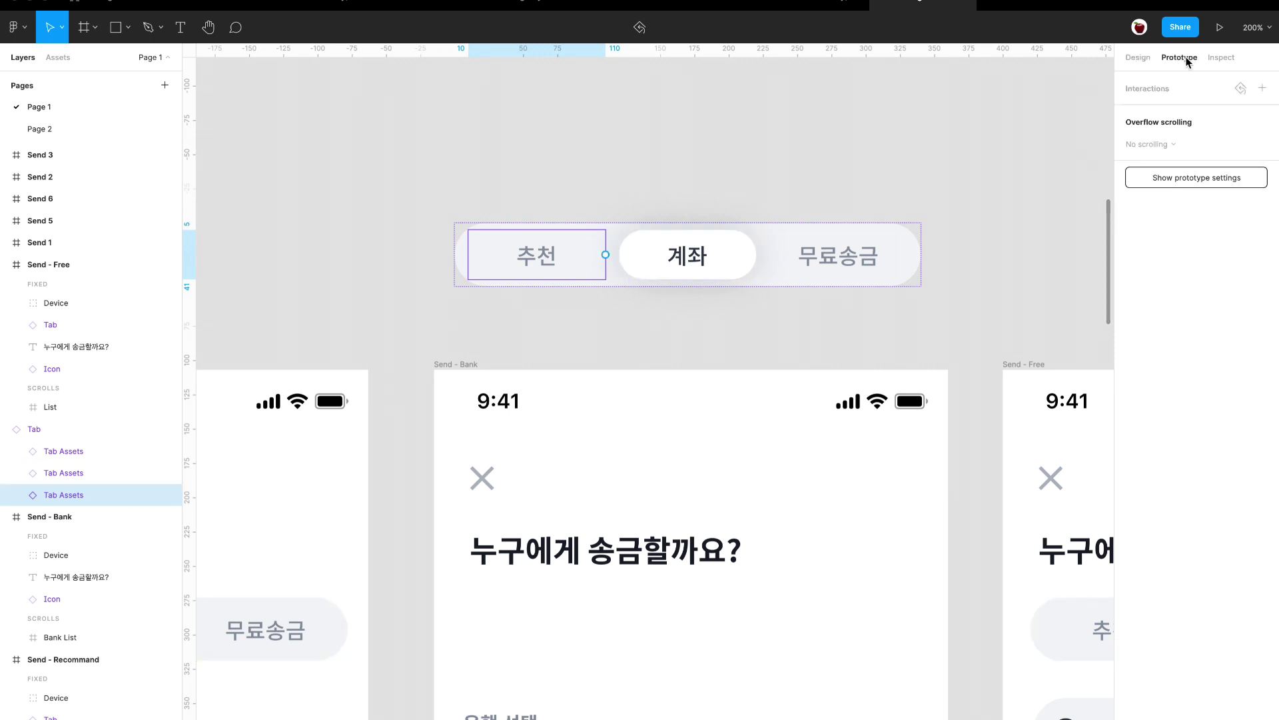
pyautogui.click(1146, 115)
pyautogui.click(1146, 115)
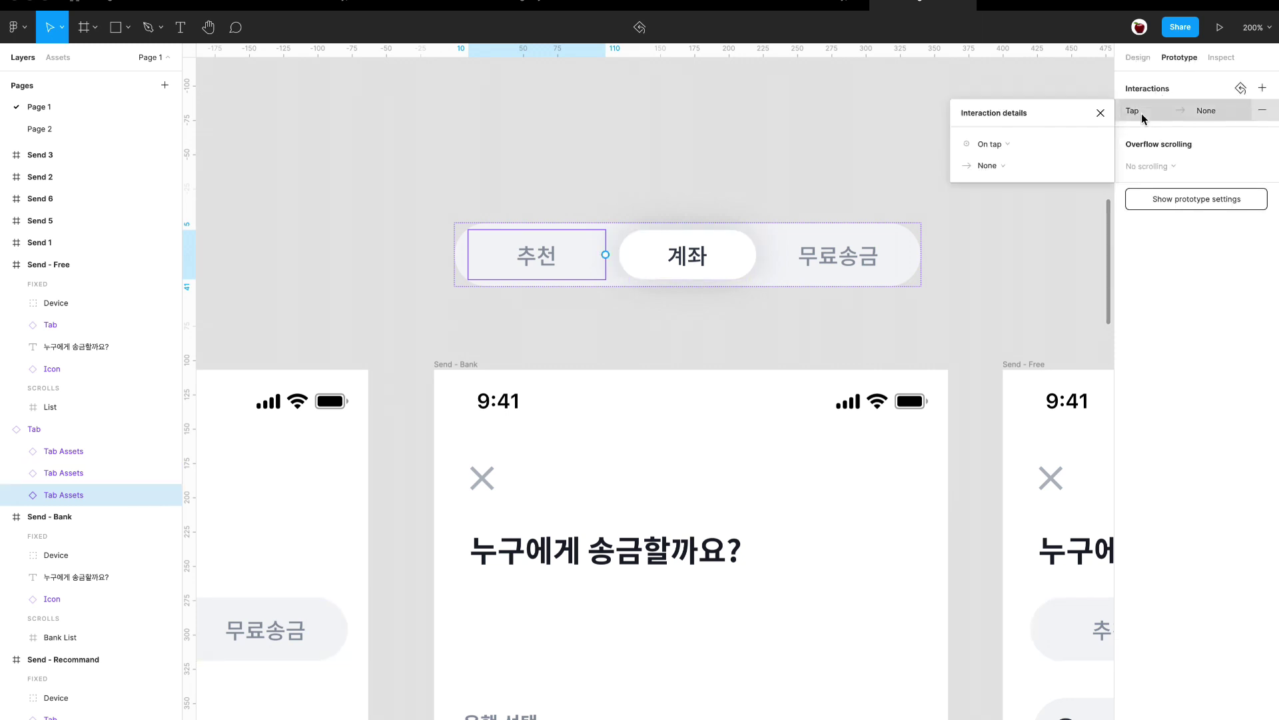
pyautogui.click(996, 166)
pyautogui.click(1048, 195)
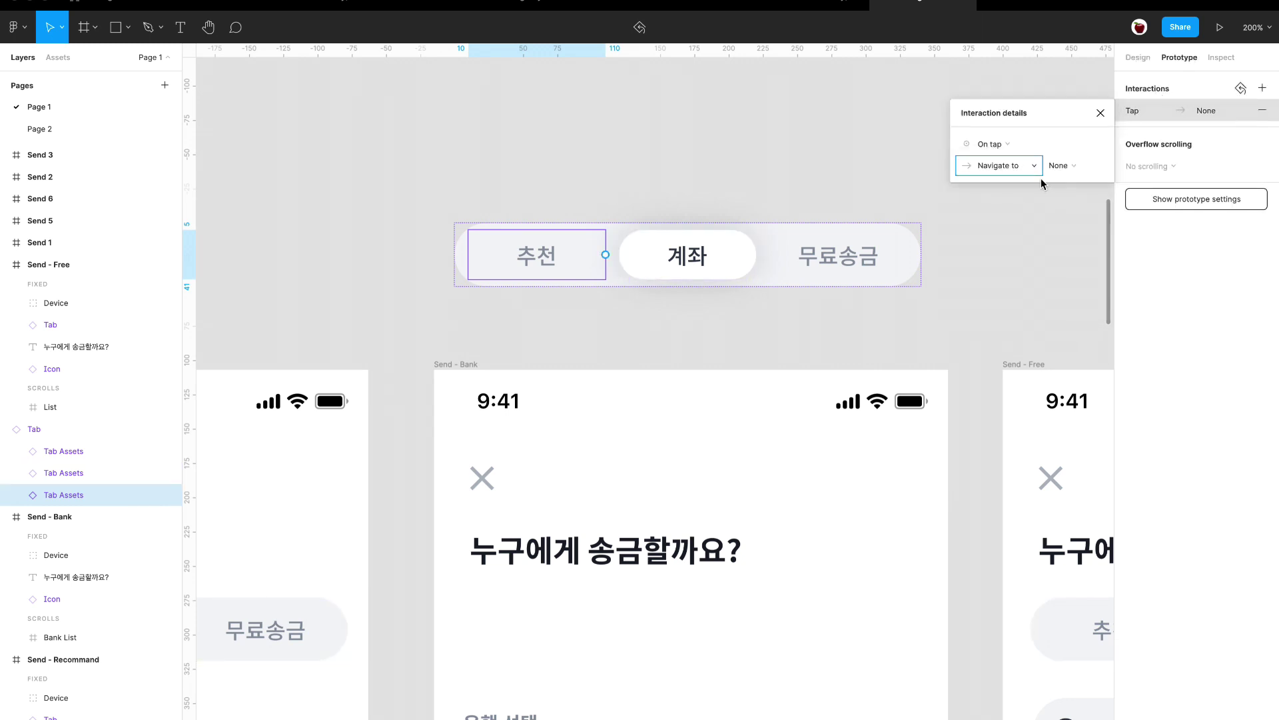
pyautogui.click(1060, 166)
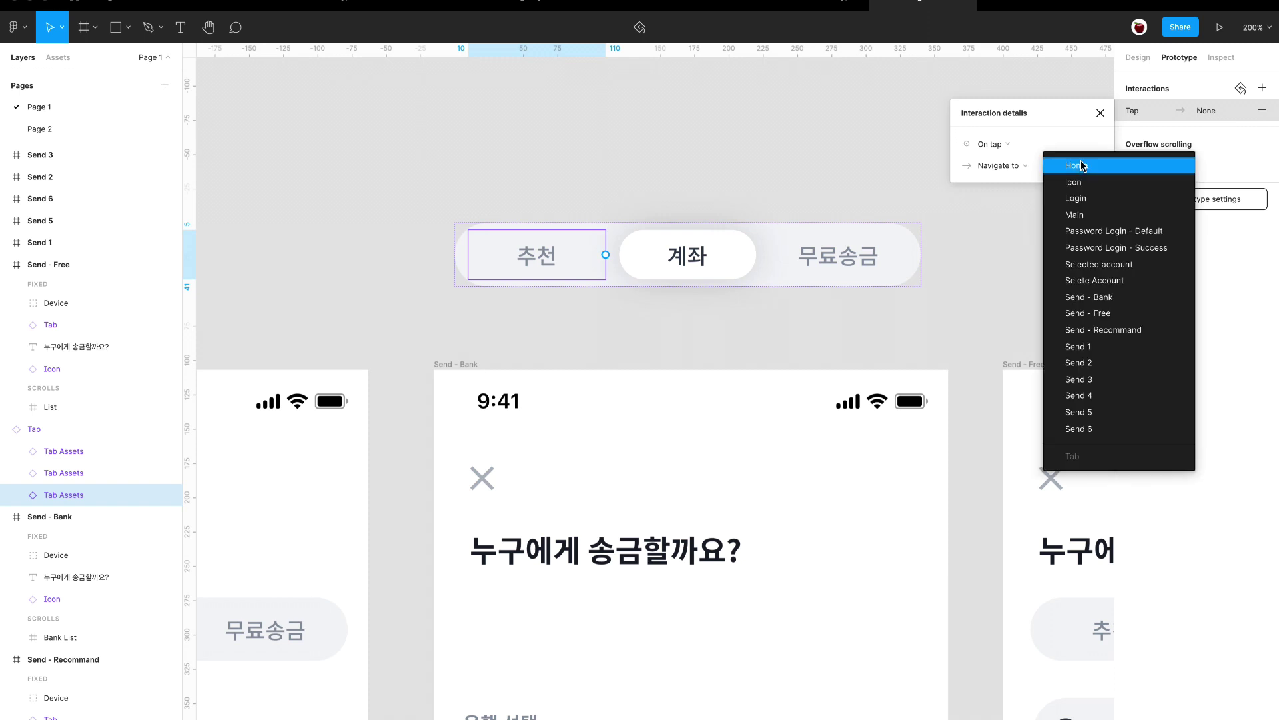
pyautogui.click(1133, 330)
# Add an On tap interaction to the 계좌 tab of the standalone Tab component that navigates to Send - Bank.
pyautogui.click(733, 259)
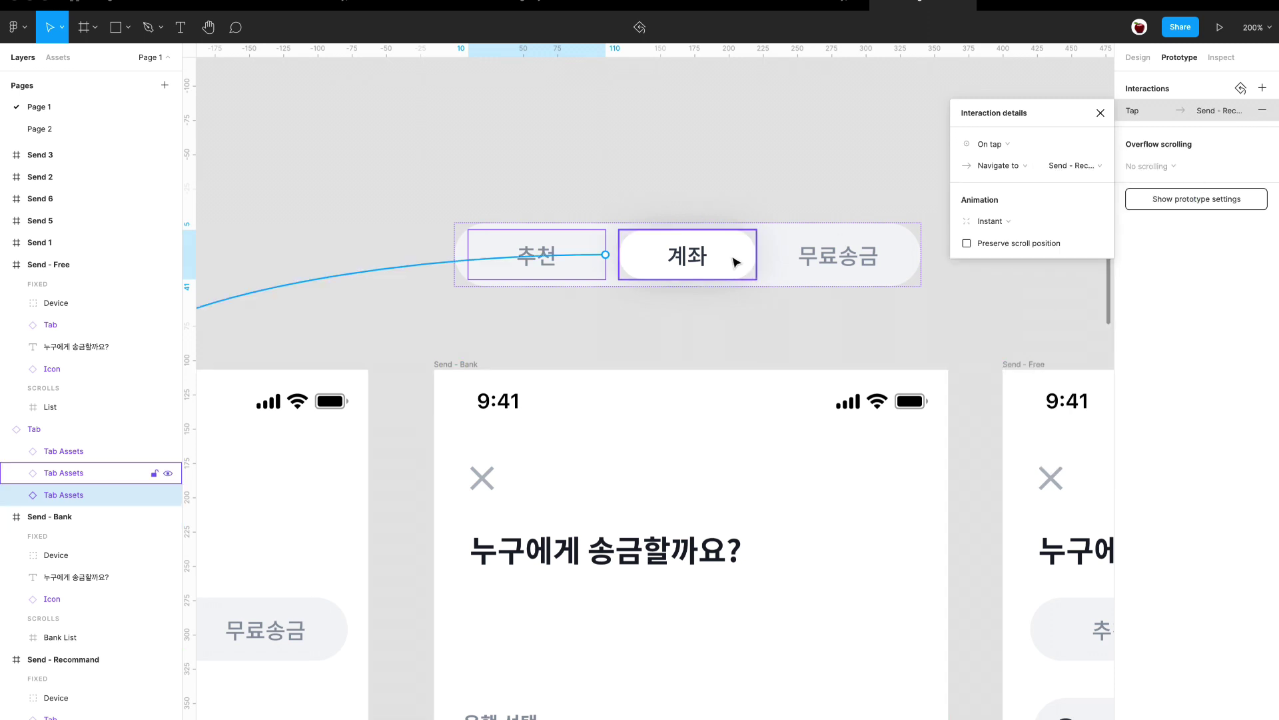
pyautogui.click(1152, 115)
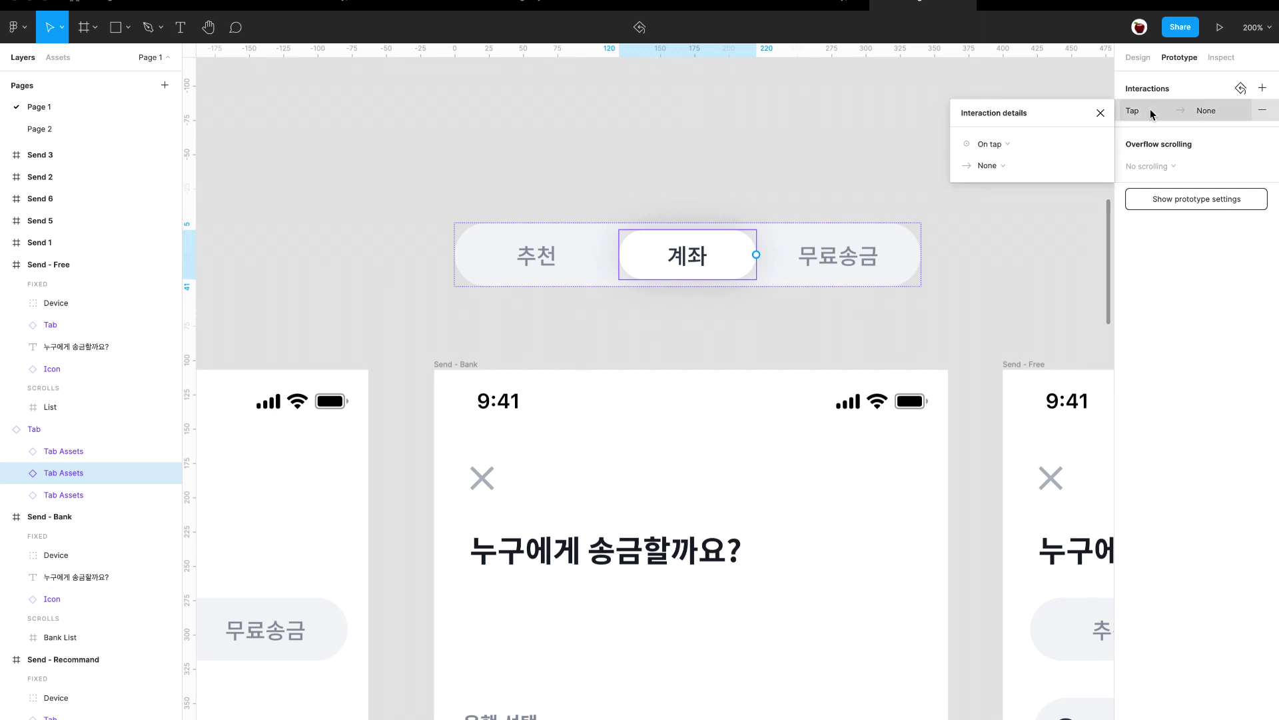
pyautogui.click(1033, 166)
pyautogui.click(1000, 193)
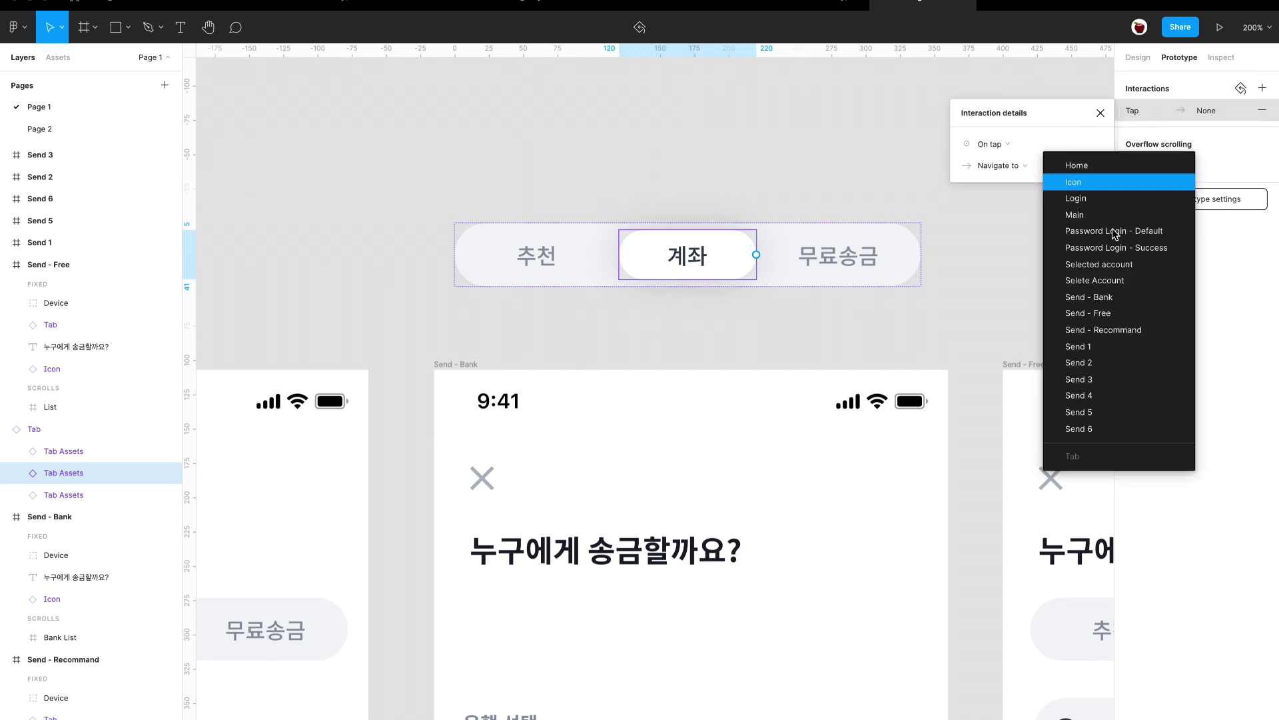
pyautogui.click(1100, 293)
# Add an On tap interaction to the 무료송금 tab of the standalone Tab component that navigates to Send 1.
pyautogui.click(838, 255)
pyautogui.click(1262, 88)
pyautogui.click(998, 166)
pyautogui.click(1000, 193)
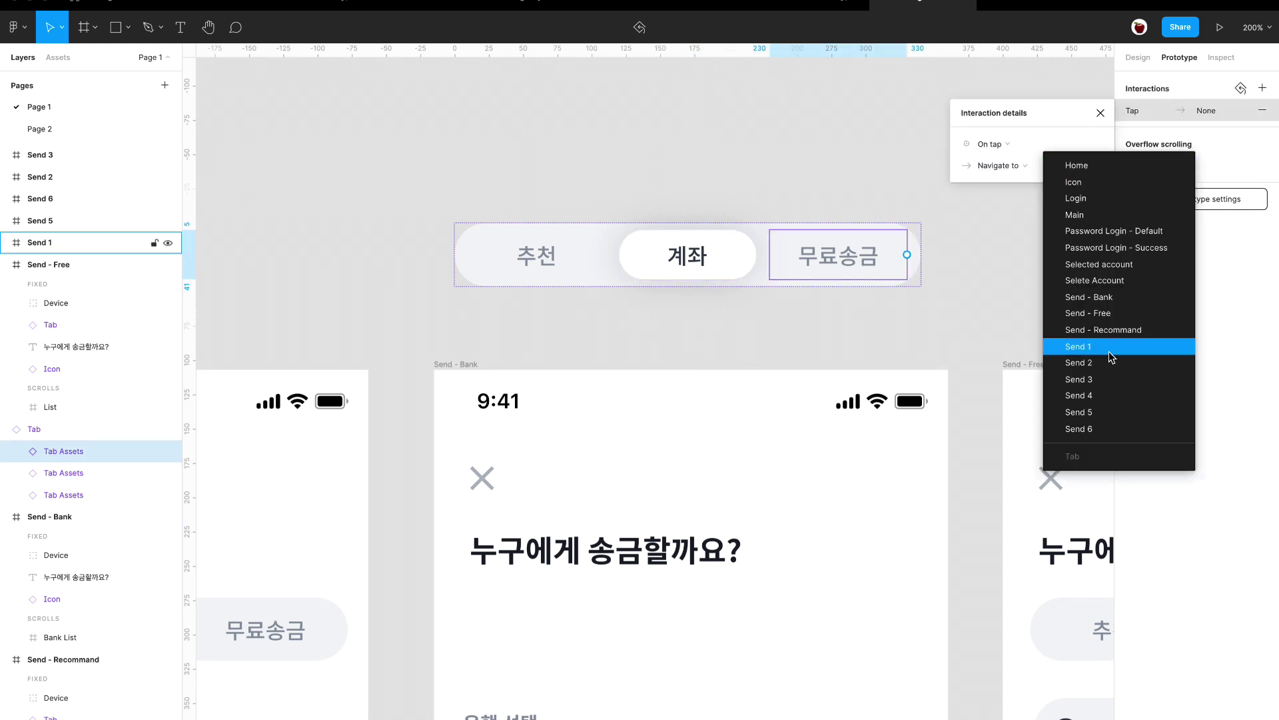
pyautogui.click(1079, 343)
pyautogui.click(880, 132)
# Move the Tab component back into Send - Bank between the title and 은행 선택, and centre it horizontally in the frame.
pyautogui.click(1138, 57)
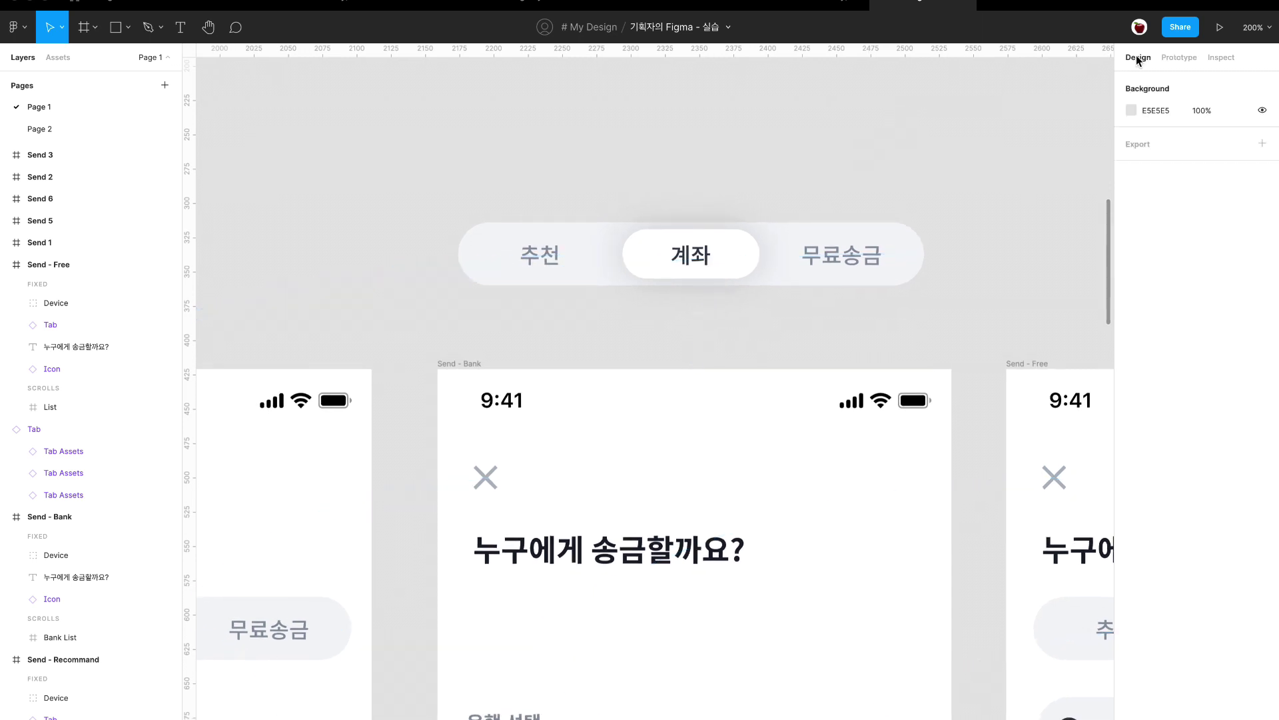
pyautogui.scroll(1, 865, 225)
pyautogui.scroll(-4, 860, 200)
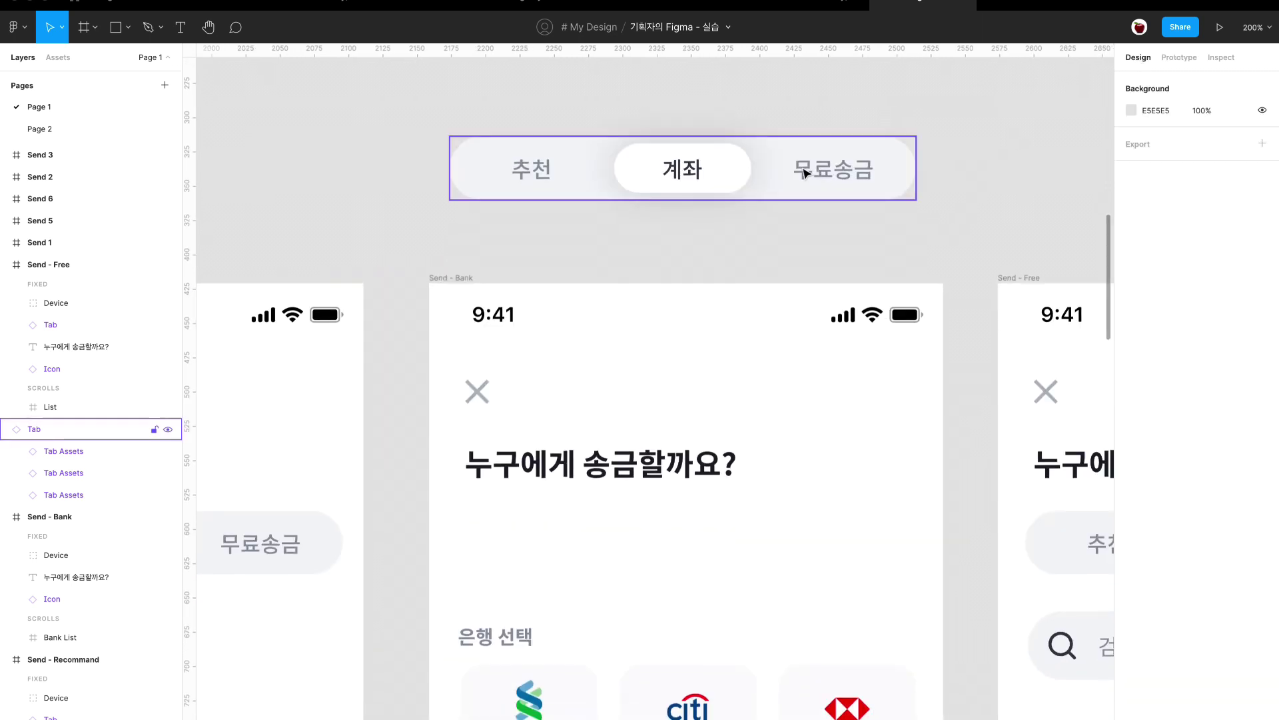
pyautogui.click(770, 182)
pyautogui.moveTo(770, 176); pyautogui.dragTo(770, 540)
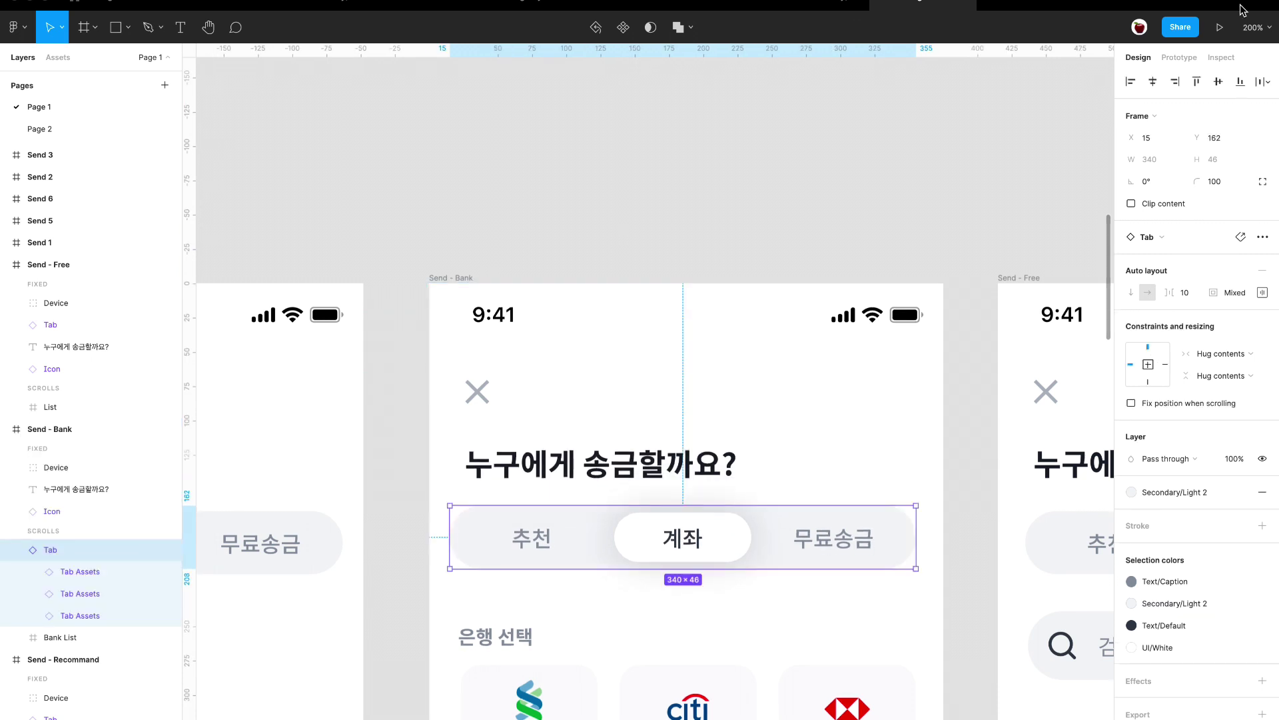
pyautogui.click(1154, 82)
pyautogui.scroll(-1, 829, 166)
pyautogui.hscroll(1, 829, 167)
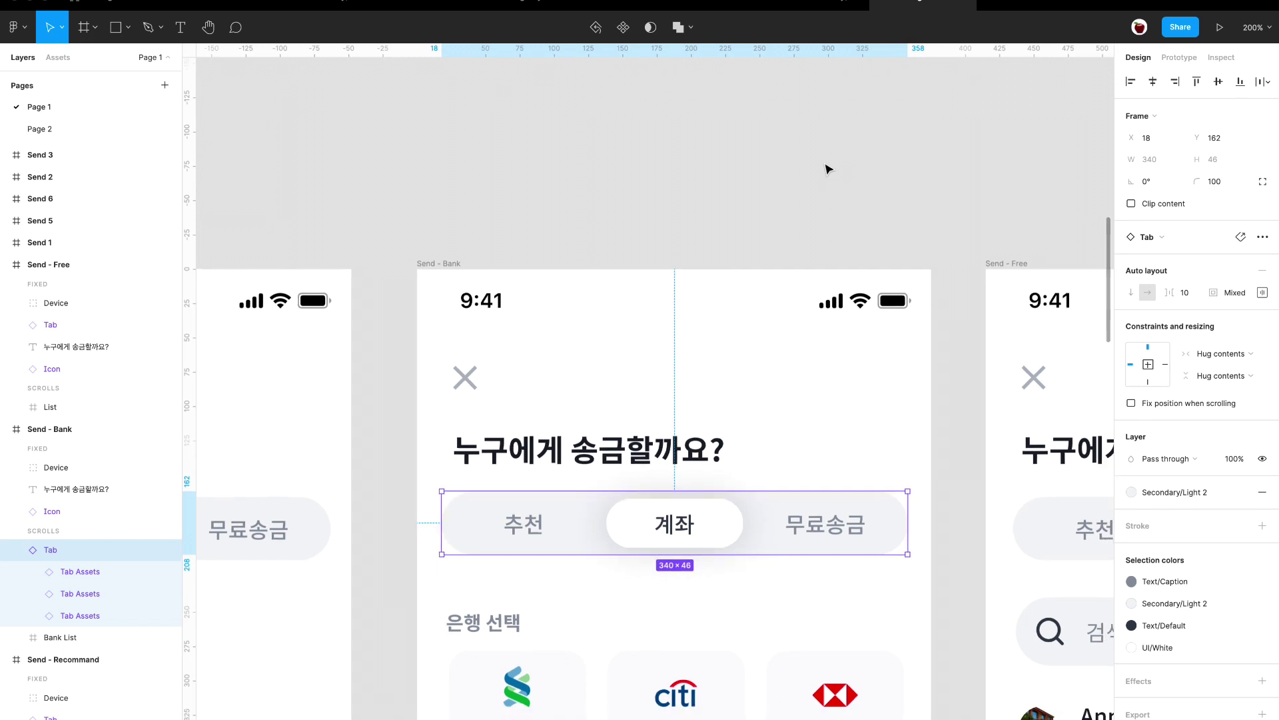
# Delete the old Tab components from the Send - Recommand and Send - Free frames.
pyautogui.hotkey('shift', '0')
pyautogui.scroll(-5, 828, 166)
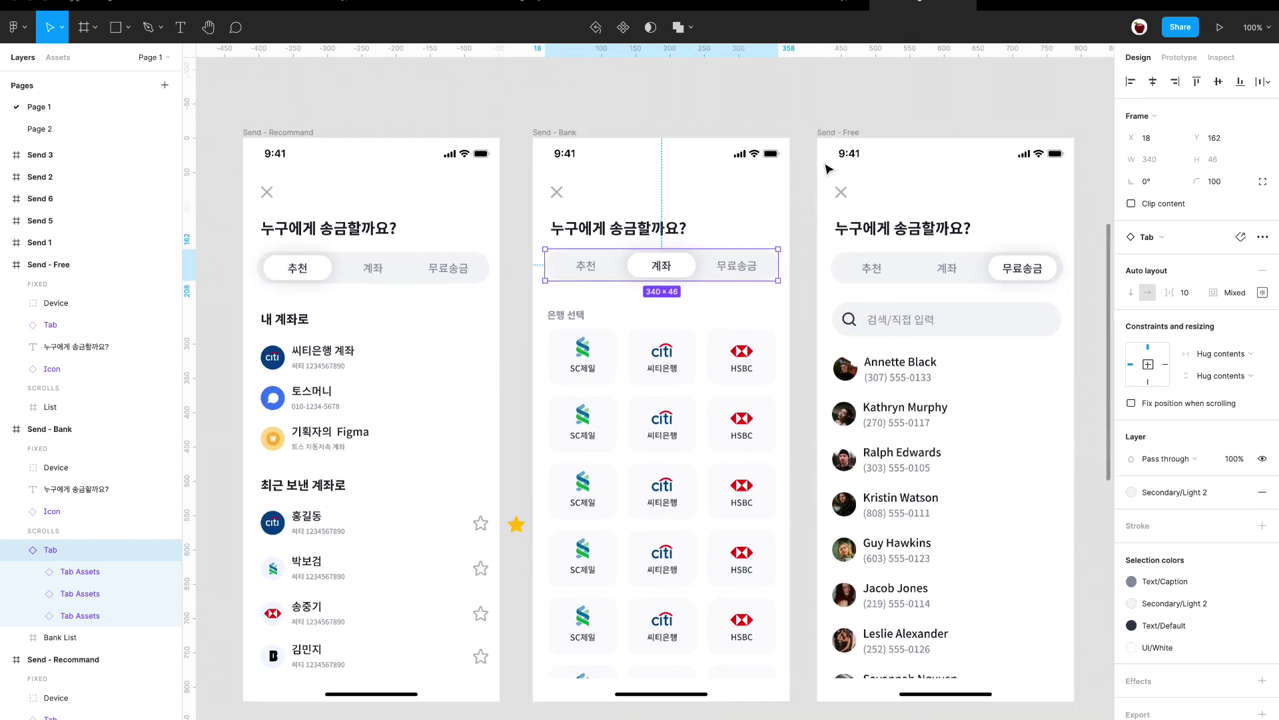
pyautogui.click(468, 278)
pyautogui.keyDown('shift'); pyautogui.click(878, 280); pyautogui.keyUp('shift')
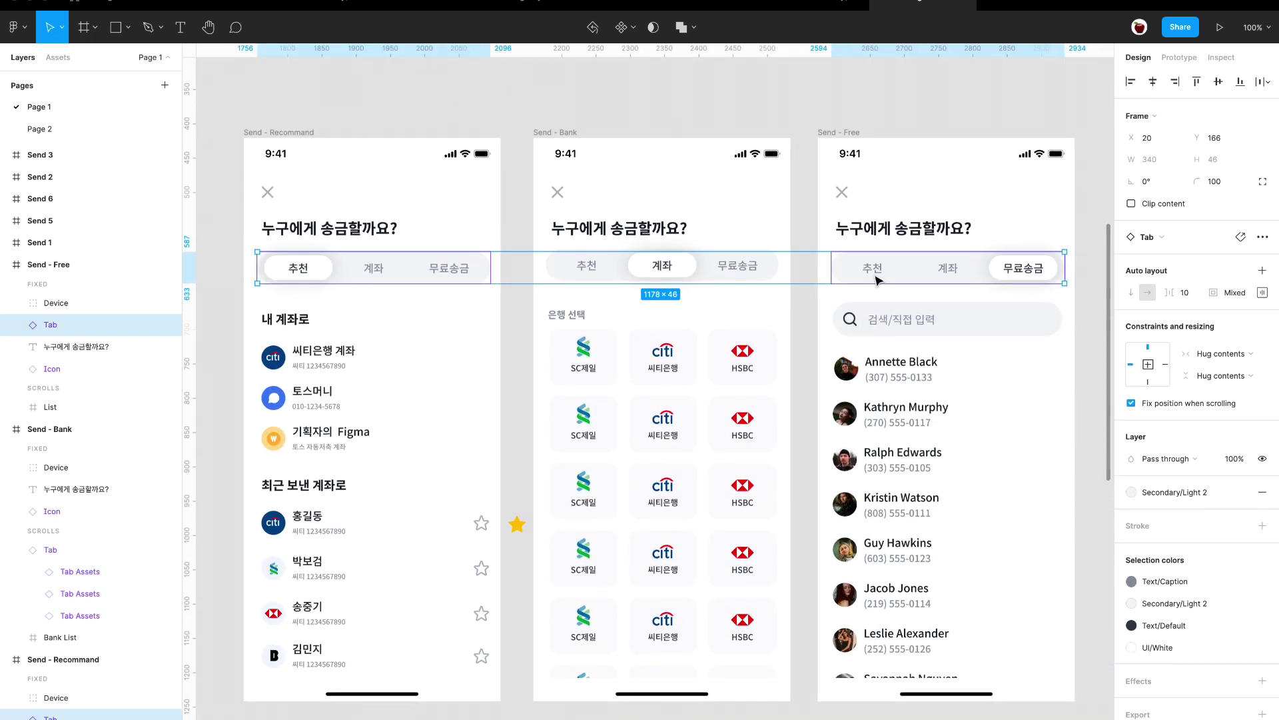
pyautogui.press('Delete')
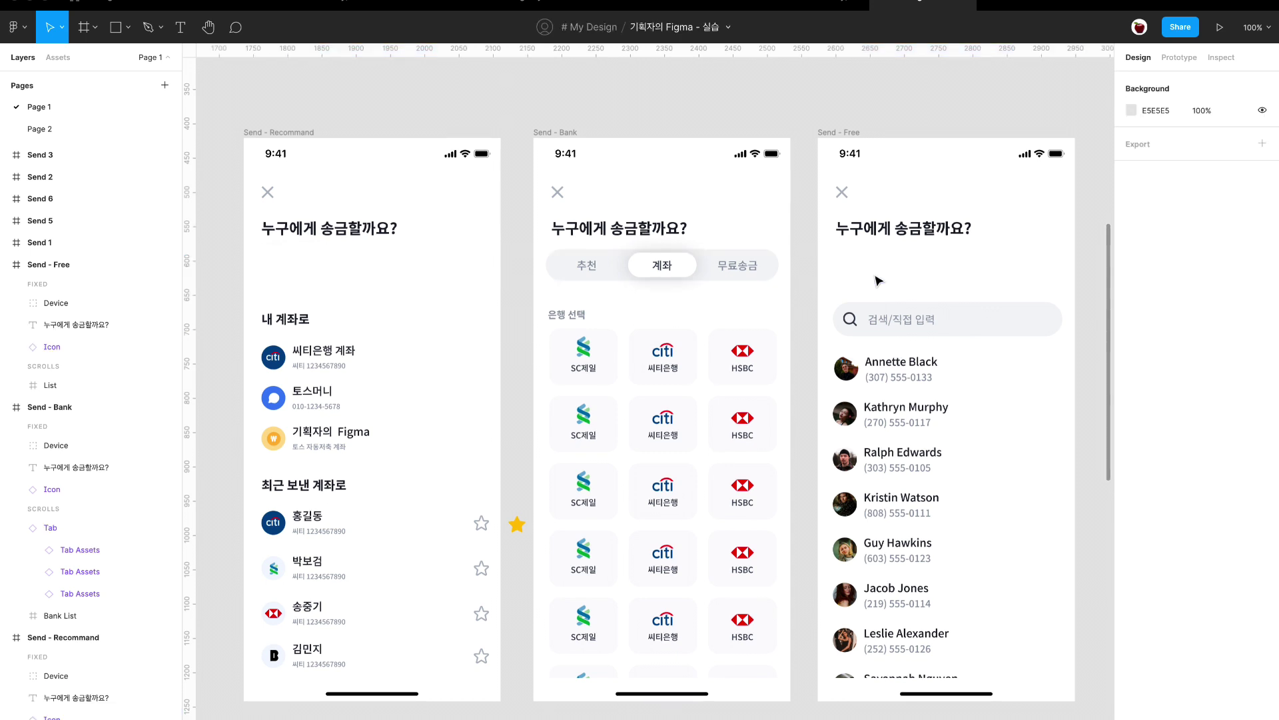
# Copy the linked Tab component from Send - Bank into Send - Recommand and Send - Free, below each title.
pyautogui.click(727, 270)
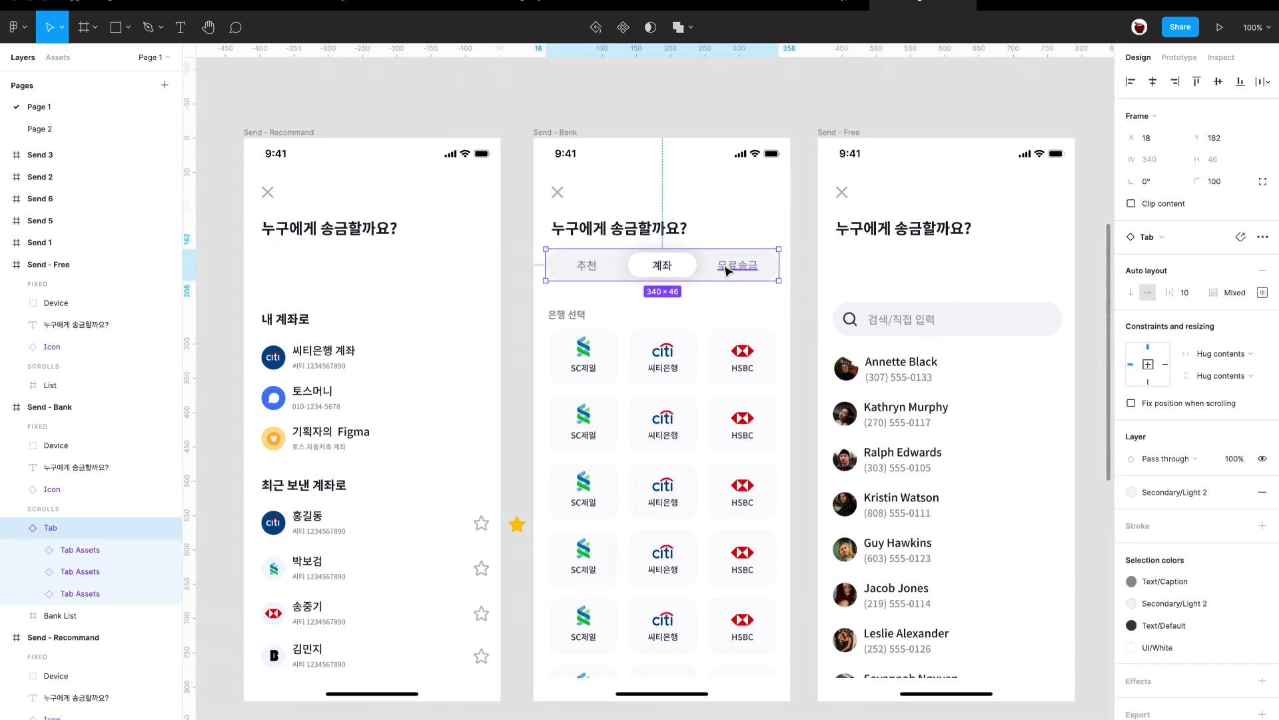
pyautogui.moveTo(613, 270); pyautogui.dragTo(322, 260)
pyautogui.click(769, 275)
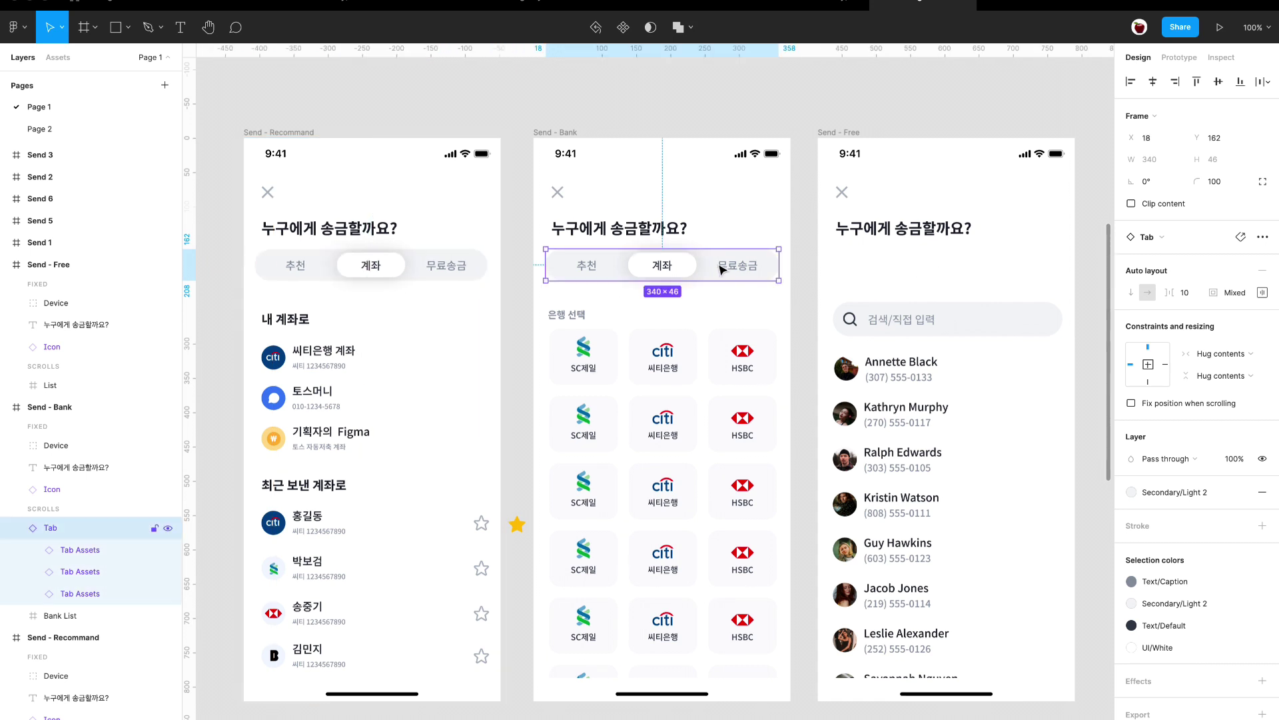
pyautogui.hotkey('ctrl', 'd')
pyautogui.moveTo(957, 284); pyautogui.dragTo(959, 283)
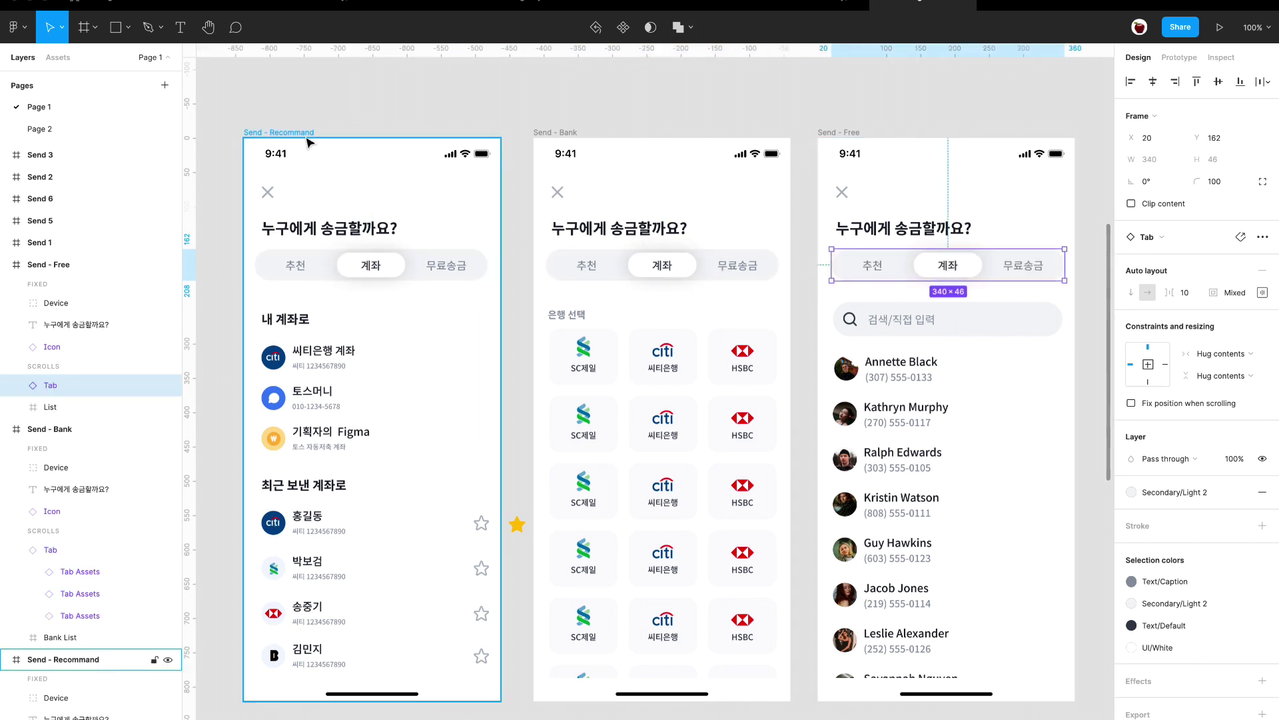
# In Send - Recommand's Tab, switch the 계좌 tab's State off and the 추천 tab's State on.
pyautogui.click(426, 273)
pyautogui.scroll(3, 426, 273)
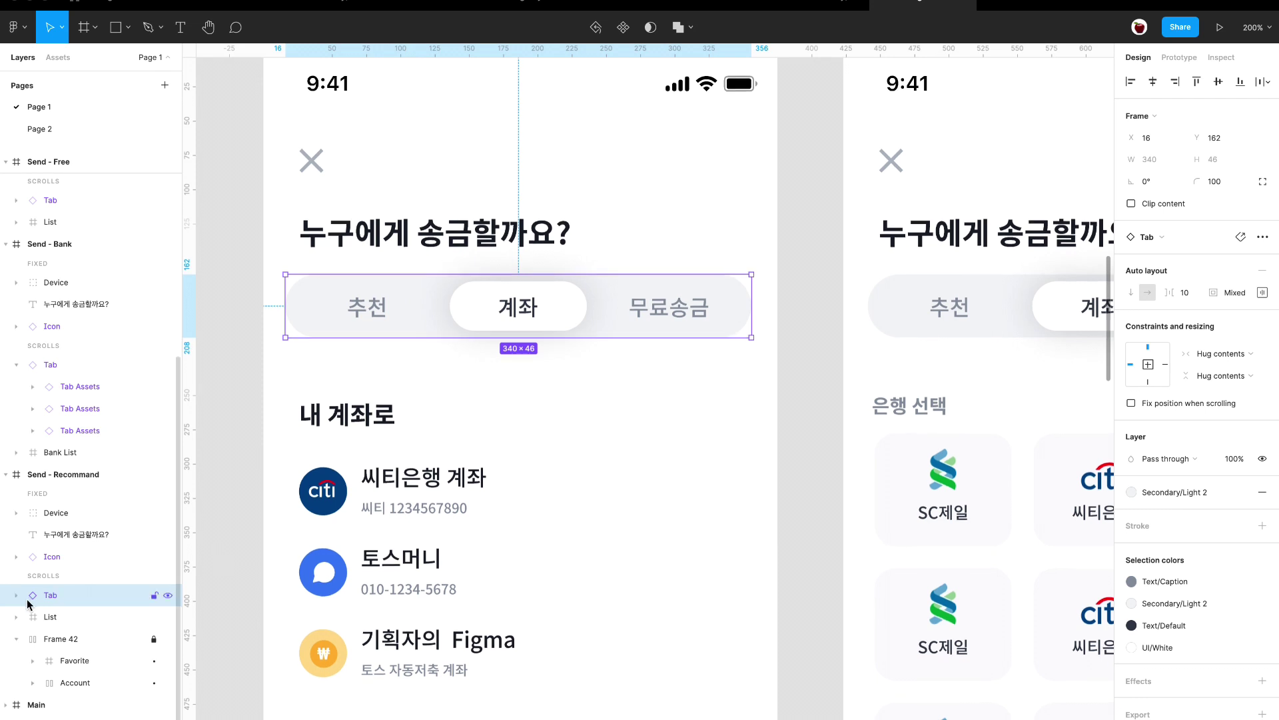
pyautogui.click(17, 597)
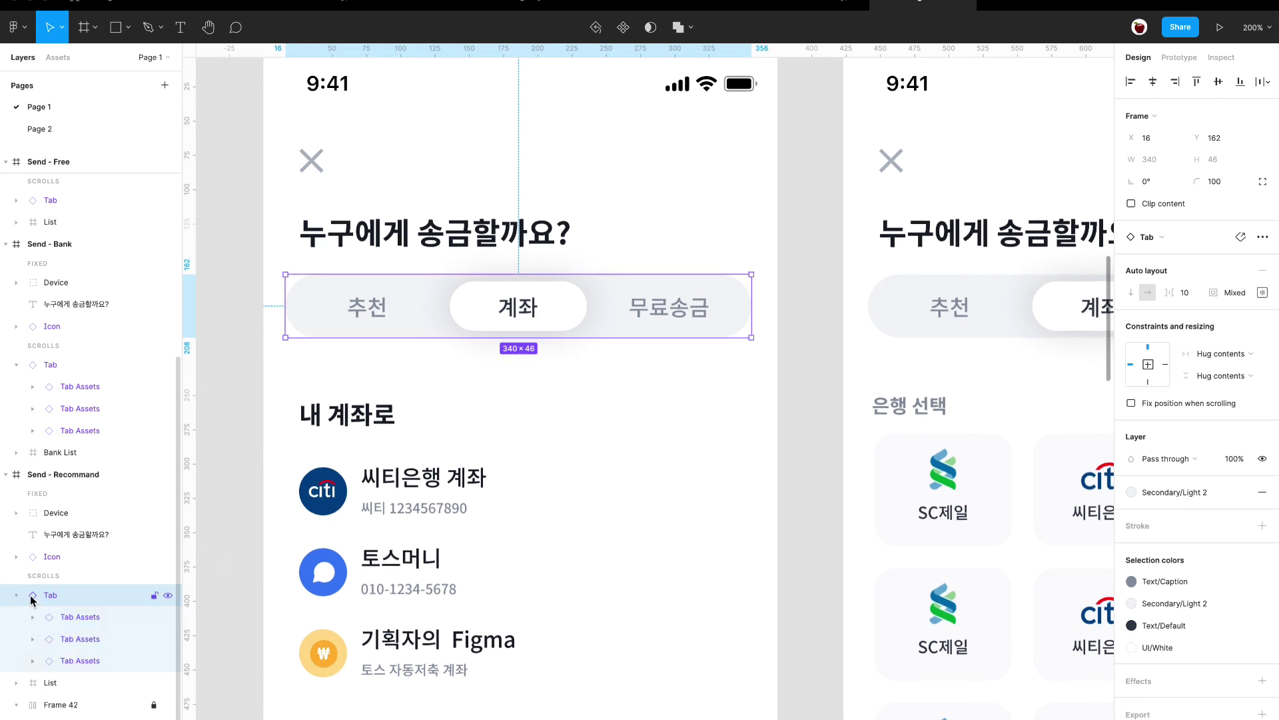
pyautogui.click(81, 640)
pyautogui.scroll(-1, 549, 448)
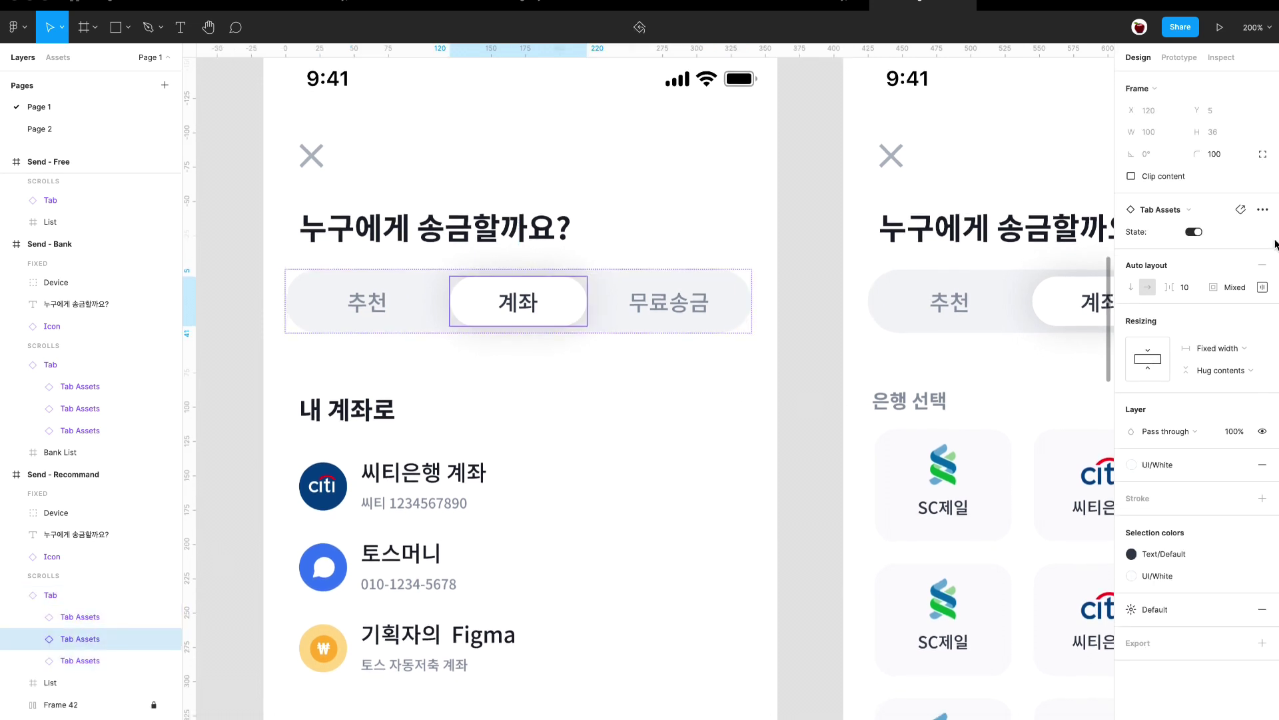
pyautogui.click(1191, 232)
pyautogui.click(371, 300)
pyautogui.scroll(1, 542, 451)
pyautogui.click(1193, 232)
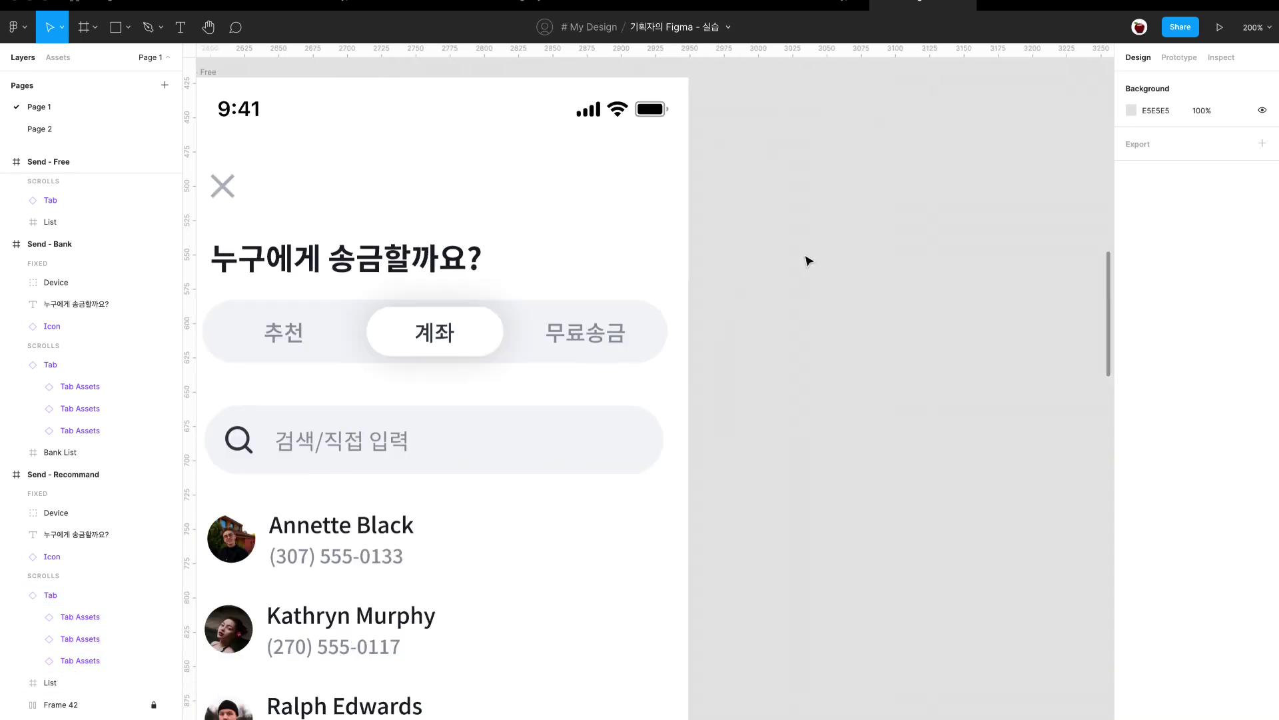
# In Send - Free's Tab, switch the 무료송금 tab's State on and the 계좌 tab's State off.
pyautogui.hscroll(-4, 809, 260)
pyautogui.click(737, 334)
pyautogui.doubleClick(737, 334)
pyautogui.click(634, 334)
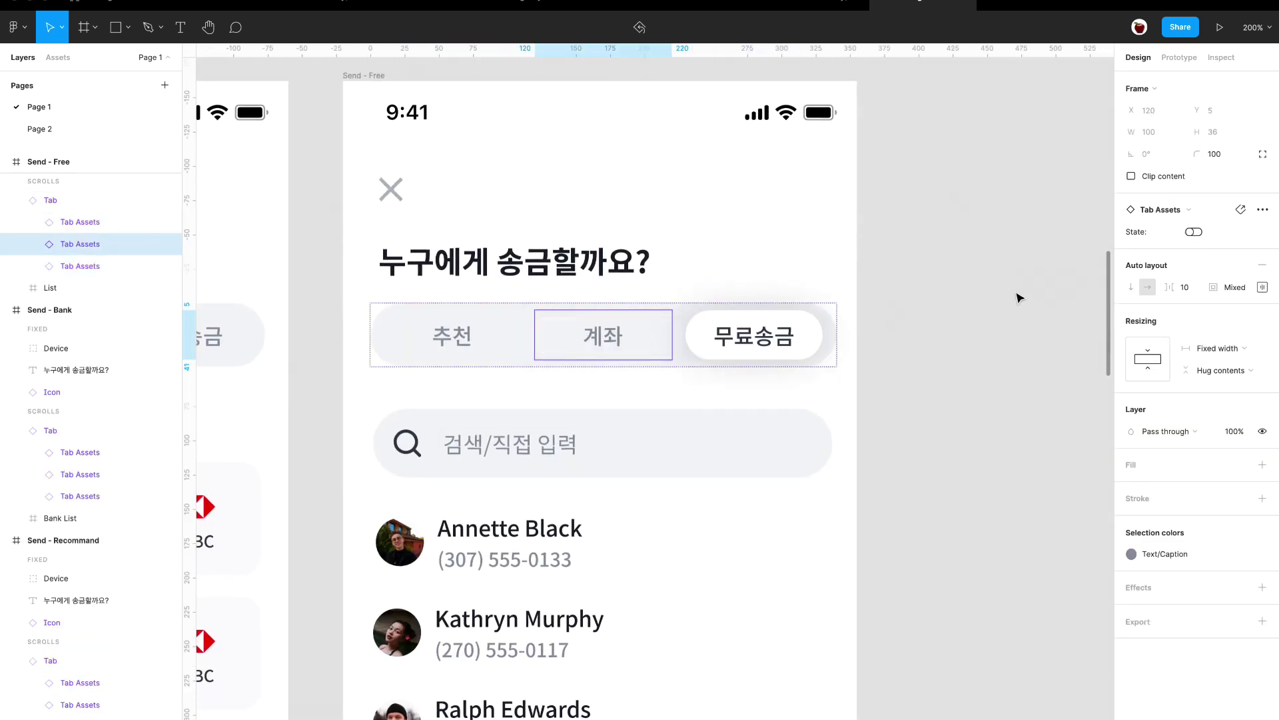
pyautogui.click(1018, 297)
# Preview the prototype starting from the Send - Recommand frame, and return to the design file.
pyautogui.scroll(-5, 1019, 297)
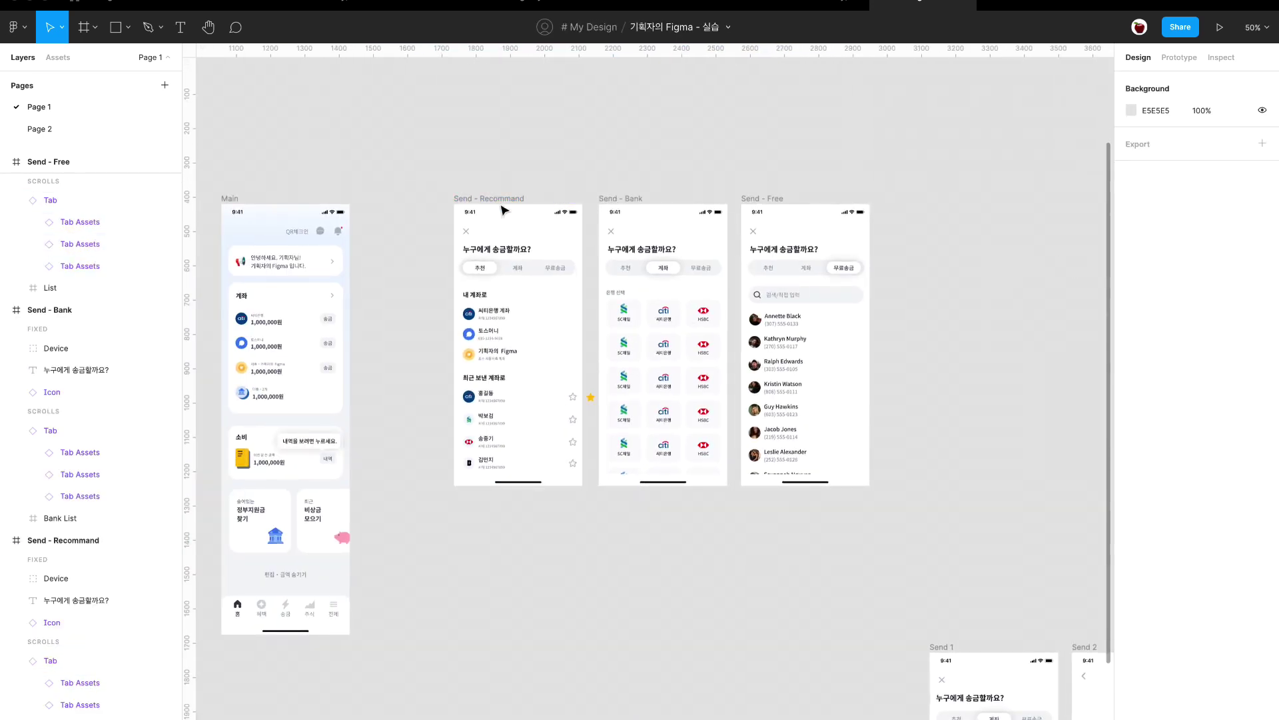
pyautogui.hotkey('shift', '0')
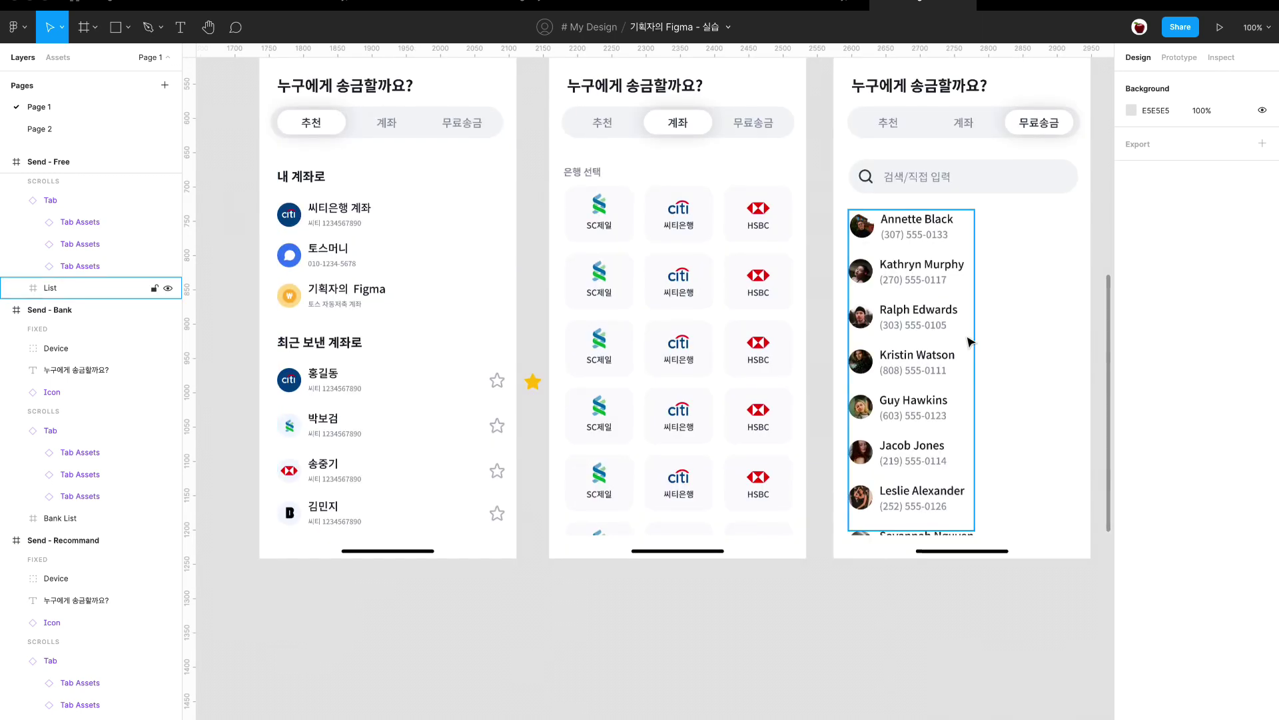
pyautogui.scroll(3, 971, 337)
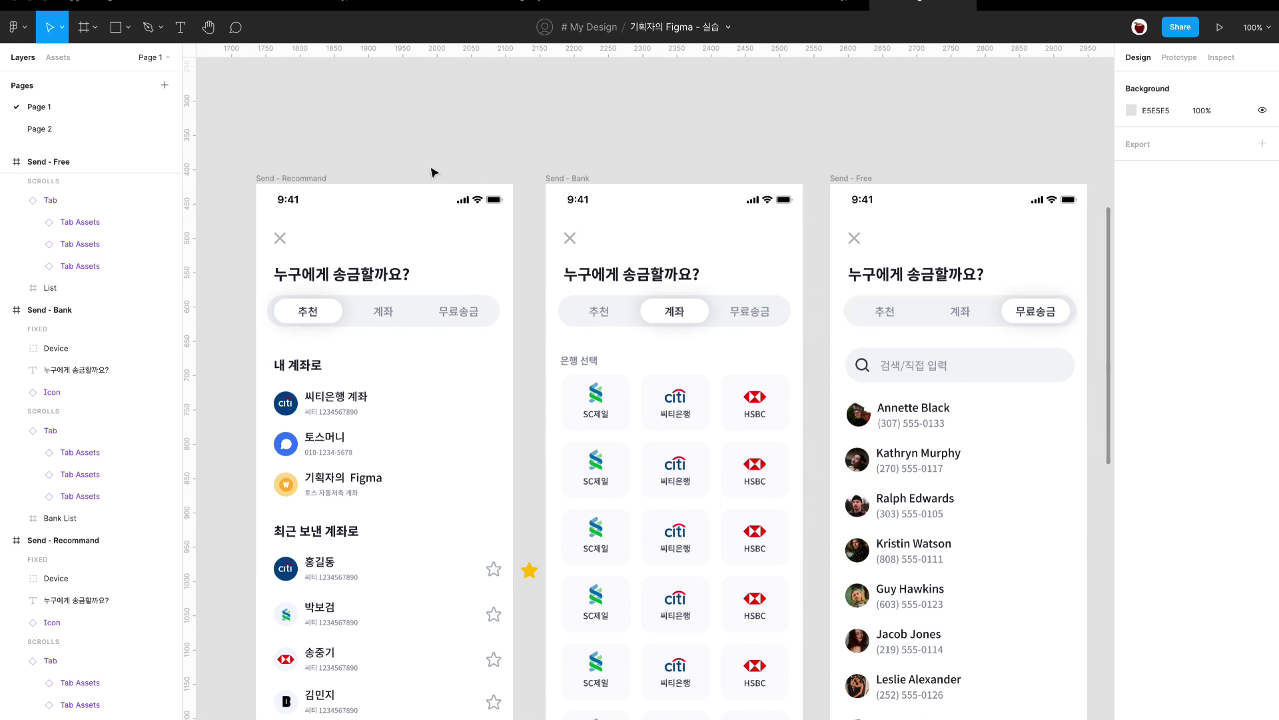
pyautogui.click(317, 184)
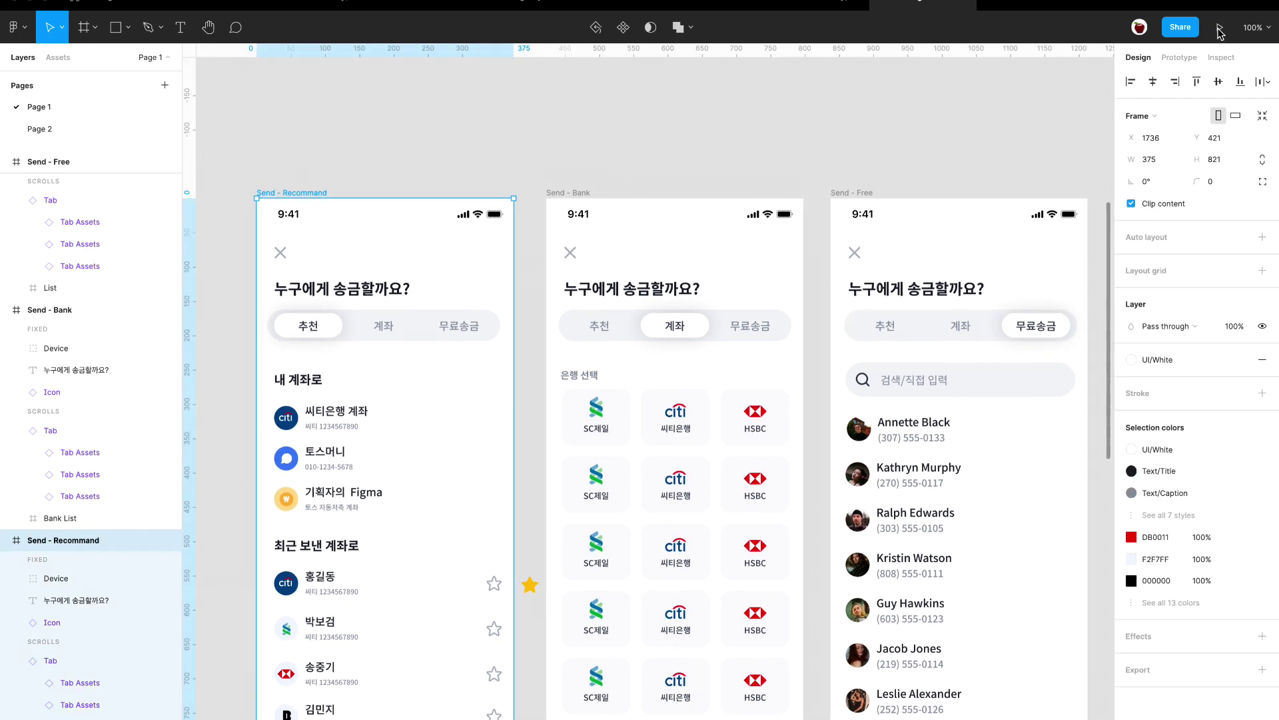
pyautogui.click(1220, 30)
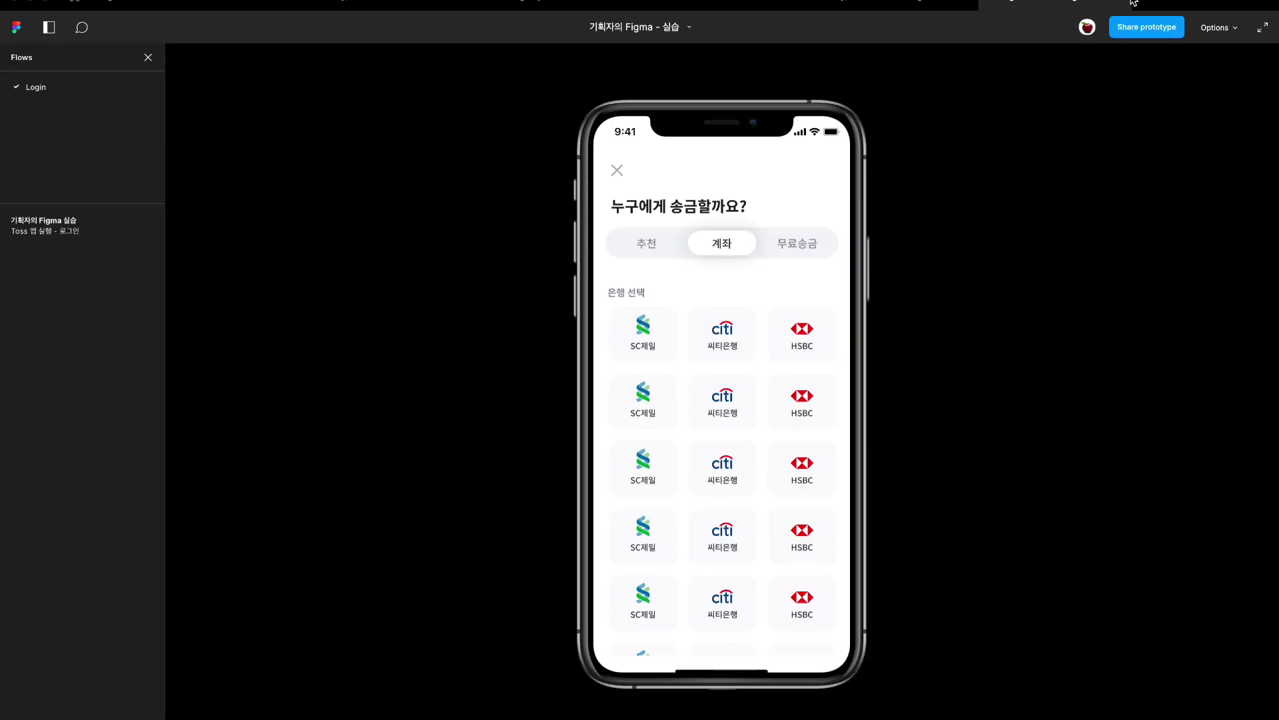
pyautogui.press('super+w')
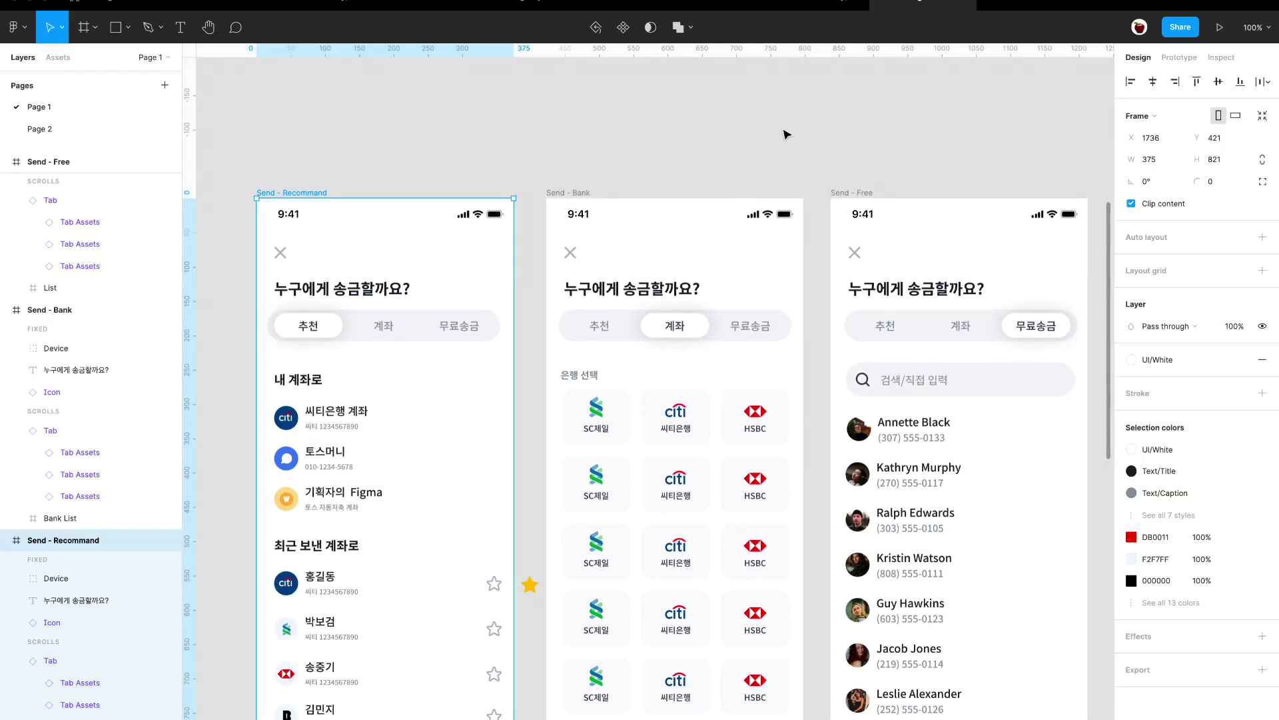
pyautogui.click(785, 134)
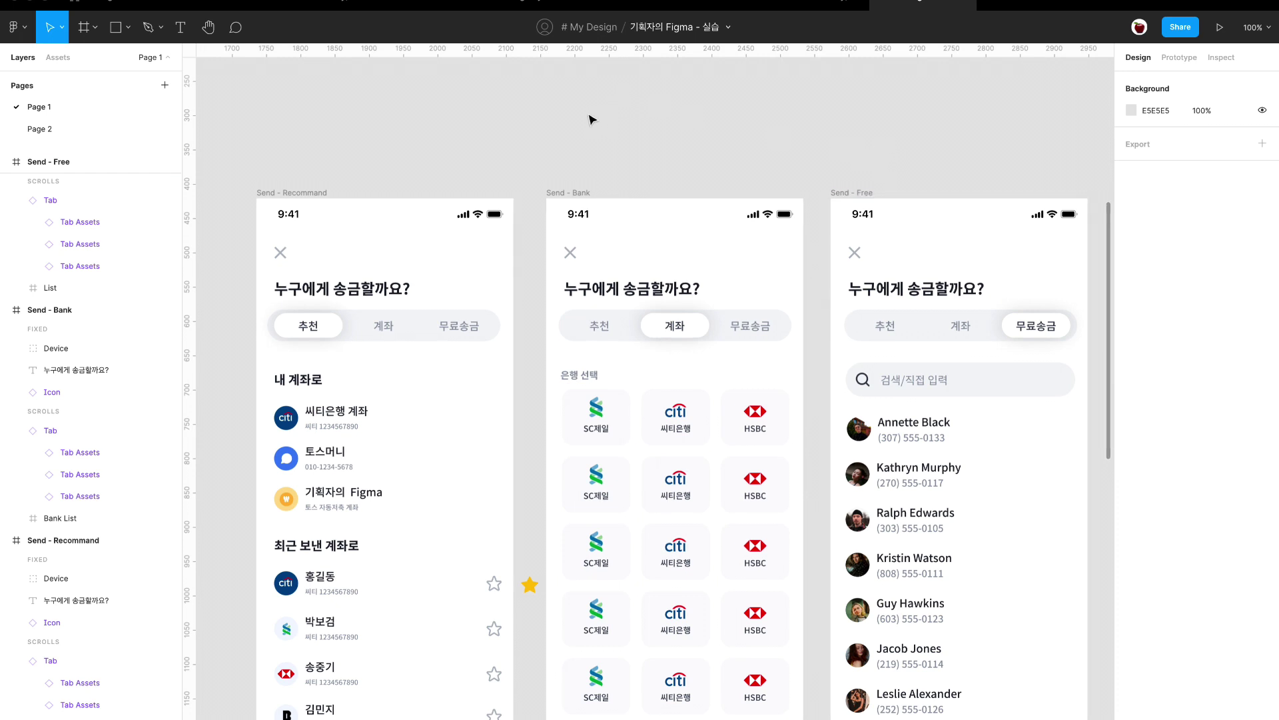
# In Send - Recommand, add a white rectangle behind the header elements and move the Tab into the fixed layers.
pyautogui.hscroll(-2, 591, 119)
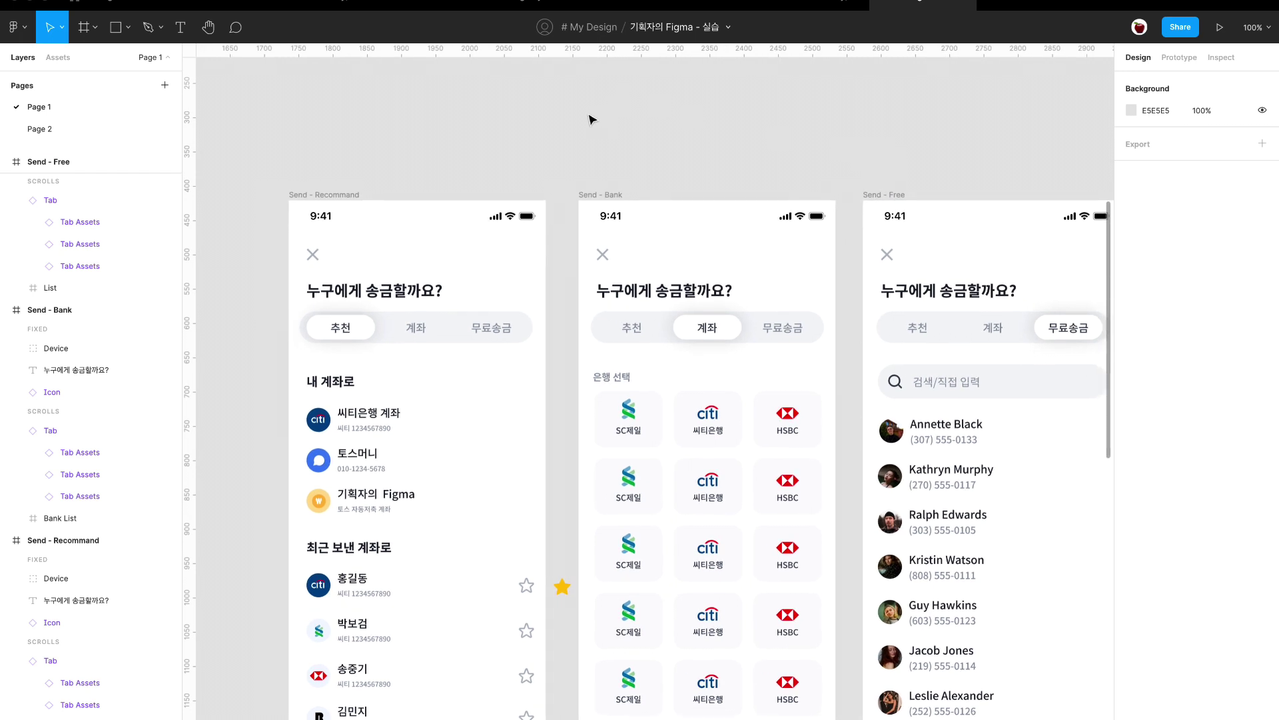
pyautogui.press('r')
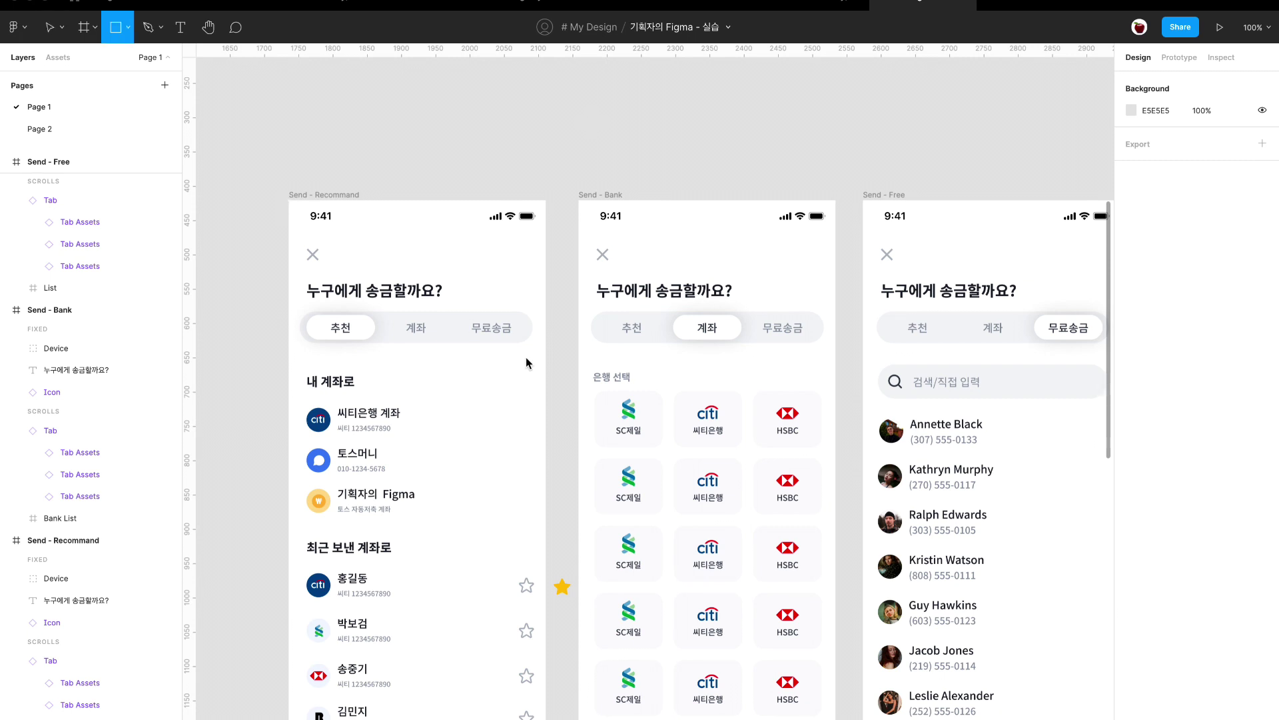
pyautogui.moveTo(546, 362); pyautogui.dragTo(289, 200)
pyautogui.moveTo(91, 647)
pyautogui.mouseDown()
pyautogui.moveTo(74, 603)
pyautogui.moveTo(70, 639)
pyautogui.mouseUp()
pyautogui.click(52, 684)
pyautogui.moveTo(52, 684); pyautogui.dragTo(54, 589)
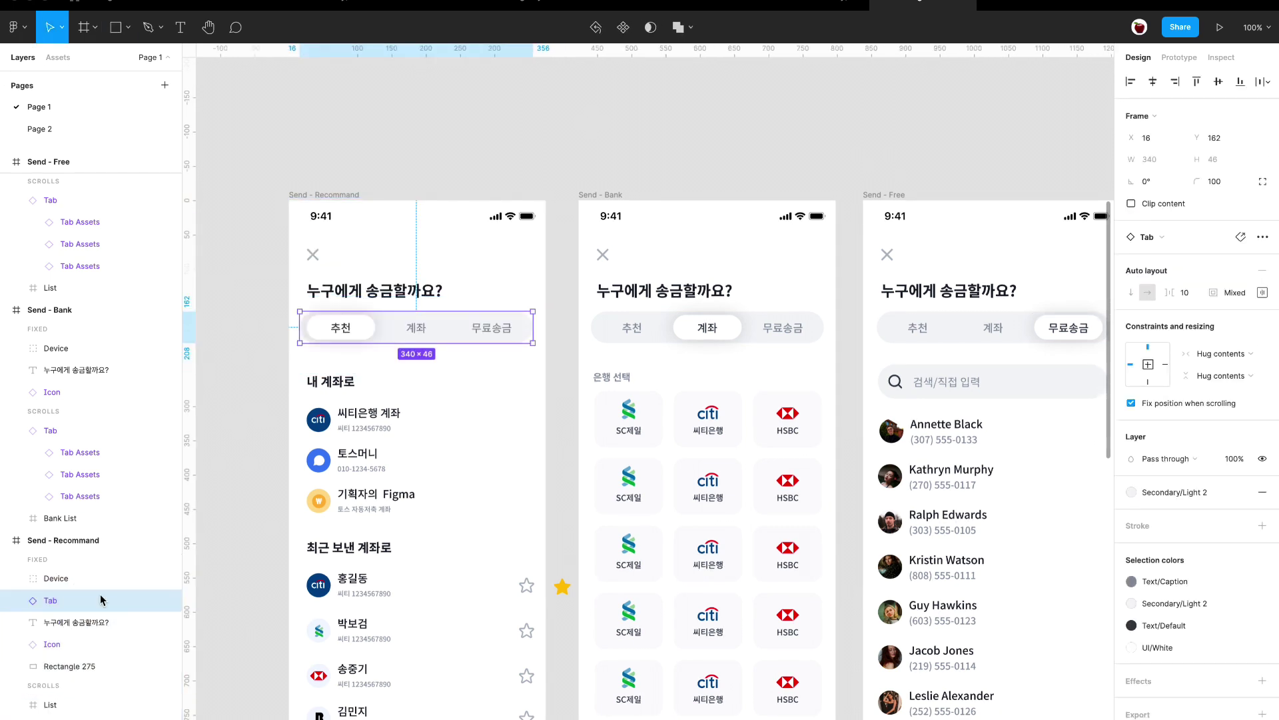
# Wrap Send - Recommand's fixed Device, Tab, title, Icon and rectangle layers together in one frame.
pyautogui.scroll(-3, 80, 533)
pyautogui.click(56, 490)
pyautogui.keyDown('shift'); pyautogui.click(69, 578); pyautogui.keyUp('shift')
pyautogui.rightClick(60, 527)
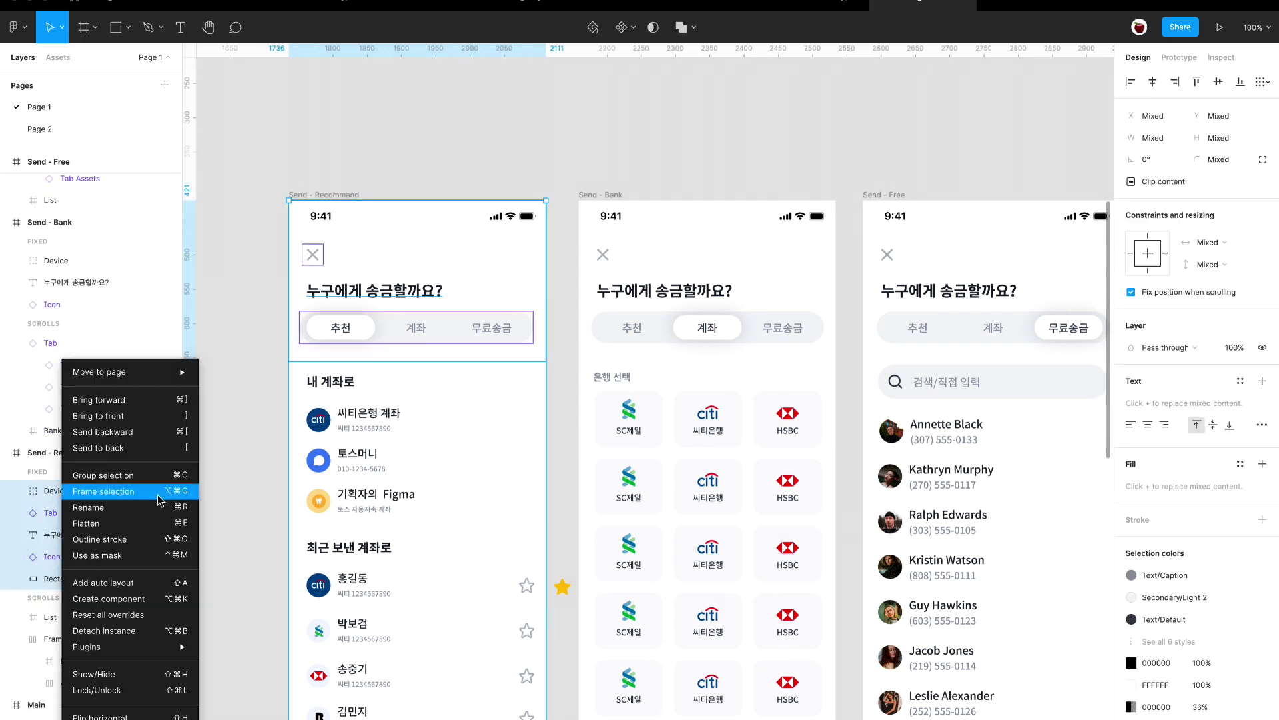
pyautogui.click(86, 489)
# In Send - Bank, move the Tab into the fixed layers and place a rectangle behind the header elements.
pyautogui.click(51, 496)
pyautogui.moveTo(50, 496); pyautogui.dragTo(51, 404)
pyautogui.click(786, 138)
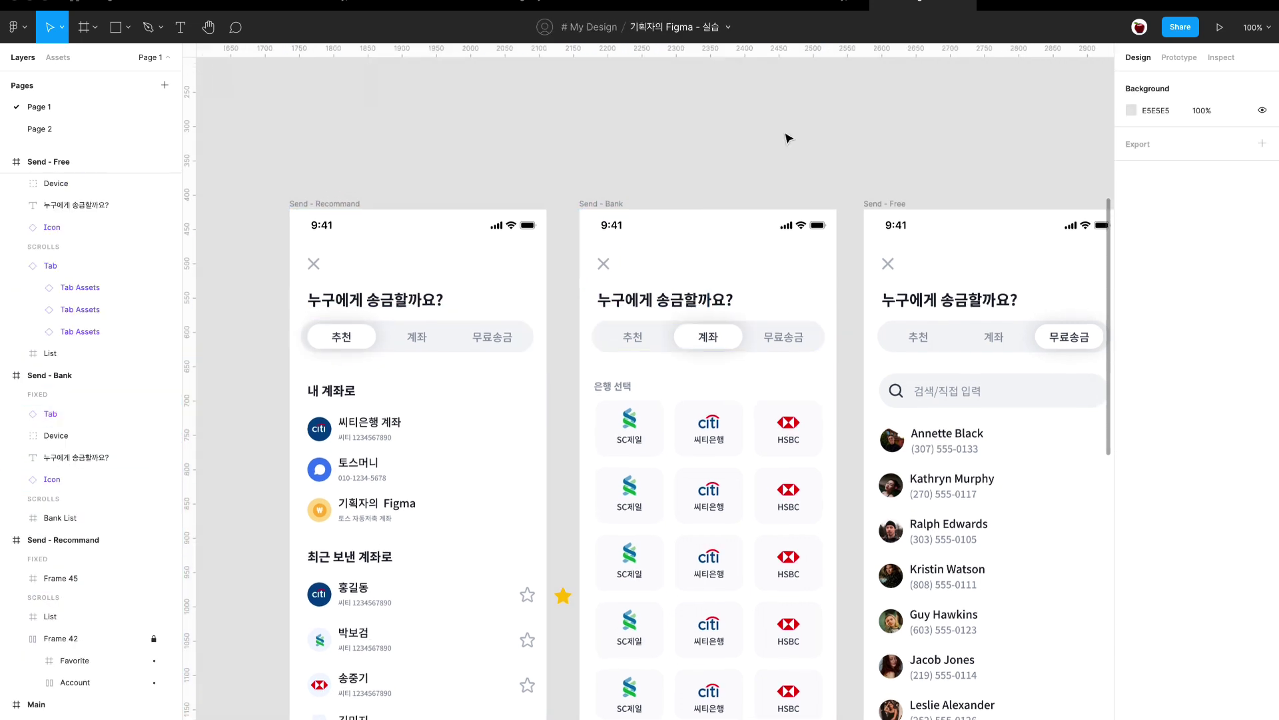
pyautogui.click(809, 357)
pyautogui.click(11, 414)
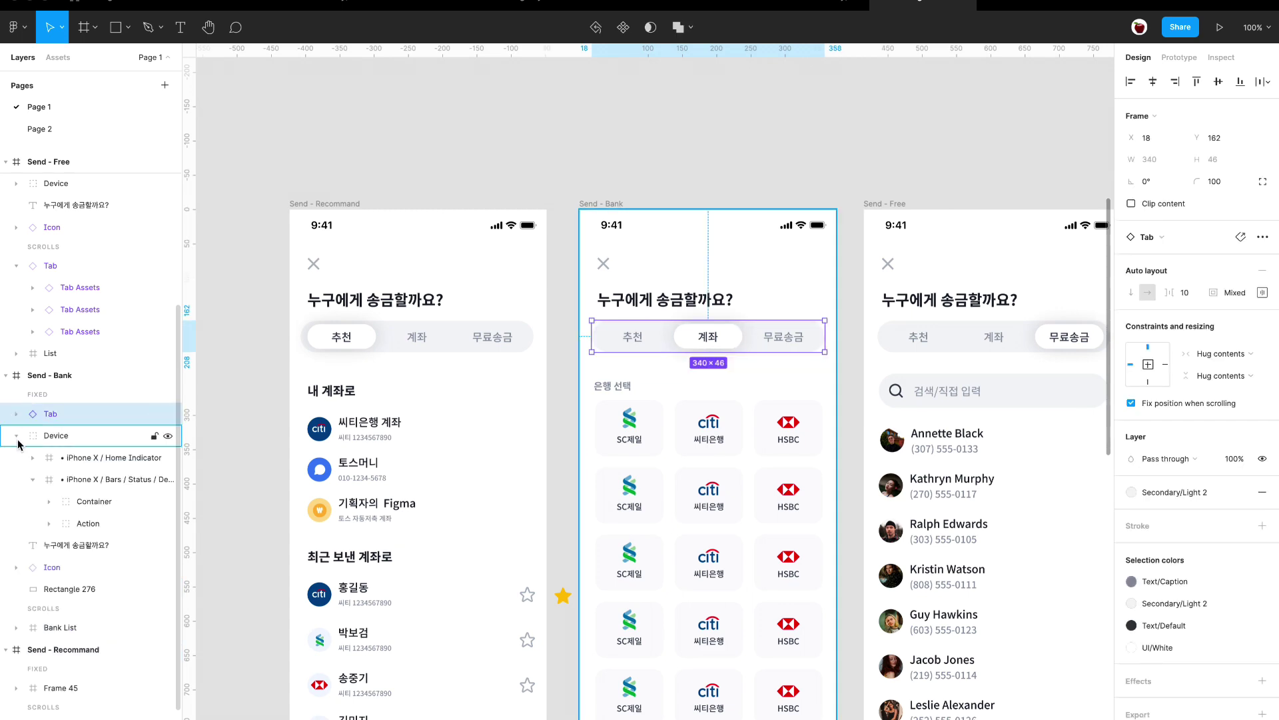
pyautogui.click(16, 435)
# In Send - Free, draw a 375 × 221 rectangle for the header background, below the other fixed layers, and make the Tab fixed.
pyautogui.click(40, 161)
pyautogui.click(487, 194)
pyautogui.press('r')
pyautogui.moveTo(537, 209); pyautogui.dragTo(793, 360)
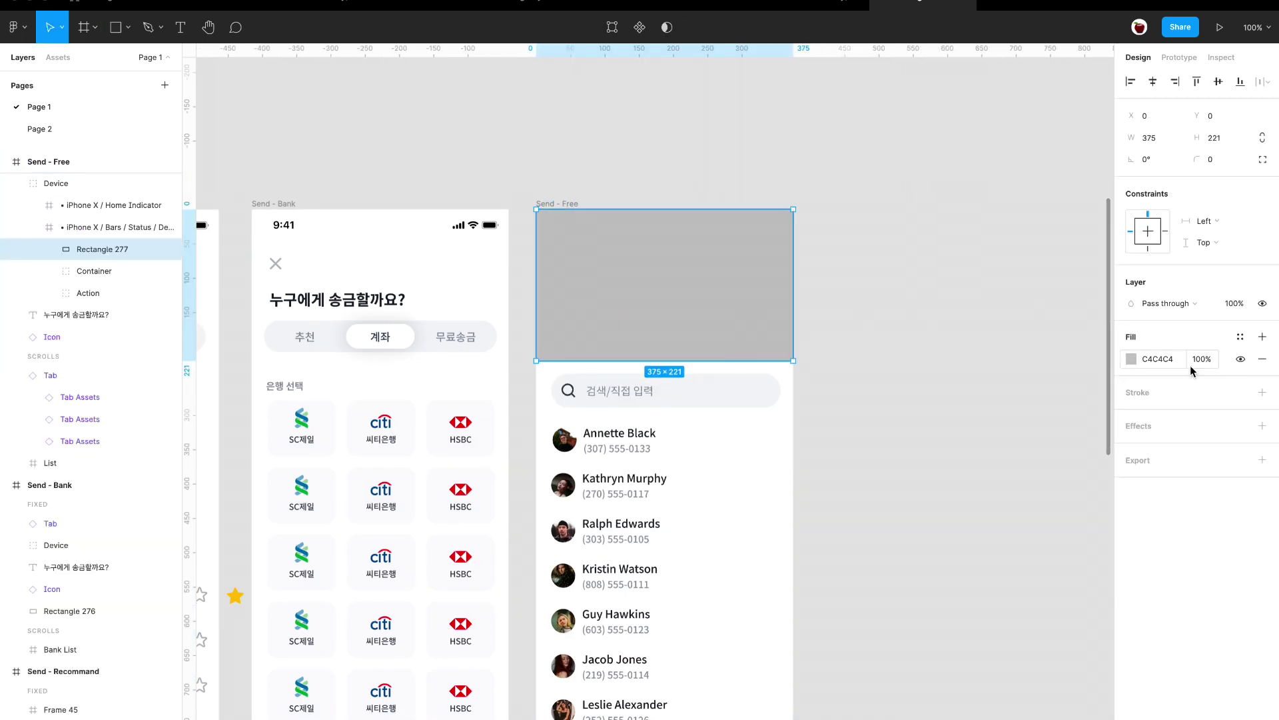
pyautogui.click(16, 198)
pyautogui.click(667, 336)
pyautogui.click(16, 197)
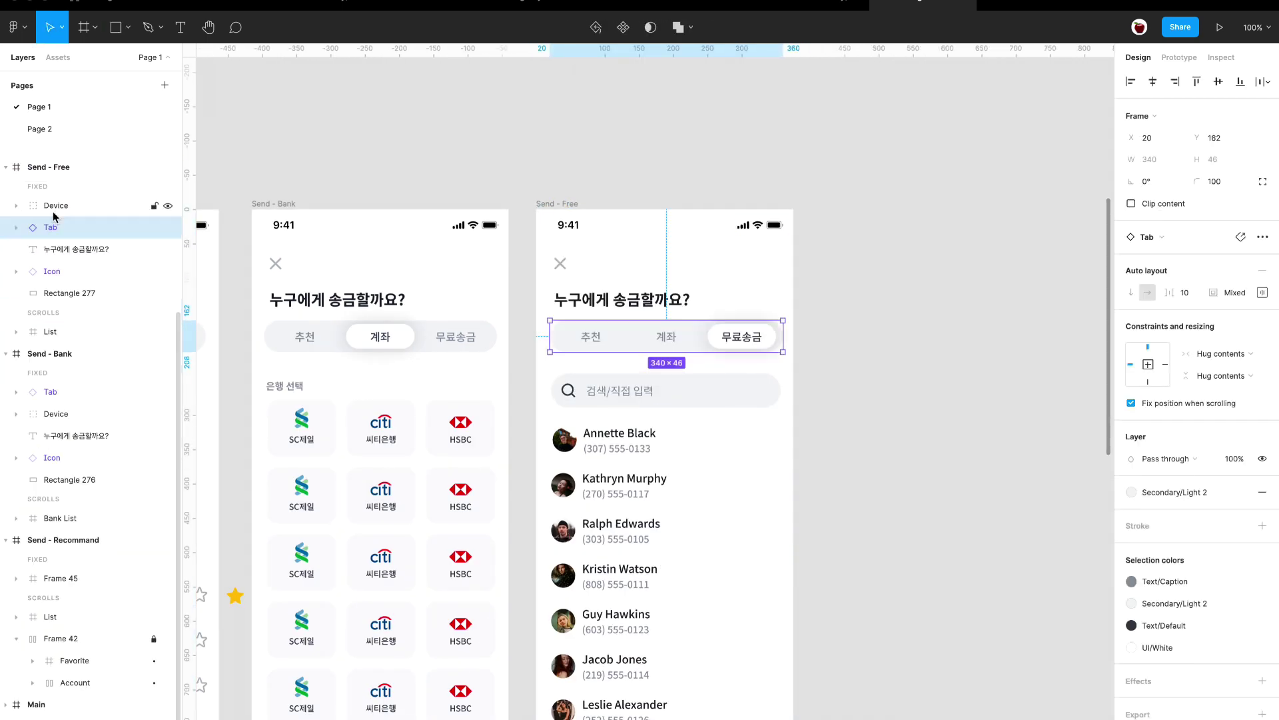
# Preview the prototype, test the fixed header and the switch from 추천 to 무료송금, and return to the design file.
pyautogui.press('Escape')
pyautogui.click(1220, 27)
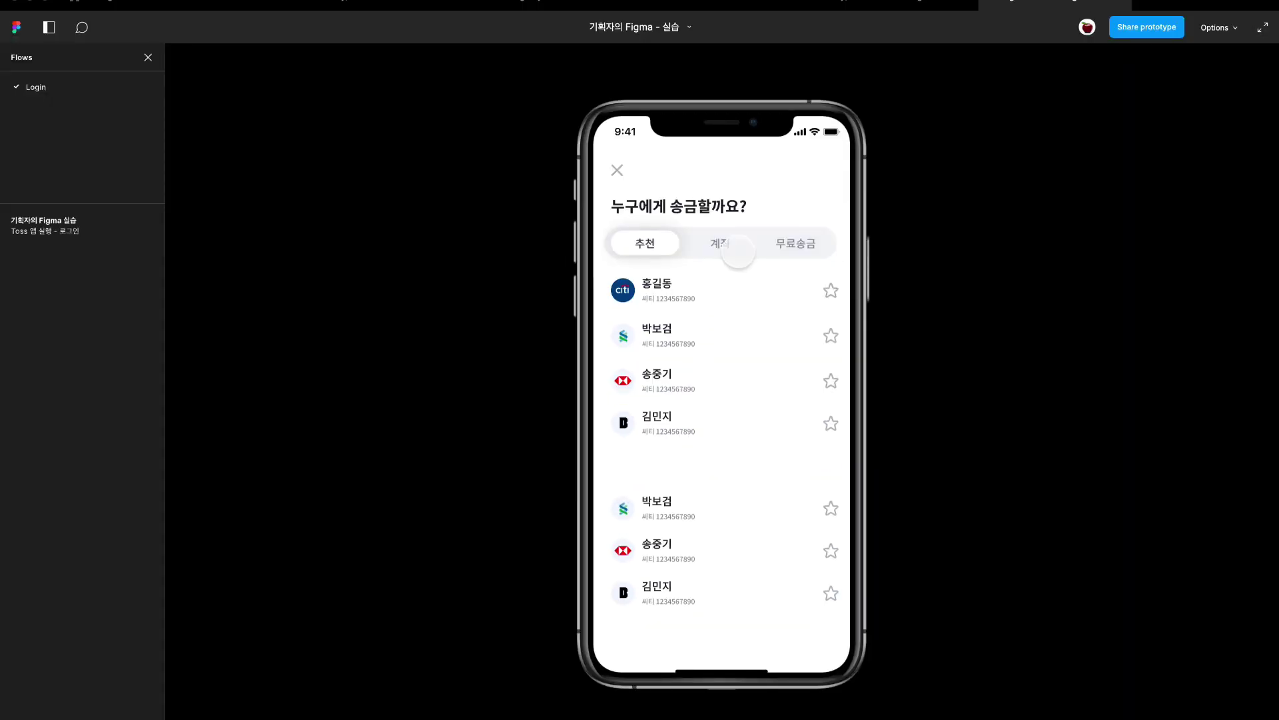
pyautogui.click(801, 244)
pyautogui.click(617, 170)
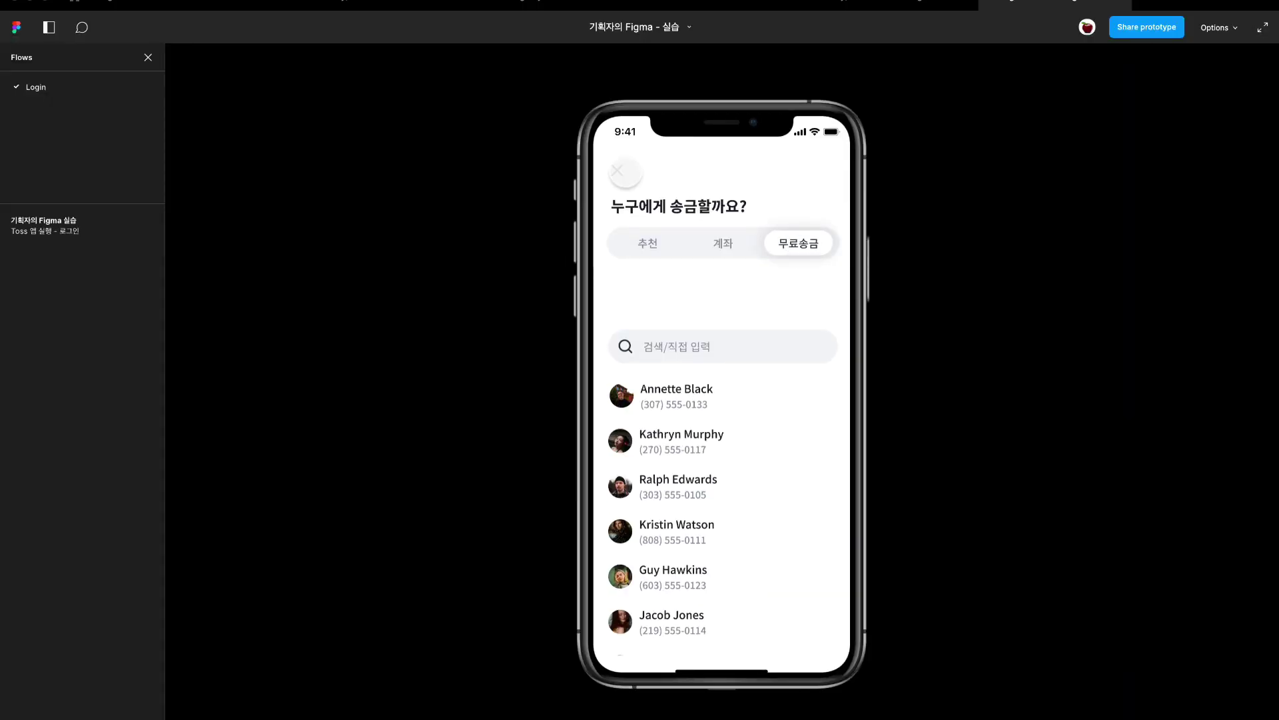
pyautogui.hotkey('ctrl', 'shift', 'Tab')
# Survey the Send 1 to Send 6 frames and the account selection pieces below the tabbed screens.
pyautogui.scroll(-2, 893, 707)
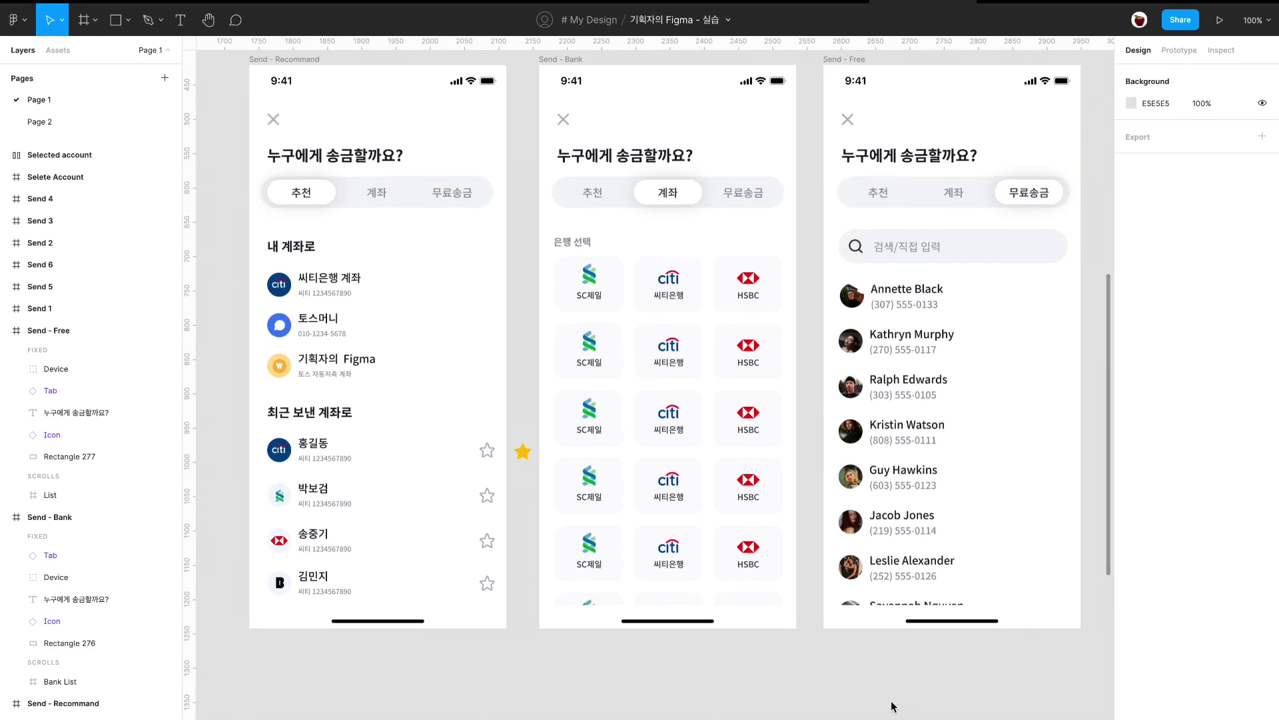
pyautogui.hscroll(5, 893, 706)
pyautogui.scroll(-7, 893, 707)
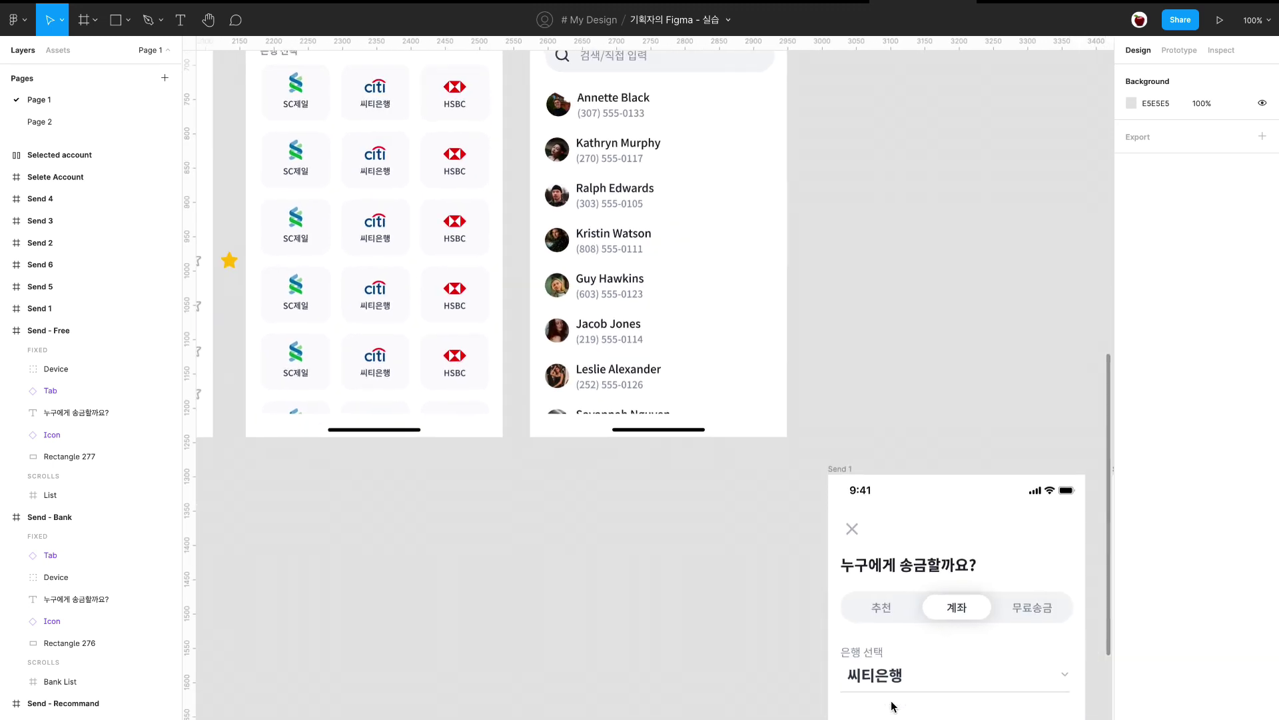
pyautogui.hscroll(3, 893, 706)
pyautogui.scroll(-1, 894, 706)
pyautogui.hscroll(4, 895, 707)
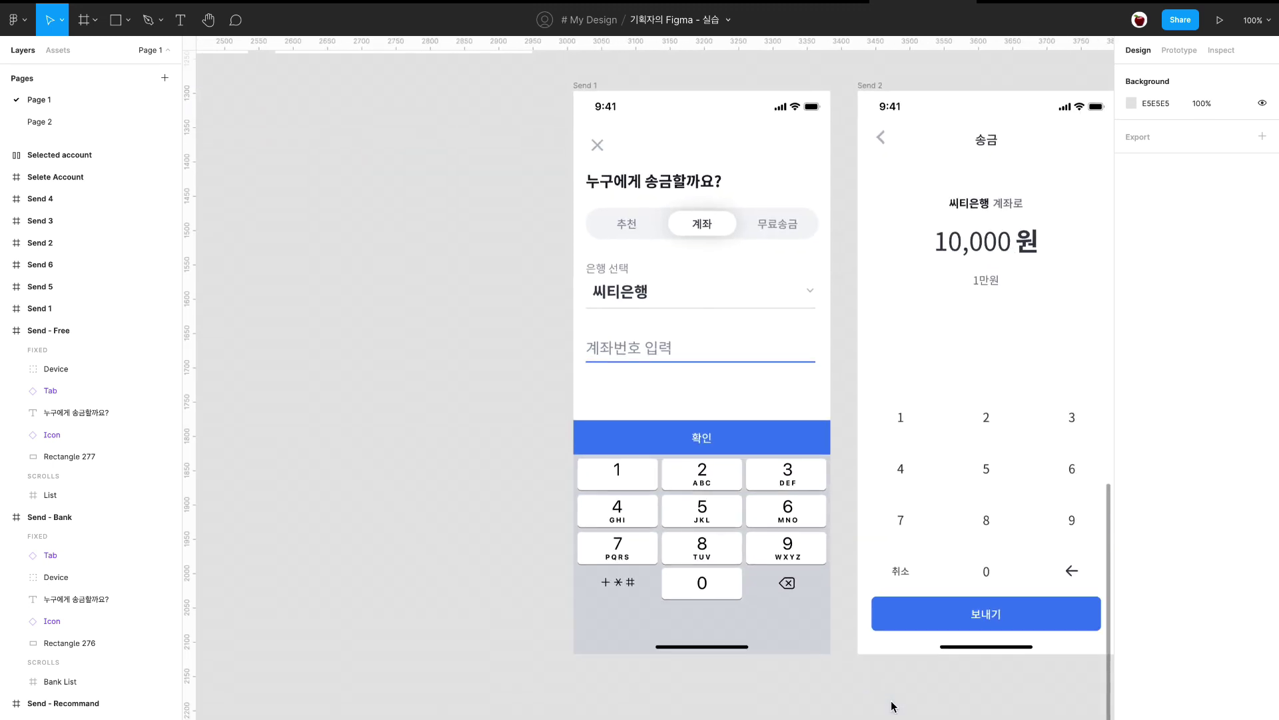
pyautogui.scroll(2, 894, 706)
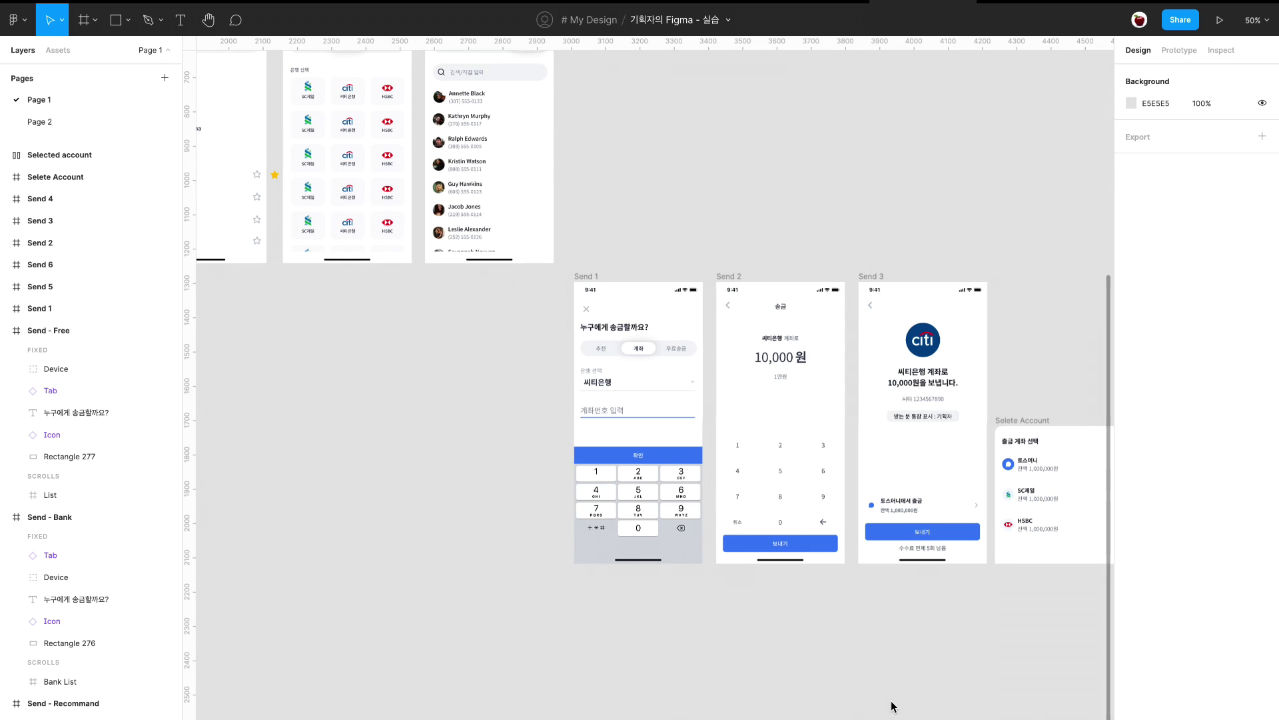
pyautogui.hscroll(10, 893, 705)
pyautogui.hscroll(8, 893, 705)
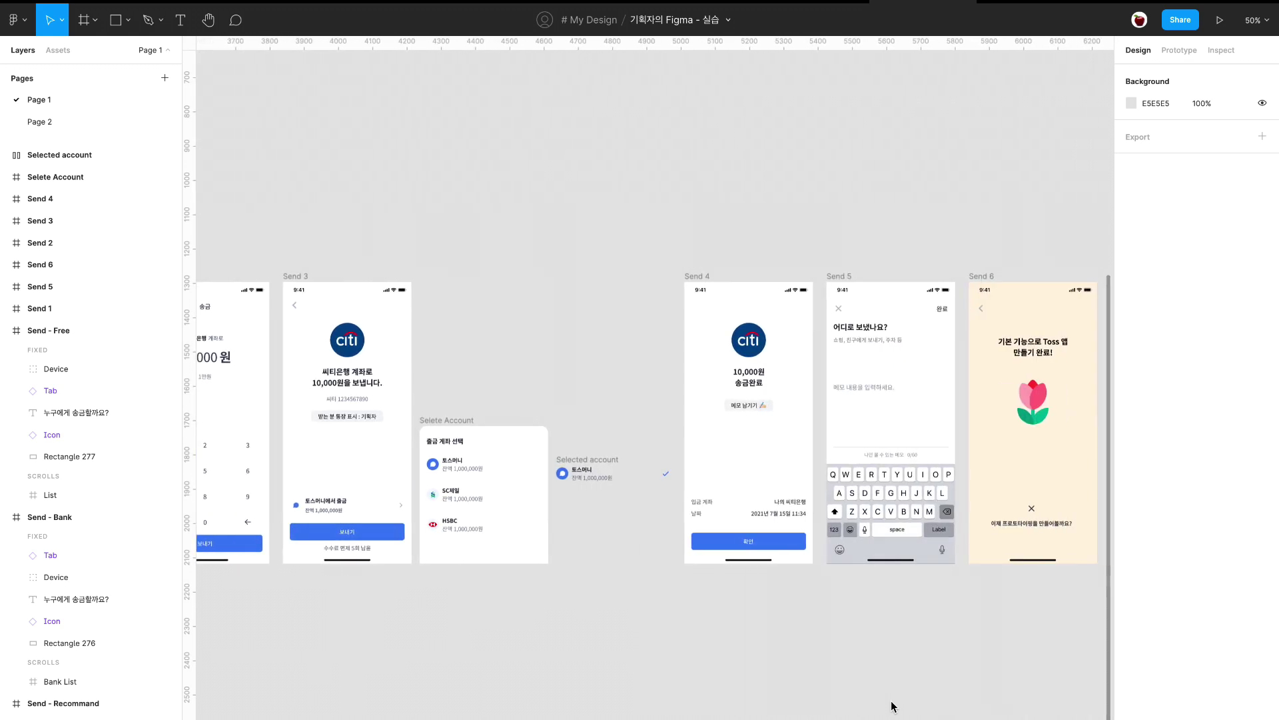
pyautogui.hscroll(-4, 893, 705)
pyautogui.hscroll(-10, 893, 705)
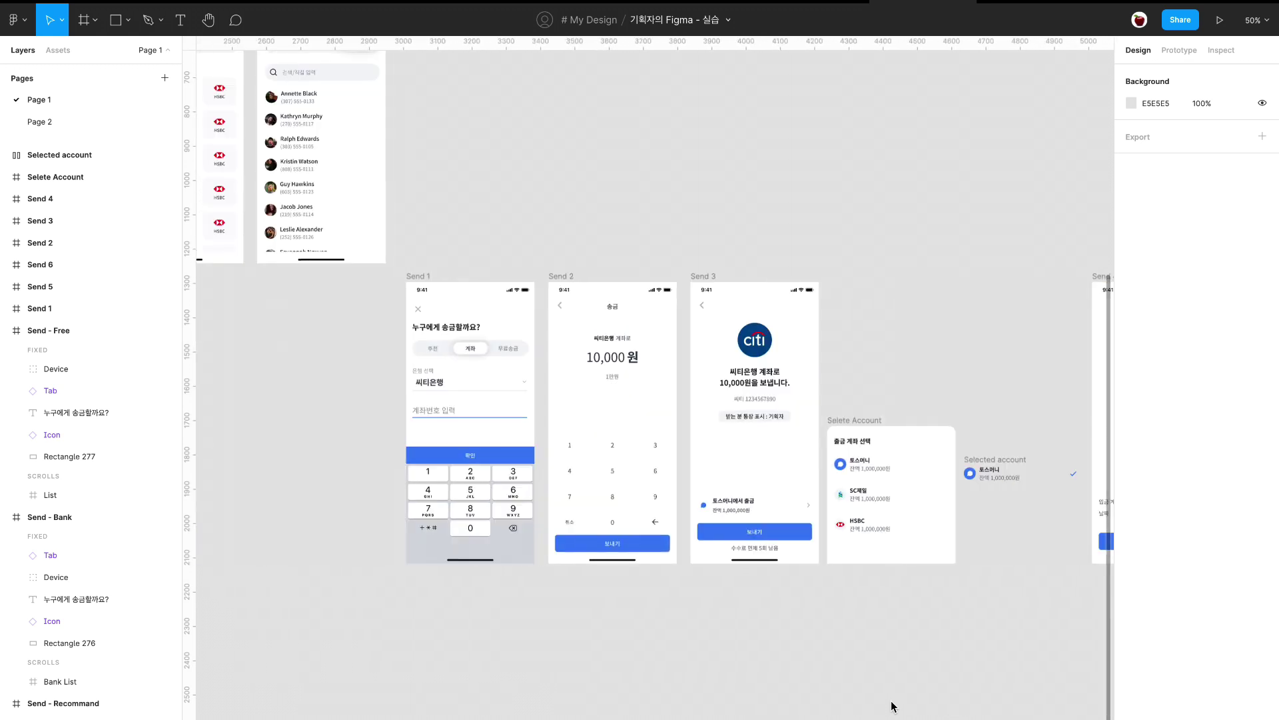
pyautogui.hotkey('shift', '0')
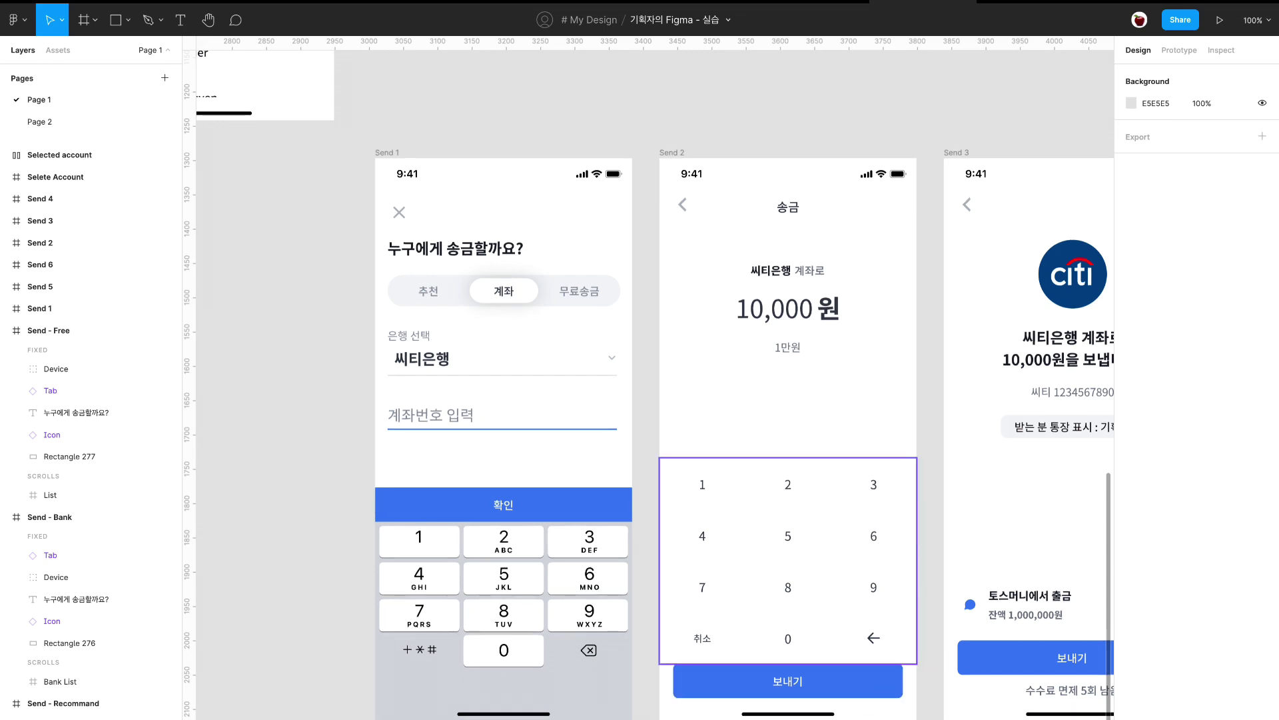
# Review the Send - Recommand, Send - Bank and Send - Free screens side by side.
pyautogui.scroll(4, 848, 686)
pyautogui.hscroll(-2, 849, 686)
pyautogui.scroll(10, 847, 687)
pyautogui.hscroll(-20, 847, 686)
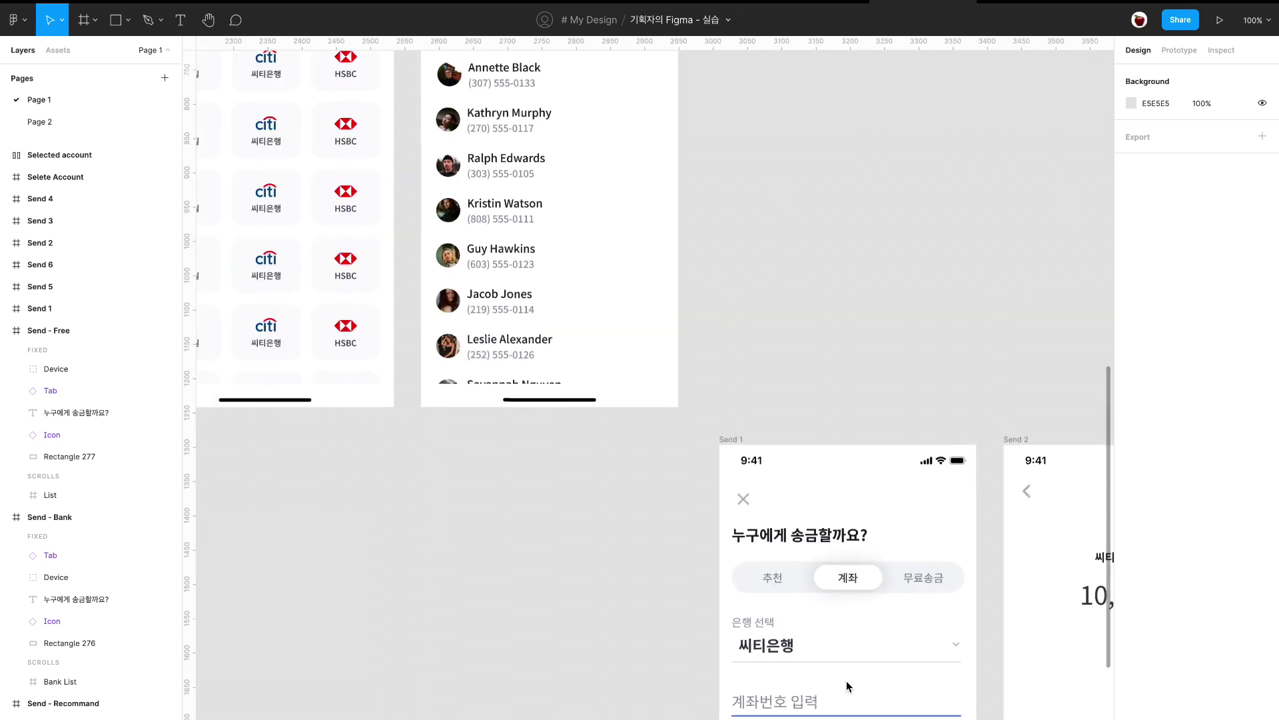
pyautogui.scroll(1, 847, 686)
pyautogui.hscroll(2, 847, 686)
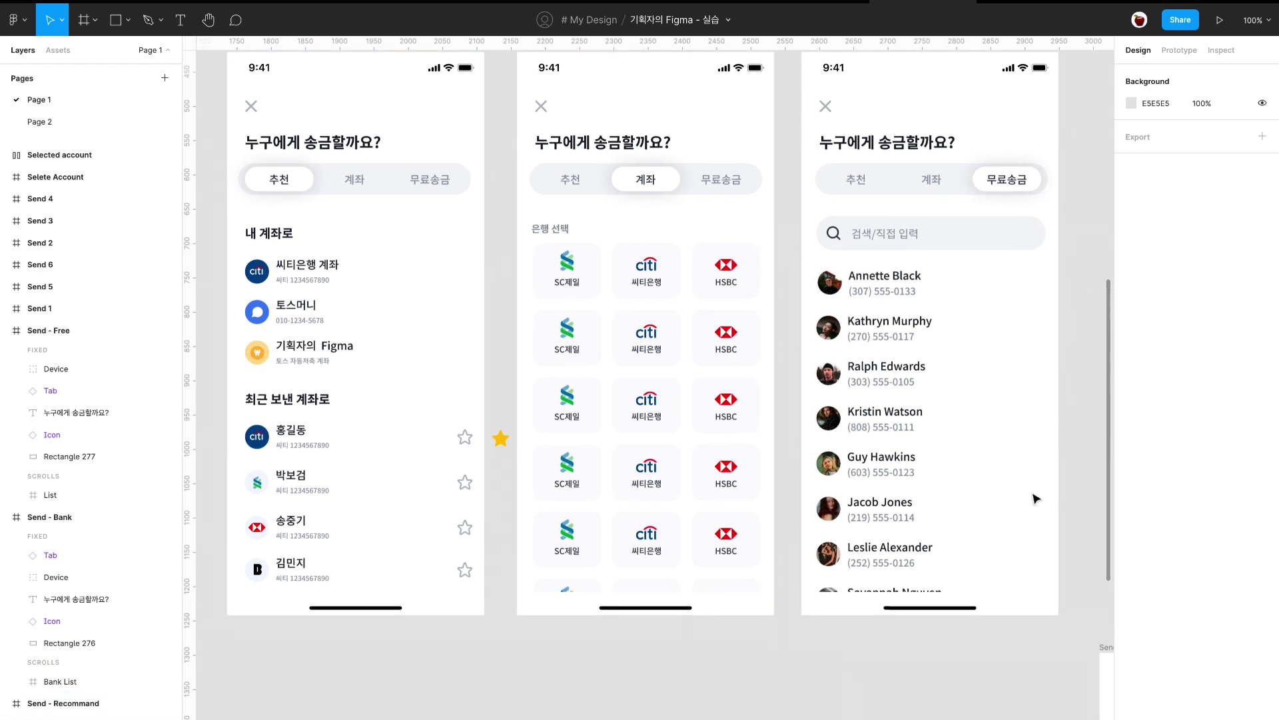
# Examine the transfer flow frame by frame, from the account number entry in Send 1 to the completion screen in Send 6.
pyautogui.scroll(-16, 1037, 497)
pyautogui.hscroll(20, 1037, 497)
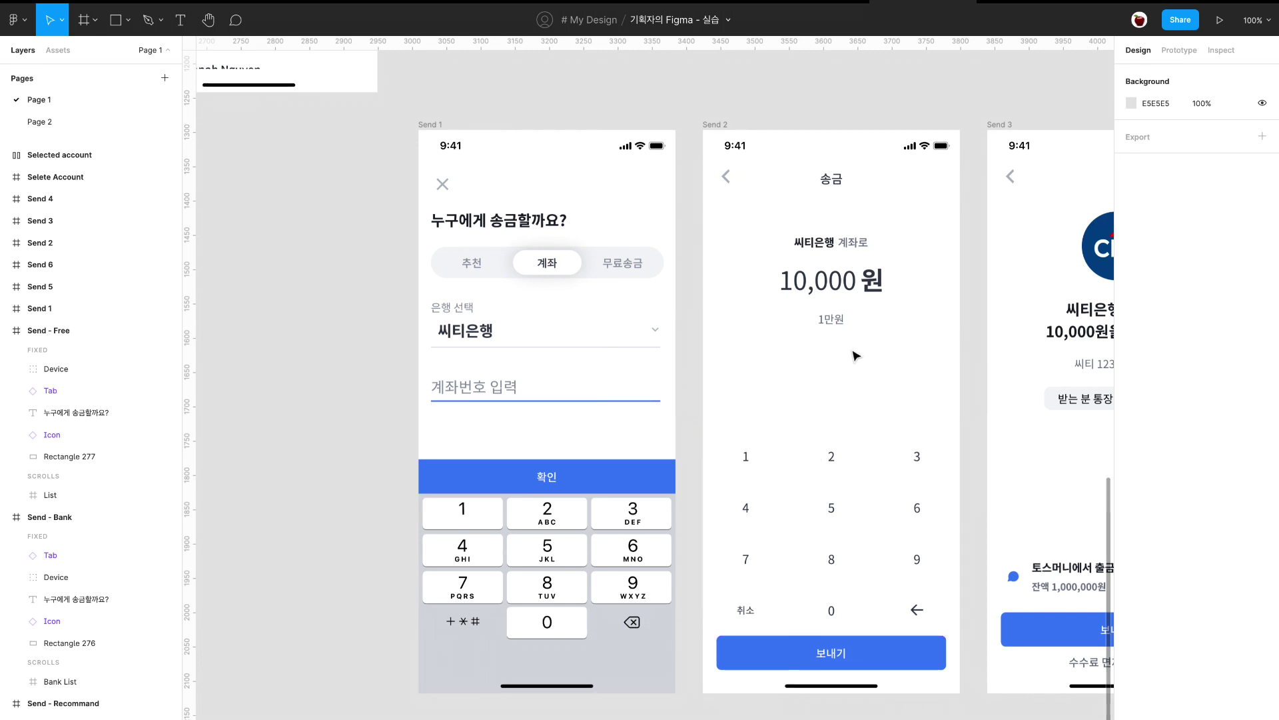
pyautogui.hscroll(10, 856, 355)
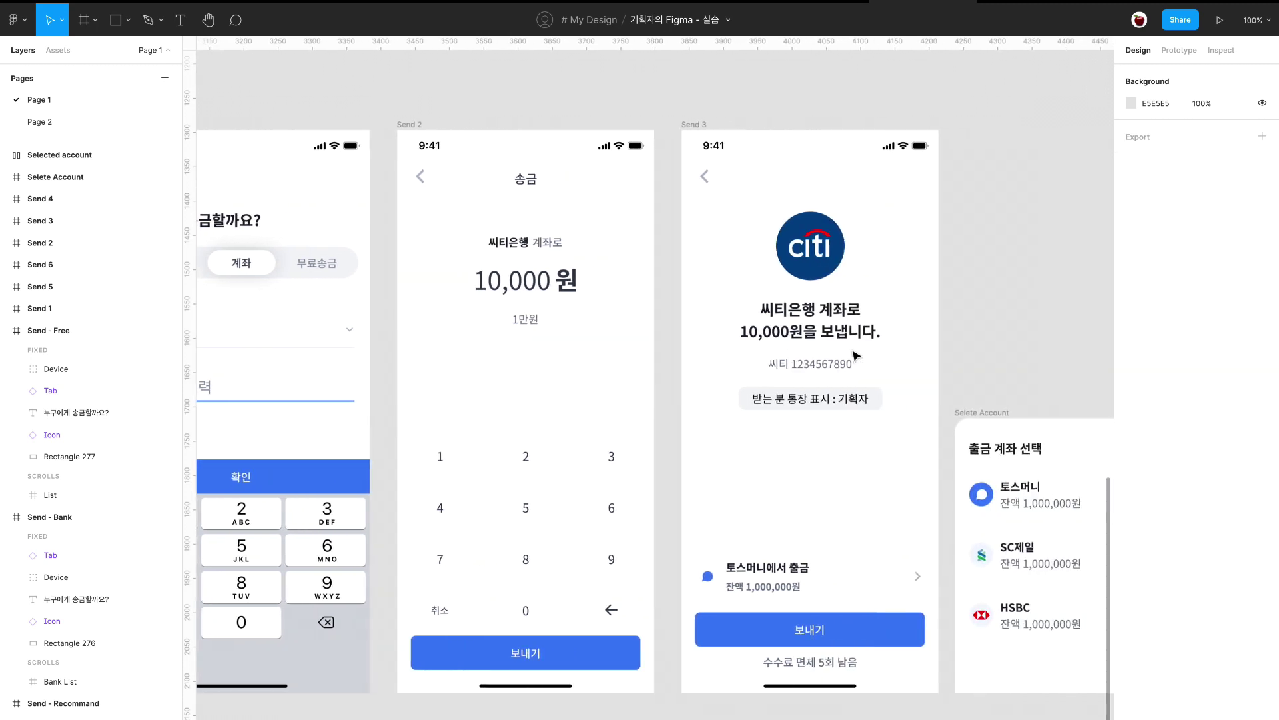
pyautogui.hscroll(4, 857, 356)
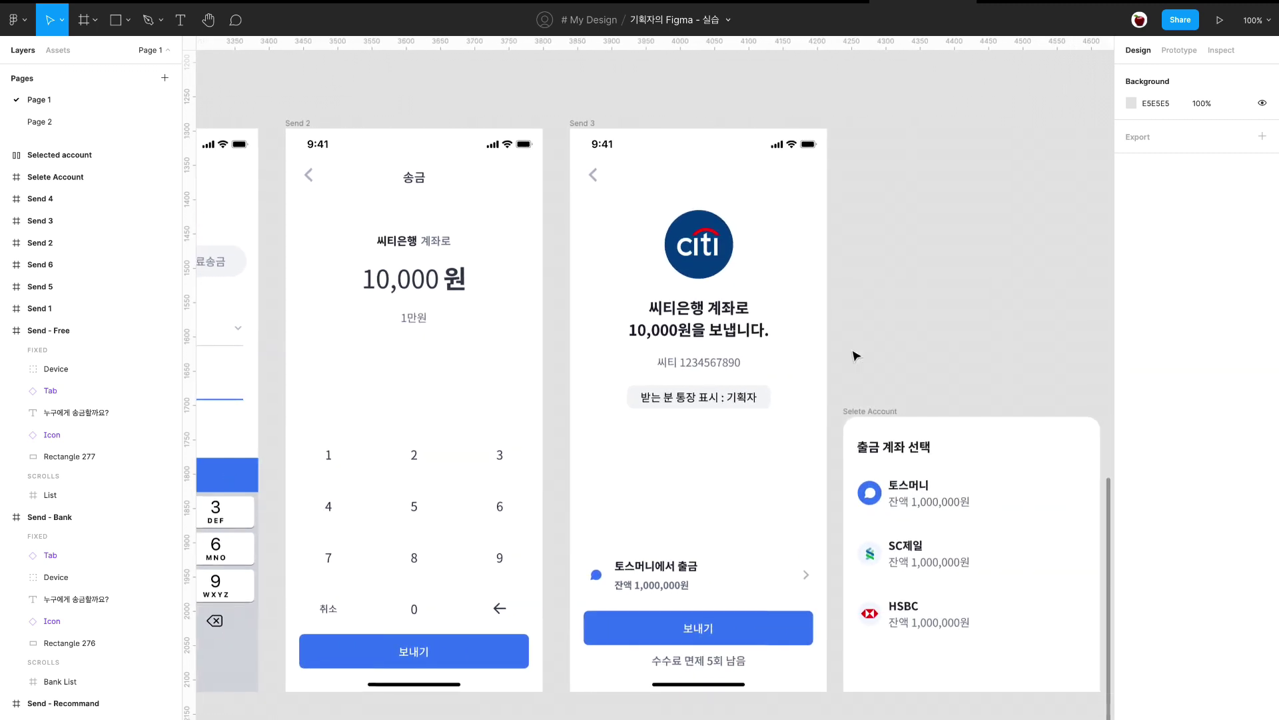
pyautogui.hscroll(2, 856, 355)
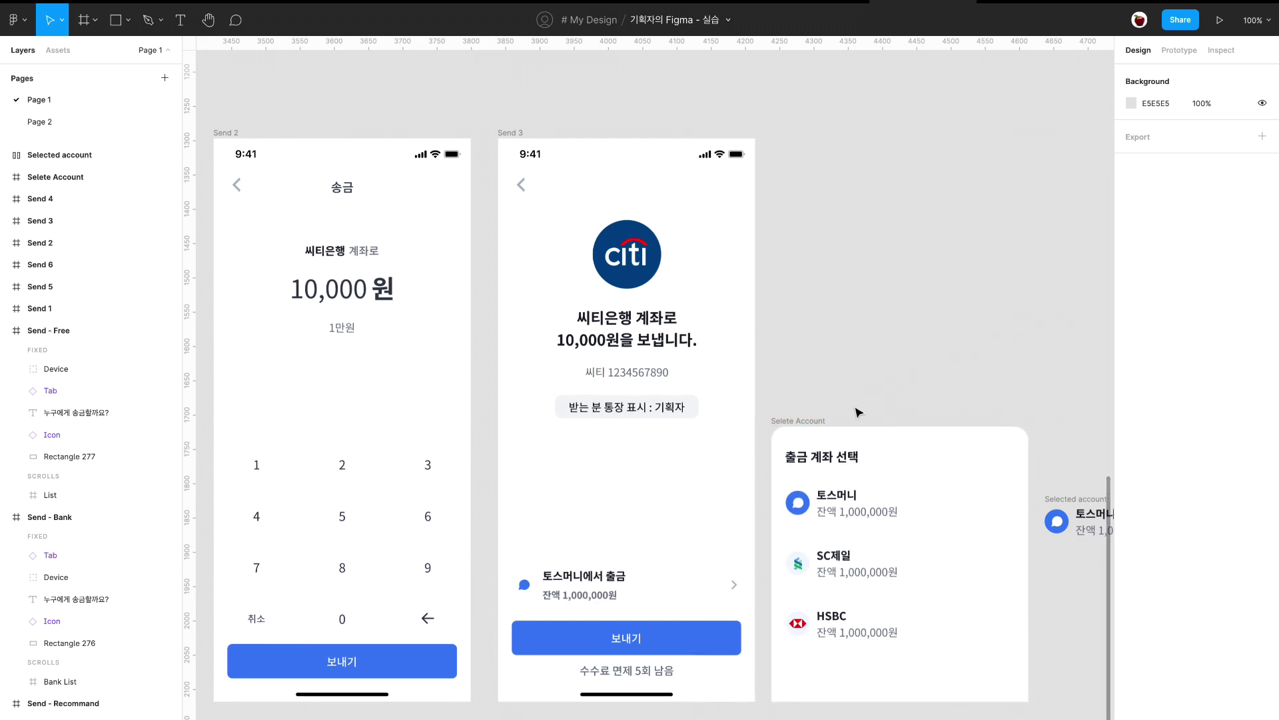
pyautogui.hscroll(2, 858, 412)
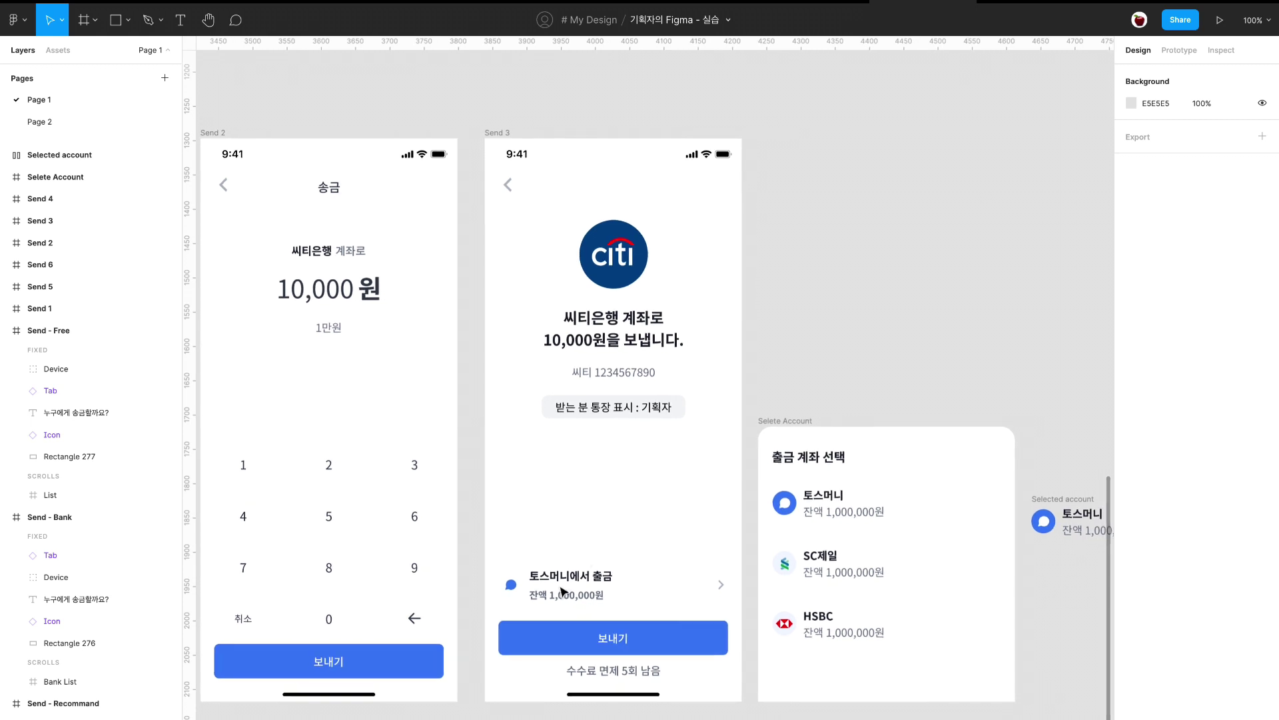
pyautogui.scroll(-1, 866, 546)
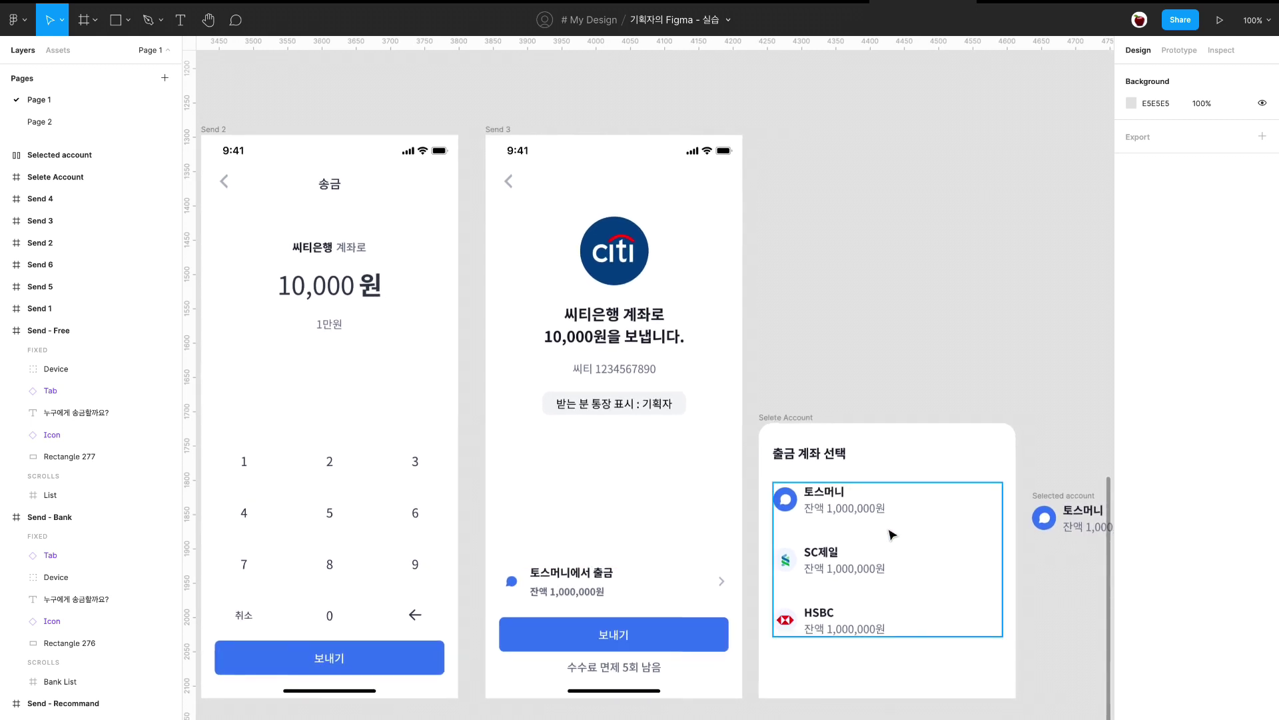
pyautogui.hscroll(6, 893, 535)
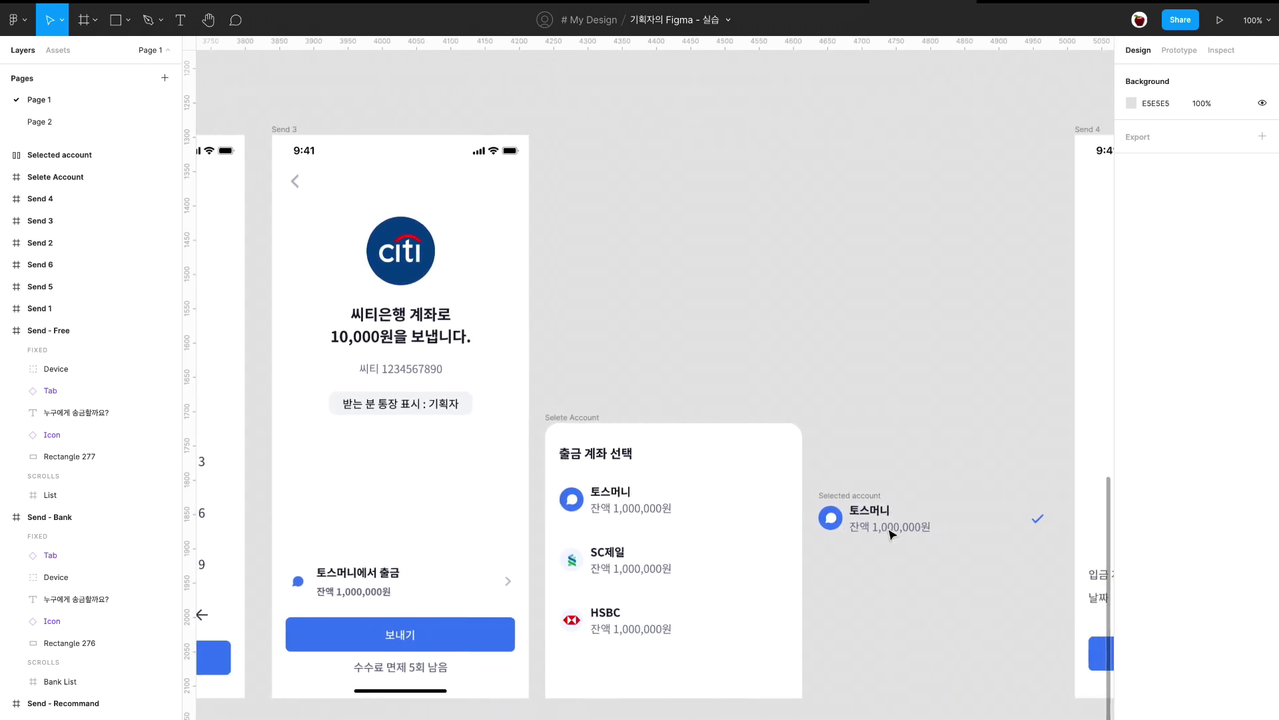
pyautogui.hscroll(18, 978, 638)
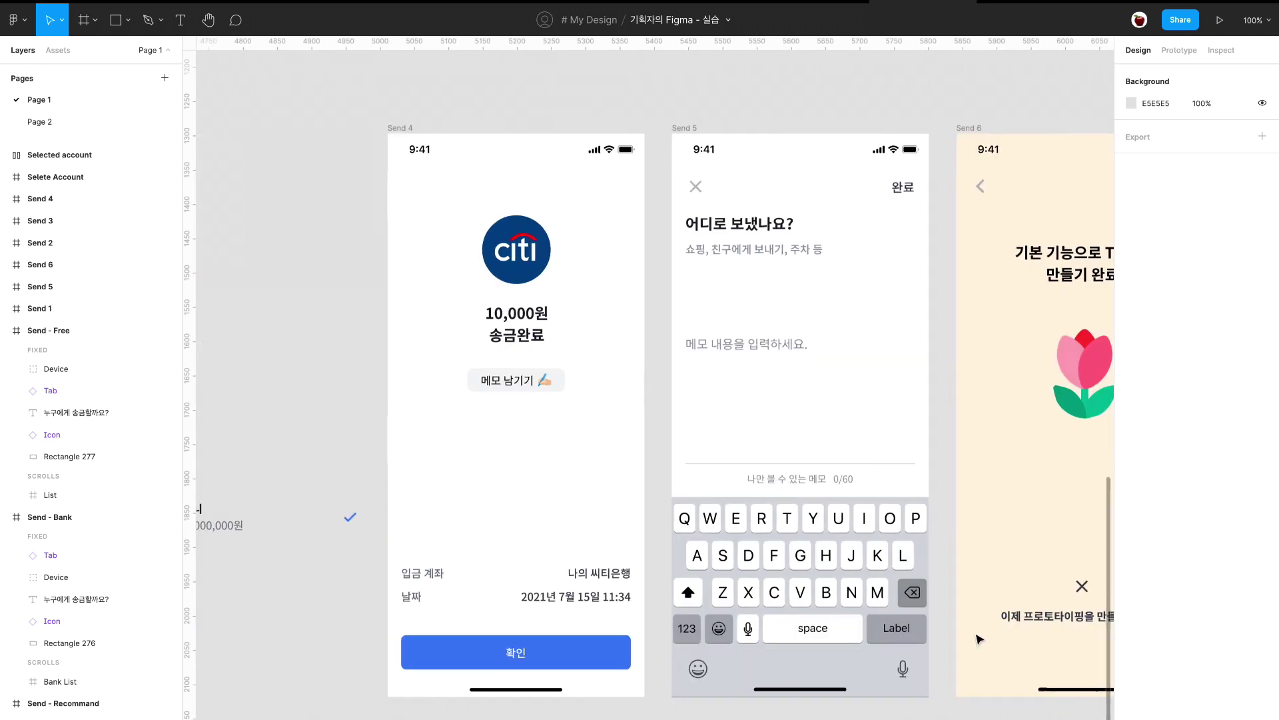
pyautogui.hscroll(8, 978, 638)
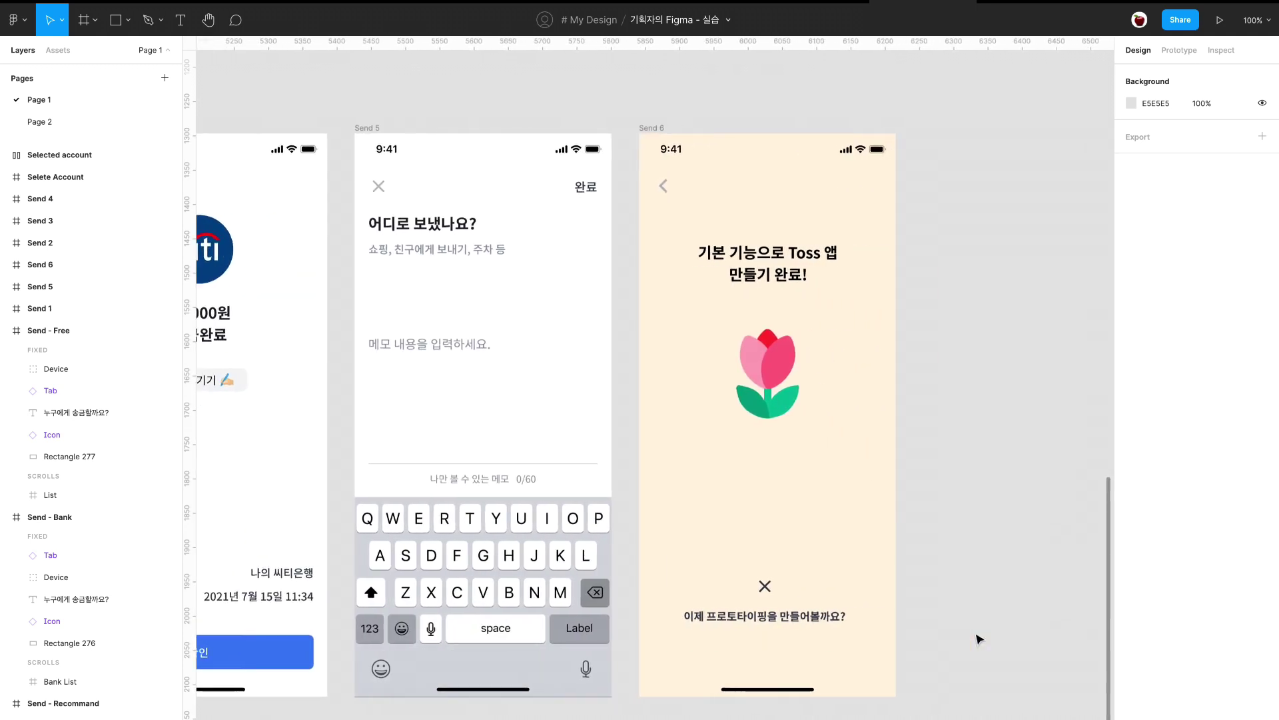
pyautogui.scroll(-1, 979, 639)
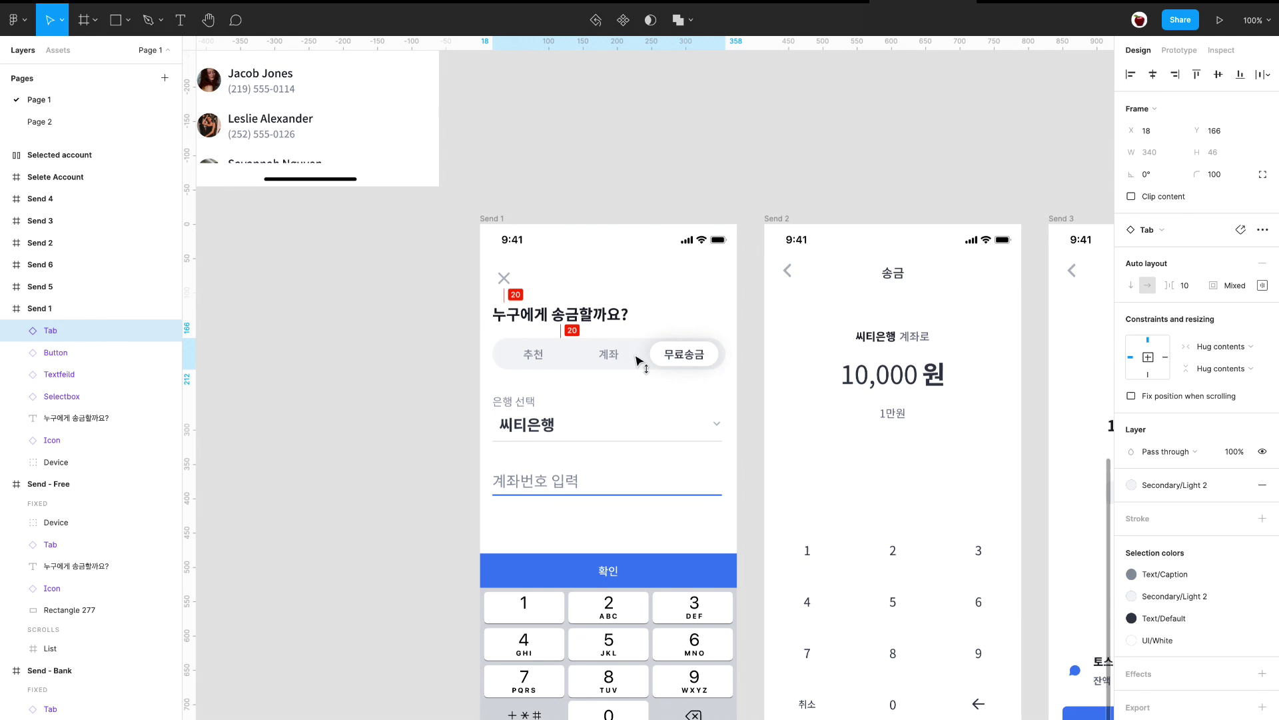
# Add on-tap interactions to the 확인 button in Send 1 and the 보내기 button in Send 2.
pyautogui.click(55, 352)
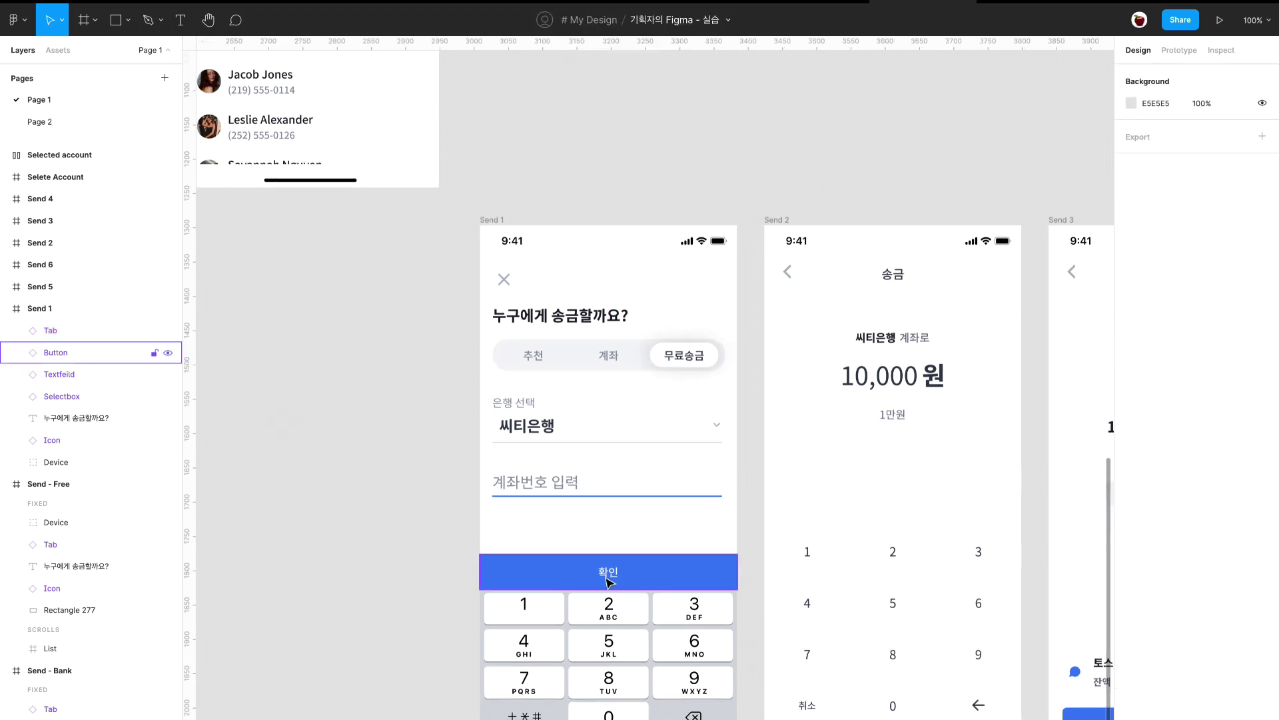
pyautogui.click(1179, 50)
pyautogui.click(1262, 80)
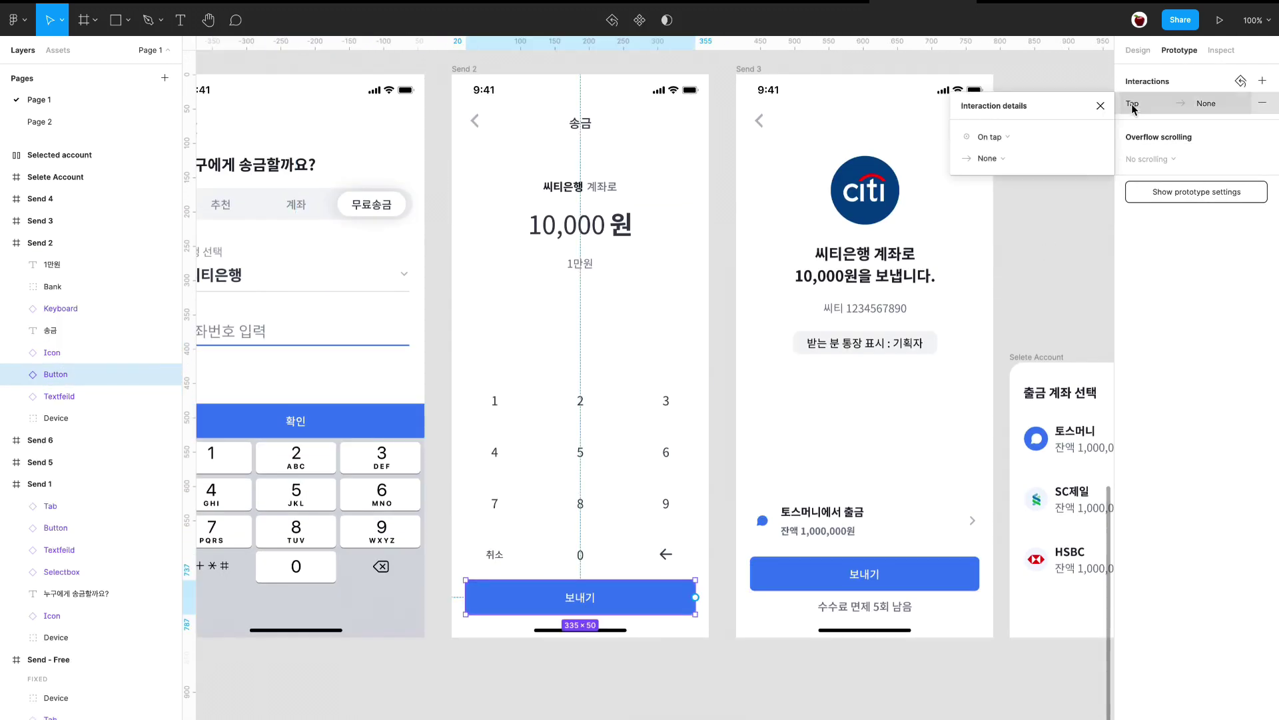
pyautogui.click(798, 587)
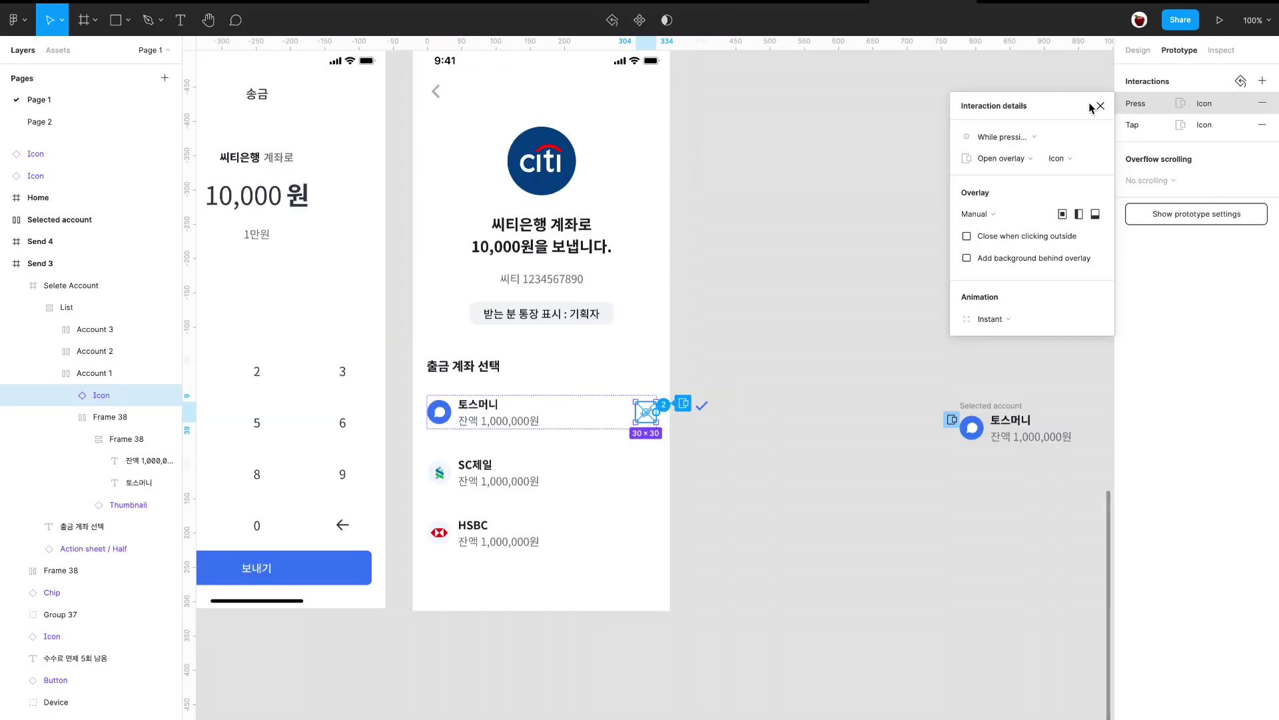
# Give the 토스머니 account row in Send 3 an on-tap interaction that navigates to another frame.
pyautogui.click(1149, 153)
pyautogui.click(1149, 153)
pyautogui.click(1206, 104)
pyautogui.scroll(-5, 867, 333)
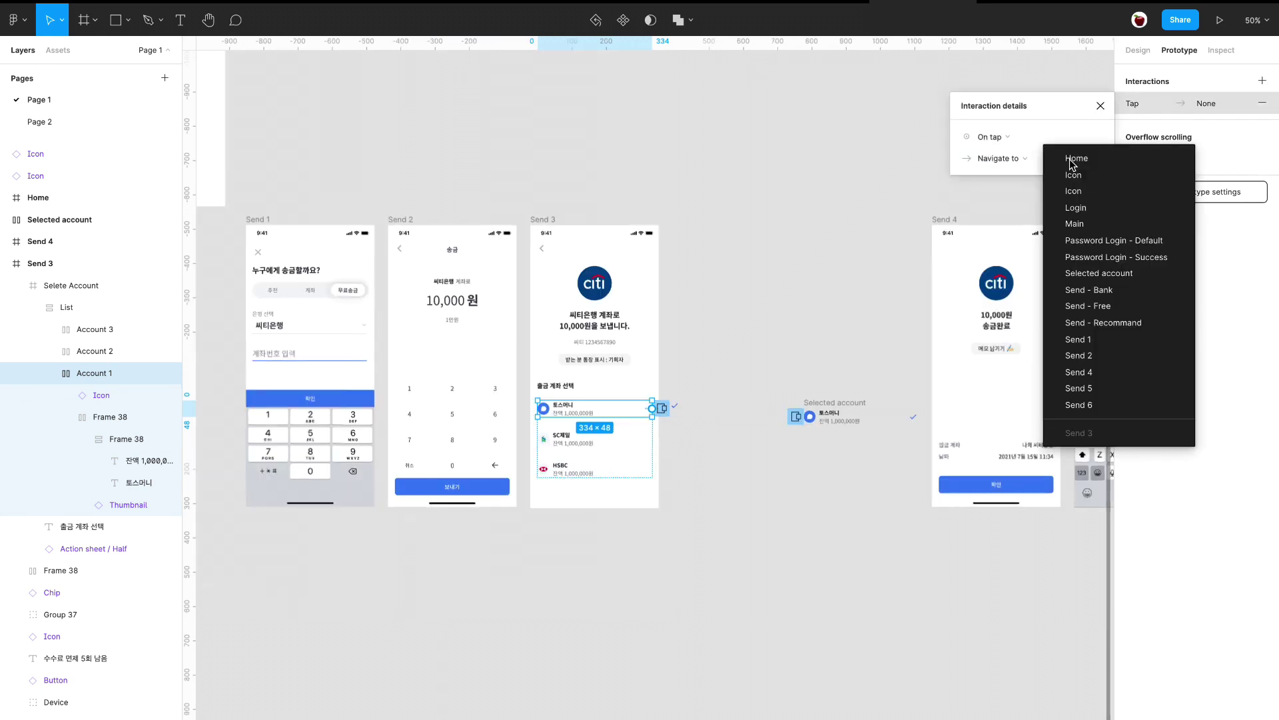
pyautogui.click(1080, 360)
# Link the 확인 button in Send 4 to navigate to Send 5 on tap.
pyautogui.hscroll(5, 788, 423)
pyautogui.click(788, 417)
pyautogui.click(1262, 81)
pyautogui.click(987, 185)
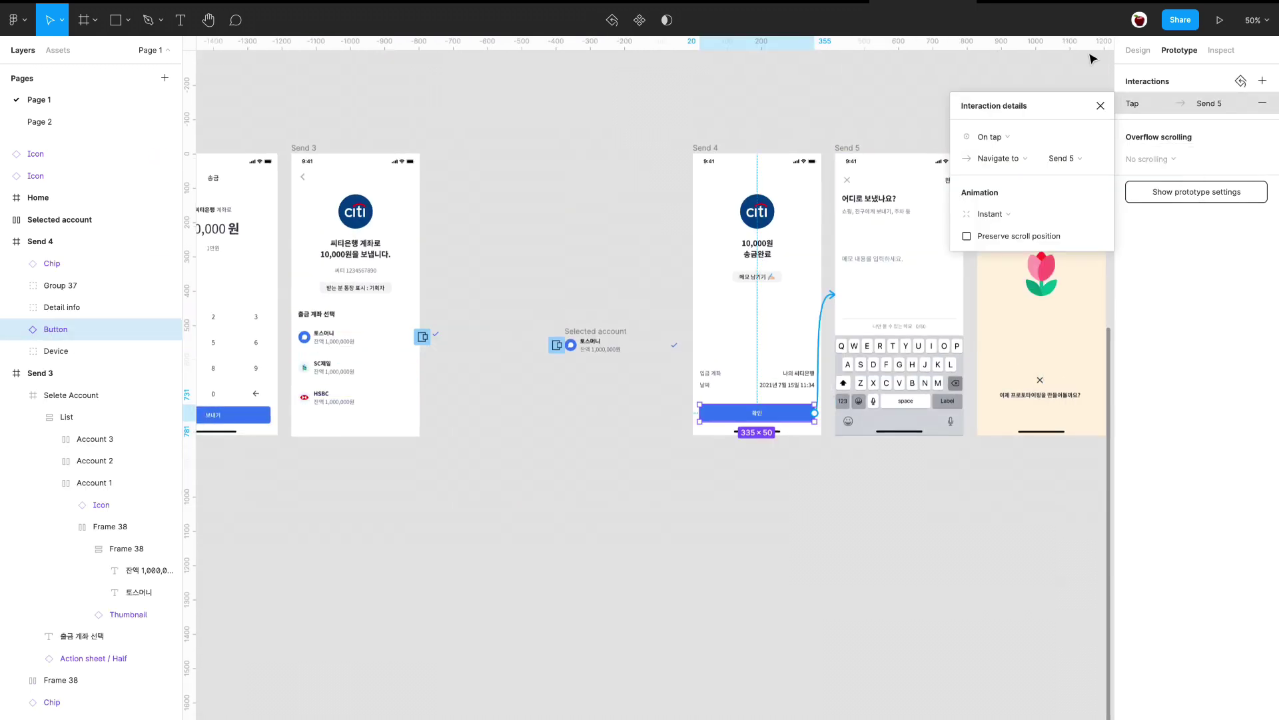
# Link the memo text field in Send 5 to navigate to Send 6 on tap.
pyautogui.scroll(3, 876, 331)
pyautogui.click(566, 320)
pyautogui.click(1262, 81)
pyautogui.press('Escape')
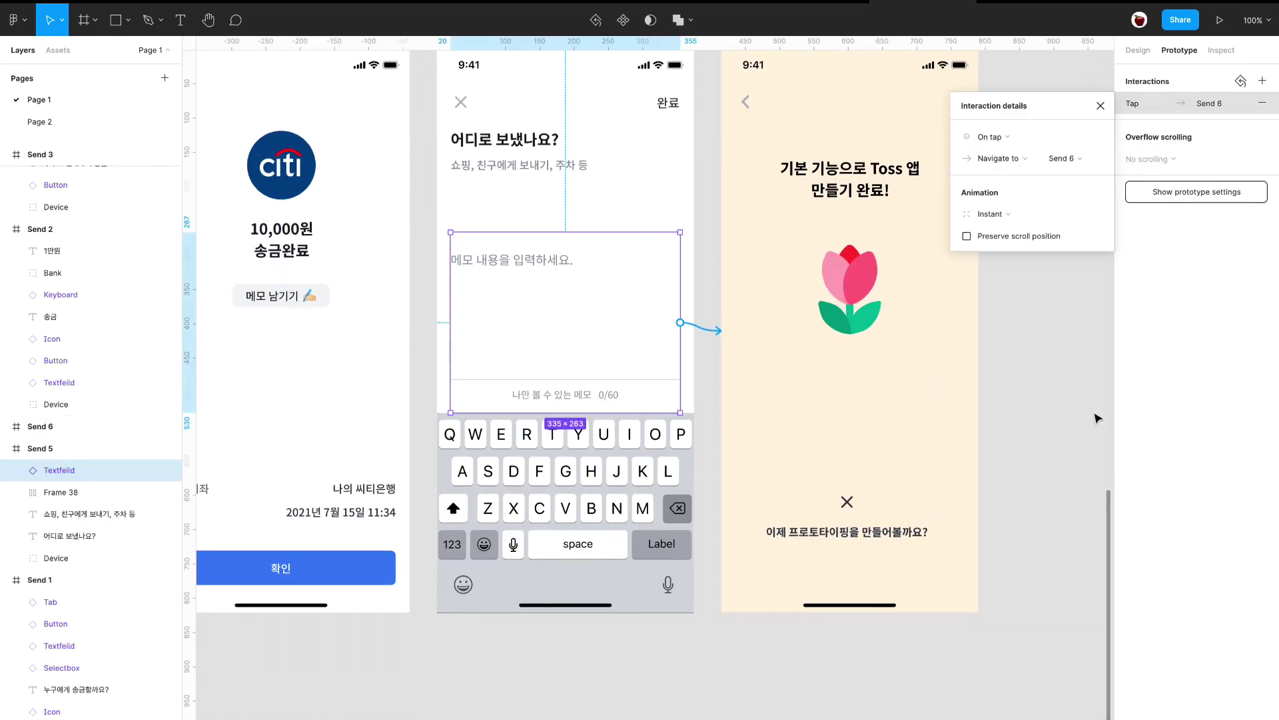
# Link the closing frame with the X and 이제 프로토타이핑을 만들어볼까요? in Send 6 to navigate to Home on tap.
pyautogui.scroll(2, 847, 466)
pyautogui.click(846, 580)
pyautogui.click(1262, 80)
pyautogui.click(1058, 158)
pyautogui.click(1124, 160)
pyautogui.scroll(-5, 866, 400)
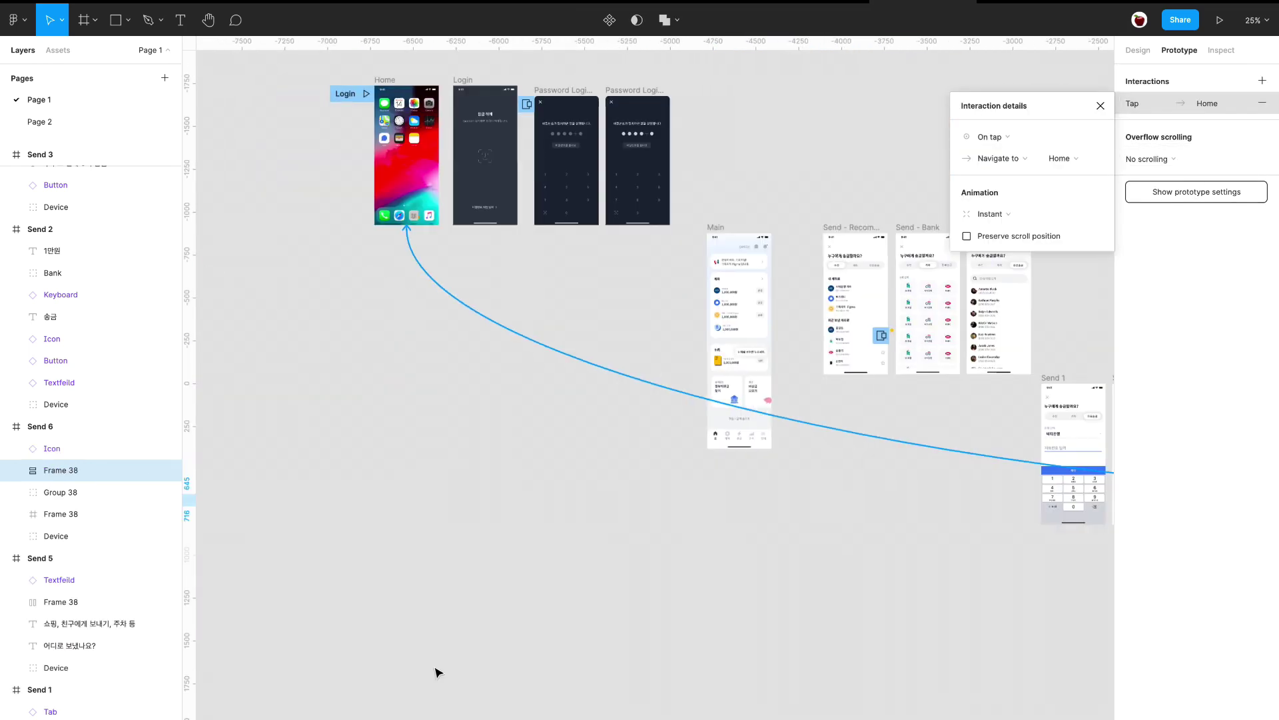
pyautogui.click(1073, 158)
pyautogui.press('Escape')
pyautogui.press('Escape')
# Give the back arrow icon in the Send 6 header an interaction that goes back.
pyautogui.scroll(5, 925, 251)
pyautogui.hscroll(15, 925, 251)
pyautogui.click(543, 181)
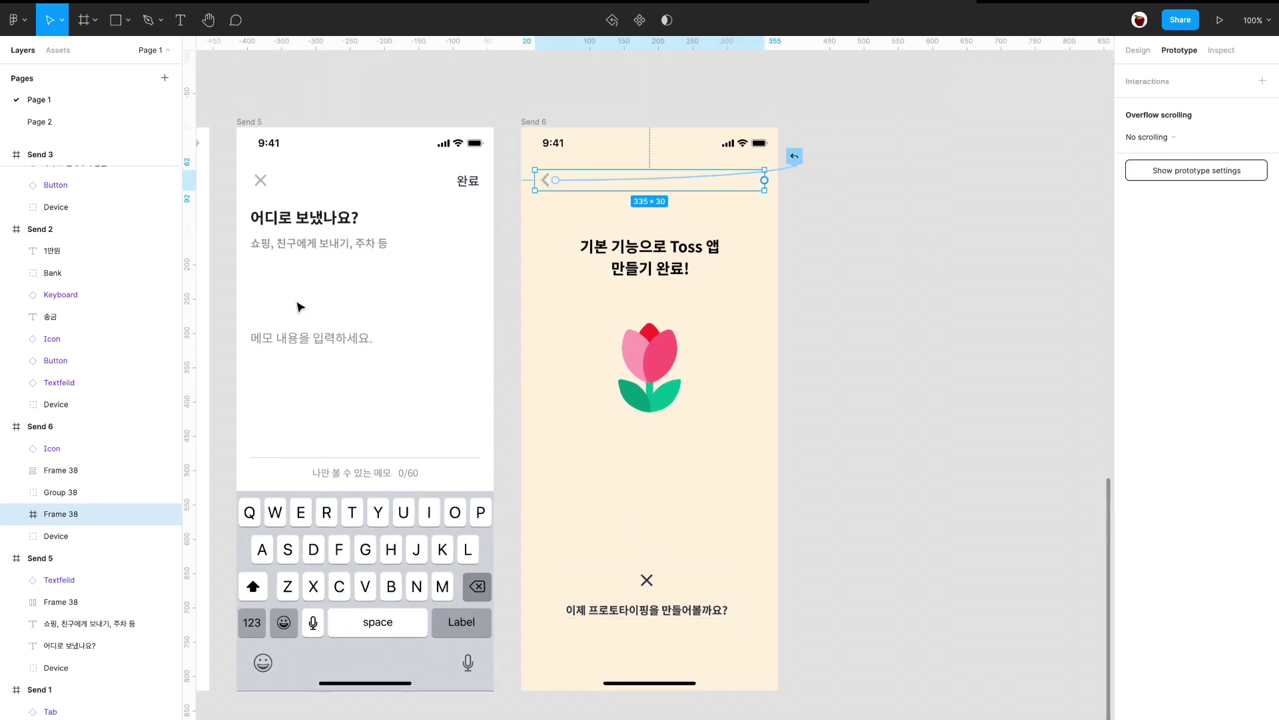
pyautogui.click(544, 181)
pyautogui.click(1262, 81)
pyautogui.click(1144, 328)
pyautogui.press('Escape')
# Set Selete Account as the on-tap destination of the 토스머니에서 출금 row in Send 3.
pyautogui.hotkey('shift', '1')
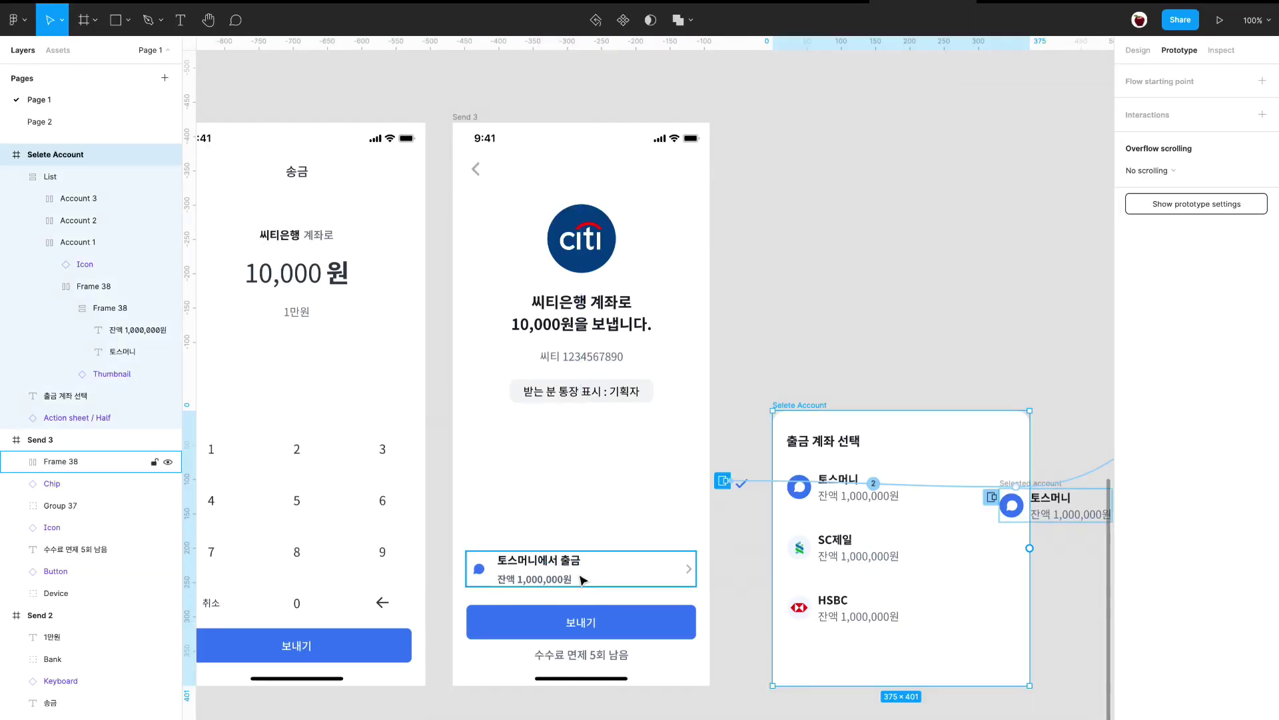
pyautogui.click(583, 580)
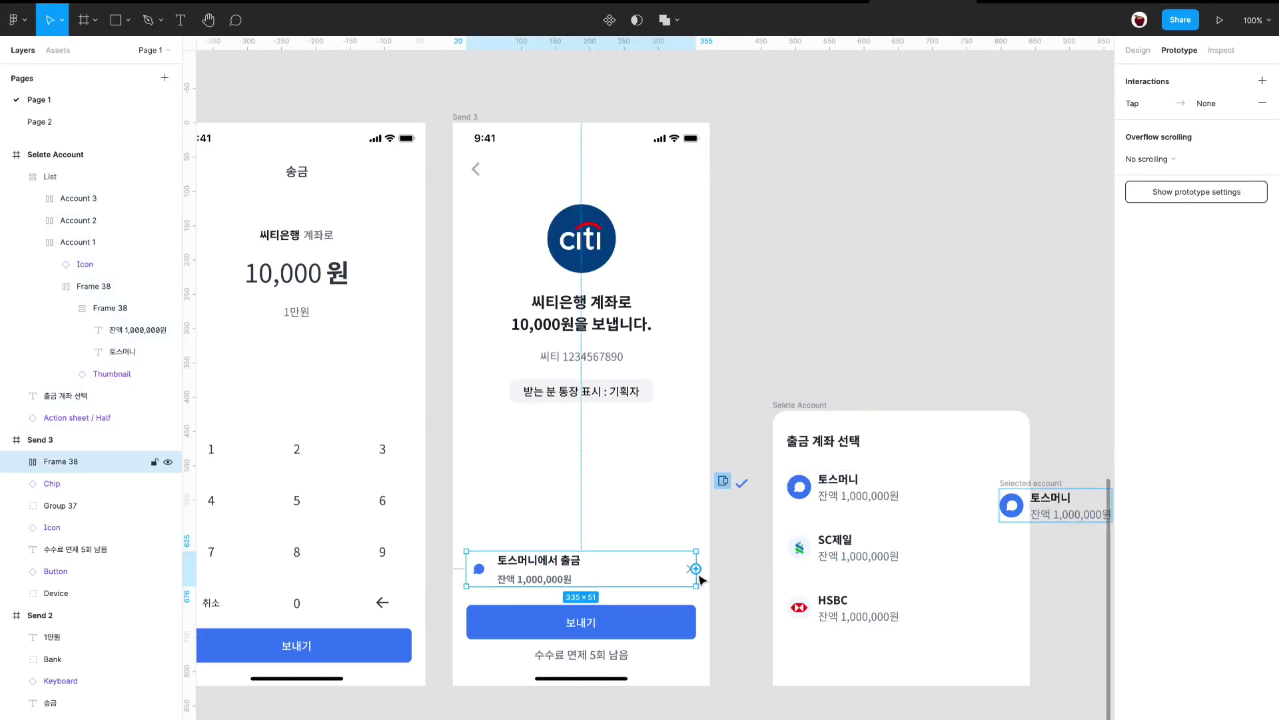
pyautogui.click(1173, 100)
pyautogui.press('Delete')
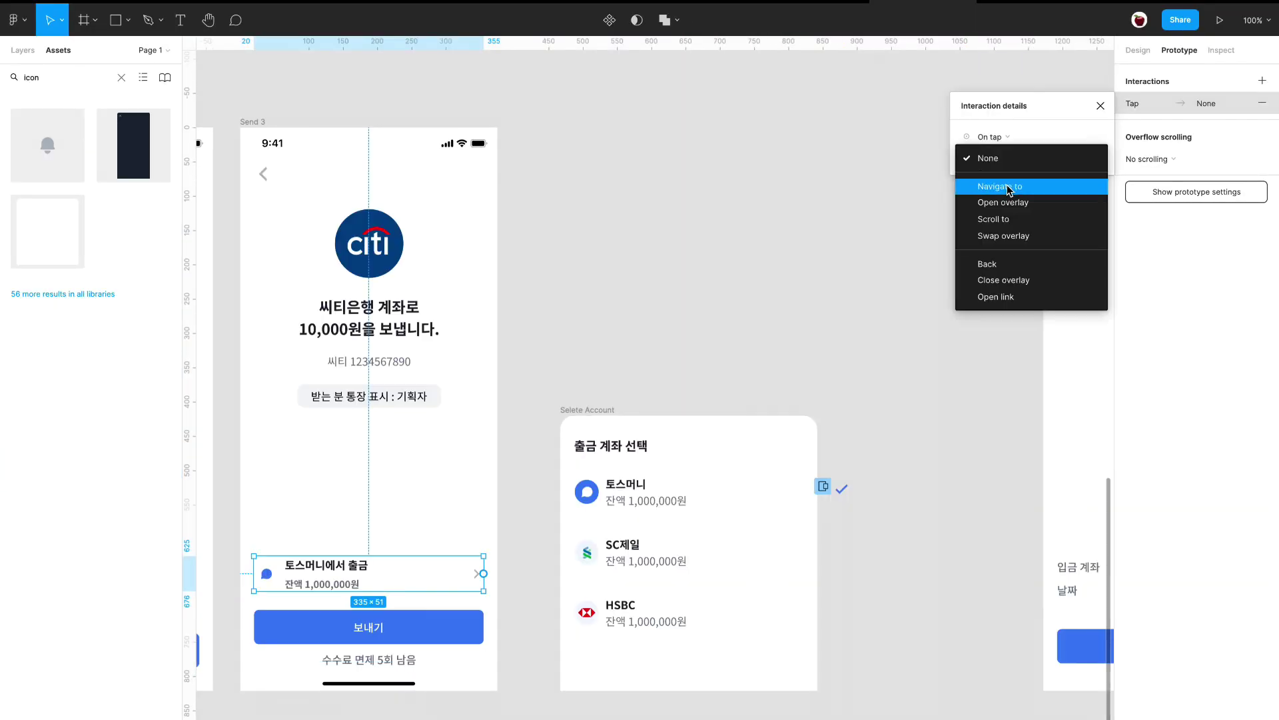
pyautogui.click(1011, 189)
pyautogui.click(1070, 158)
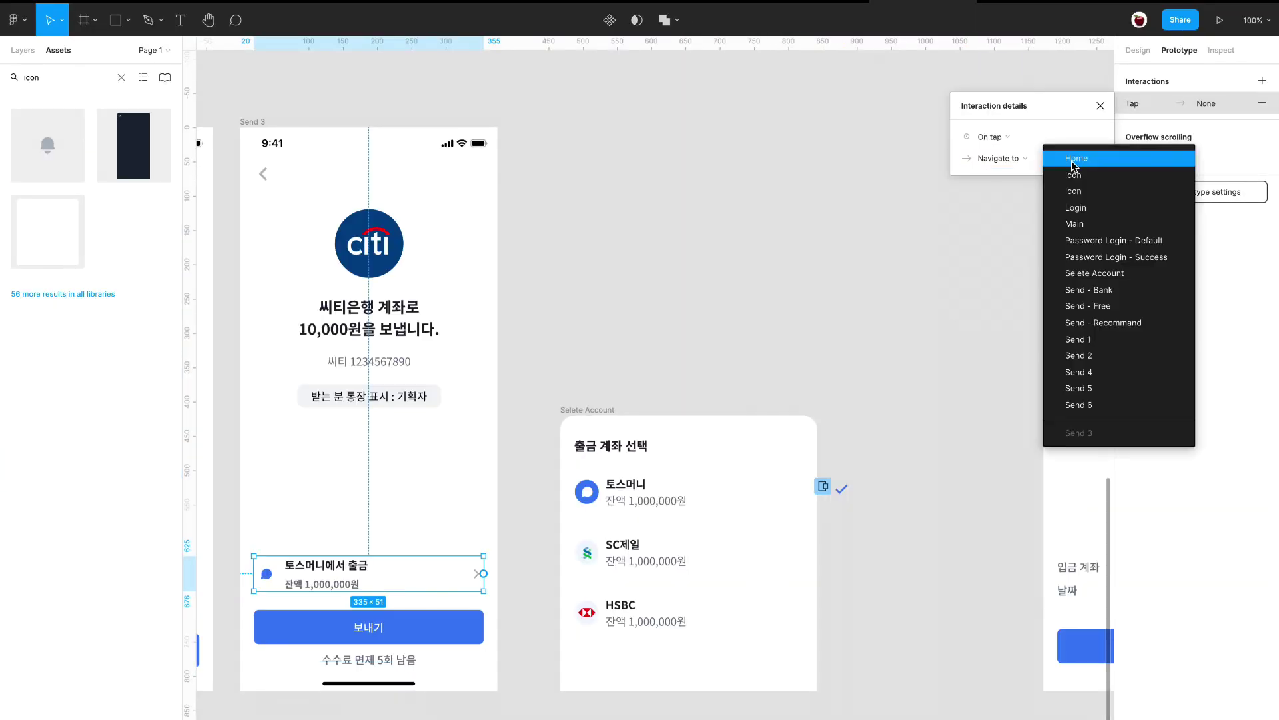
pyautogui.click(1099, 271)
# Change the row's tap action to open Selete Account as a manually positioned overlay over the lower part of Send 3.
pyautogui.click(1000, 158)
pyautogui.click(999, 191)
pyautogui.click(1000, 213)
pyautogui.click(993, 341)
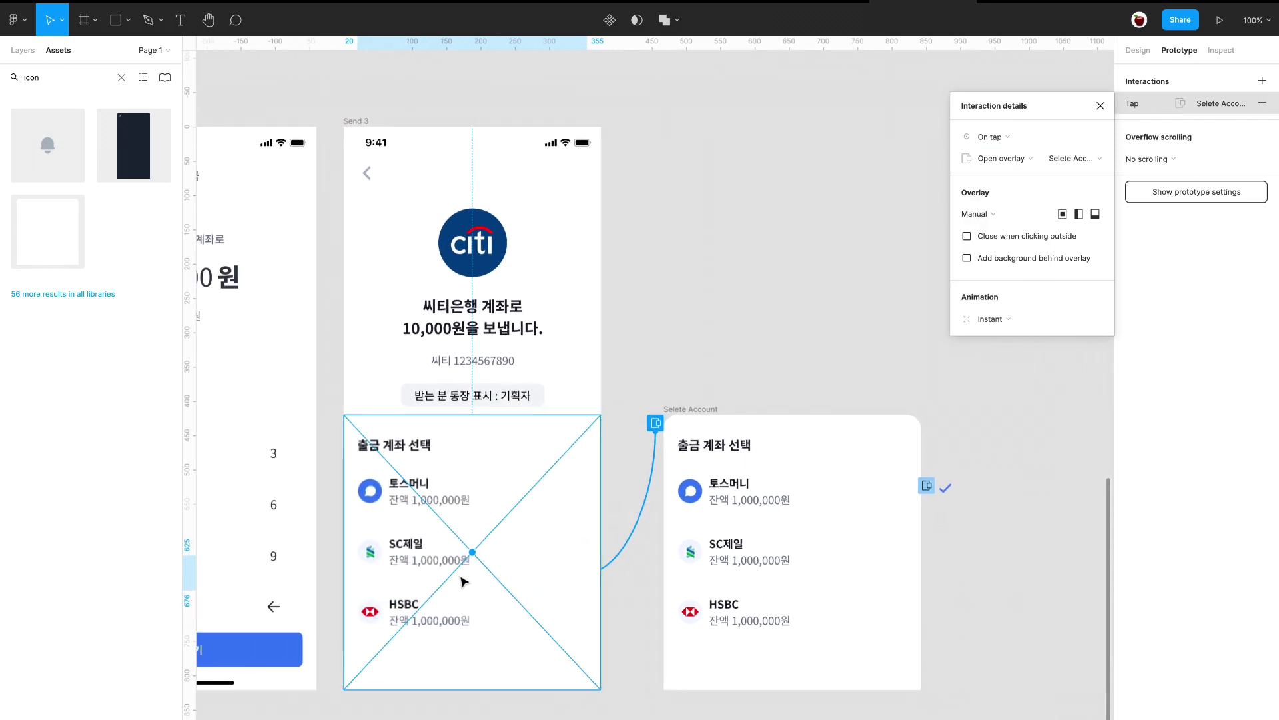
pyautogui.click(1030, 341)
pyautogui.click(1032, 401)
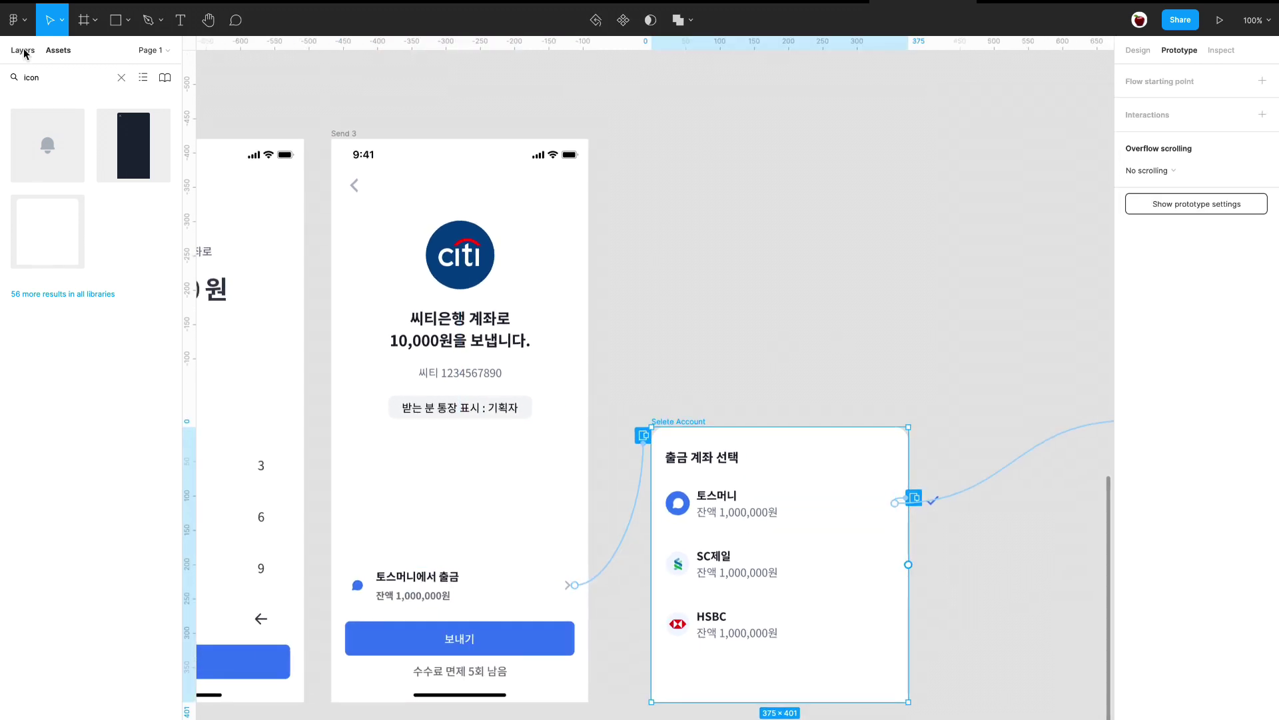
# Inspect the while-pressing overlay interaction on the Account 1 icon in Selete Account.
pyautogui.click(22, 50)
pyautogui.click(897, 512)
pyautogui.click(895, 503)
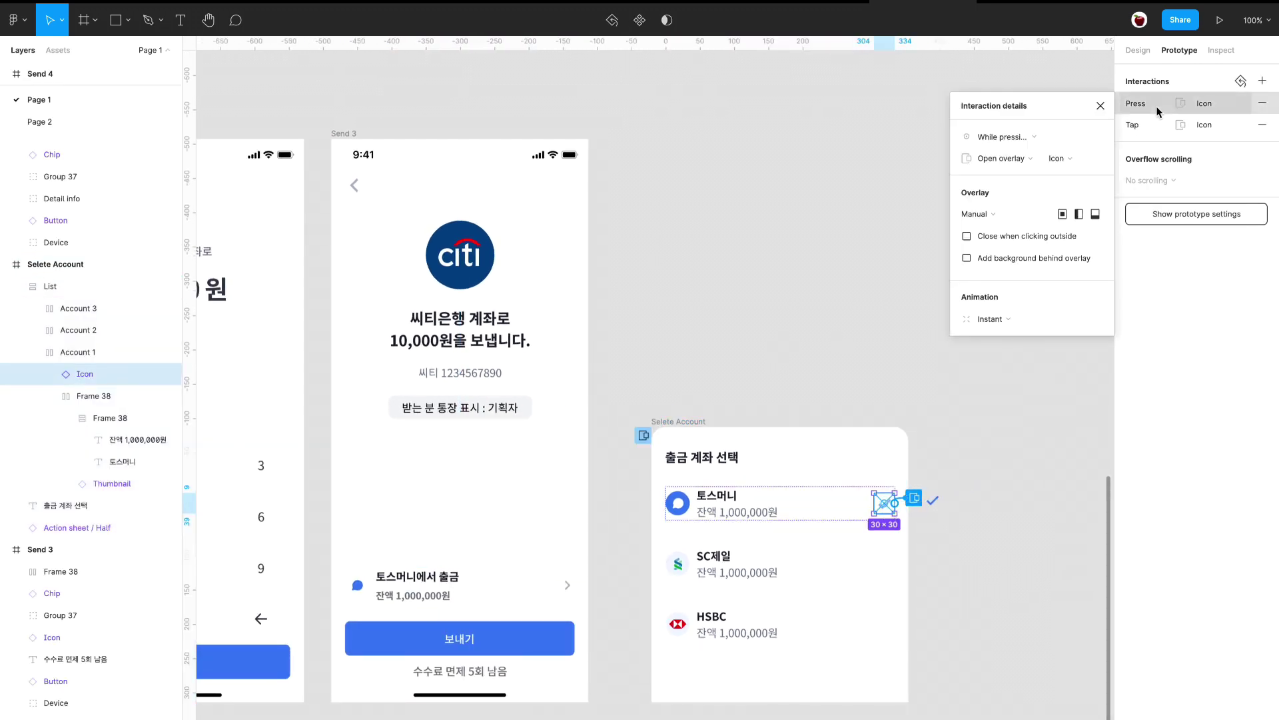
pyautogui.press('Escape')
pyautogui.press('Escape')
pyautogui.press('Escape')
# Give the 토스머니 account info frame in Account 1 an on-tap interaction that navigates to Main.
pyautogui.click(93, 396)
pyautogui.click(1262, 81)
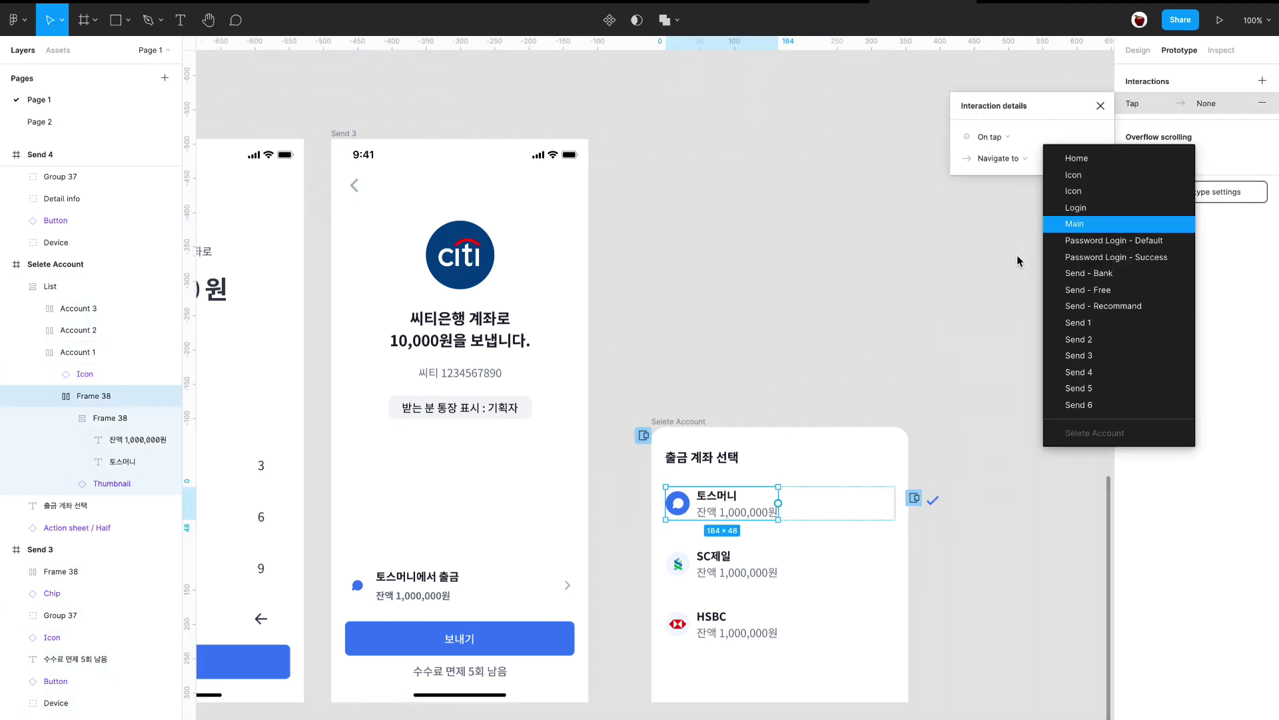
pyautogui.click(1126, 223)
pyautogui.scroll(5, 740, 273)
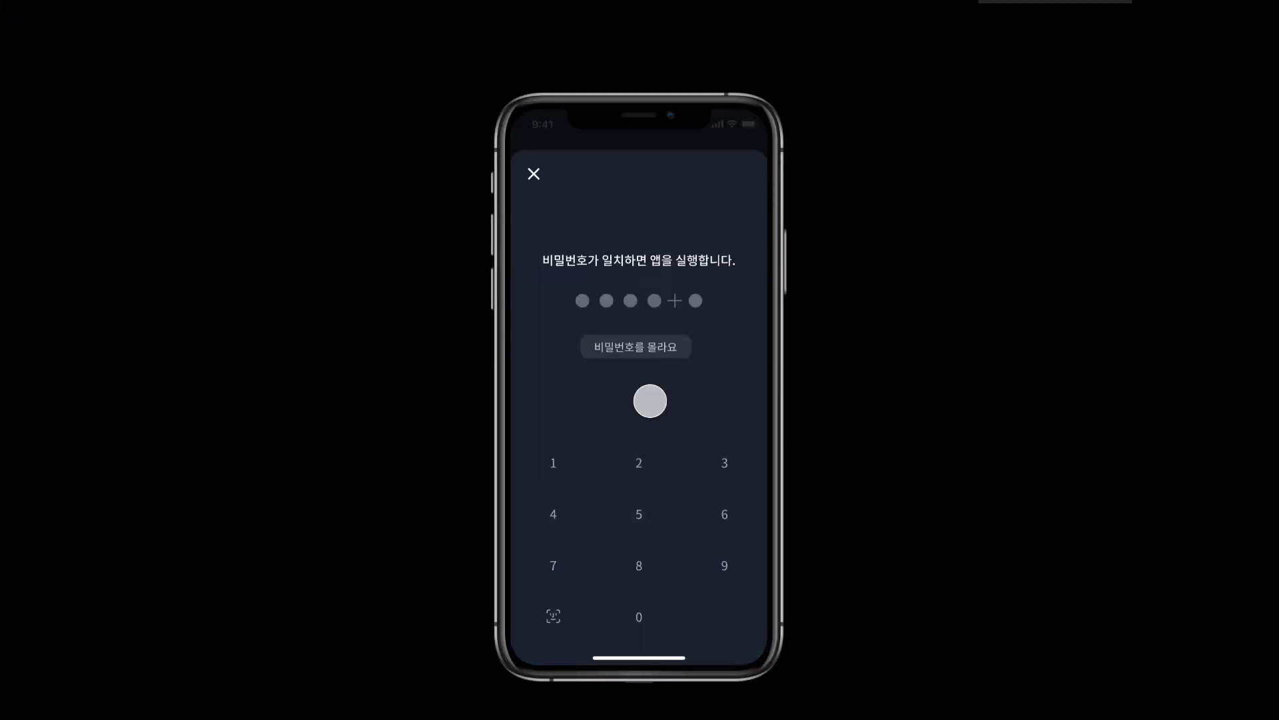
# Play through the prototype from the password screen via Main and the Send tabs to the final tulip screen.
pyautogui.click(639, 617)
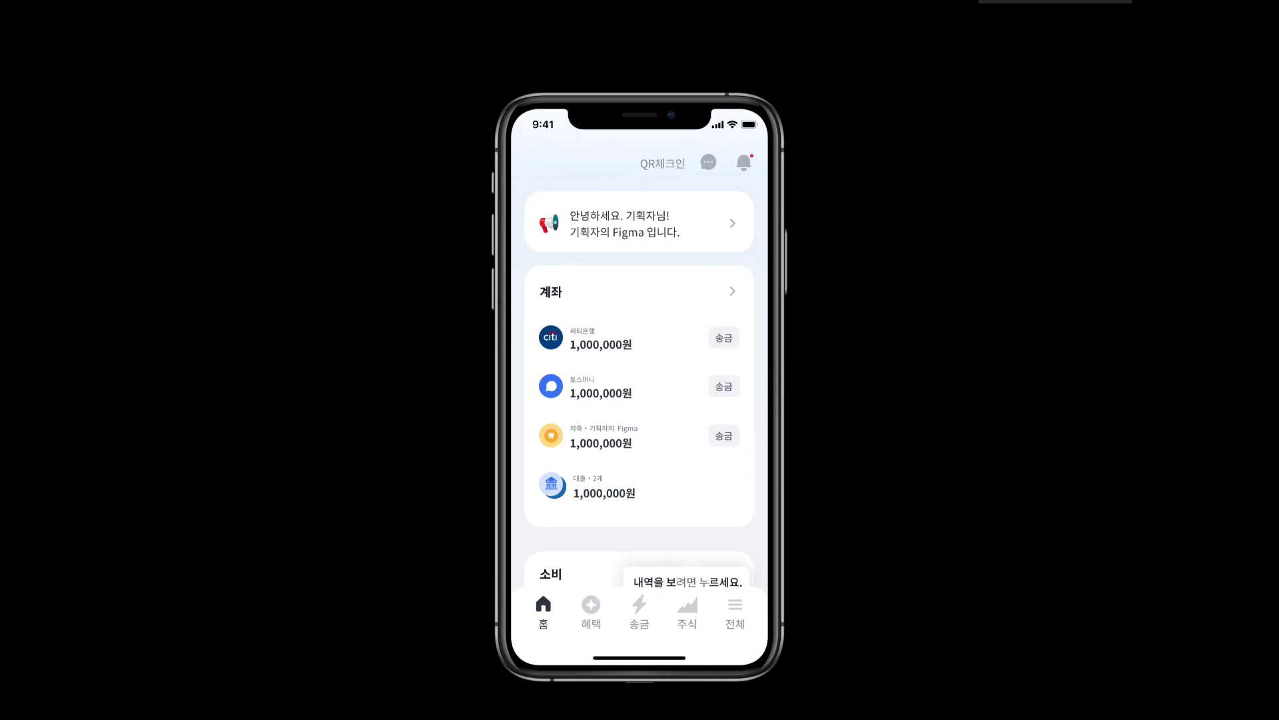
pyautogui.scroll(-5, 640, 467)
pyautogui.click(641, 606)
pyautogui.click(565, 236)
pyautogui.click(749, 491)
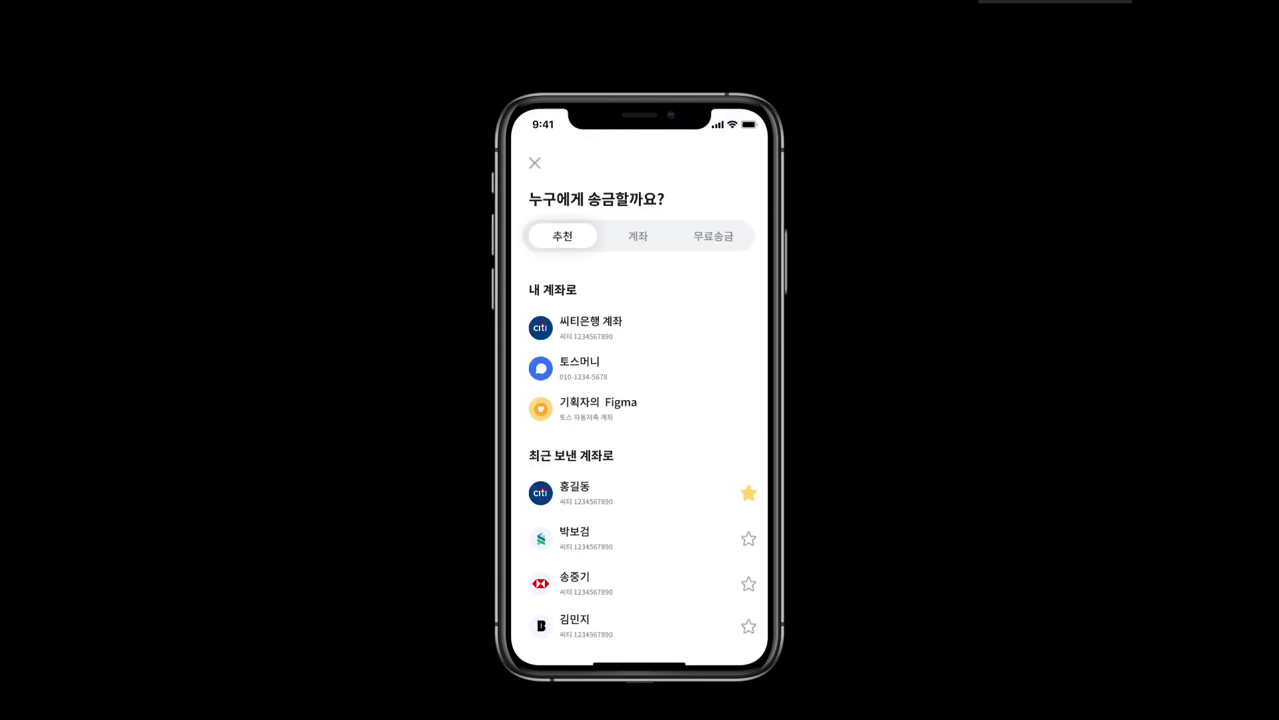
pyautogui.click(715, 236)
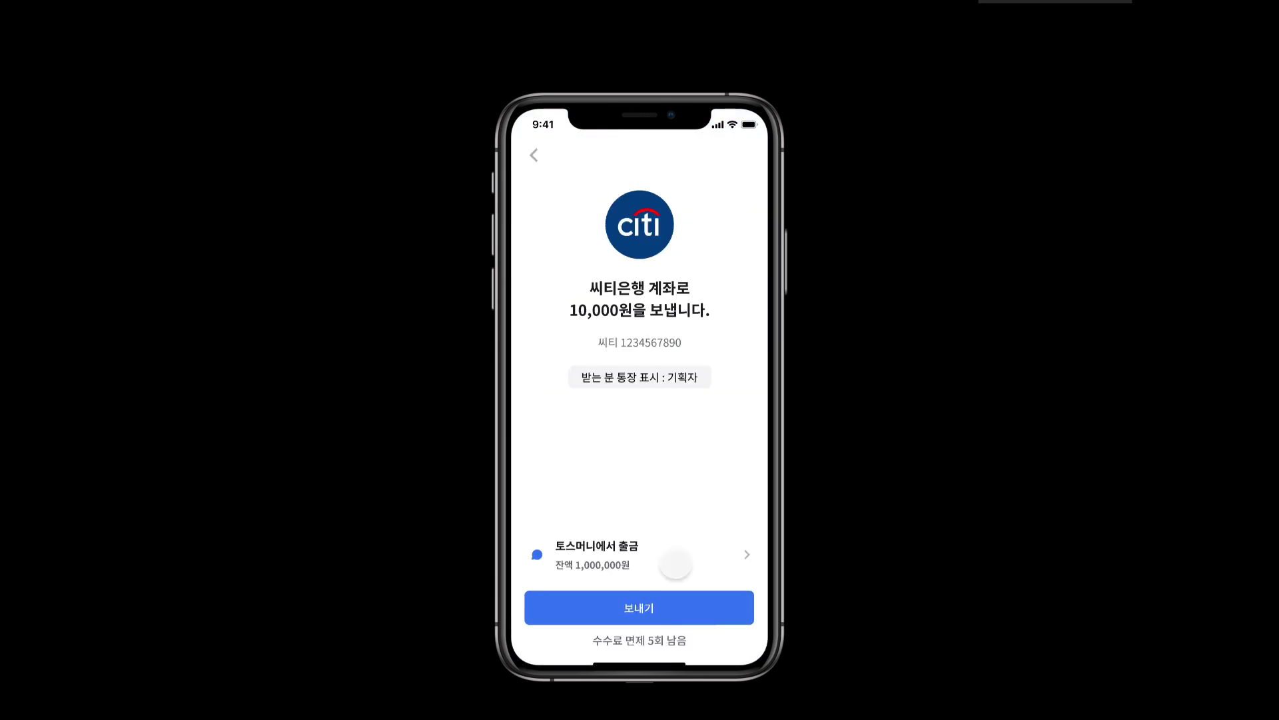
pyautogui.click(676, 564)
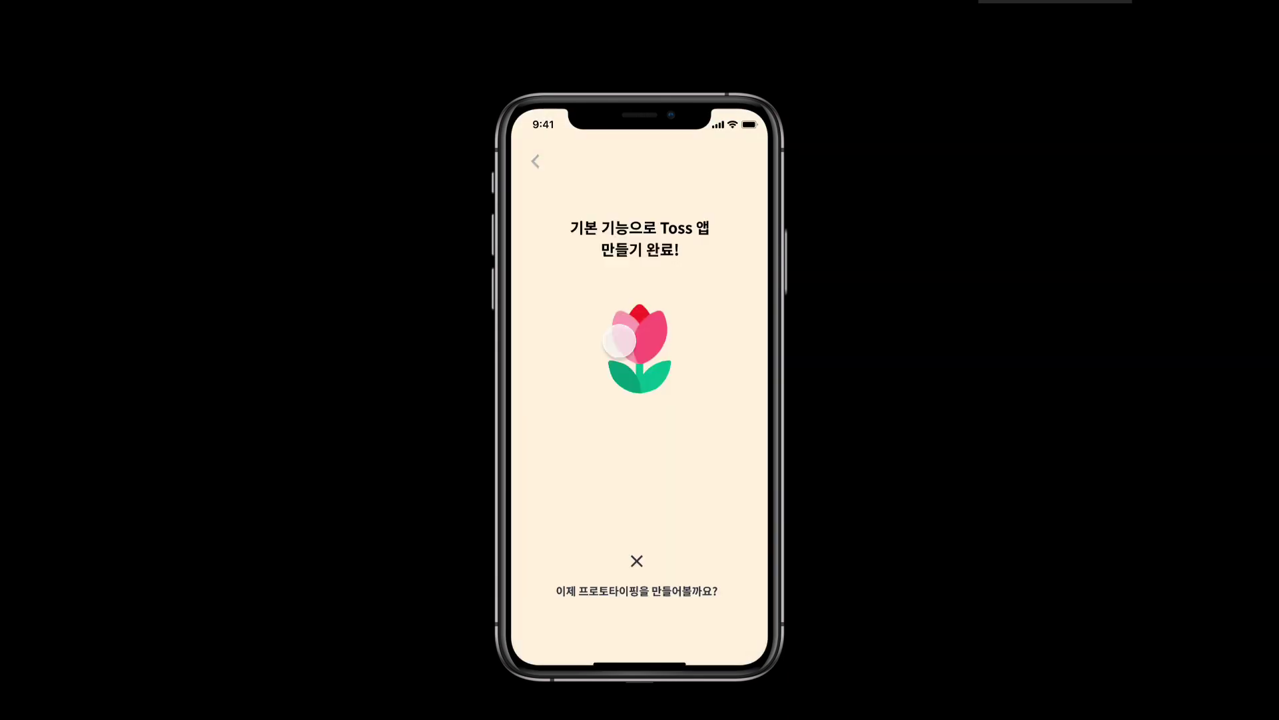
pyautogui.click(639, 560)
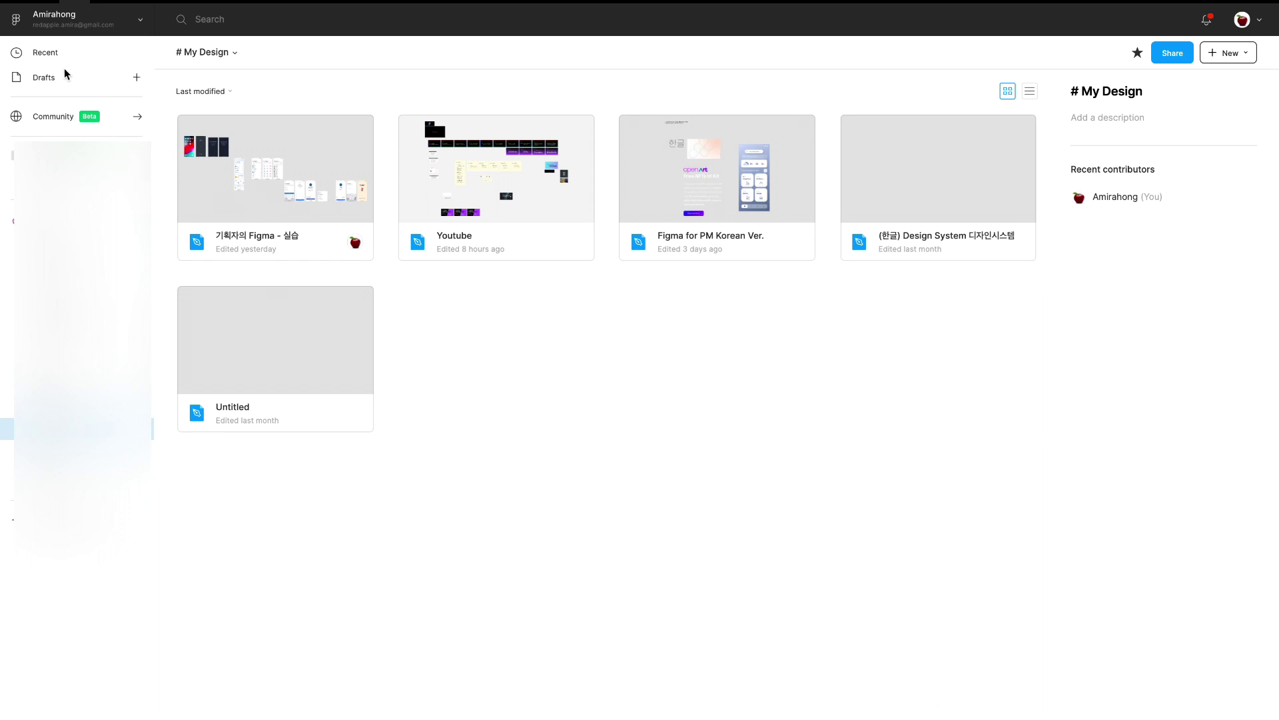
# Open the Figma Community and browse its trending files.
pyautogui.click(54, 116)
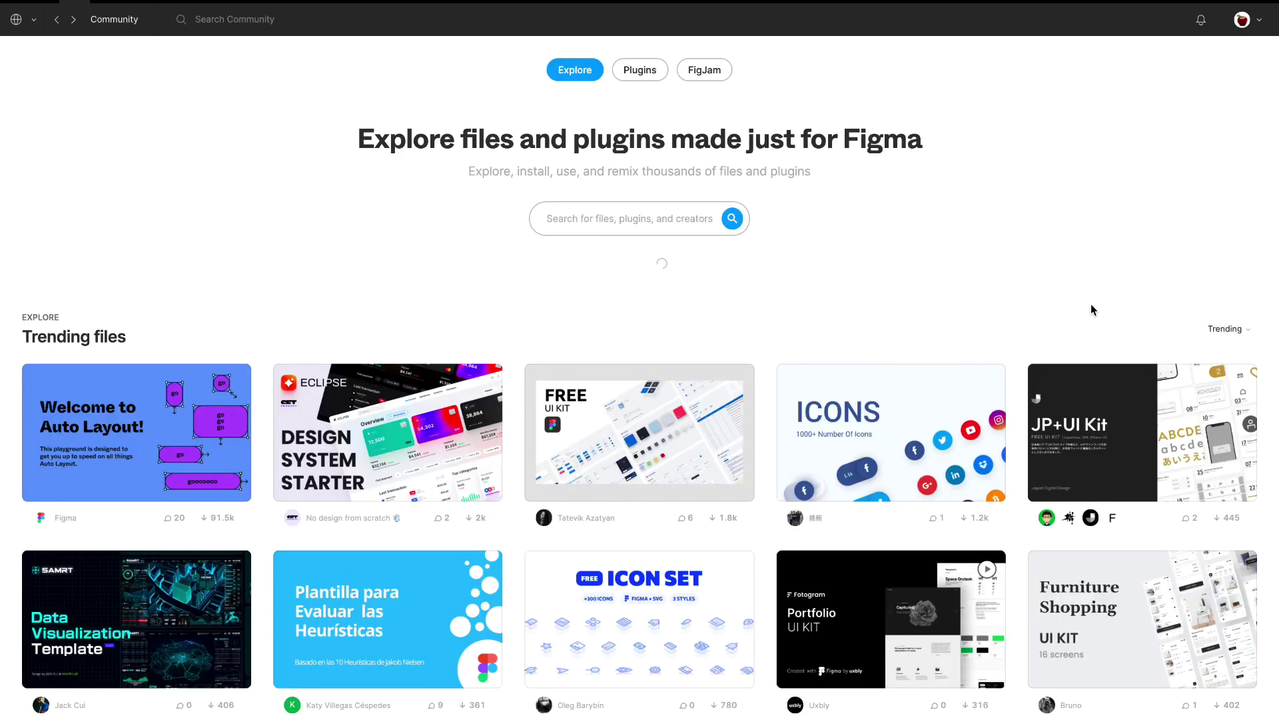
pyautogui.scroll(-6, 1090, 304)
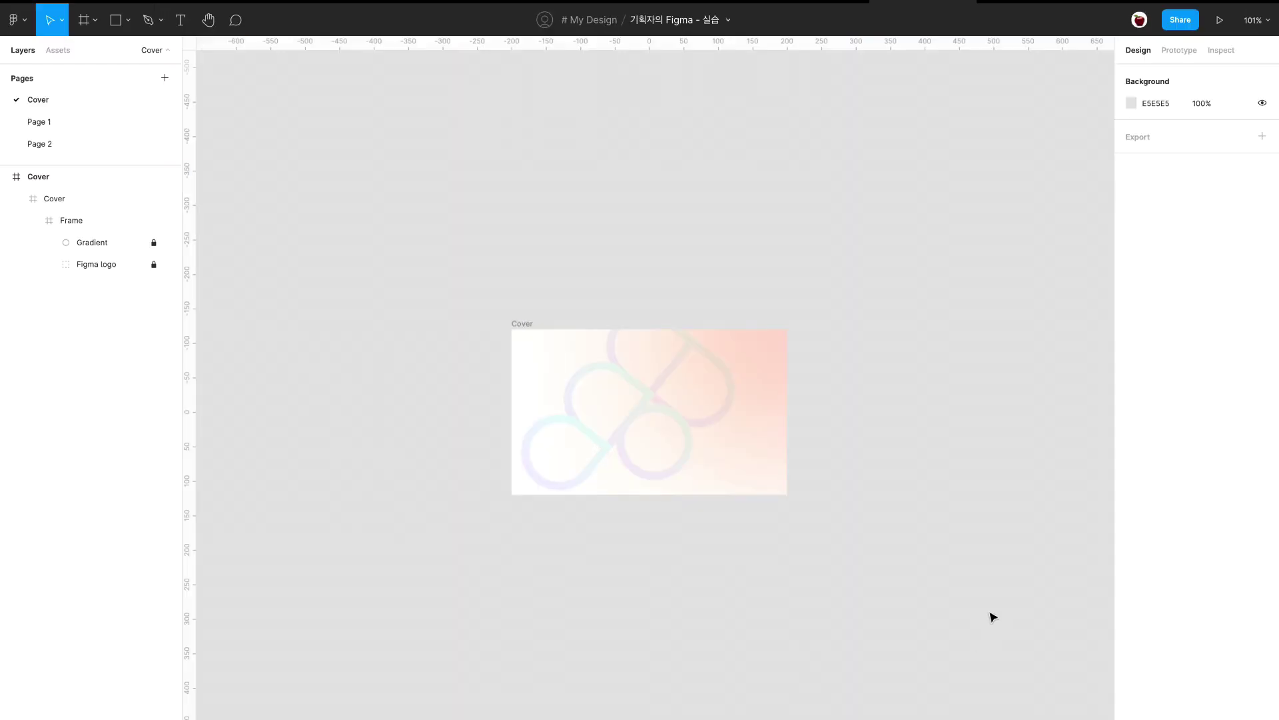
# Add the title text "기획자의 Fimga" to the Cover frame.
pyautogui.click(14, 200)
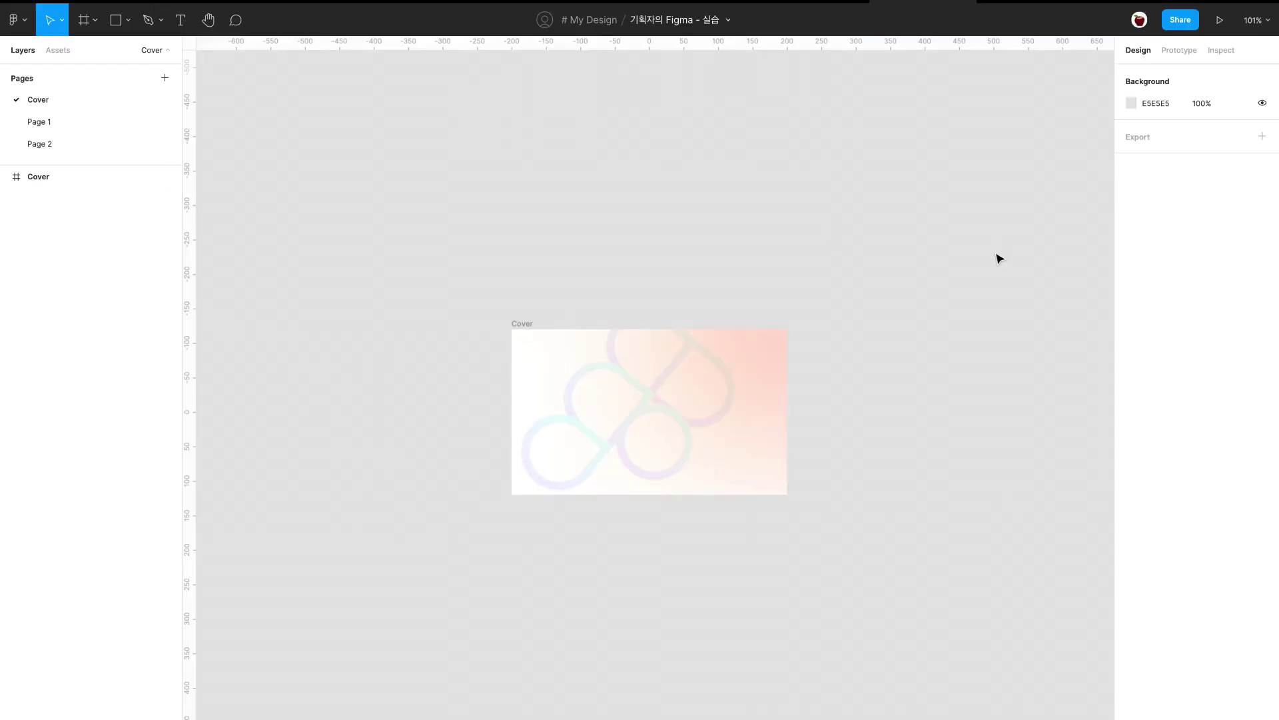
pyautogui.click(520, 324)
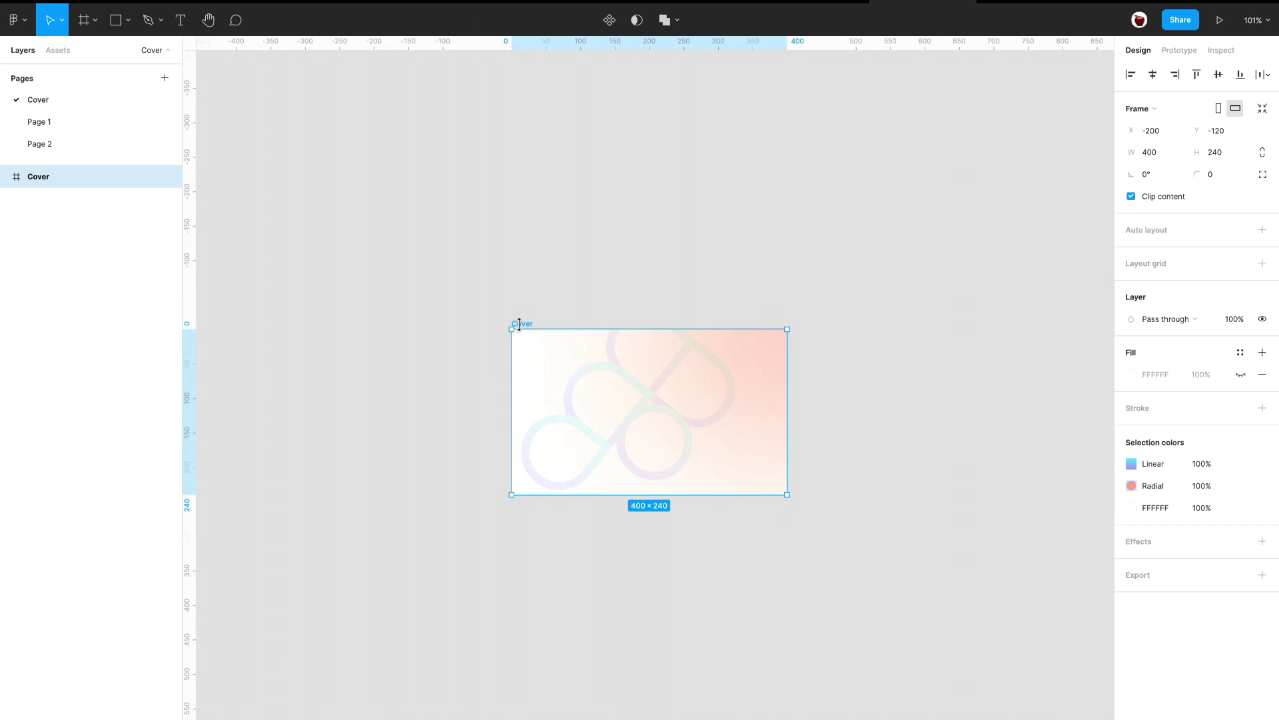
pyautogui.press('t')
pyautogui.click(562, 403)
pyautogui.write('기획자의 Fimga')
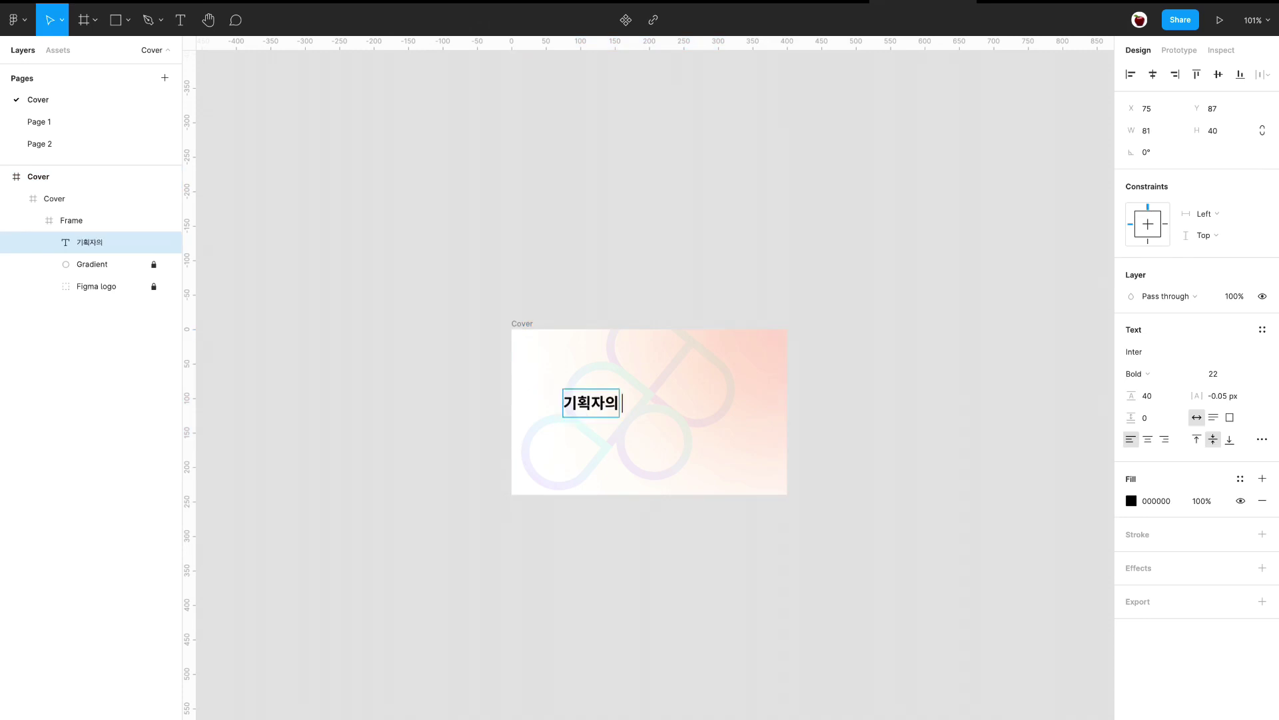
# Set the cover title's font size to 35 and its weight to Black.
pyautogui.press('Escape')
pyautogui.click(1210, 374)
pyautogui.write('50')
pyautogui.press('Return')
pyautogui.write('35')
pyautogui.press('Return')
pyautogui.click(1154, 378)
pyautogui.click(1181, 397)
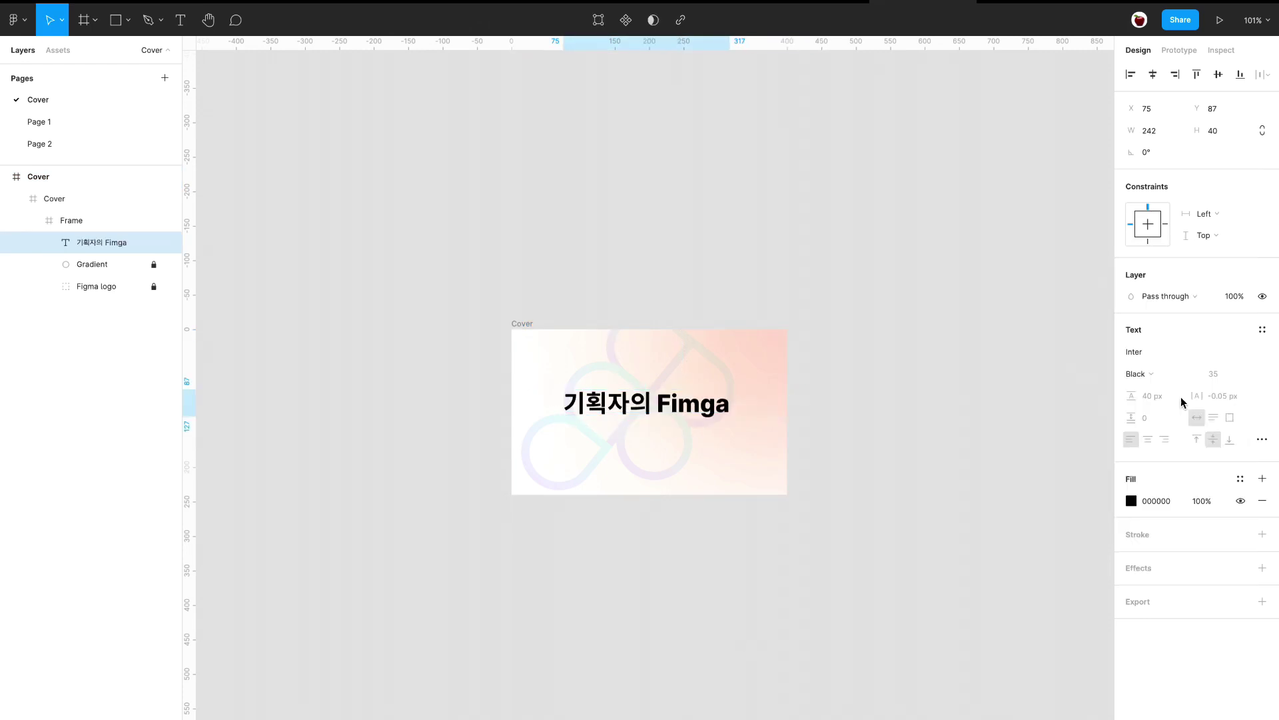
# Duplicate the cover title below the original and change the copy's text to "Toss 앱 만들기 실습".
pyautogui.moveTo(697, 407); pyautogui.dragTo(676, 436)
pyautogui.doubleClick(675, 438)
pyautogui.write('Toss 앱 만들기 실습')
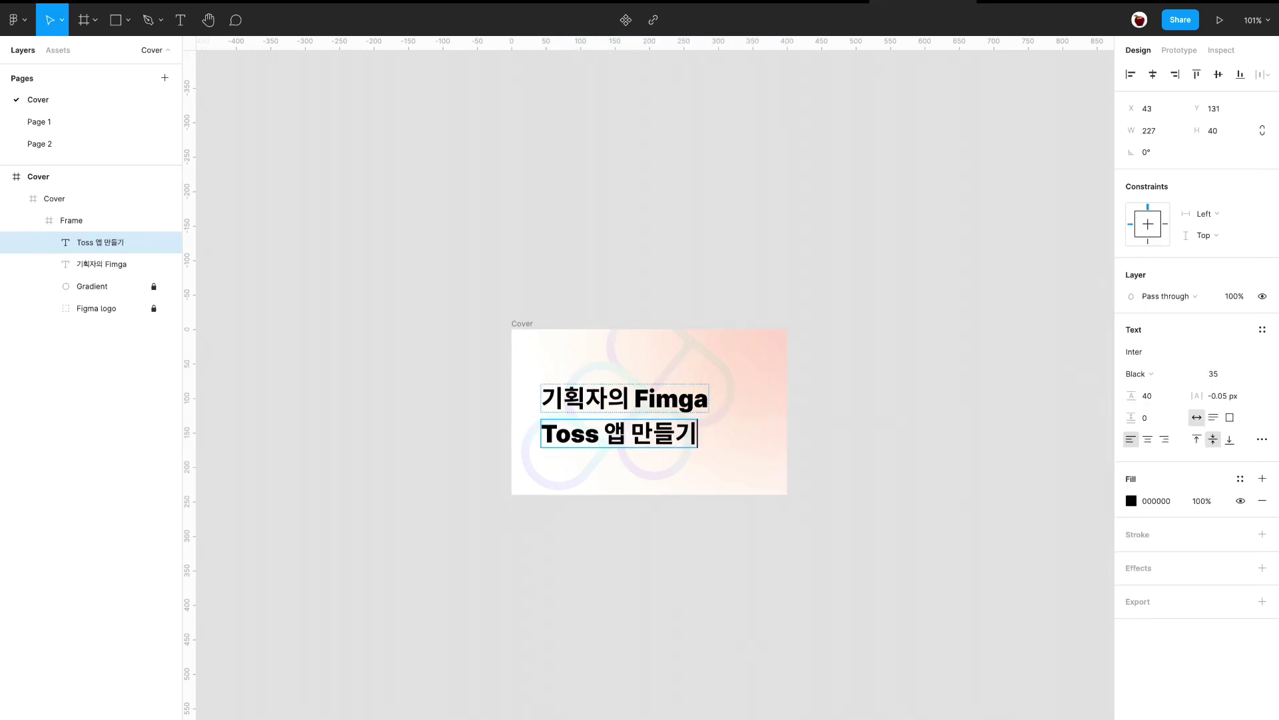
# Align the two title lines on a common centre in the middle of the Cover frame.
pyautogui.click(683, 402)
pyautogui.press('Return')
pyautogui.press('Return')
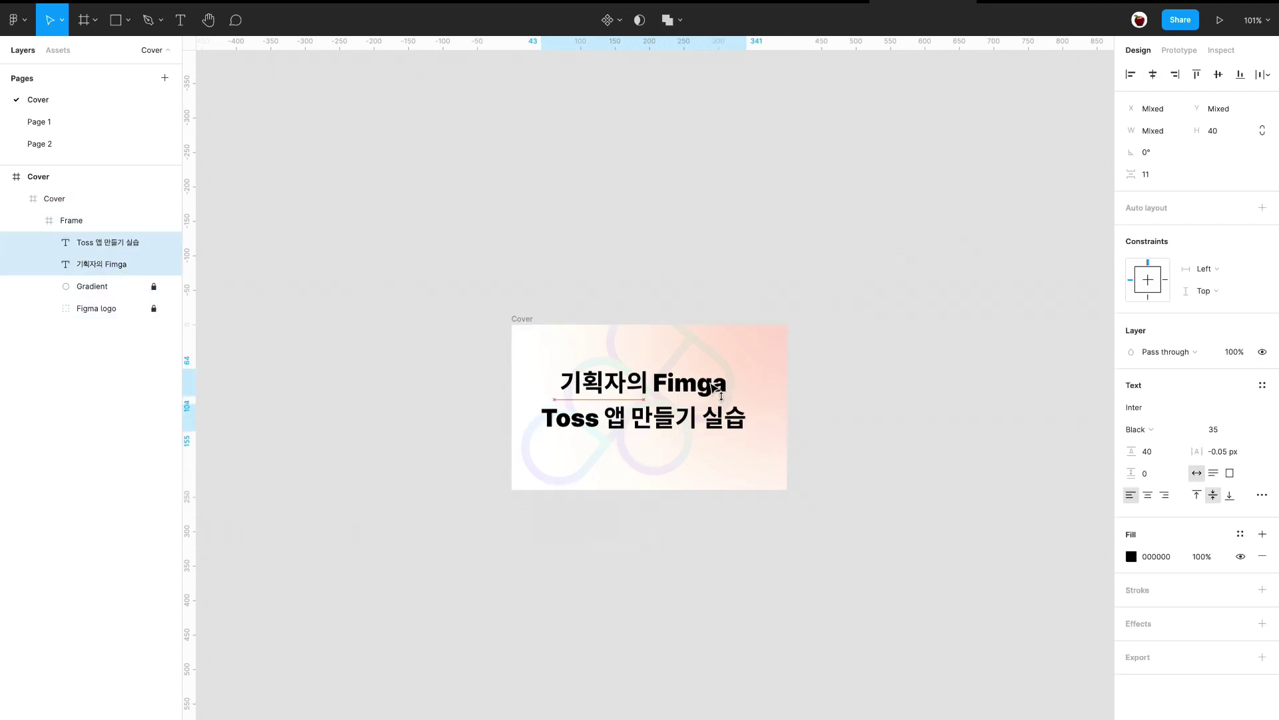
pyautogui.hotkey('shift', 'Return')
pyautogui.hotkey('shift', 'Return')
pyautogui.press('Escape')
pyautogui.press('+')
pyautogui.hscroll(-3, 1007, 224)
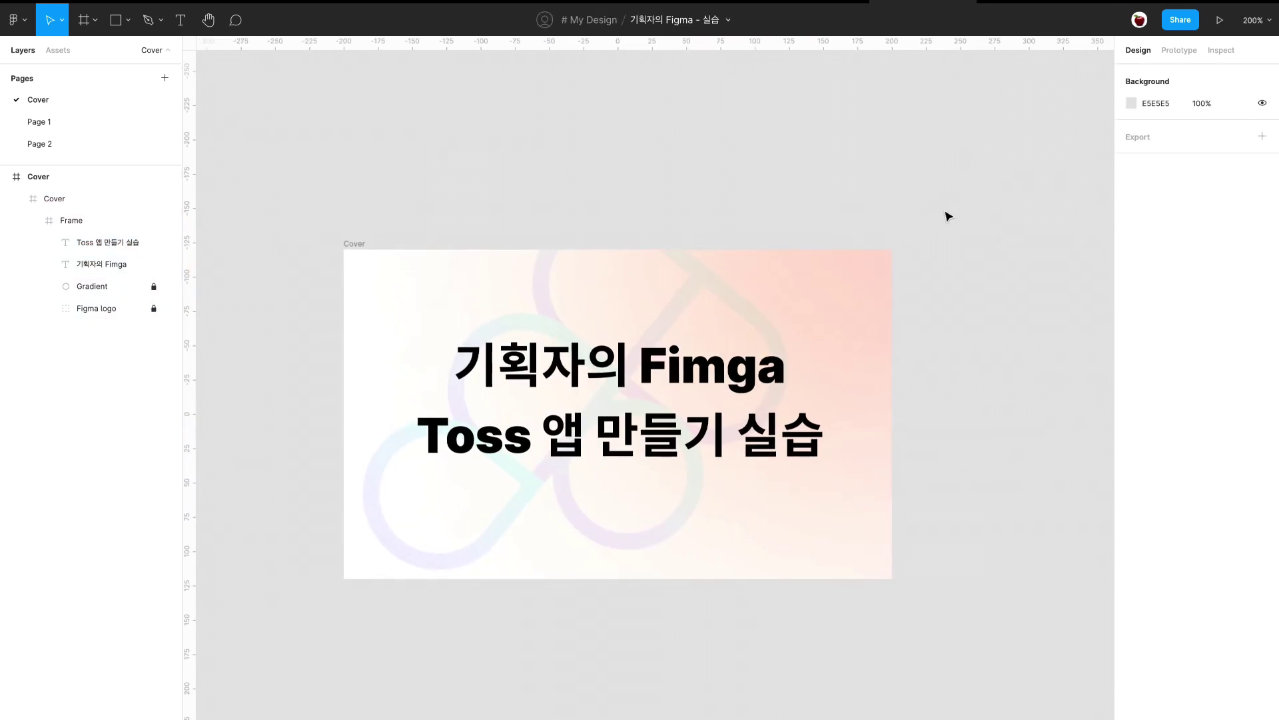
pyautogui.hscroll(3, 802, 314)
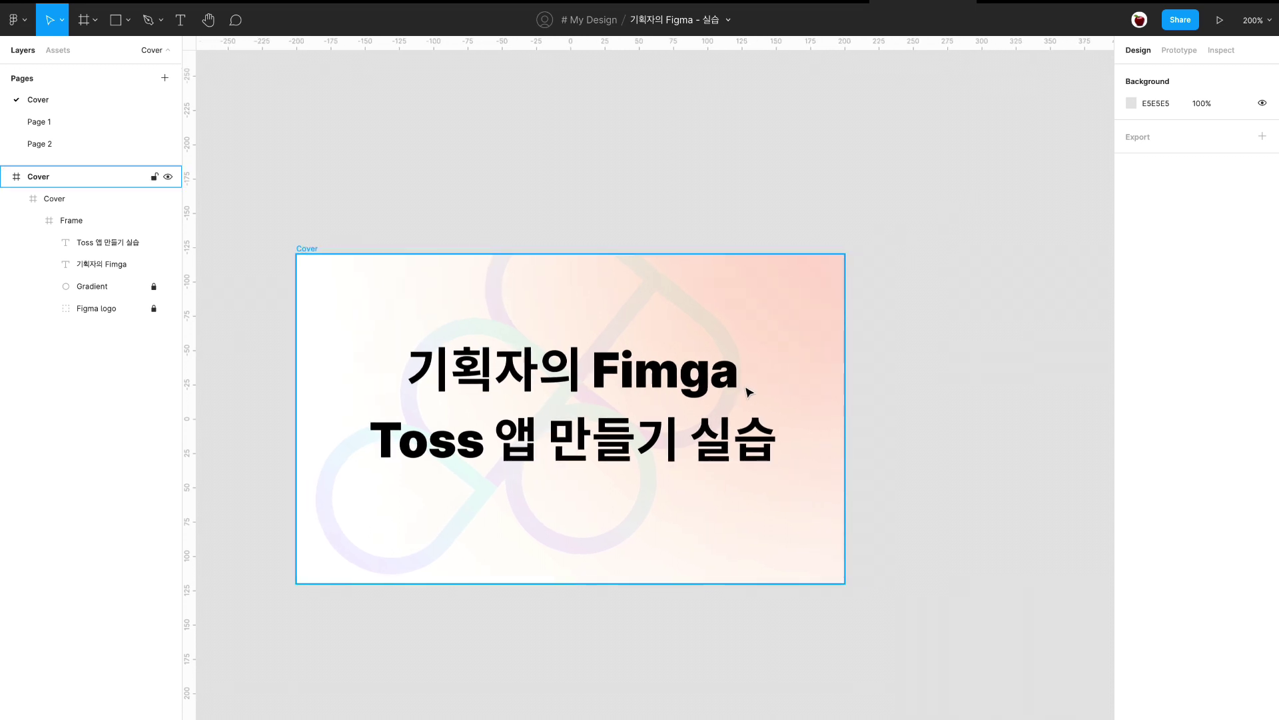
# Set the Cover frame as the file's thumbnail.
pyautogui.click(309, 246)
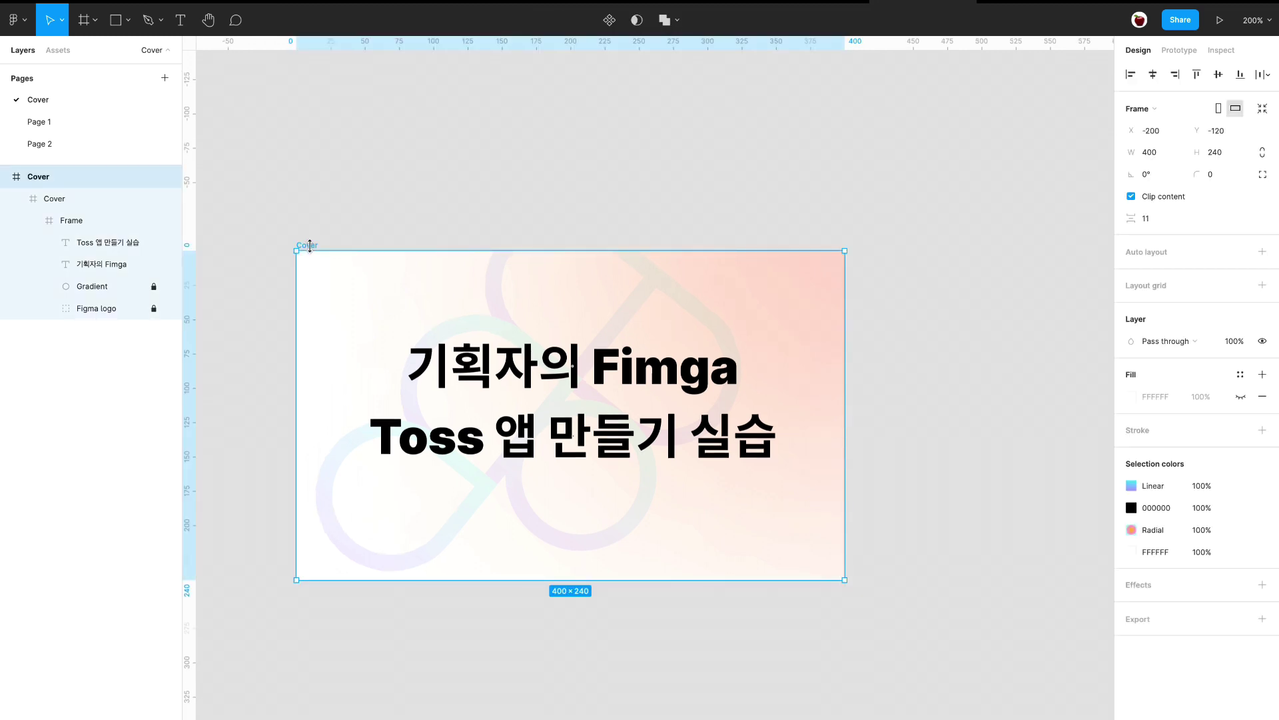
pyautogui.rightClick(310, 247)
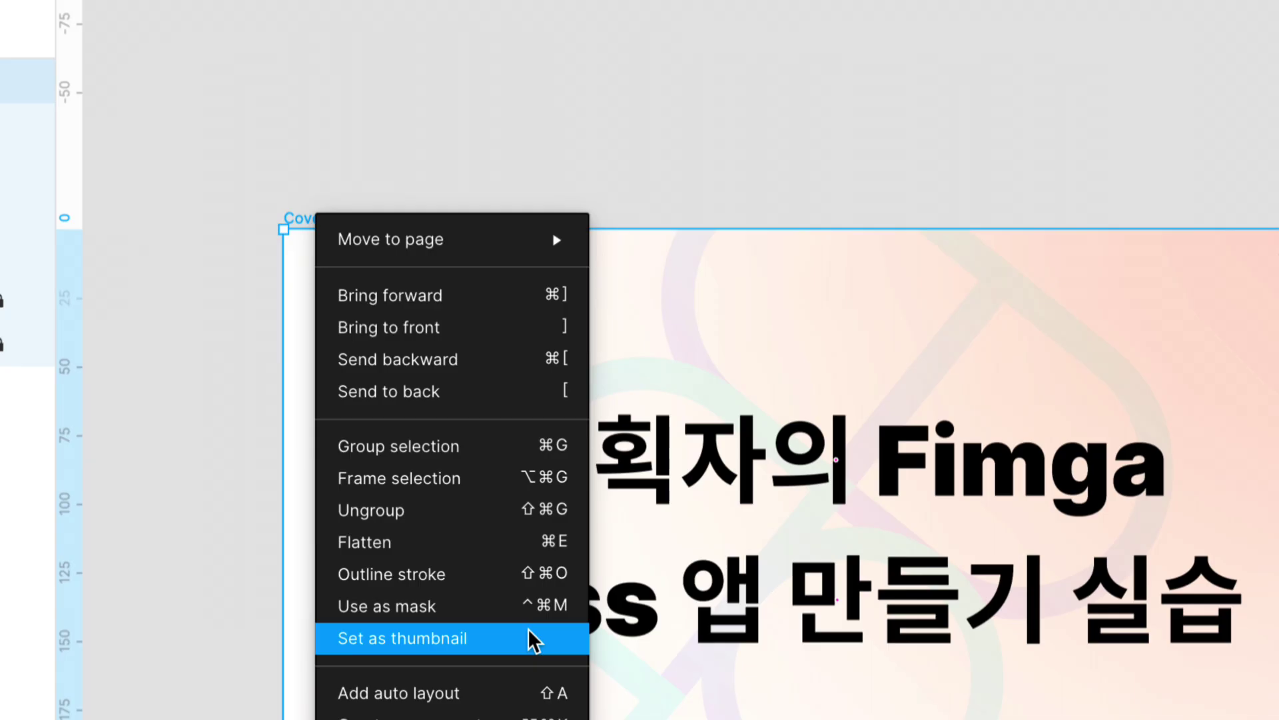
pyautogui.click(528, 639)
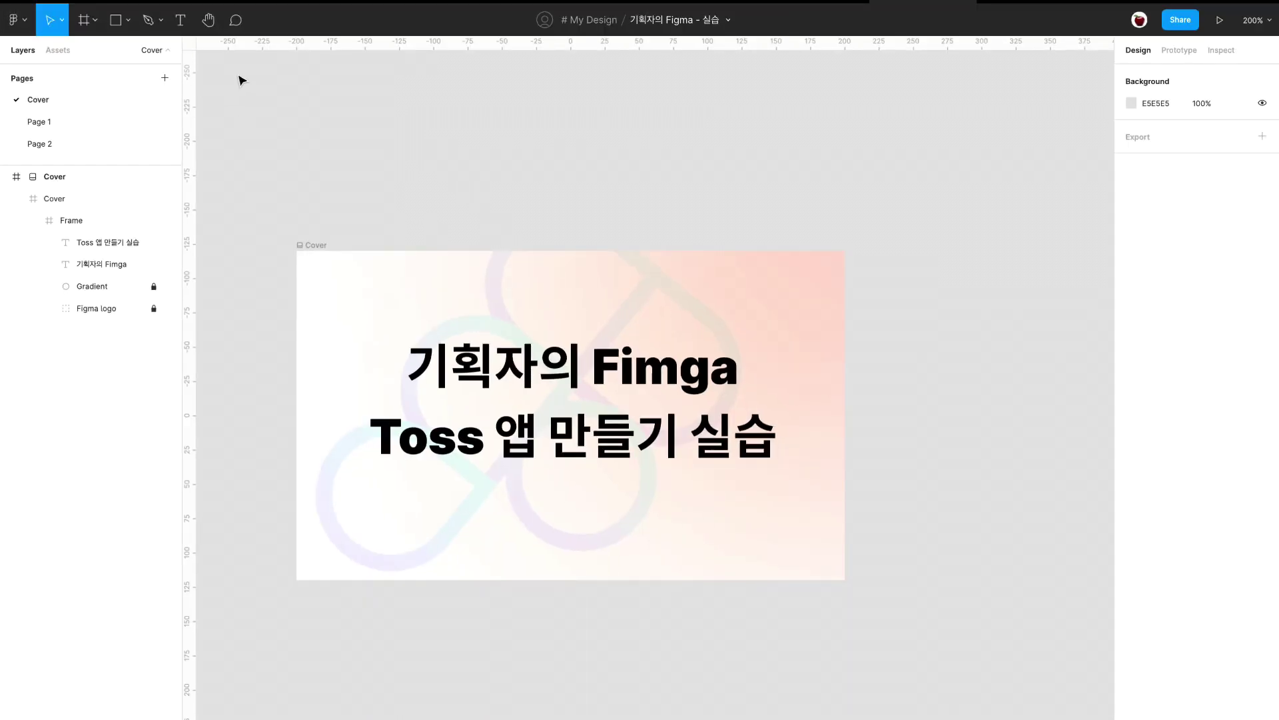
pyautogui.hscroll(-3, 291, 83)
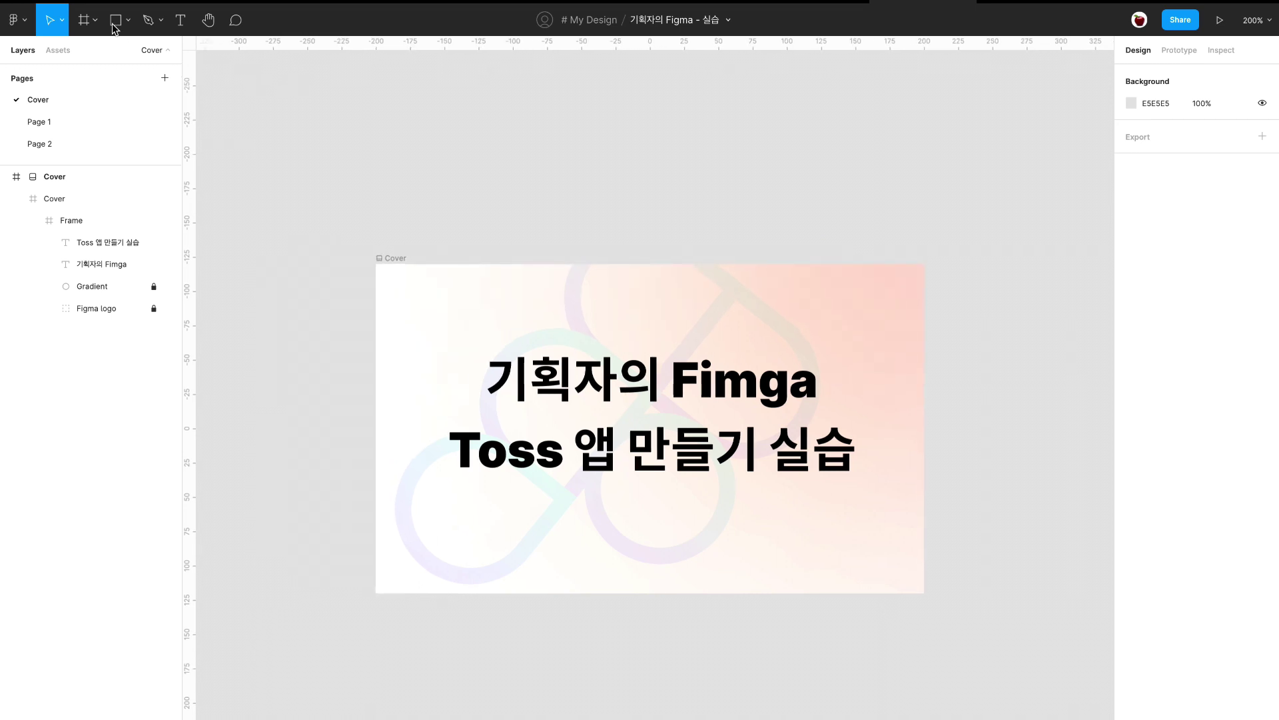
pyautogui.click(77, 3)
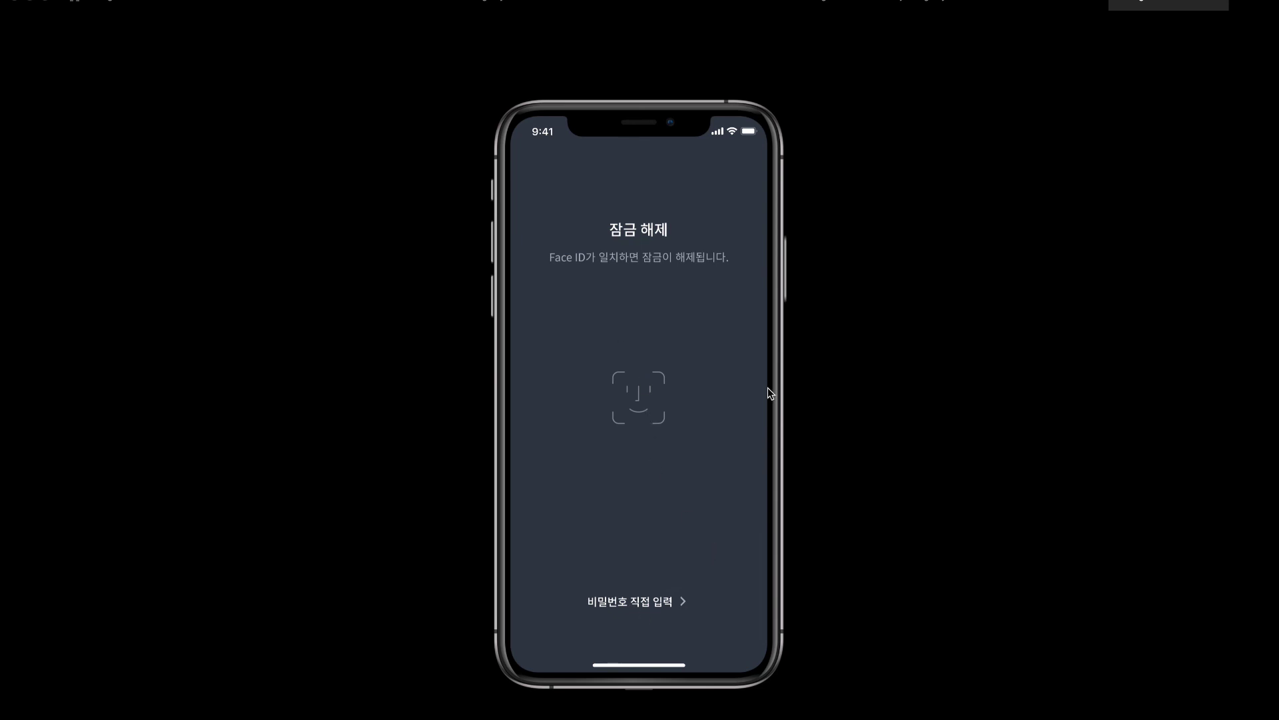
# Set the prototype's sharing access to Anyone with the link and close the sharing dialog.
pyautogui.click(637, 608)
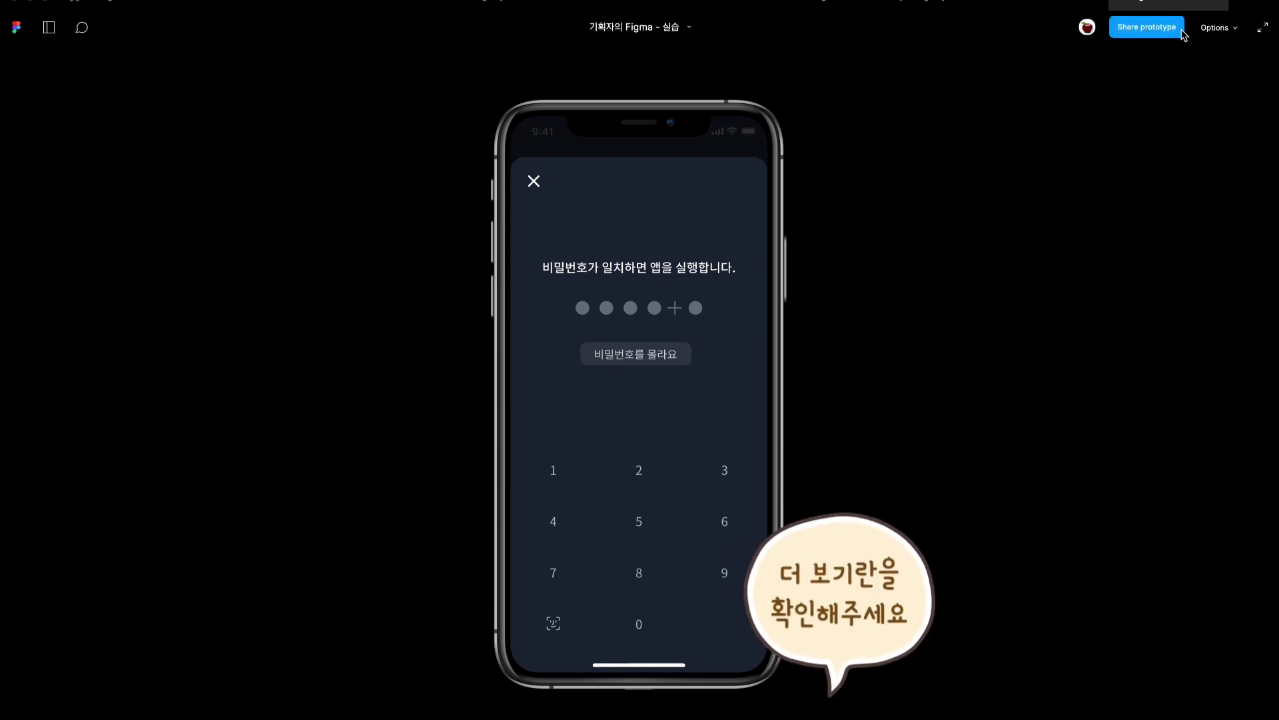
pyautogui.click(1176, 31)
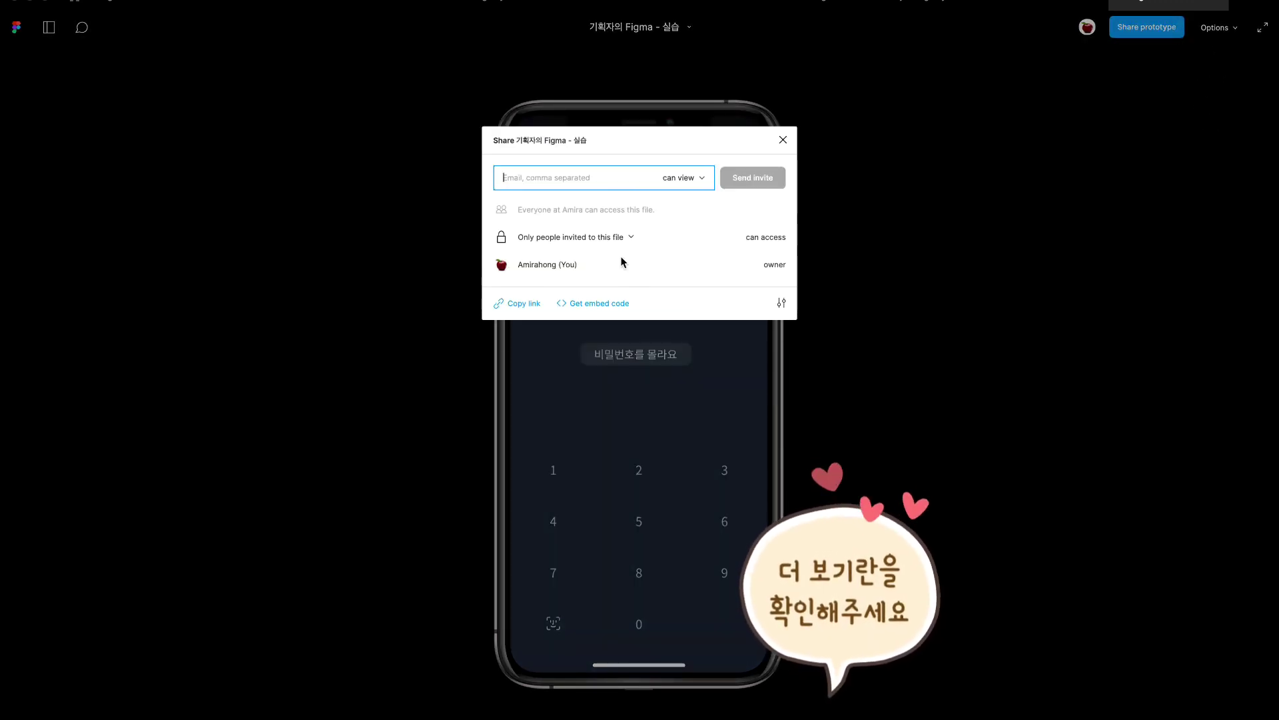
pyautogui.click(634, 240)
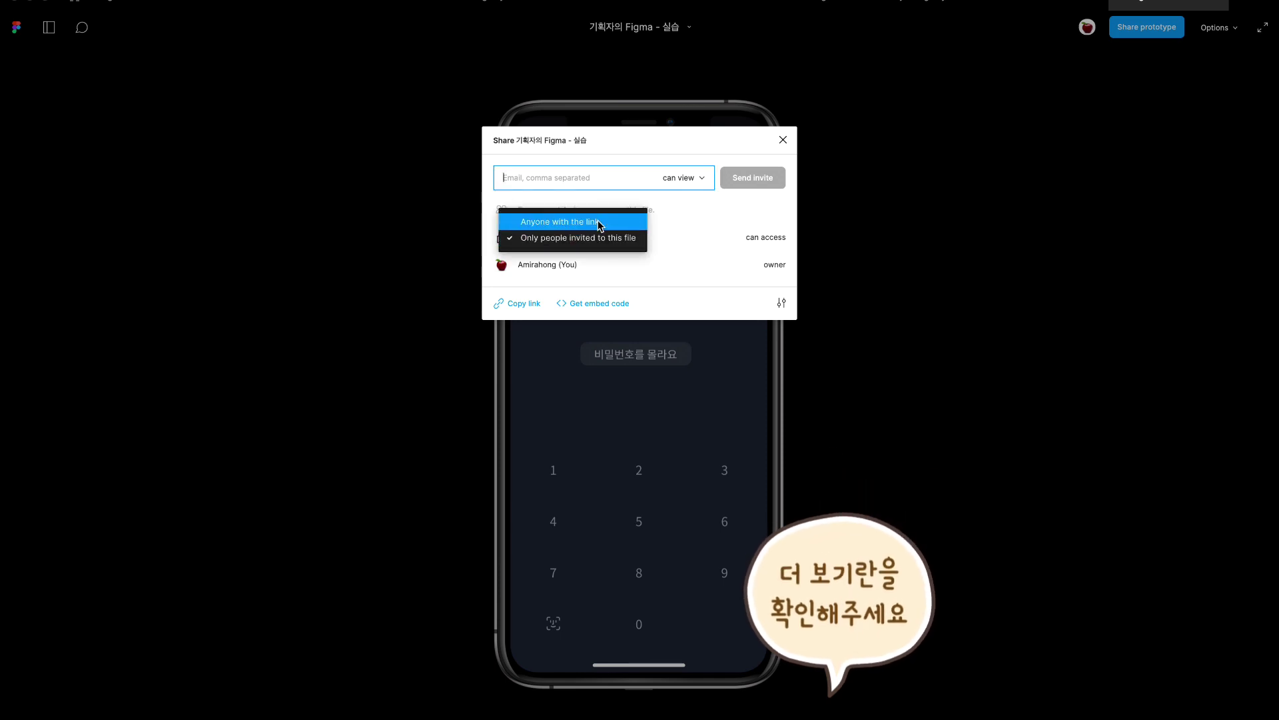
pyautogui.click(598, 221)
pyautogui.click(1194, 226)
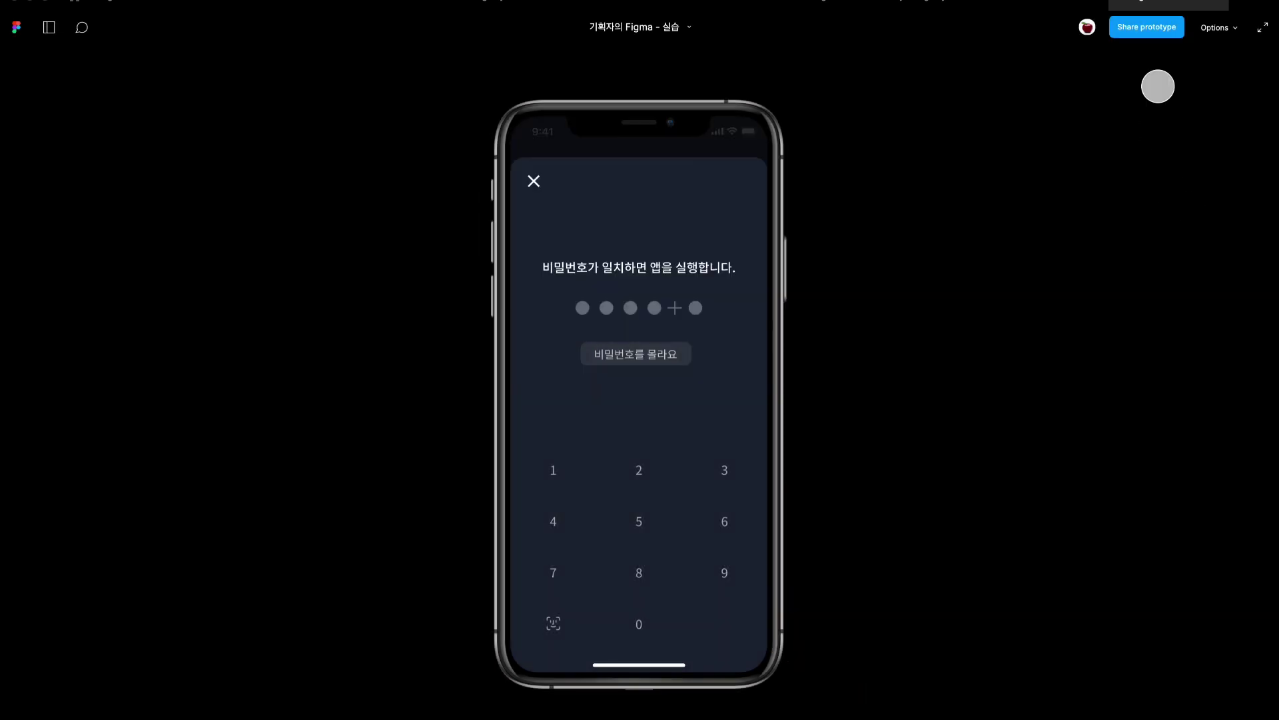
# Set the practice prototype's sharing access to Anyone with the link and copy its share link.
pyautogui.click(1155, 35)
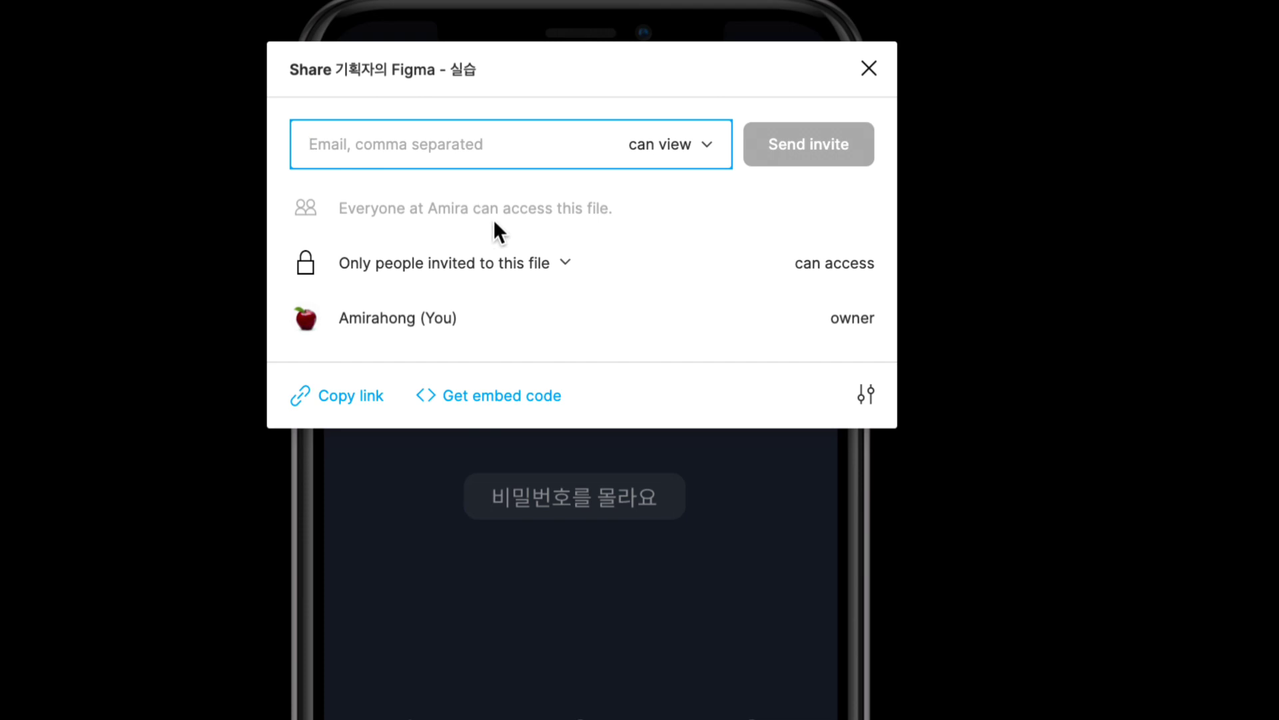
pyautogui.click(555, 259)
pyautogui.click(553, 235)
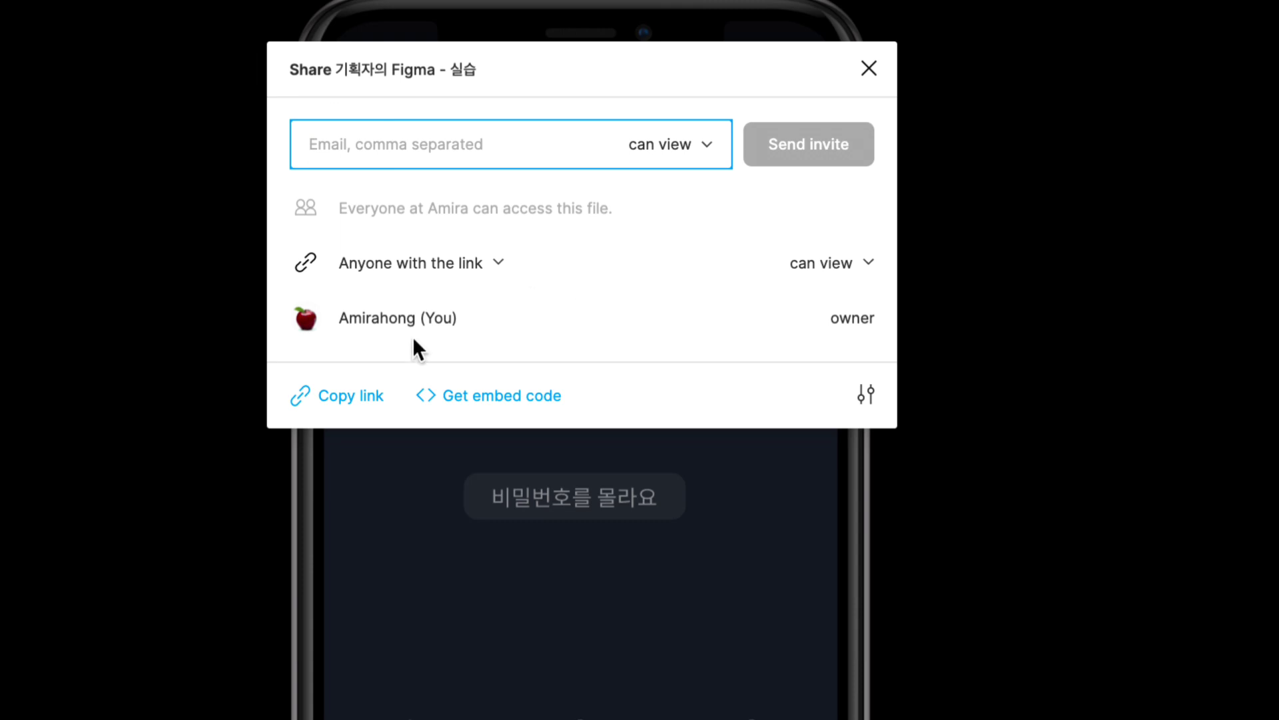
pyautogui.click(352, 396)
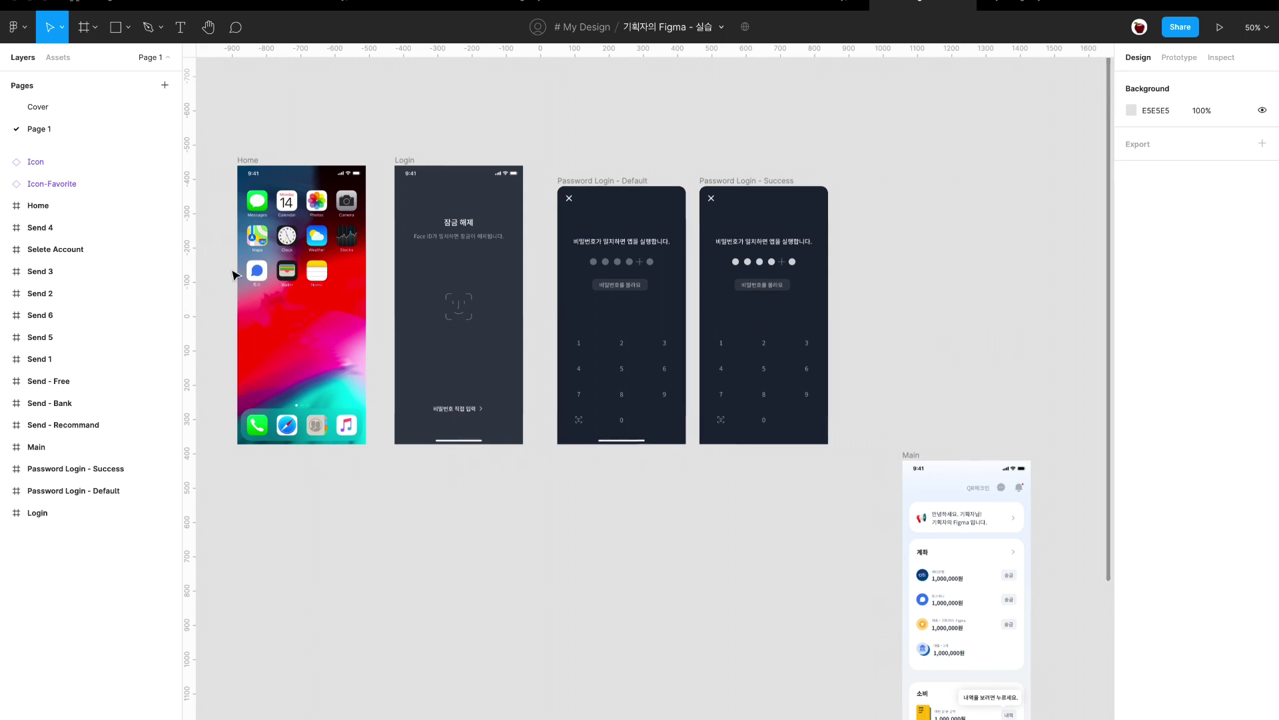
# Return to the Figma Community and search it for "기획자".
pyautogui.click(72, 6)
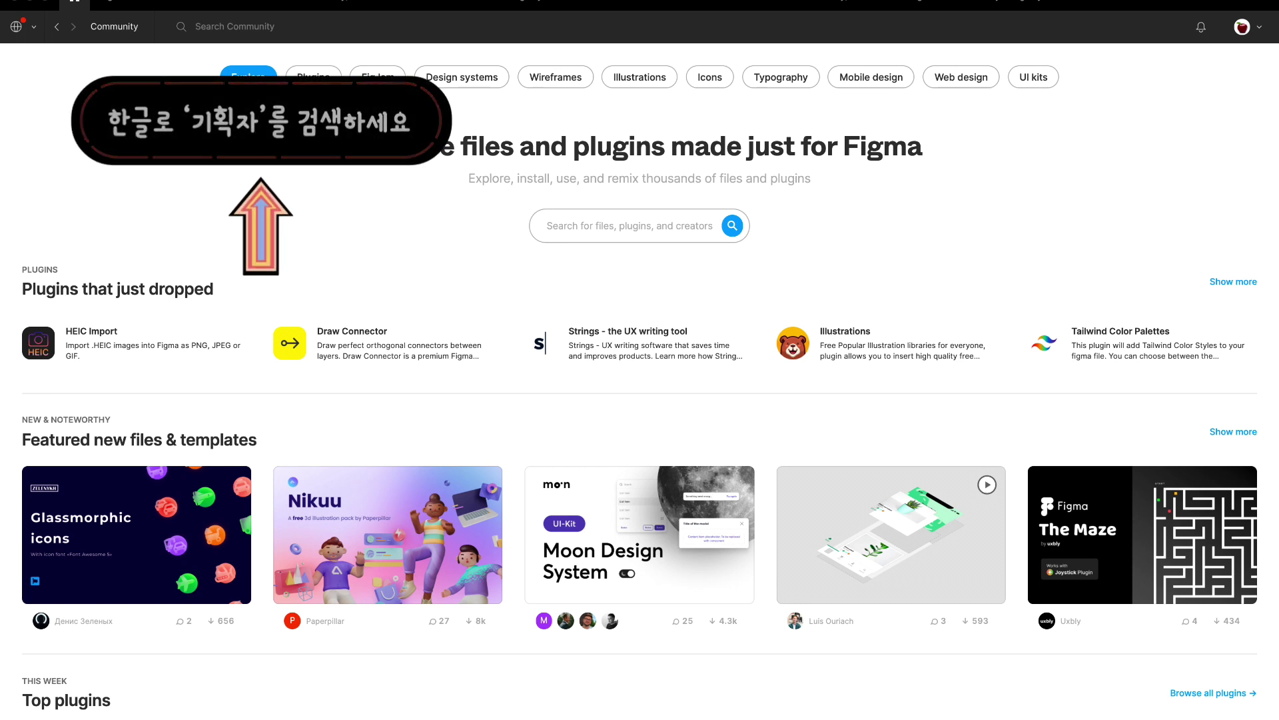
pyautogui.click(233, 25)
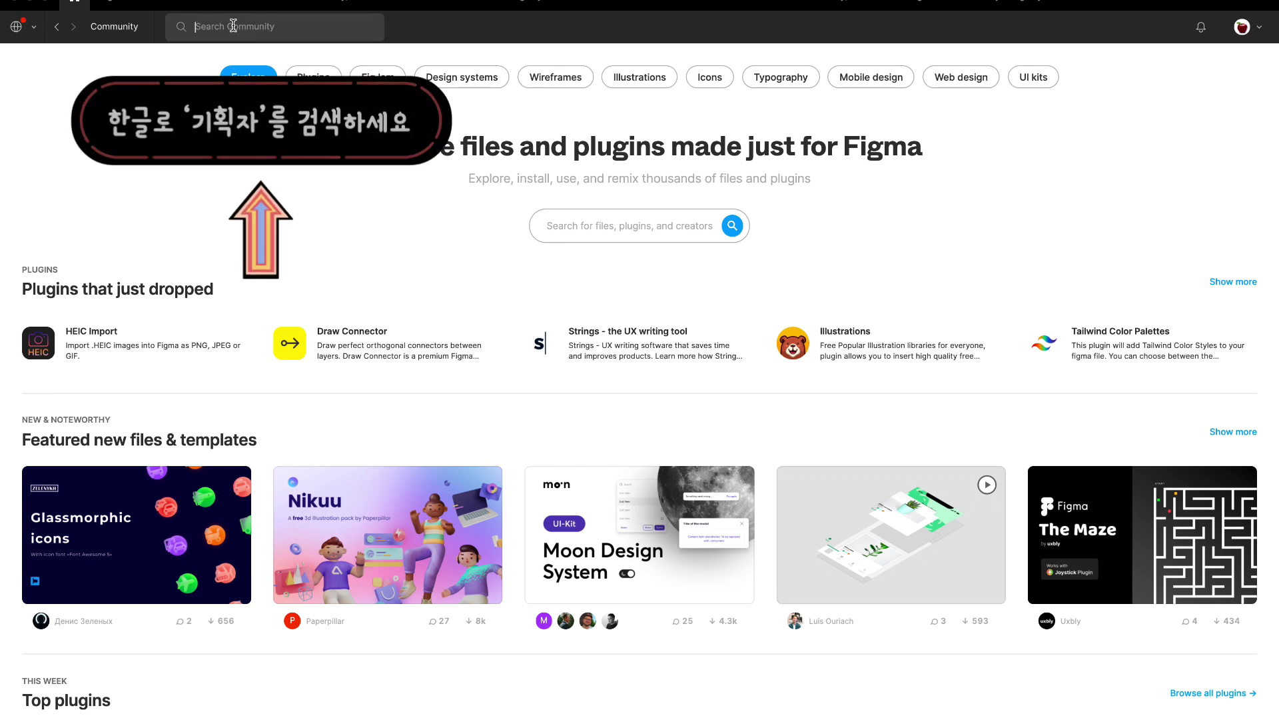
pyautogui.write('기획자')
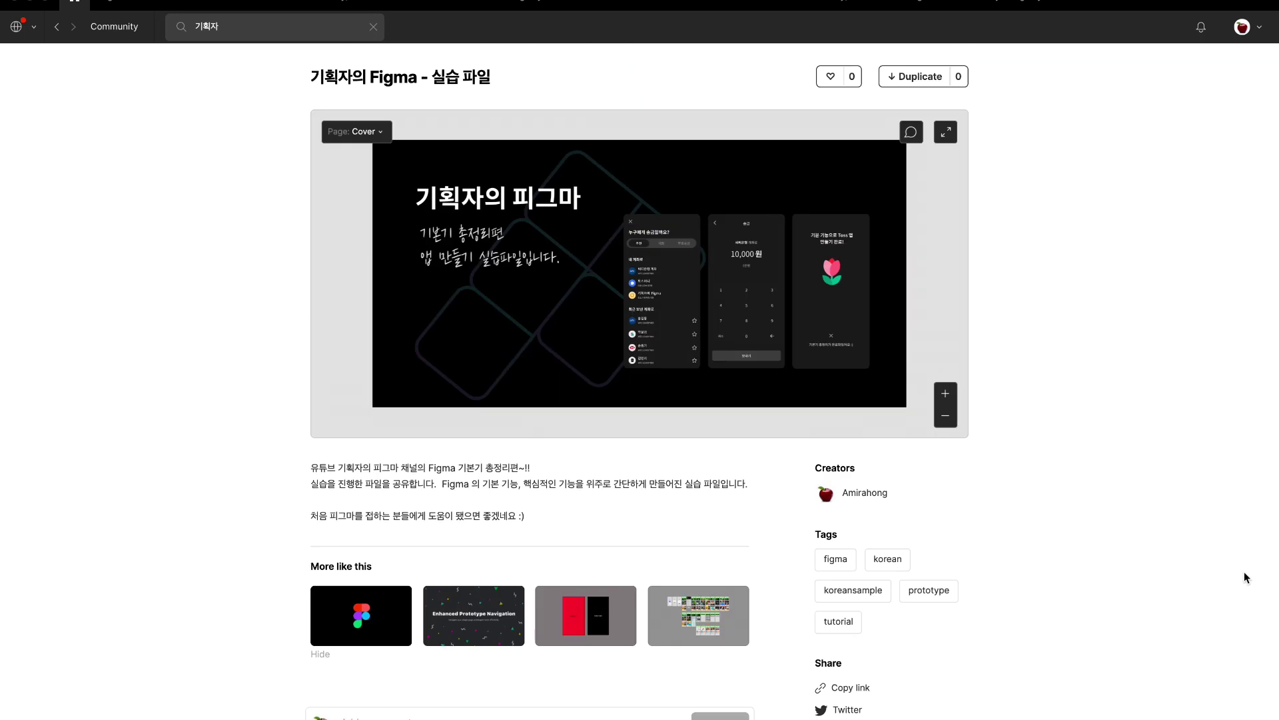
# Enlarge the preview of the community file "기획자의 Figma - 실습 파일" to full screen and show its Page 1.
pyautogui.click(945, 132)
pyautogui.click(76, 66)
pyautogui.click(94, 117)
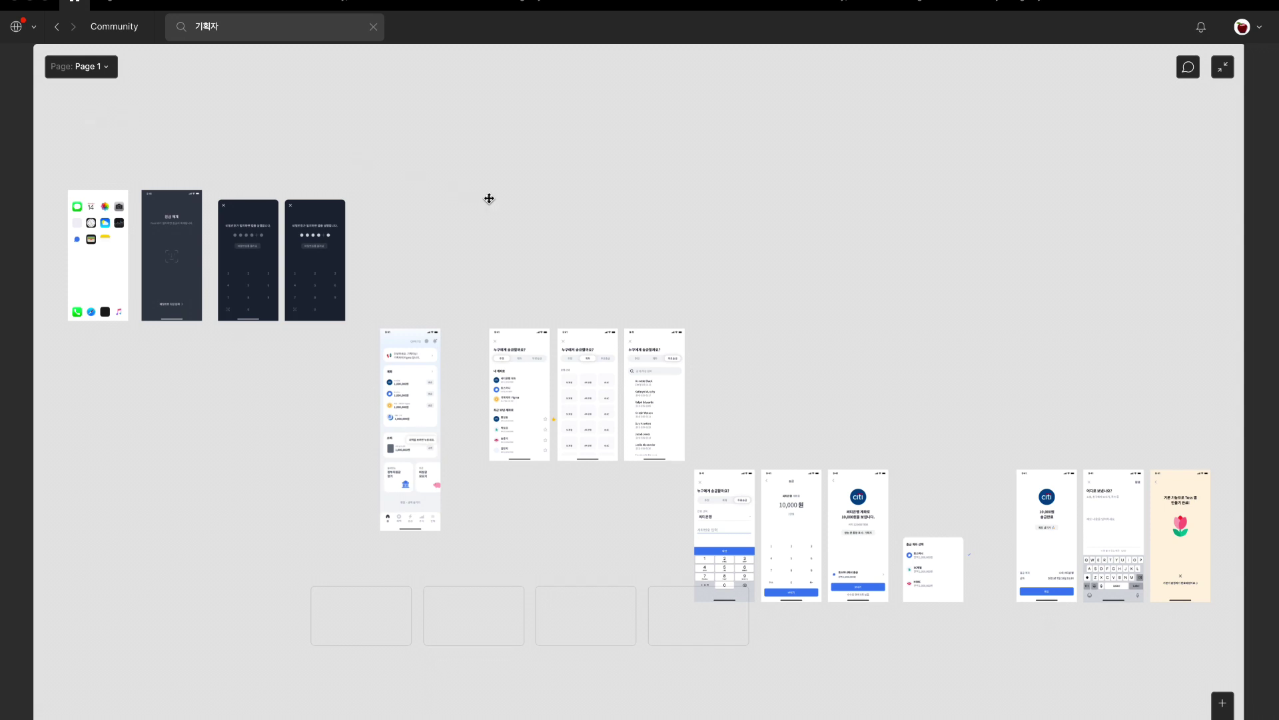